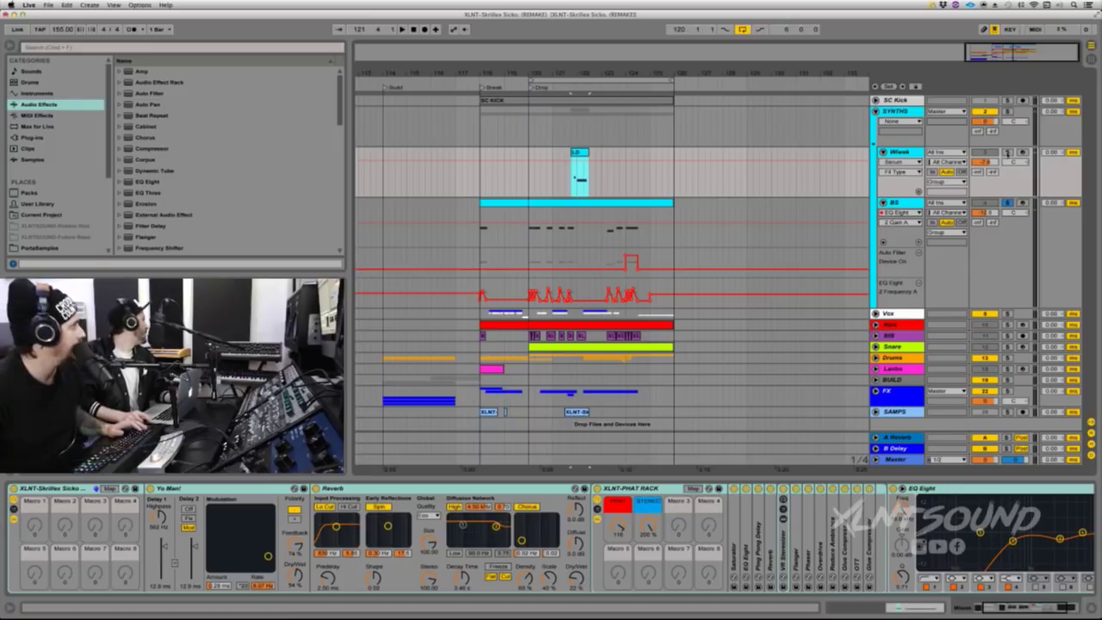
Step: Play back the soloed BS track, and collapse the BS track and the SYNTHS group
key(space)
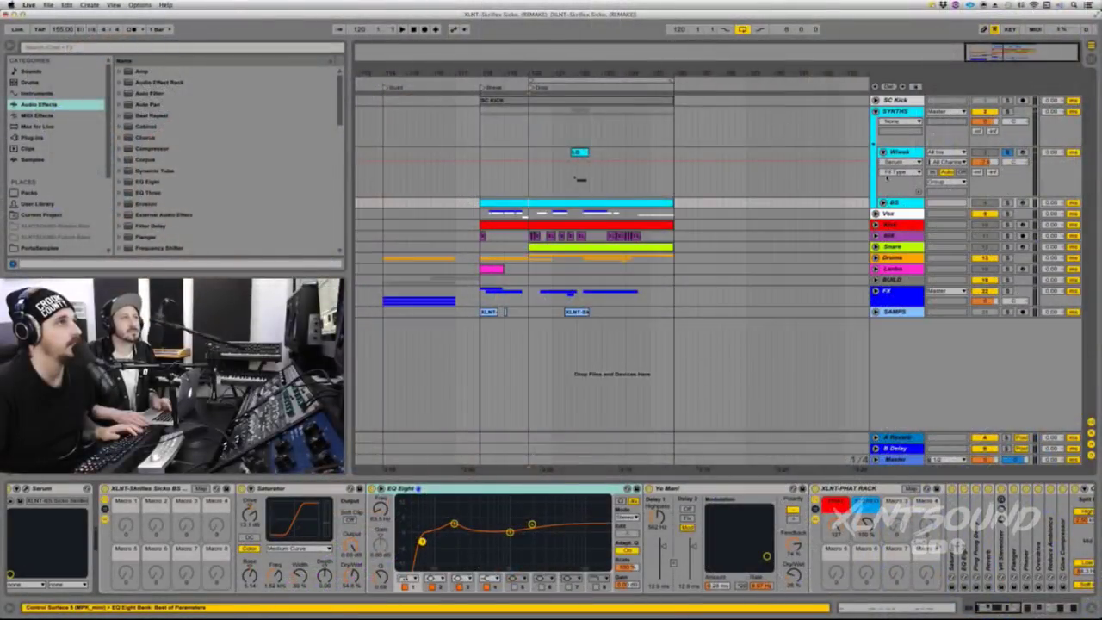
click(882, 203)
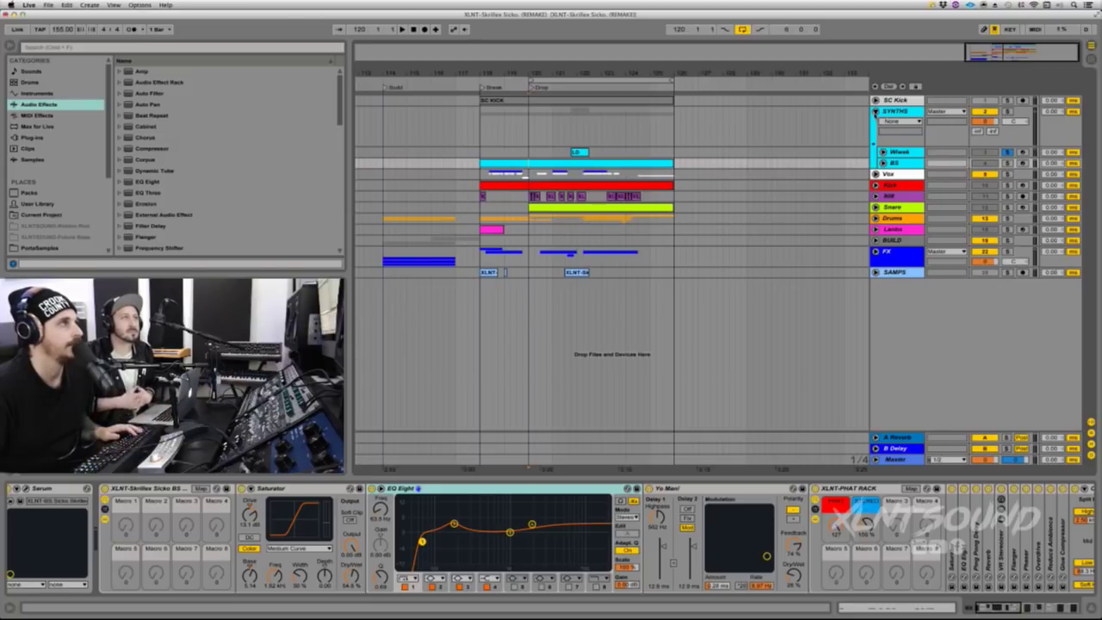
click(875, 111)
Step: Unfold the Vox group, view the devices on its Vocod and Vox tracks, and audition the group in solo
click(875, 174)
click(508, 164)
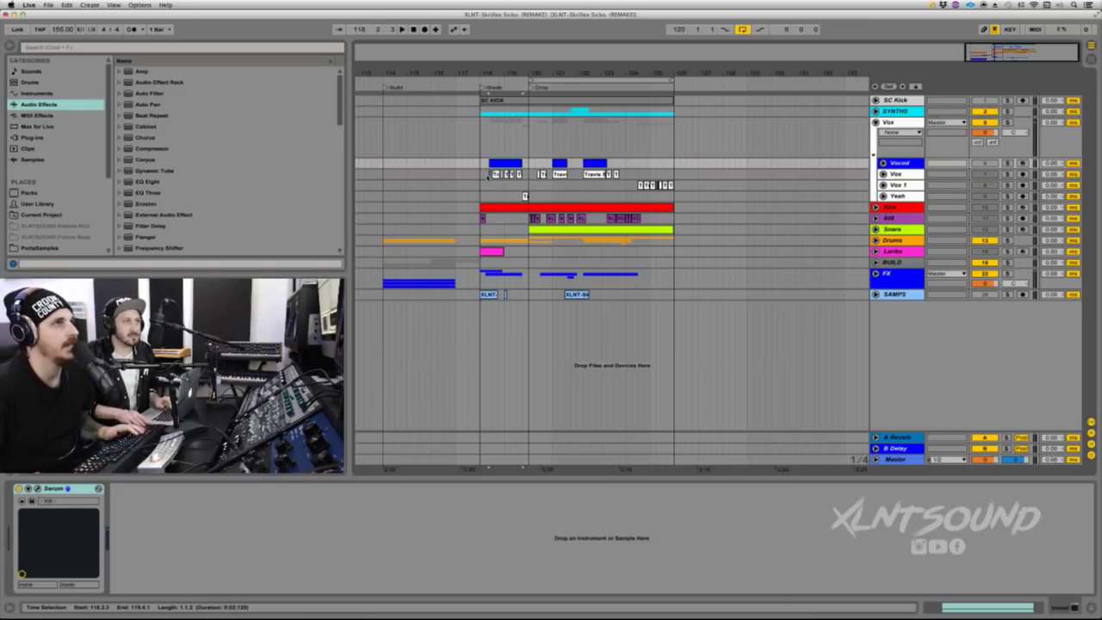
click(670, 174)
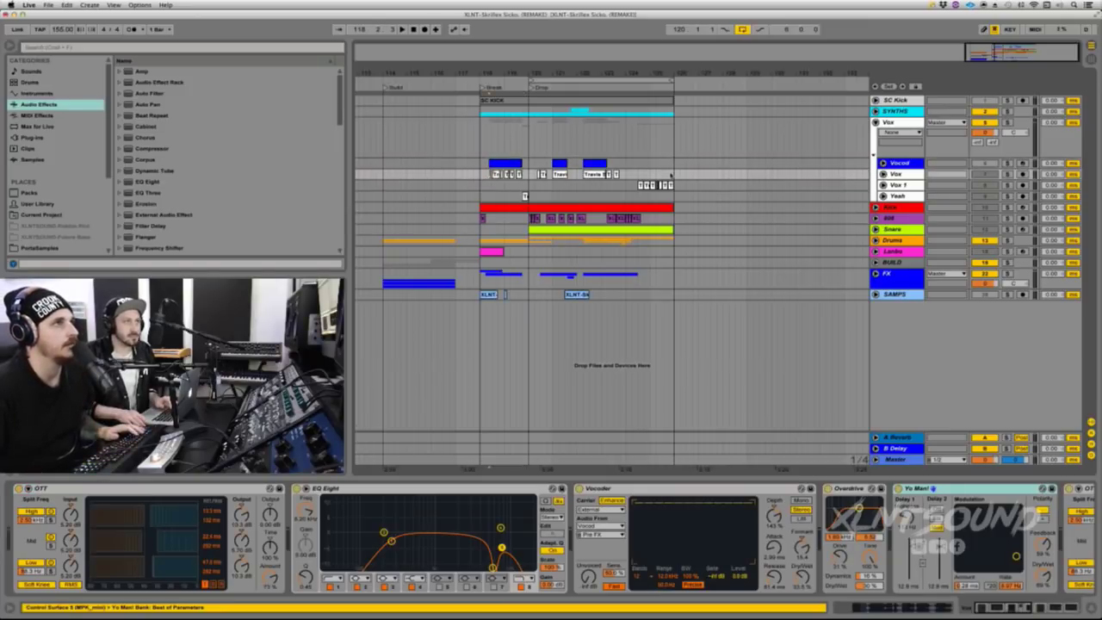
click(1006, 123)
key(space)
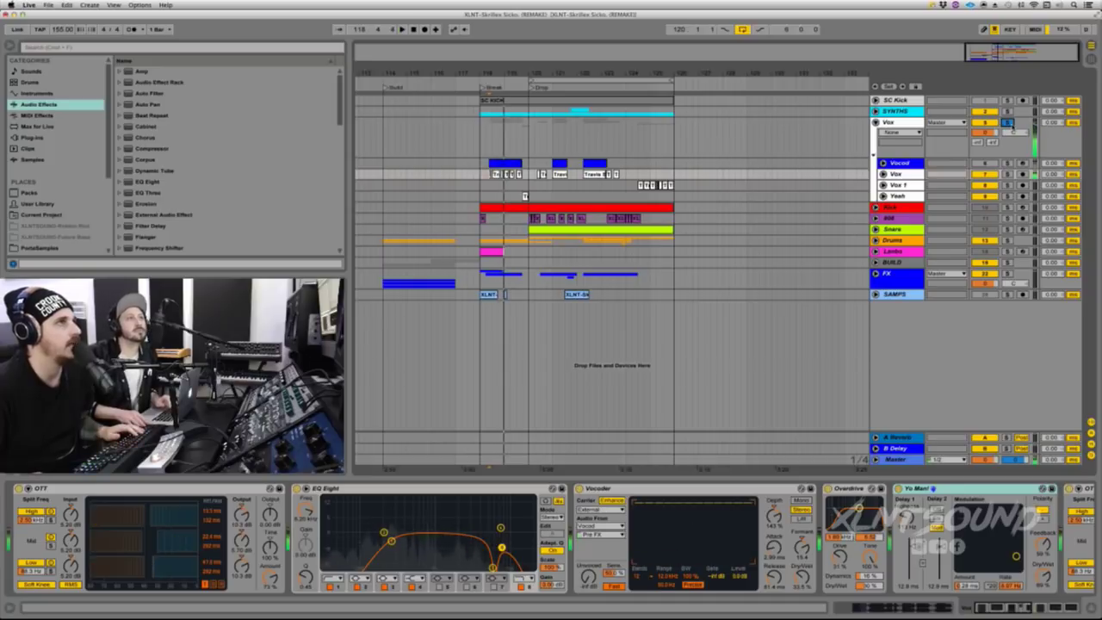
key(space)
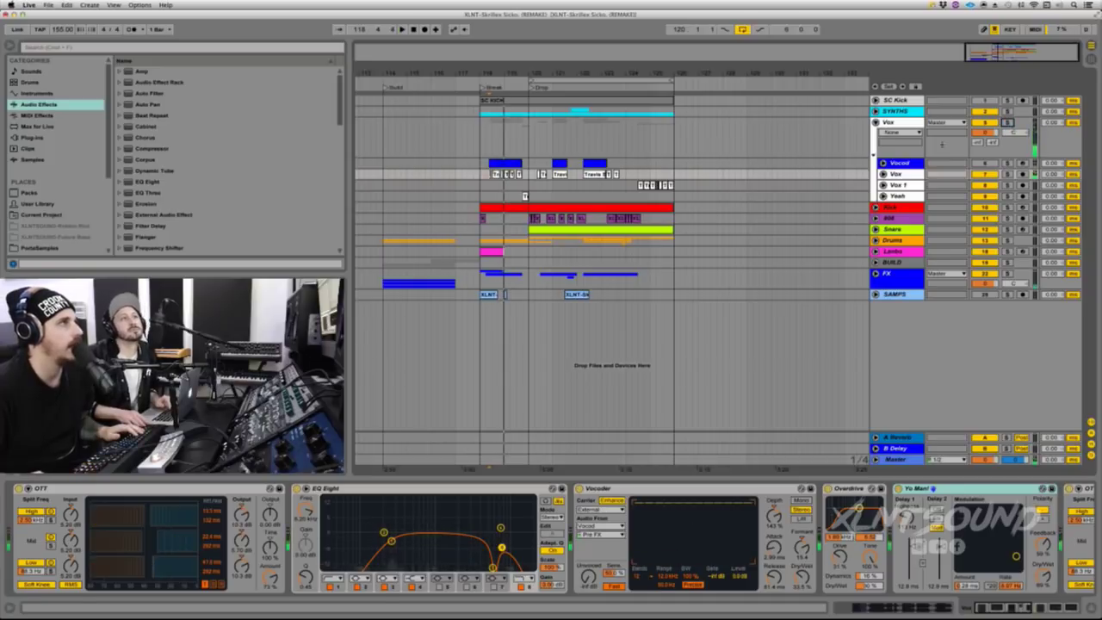
Step: Unfold the Kick track and audition it in solo from the start of the Break
click(875, 208)
click(890, 207)
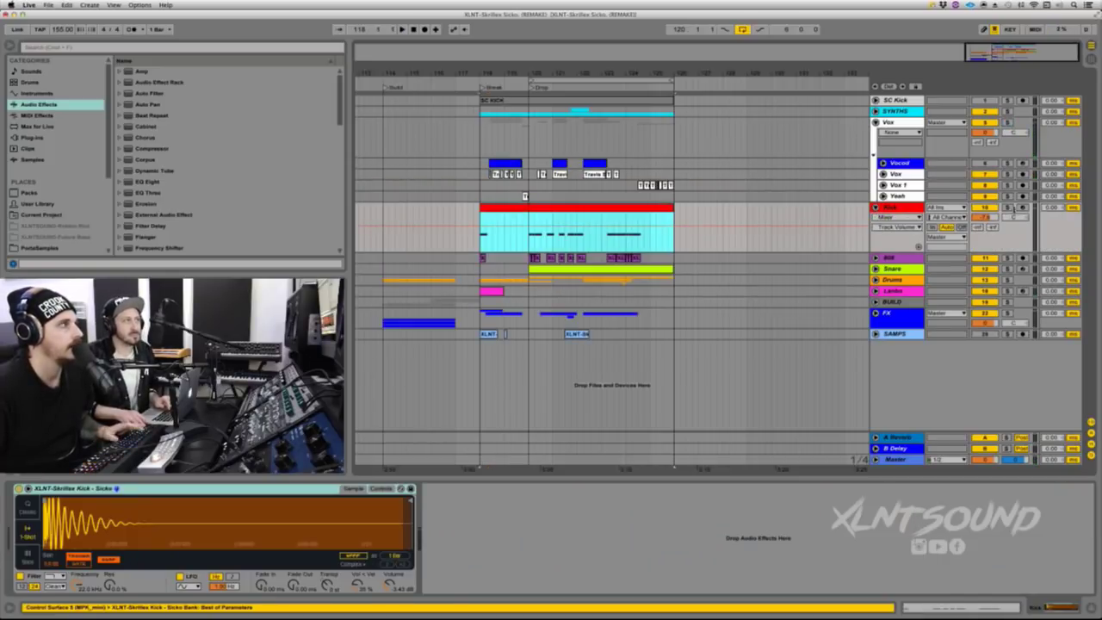
click(1007, 208)
key(space)
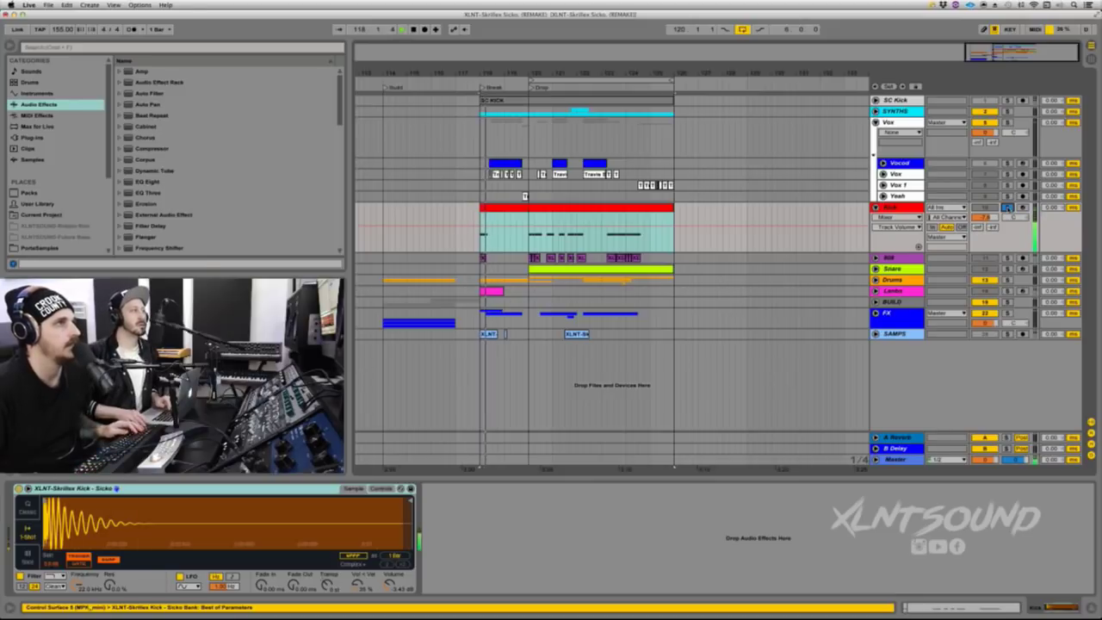
key(space)
Step: Play the Kick from the start of the Drop at bar 120 with the Snare and 808 tracks also soloed
click(529, 243)
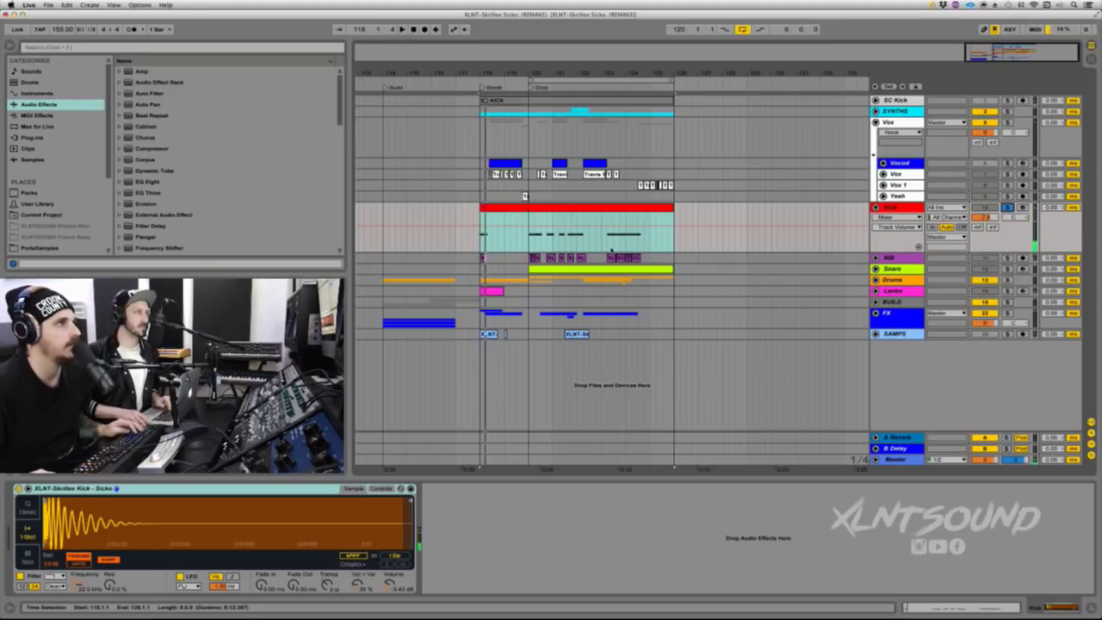
click(529, 244)
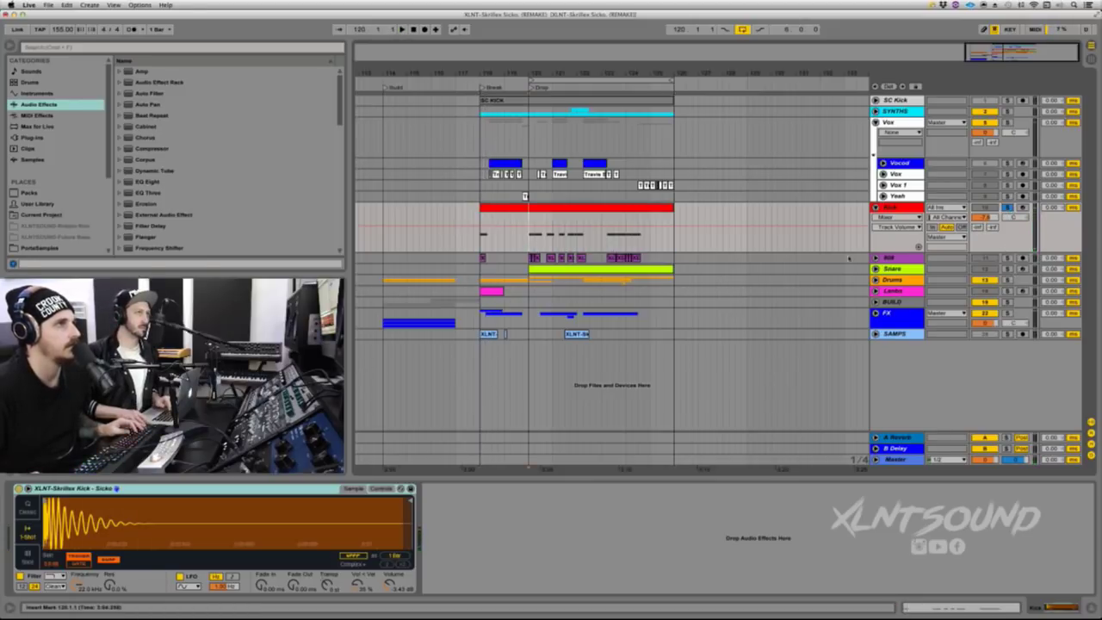
click(1006, 269)
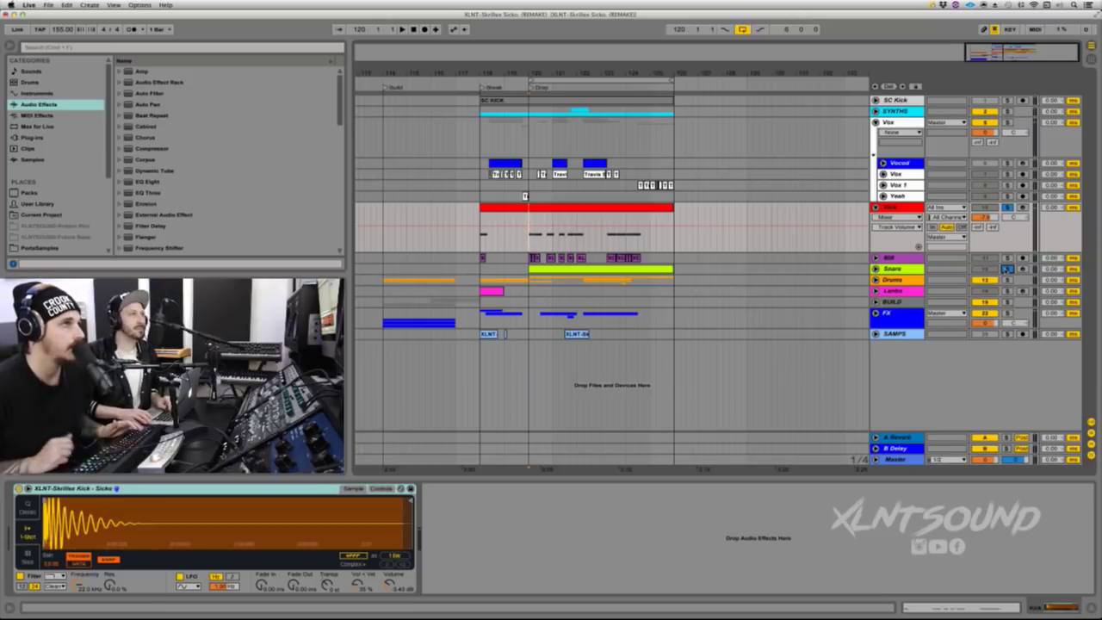
key(space)
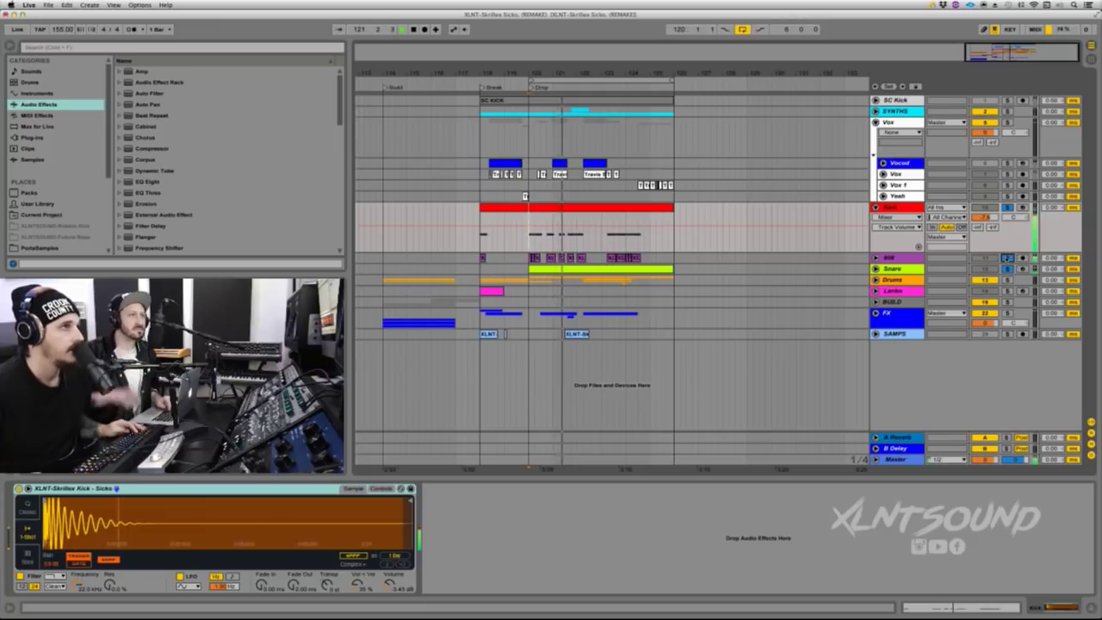
Step: Unfold the 808 track and select its clip near bar 123 to examine the waveform and the track's device
click(874, 258)
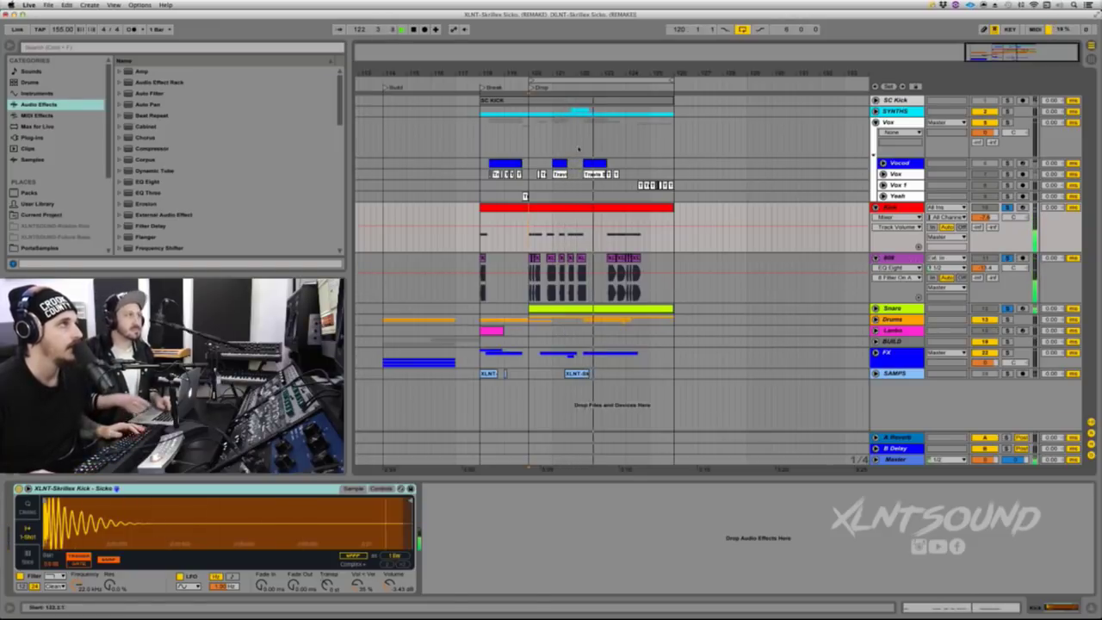
drag(613, 74, 632, 190)
key(space)
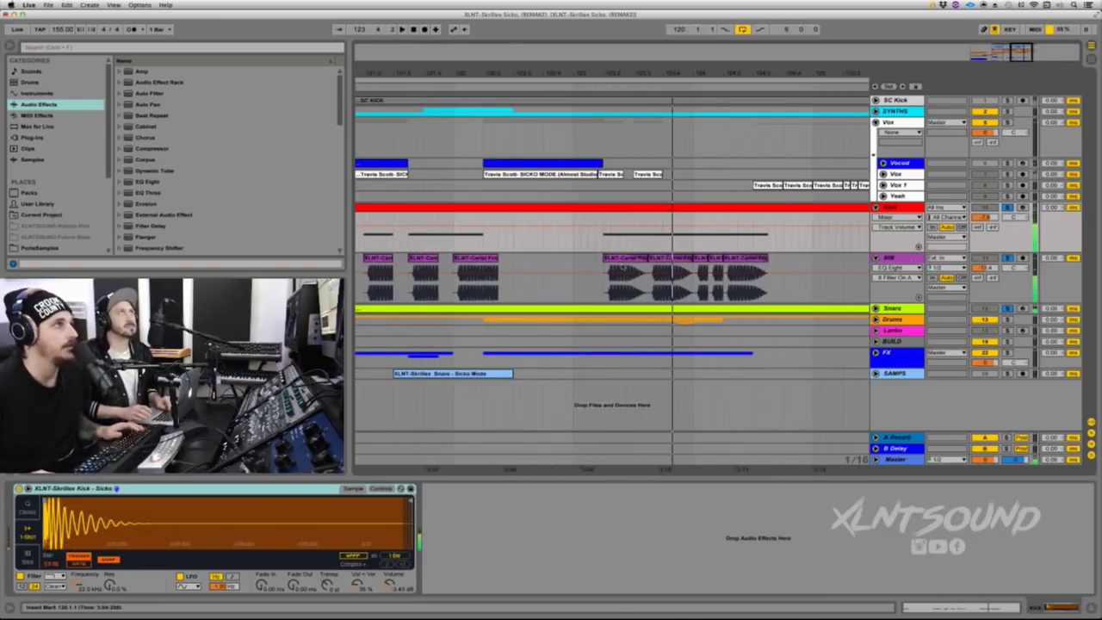
click(624, 258)
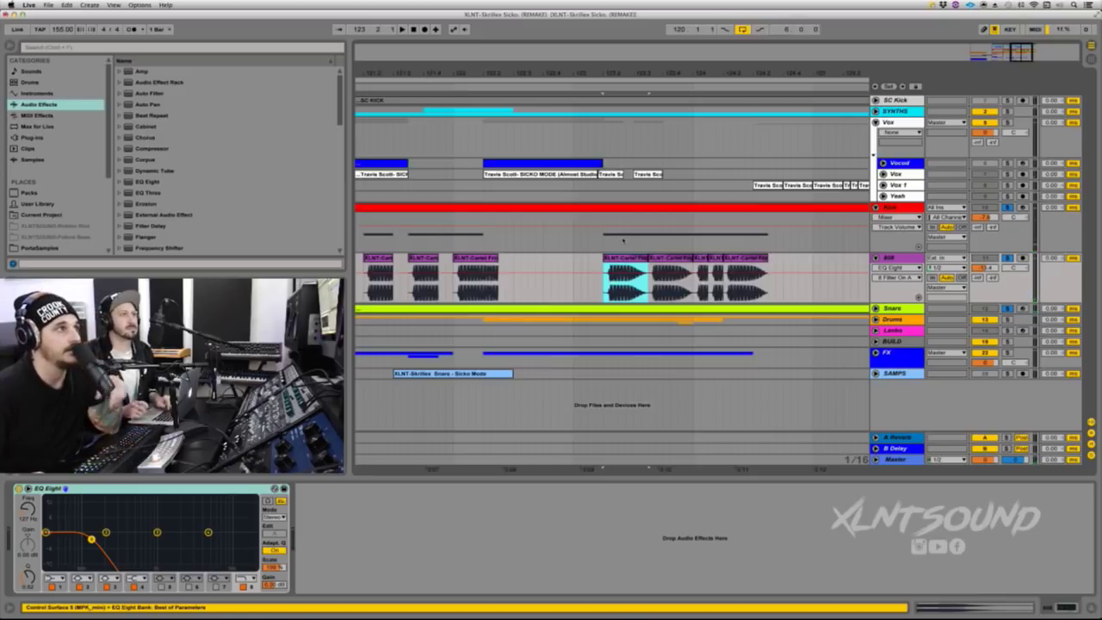
mouse_move(638, 75)
mouse_down()
mouse_move(638, 121)
mouse_move(639, 61)
mouse_up()
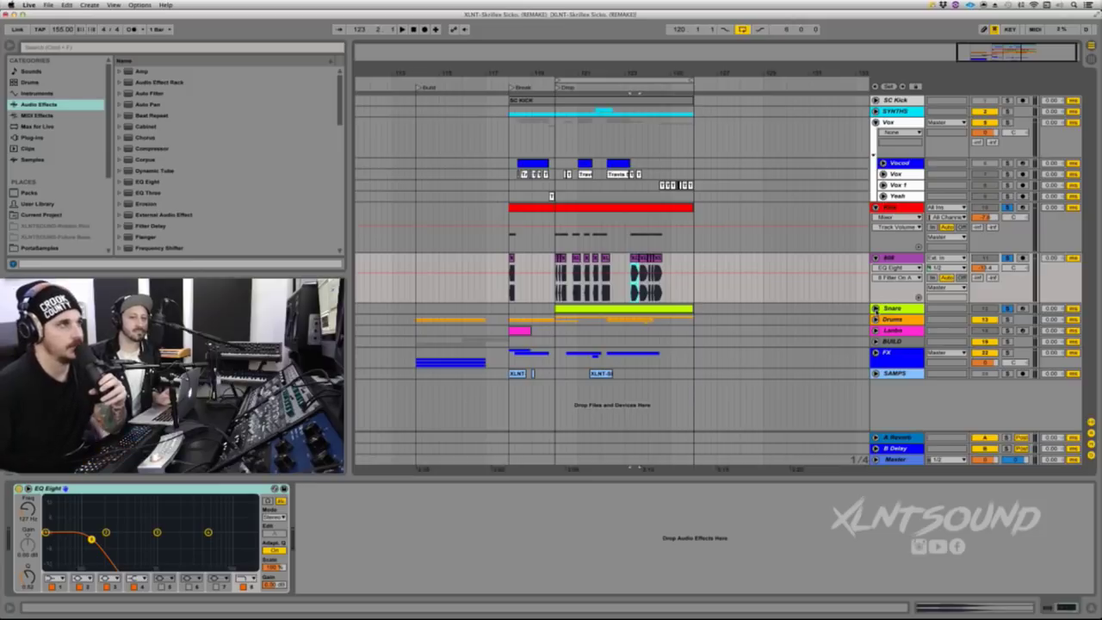
Step: Select the Snare clip, unfold the Drums group, and select the first Hat clip to view its devices
click(564, 308)
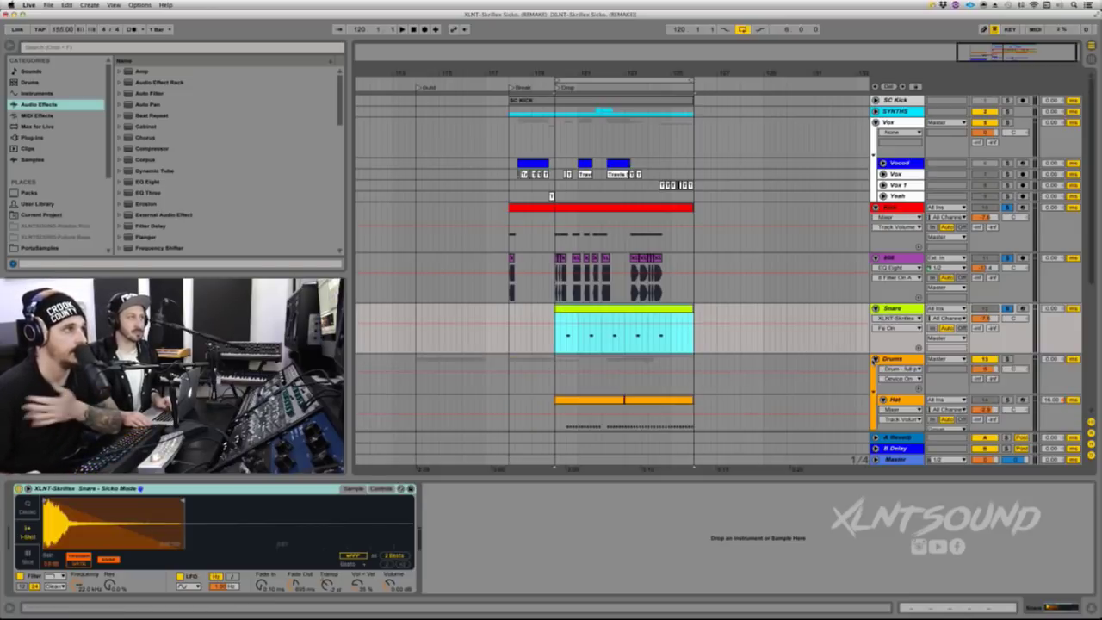
click(875, 358)
scroll(646, 377, down, 2)
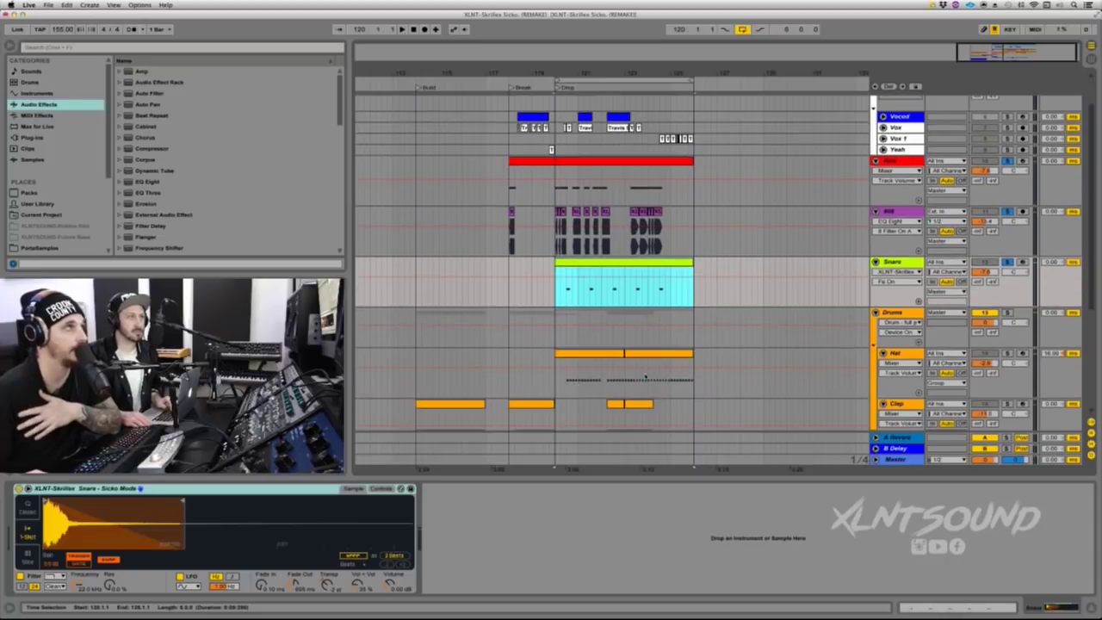
click(574, 353)
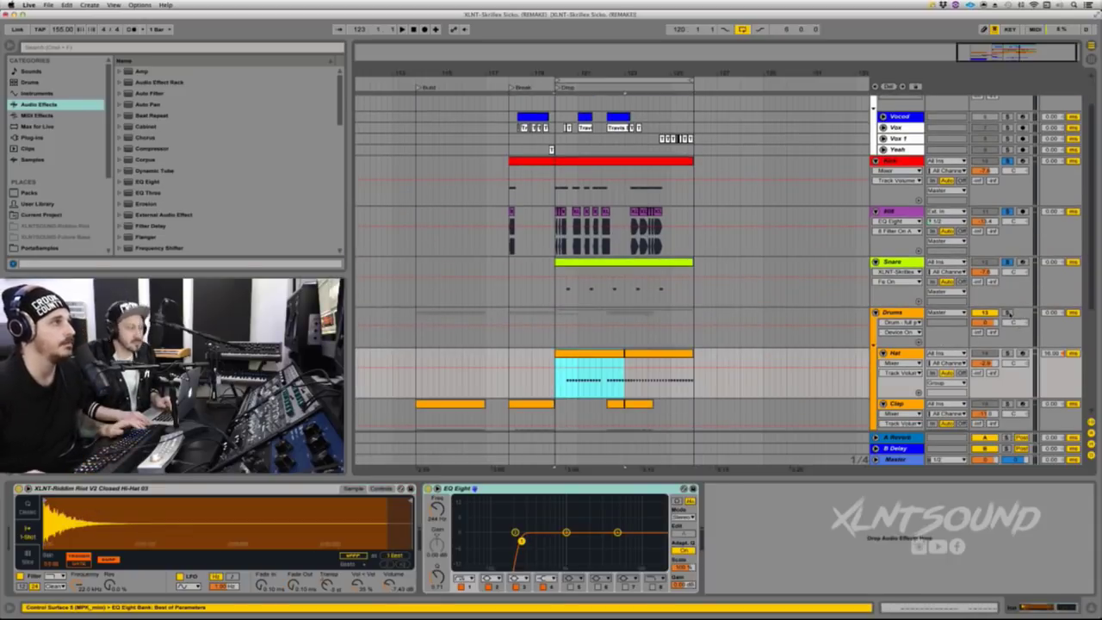
Step: Solo the Drums group together with the Kick, 808 and Snare tracks and play them back
click(1007, 312)
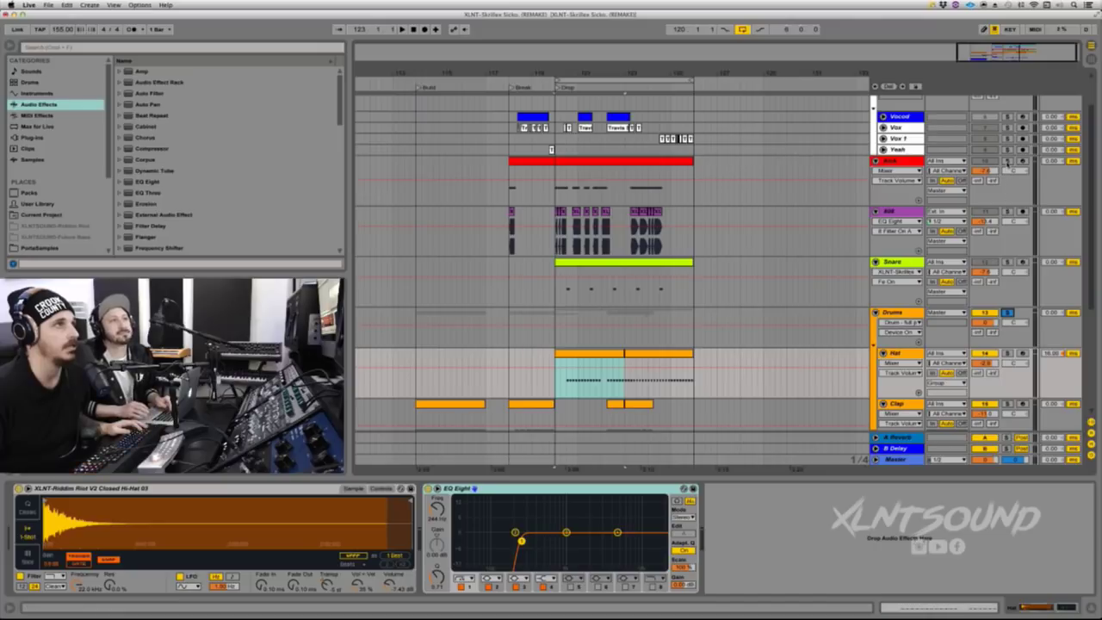
click(1006, 160)
super+click(1007, 211)
super+click(1007, 262)
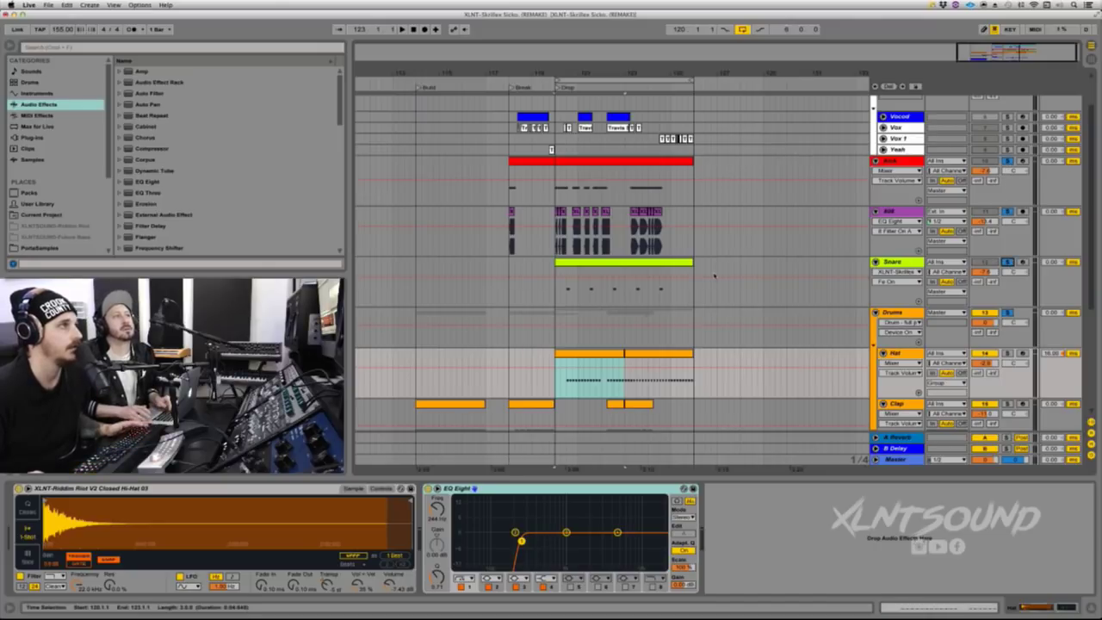
key(space)
Step: Select the Tom clip just before bar 124 and play the drums from there
scroll(676, 284, down, 5)
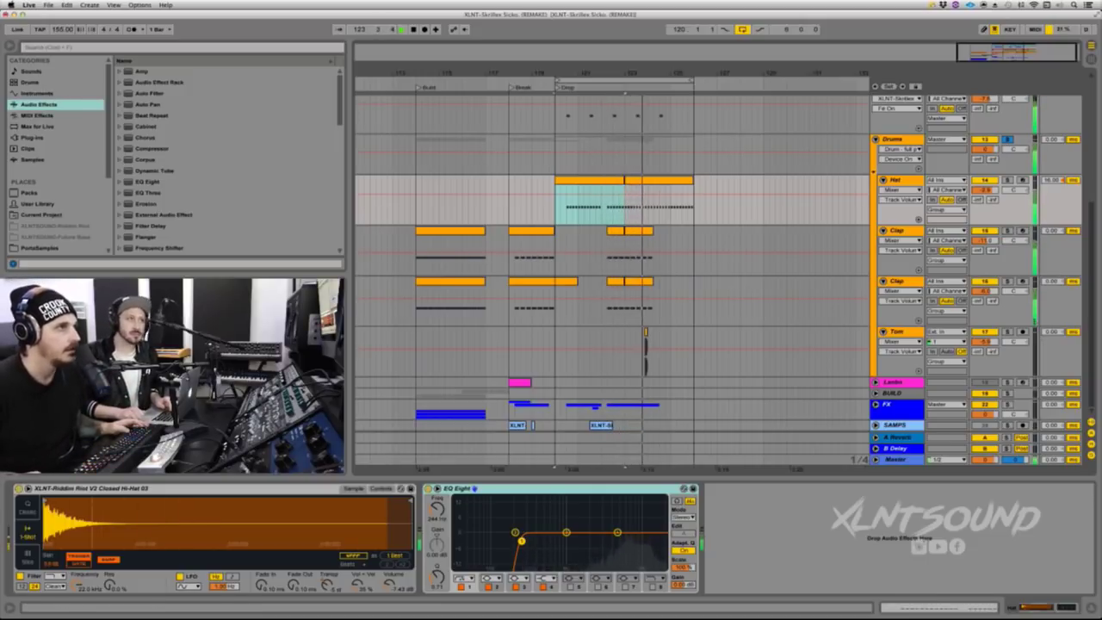
click(646, 334)
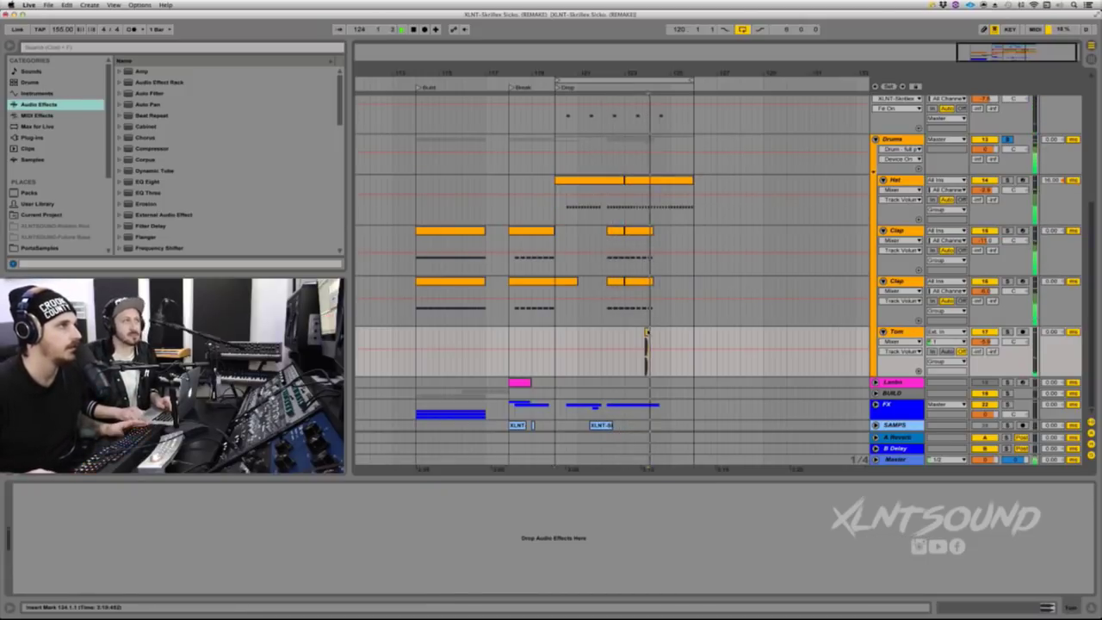
key(space)
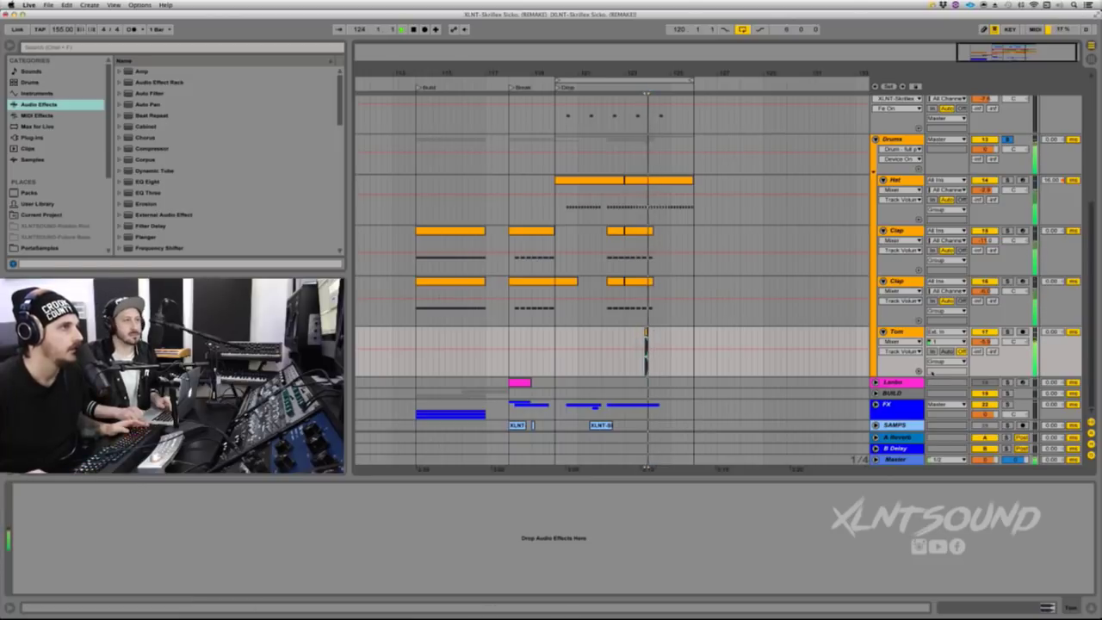
Step: Unfold the Lambo track and examine the devices on the Hat, both Clap and the Tom tracks
click(875, 382)
scroll(736, 335, down, 2)
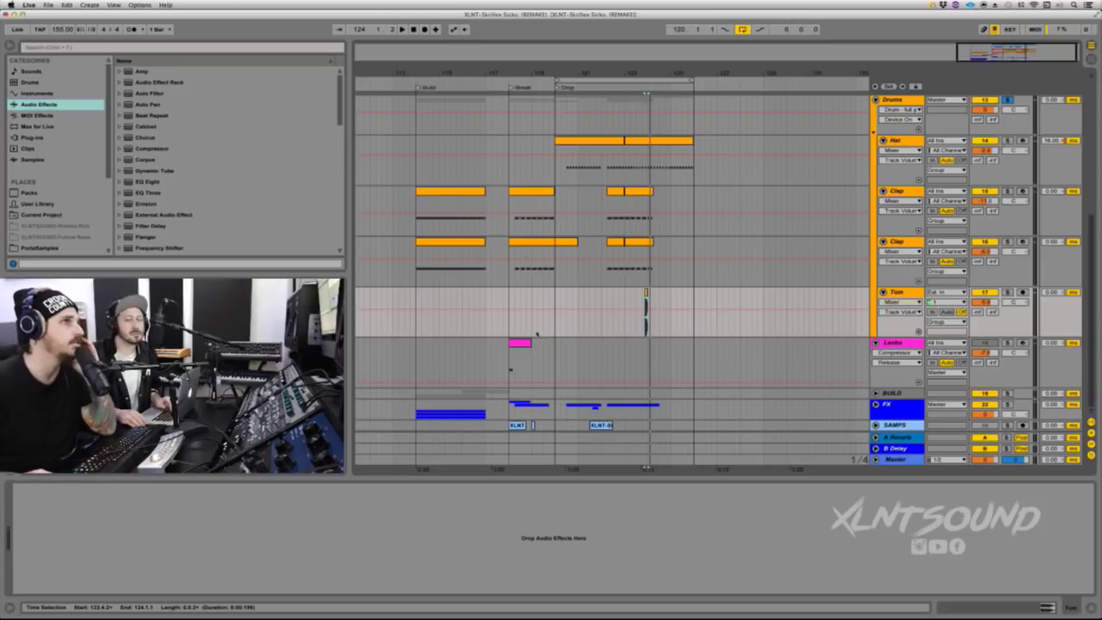
click(897, 140)
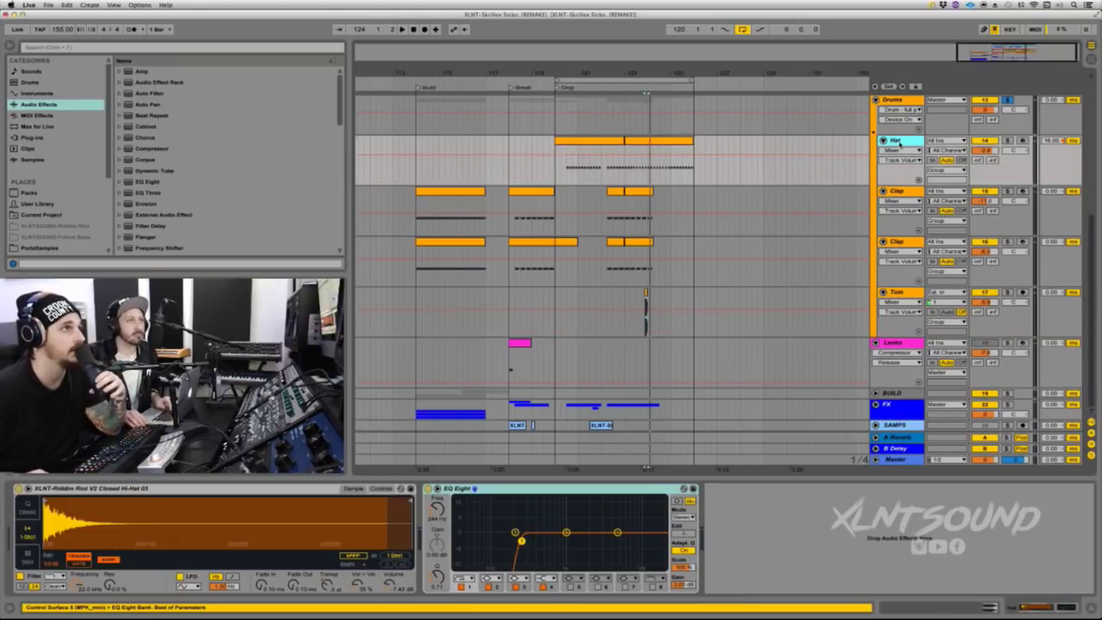
click(913, 191)
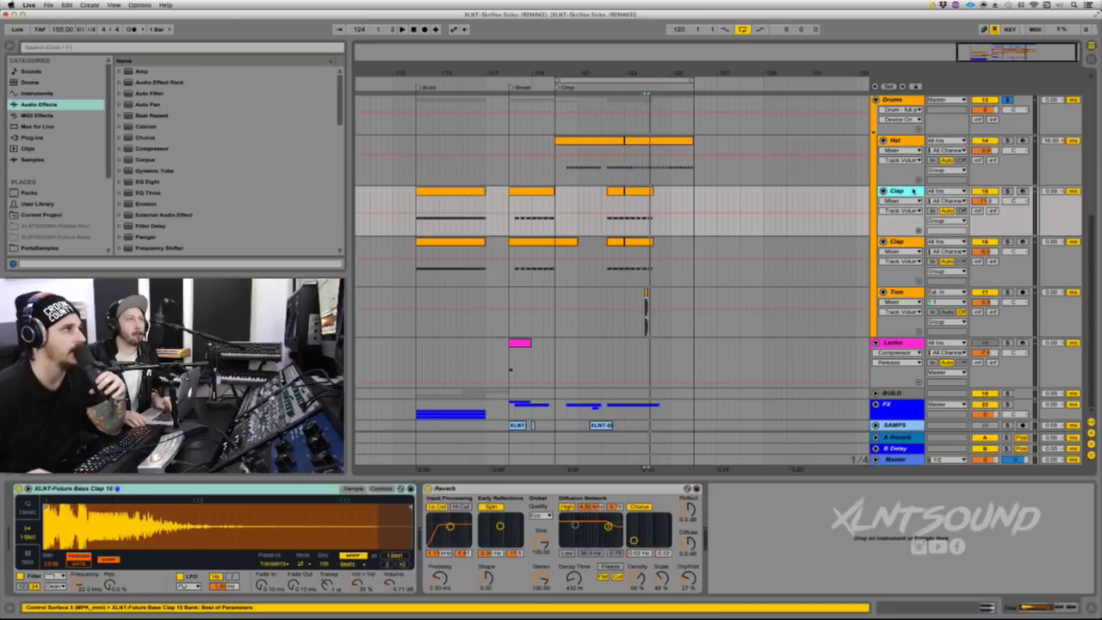
click(779, 271)
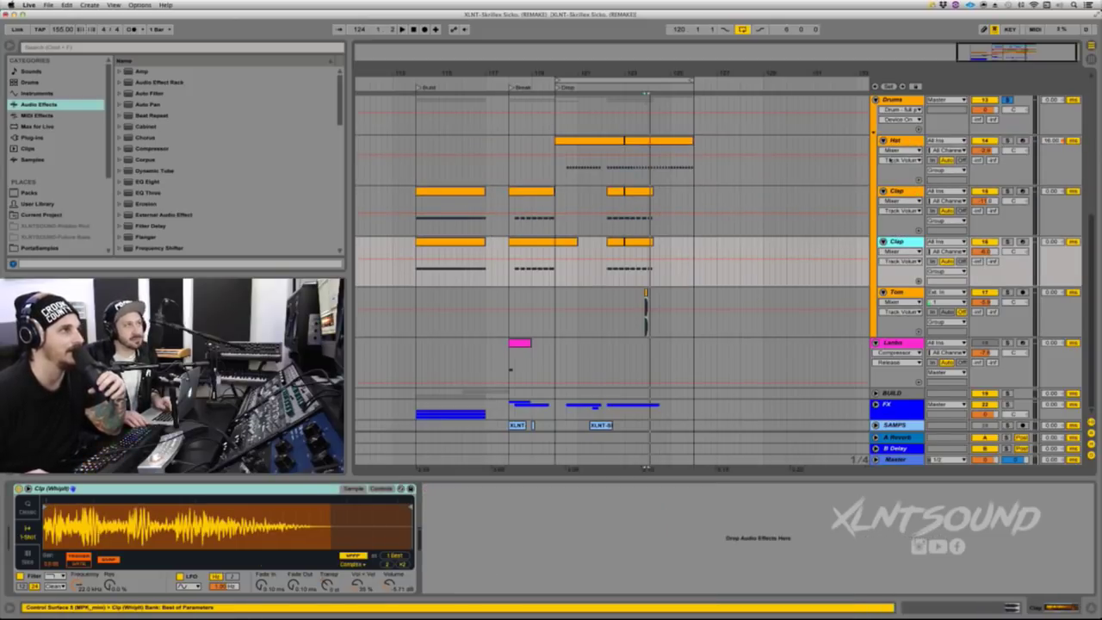
click(897, 295)
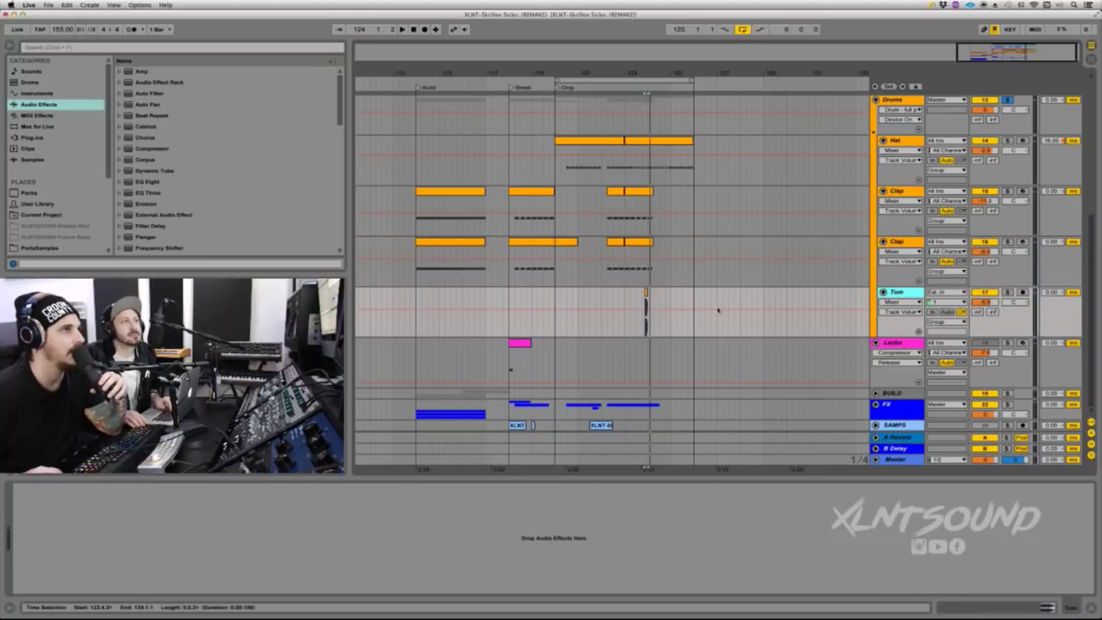
Step: Select the Lambo clip at the Break and audition it in solo, then together with the full mix
click(519, 361)
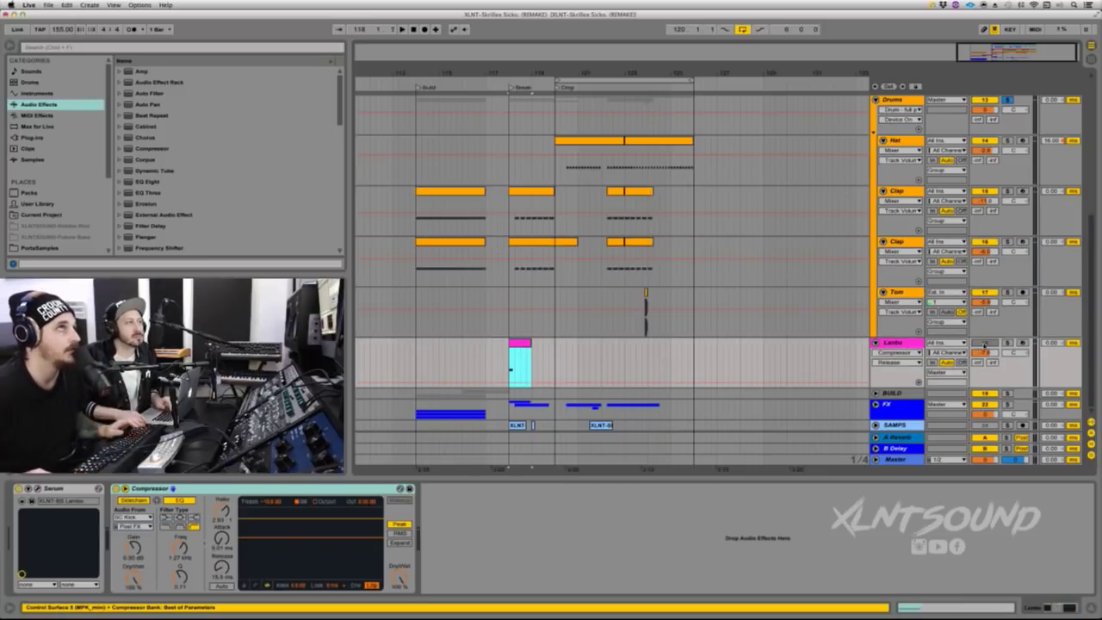
key(space)
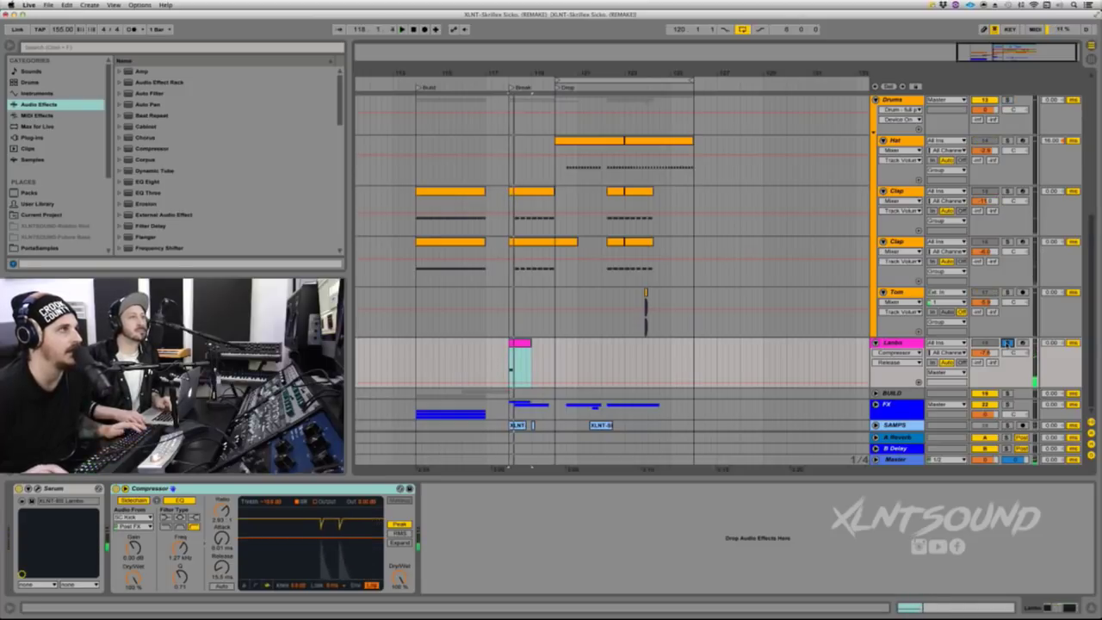
key(space)
key(space)
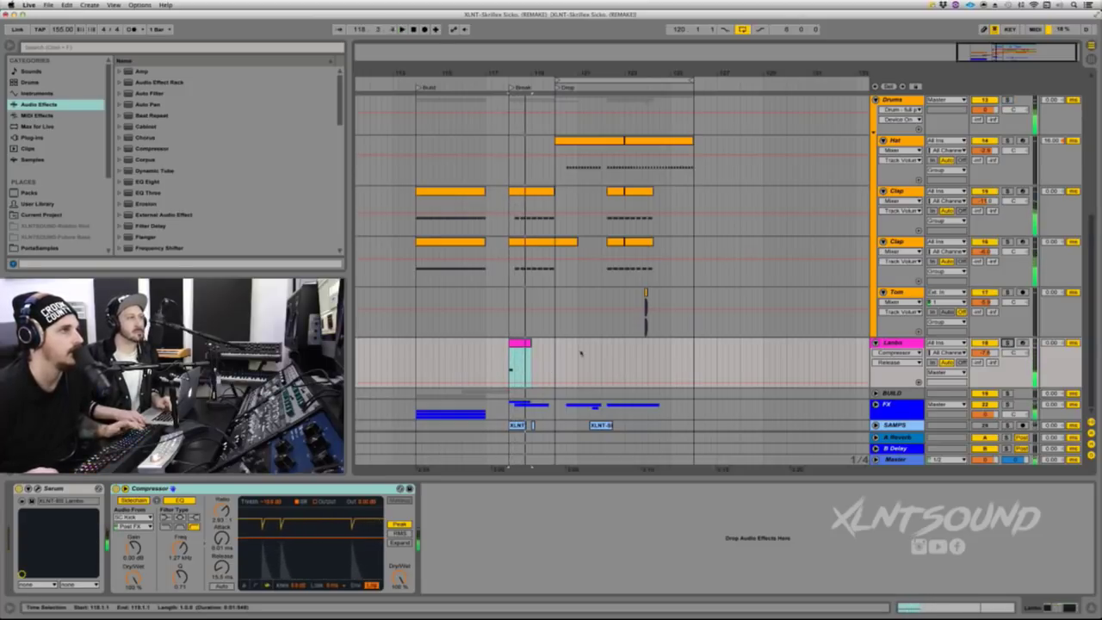
Step: Select the BUILD track, unfold the FX group, and audition its Snare Imp track in solo
click(886, 393)
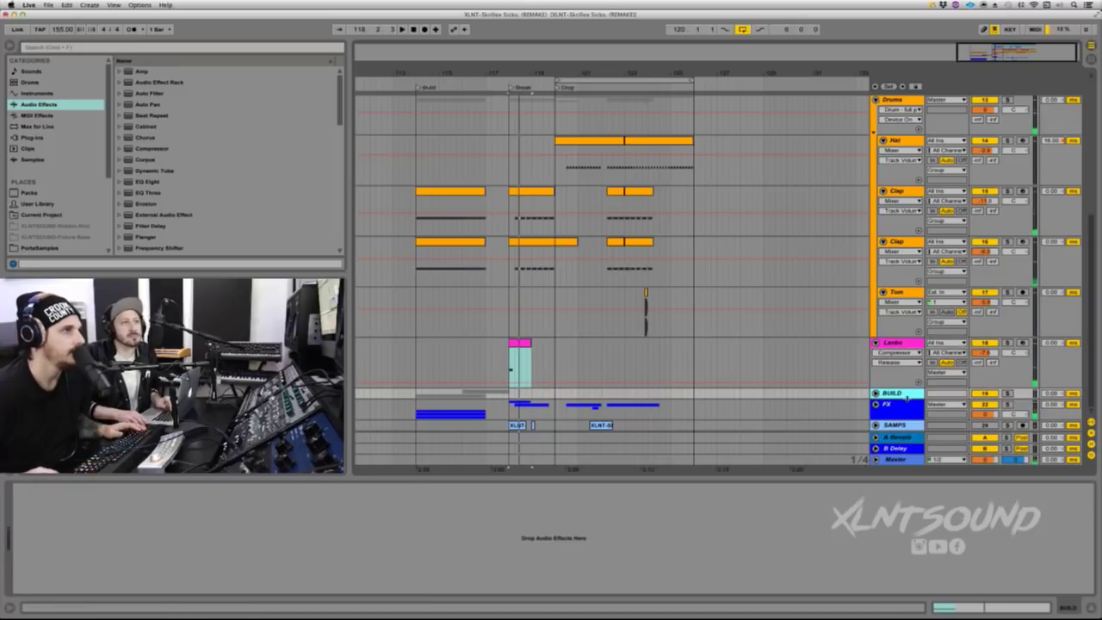
click(875, 405)
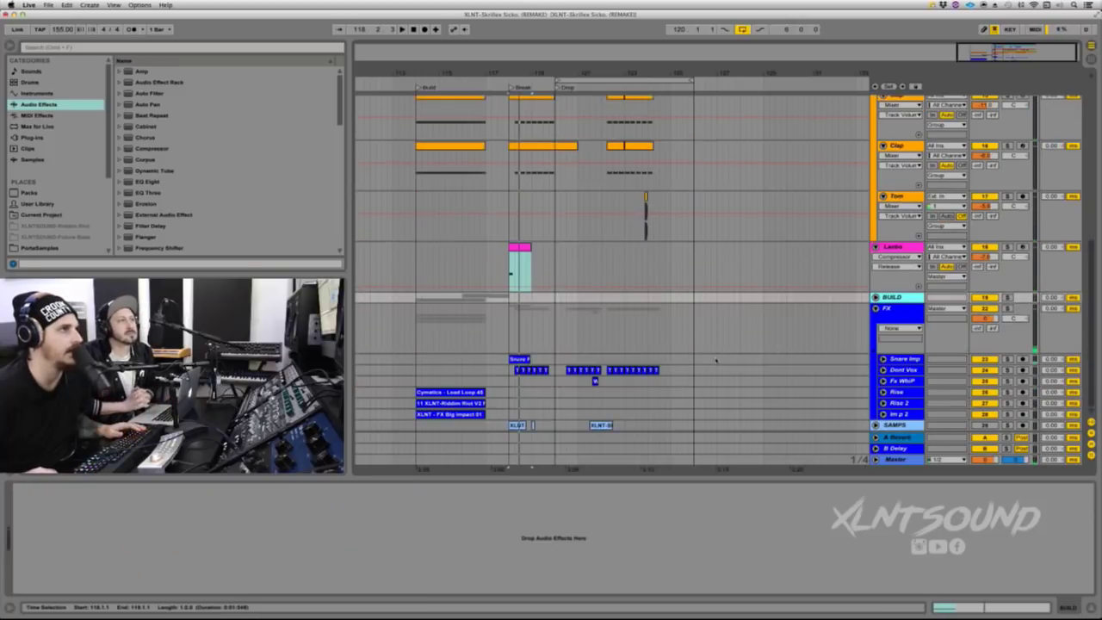
click(1007, 359)
key(space)
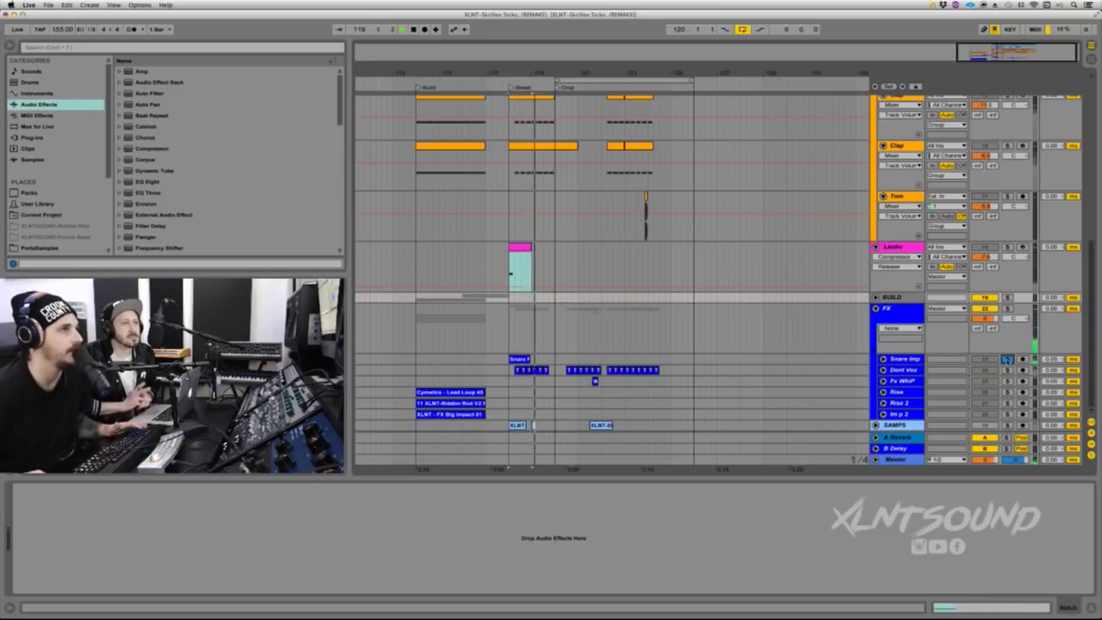
Step: Take the Snare Imp track out of solo to hear it with the full mix, and stop playback
click(1007, 359)
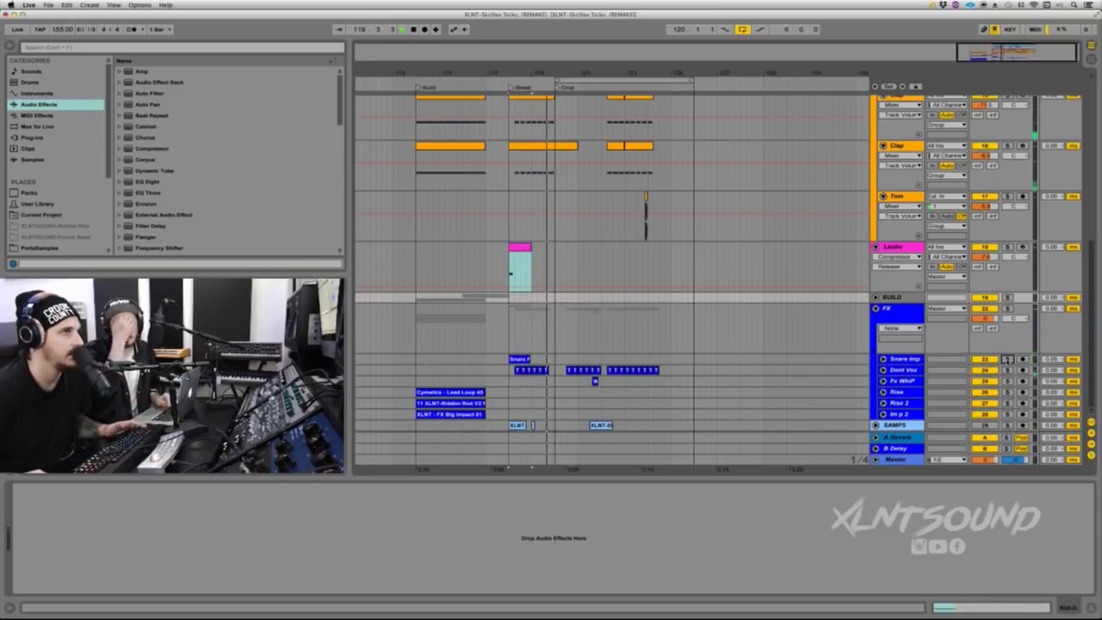
key(space)
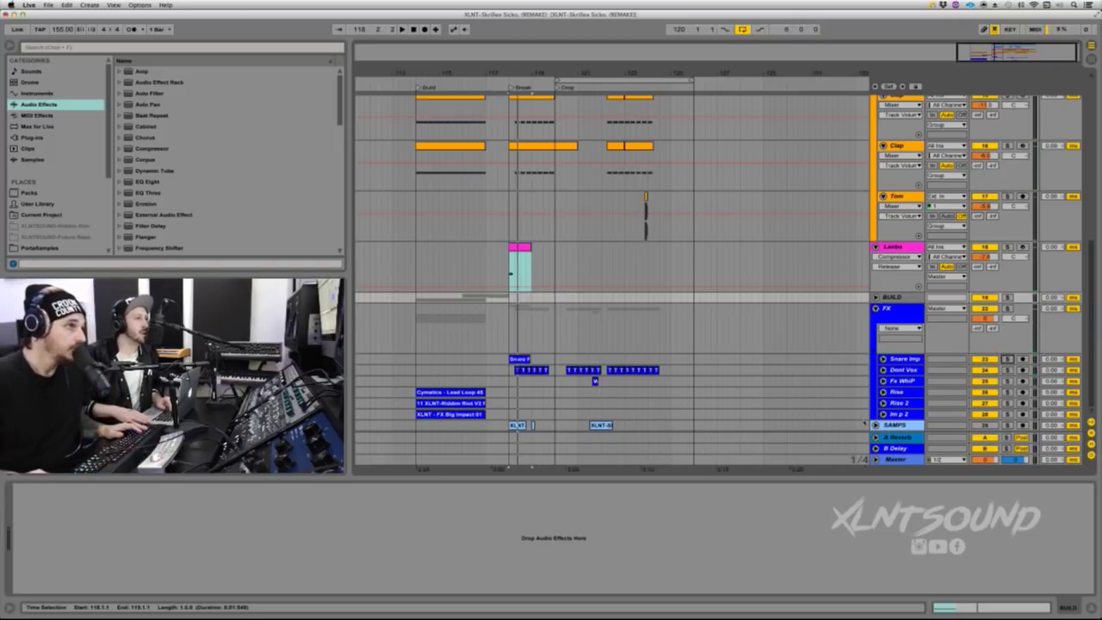
Step: Unfold the SAMPS track and audition its clips at the Break and in the Drop in solo
click(875, 425)
click(960, 404)
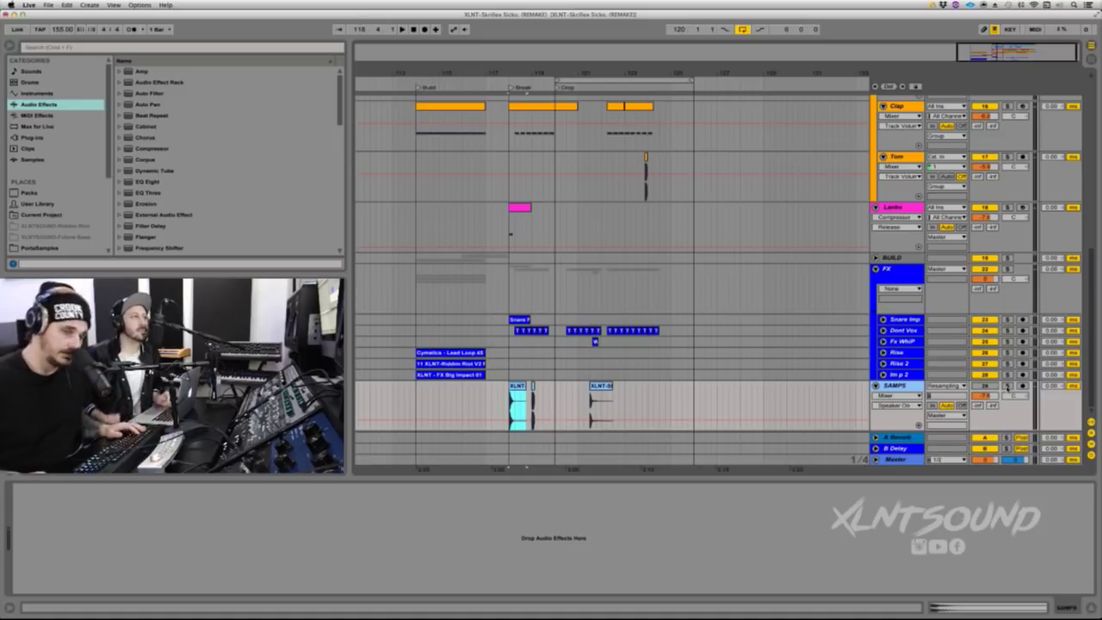
click(1007, 386)
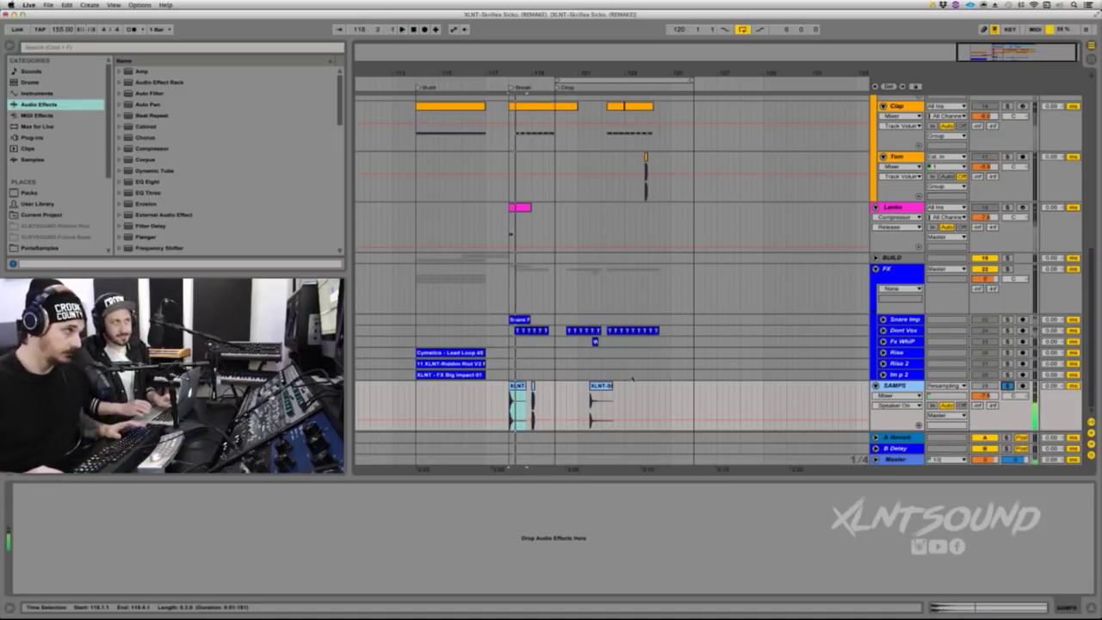
key(space)
click(599, 386)
key(space)
key(space)
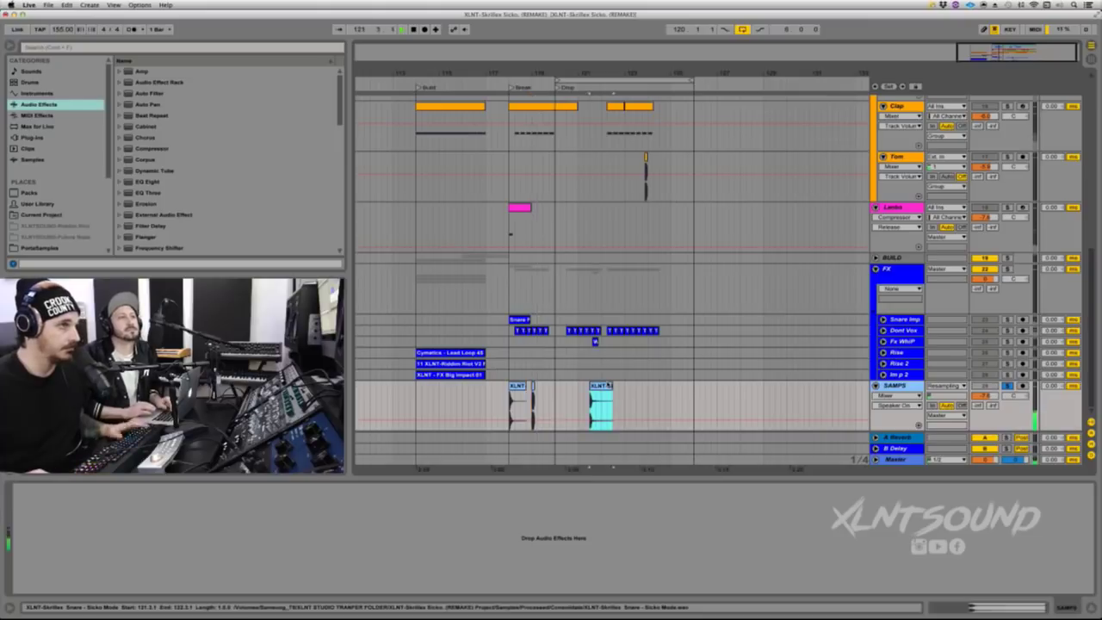
Step: Fold the Kick, 808, Snare, Drums, Lambo and FX tracks to compact the arrangement
scroll(680, 365, up, 10)
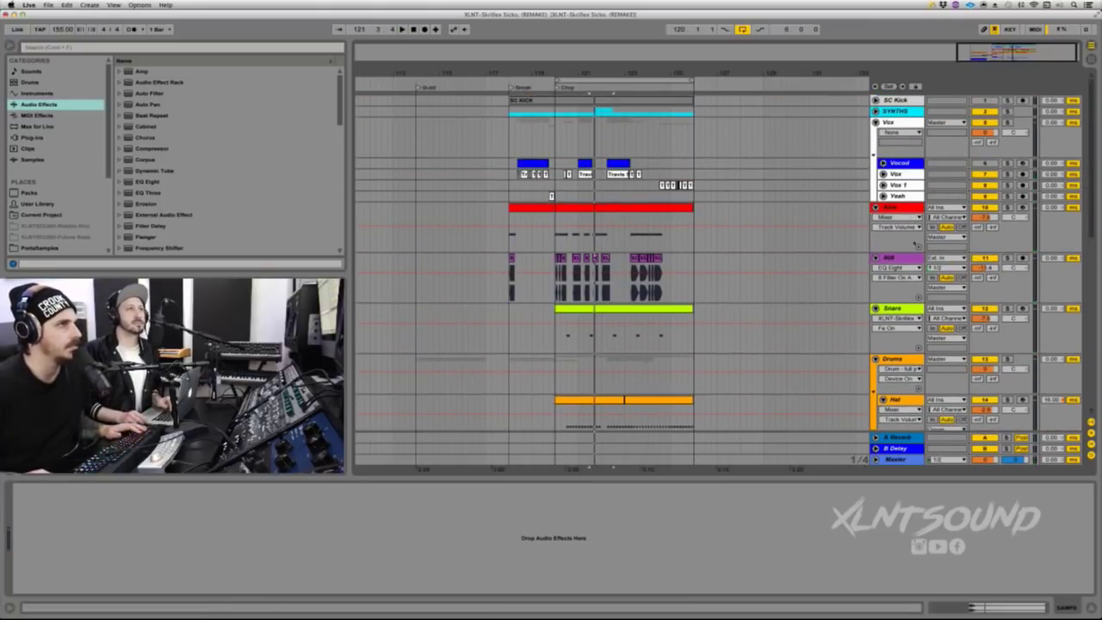
click(875, 209)
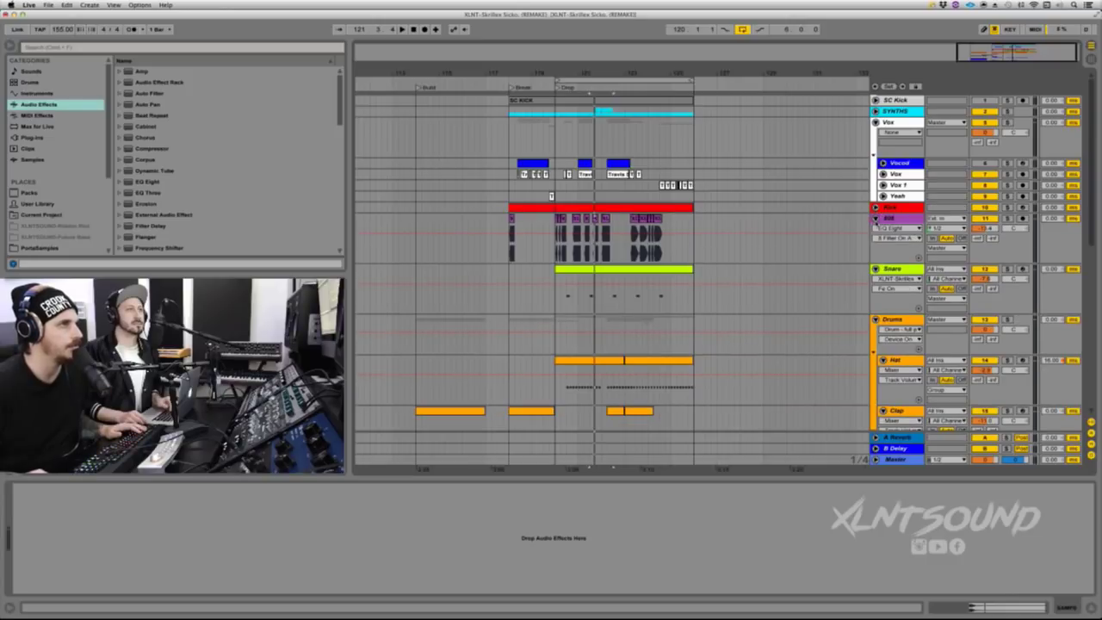
click(875, 218)
click(875, 228)
click(875, 240)
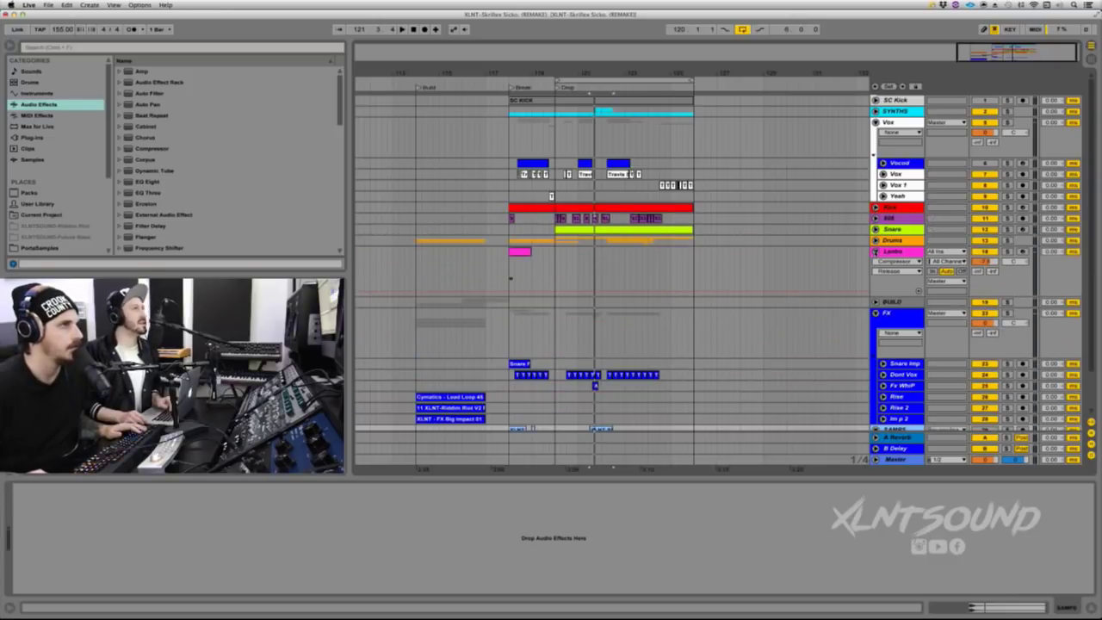
click(875, 251)
click(875, 273)
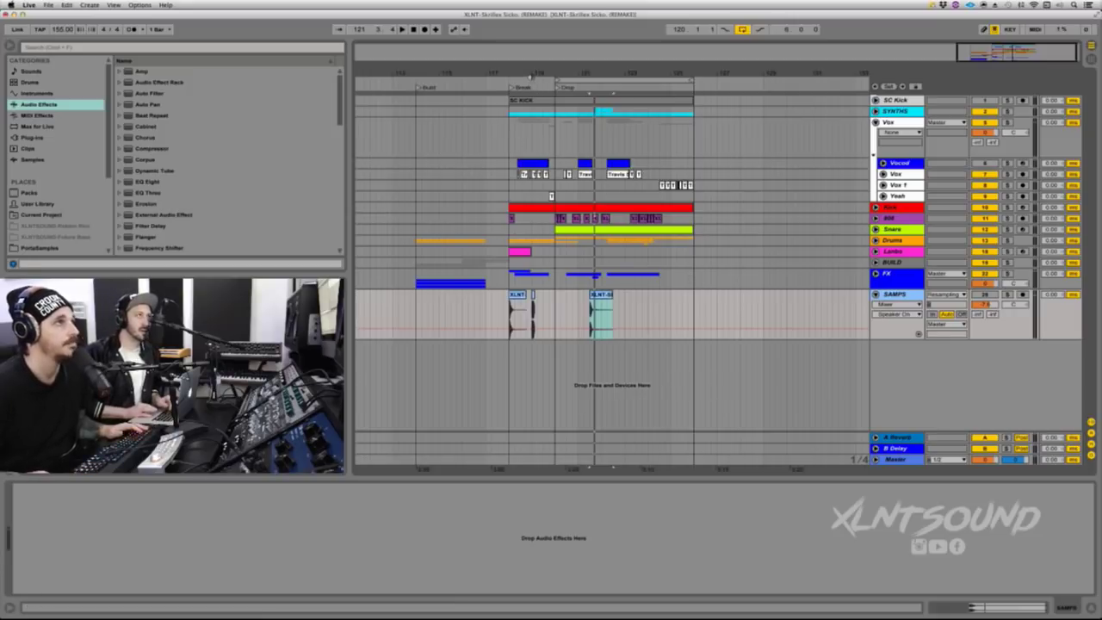
Step: Unfold the SYNTHS group and insert a new MIDI track below the BS track
click(532, 76)
drag(531, 76, 544, 90)
click(875, 111)
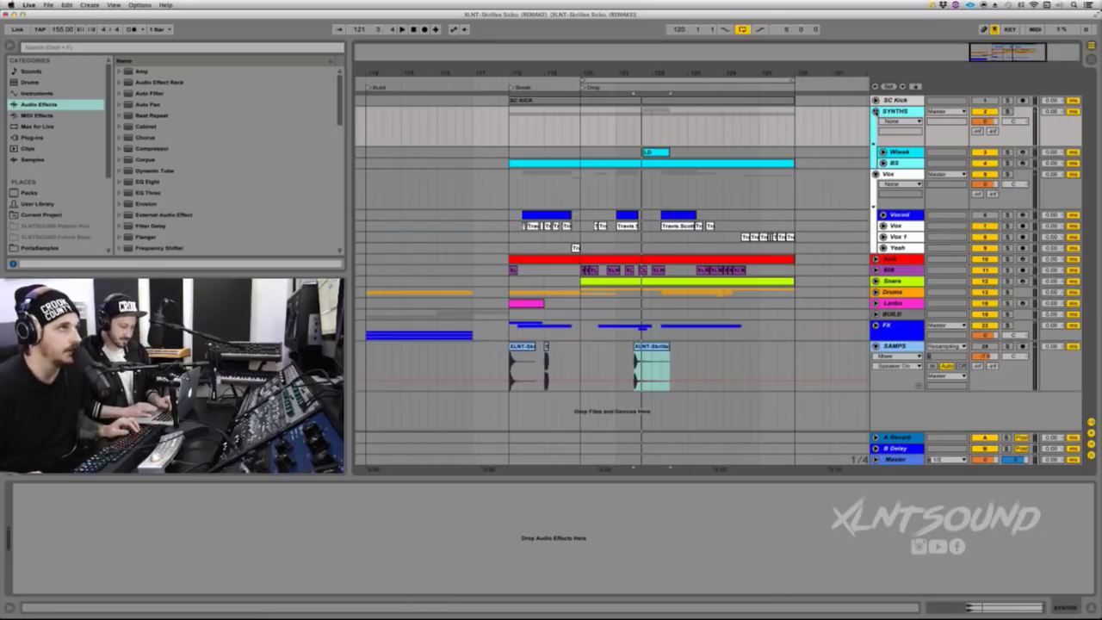
click(895, 163)
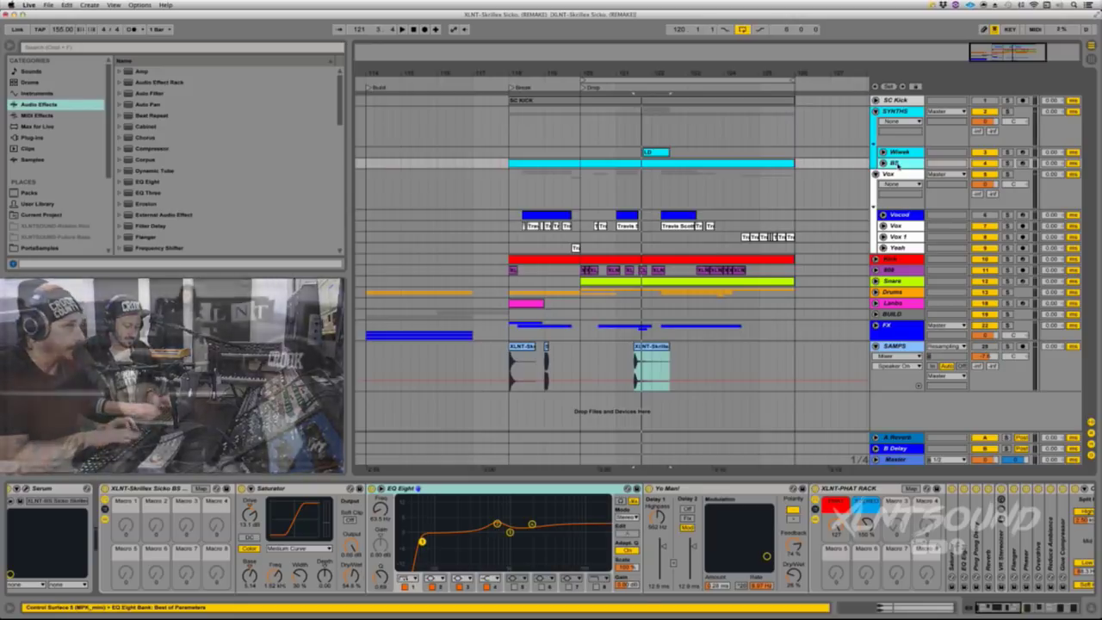
key(super+shift+t)
Step: Copy the BS track's MIDI clip onto the new MIDI track at the same position
click(895, 163)
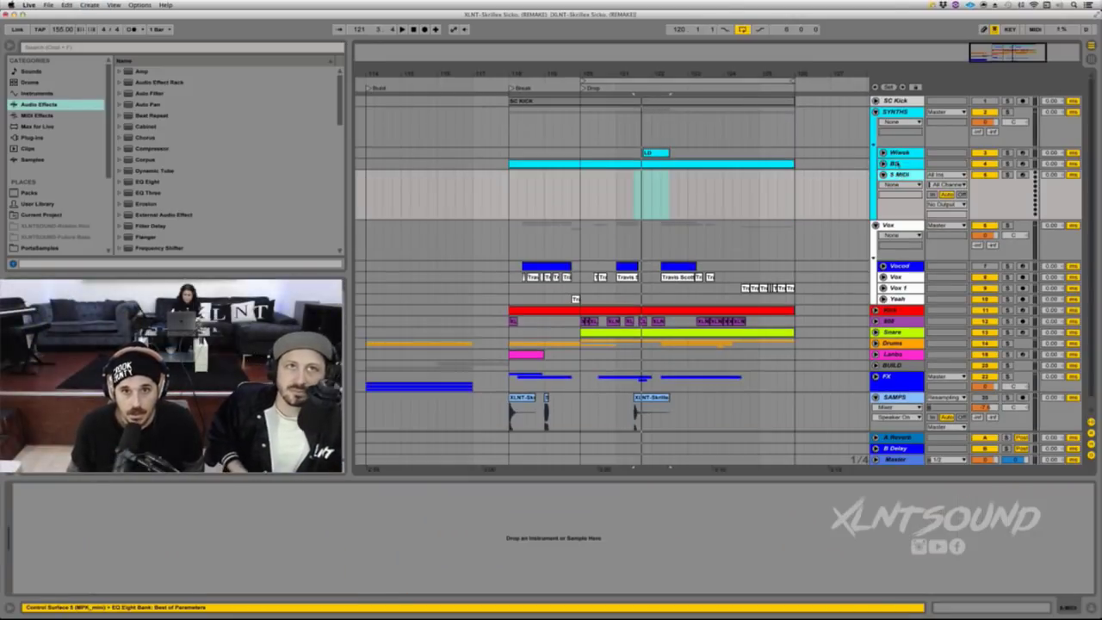
click(713, 166)
drag(713, 175, 716, 192)
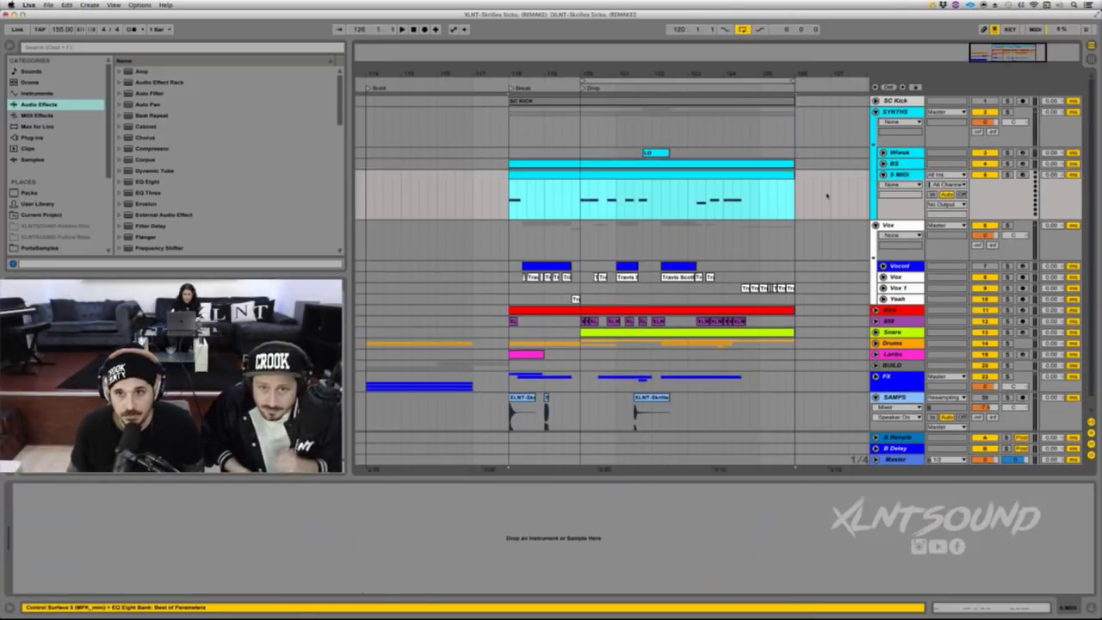
Step: Search the browser's plug-ins for "serum" and load the Serum VST onto the new MIDI track
click(125, 48)
text(serum)
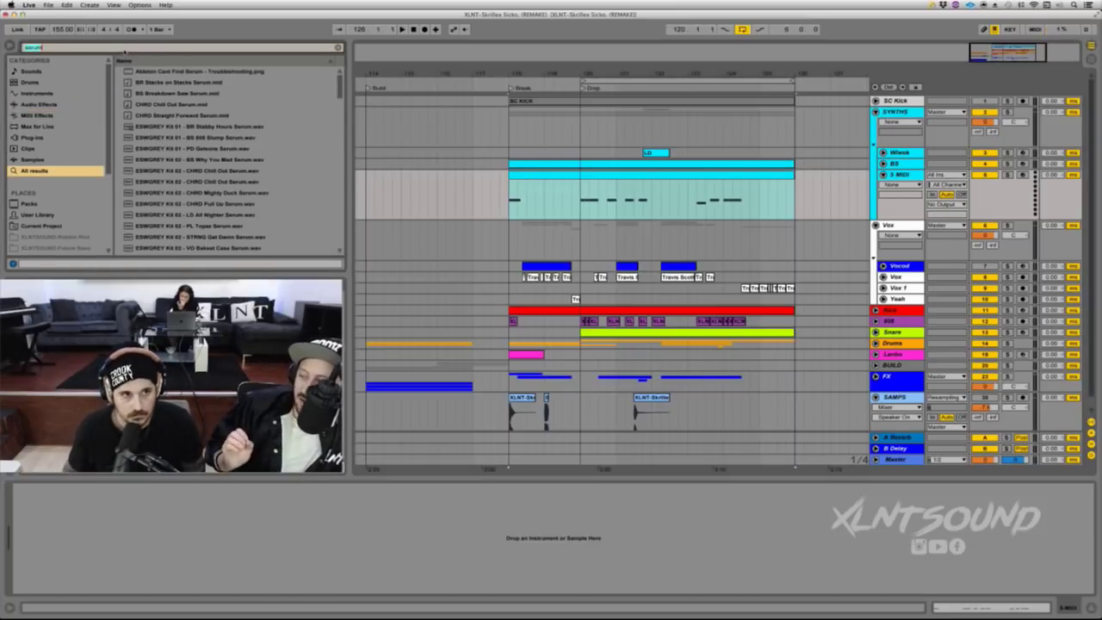
click(41, 139)
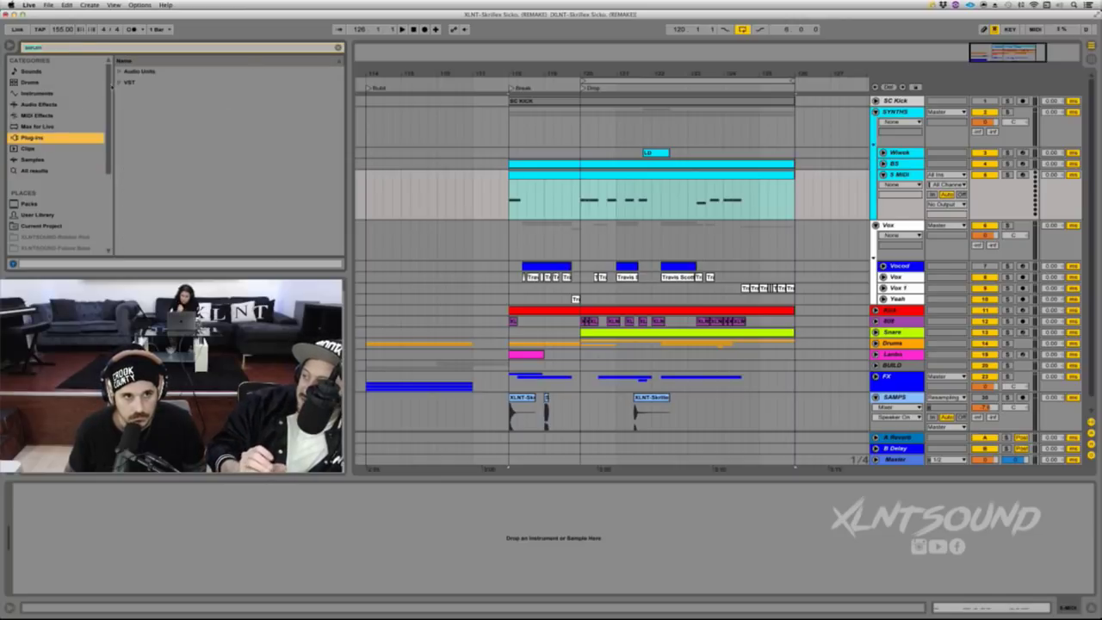
click(121, 83)
click(136, 93)
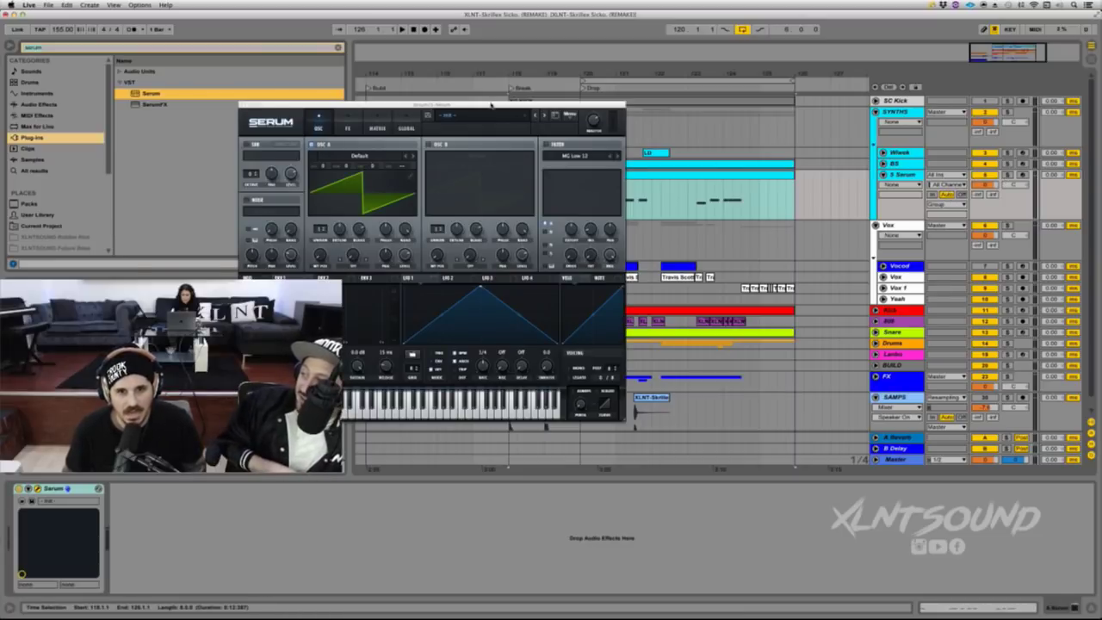
Step: Move the Serum window clear of the webcam picture and enlarge it
drag(491, 103, 652, 99)
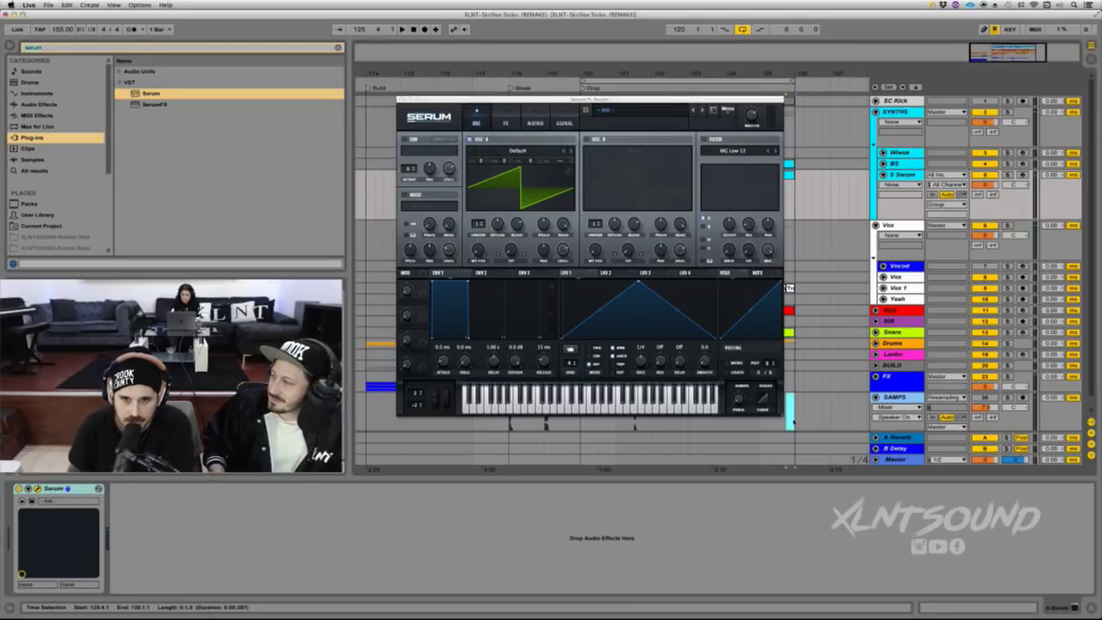
click(784, 412)
click(667, 166)
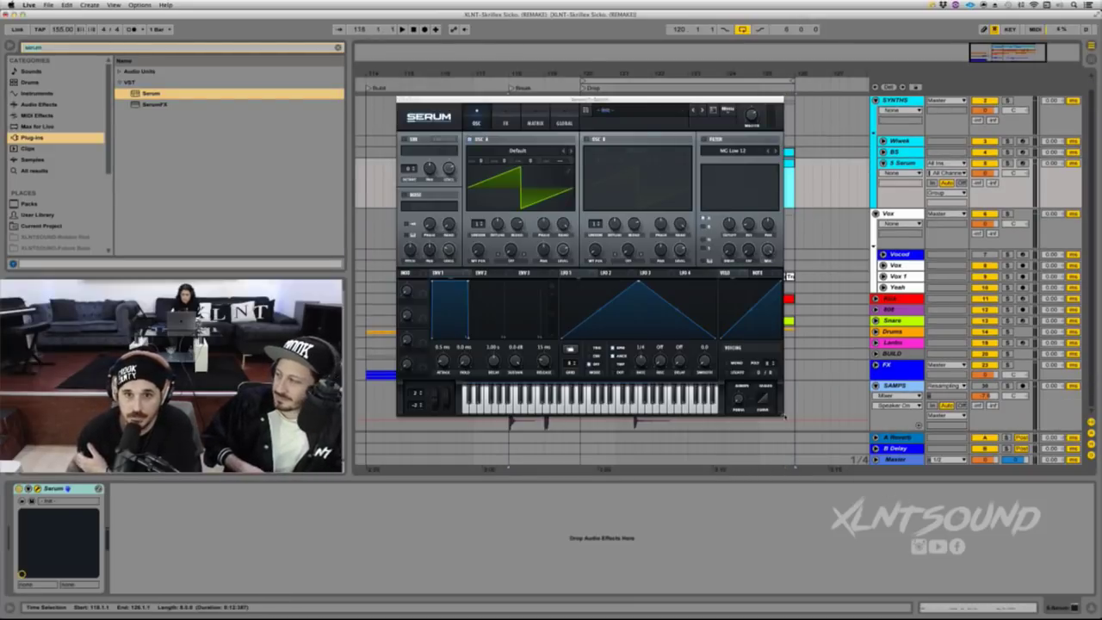
drag(782, 417, 844, 463)
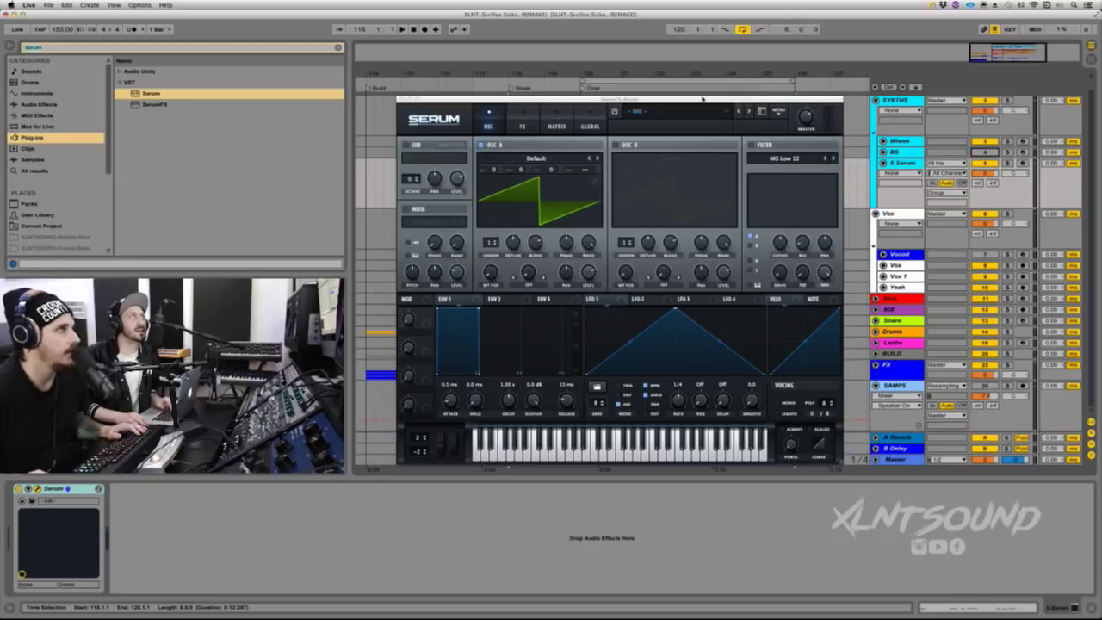
Step: Move the Serum window off the Break clips, play the copied pattern with the default patch, and bring the window back up
drag(702, 101, 919, 184)
key(space)
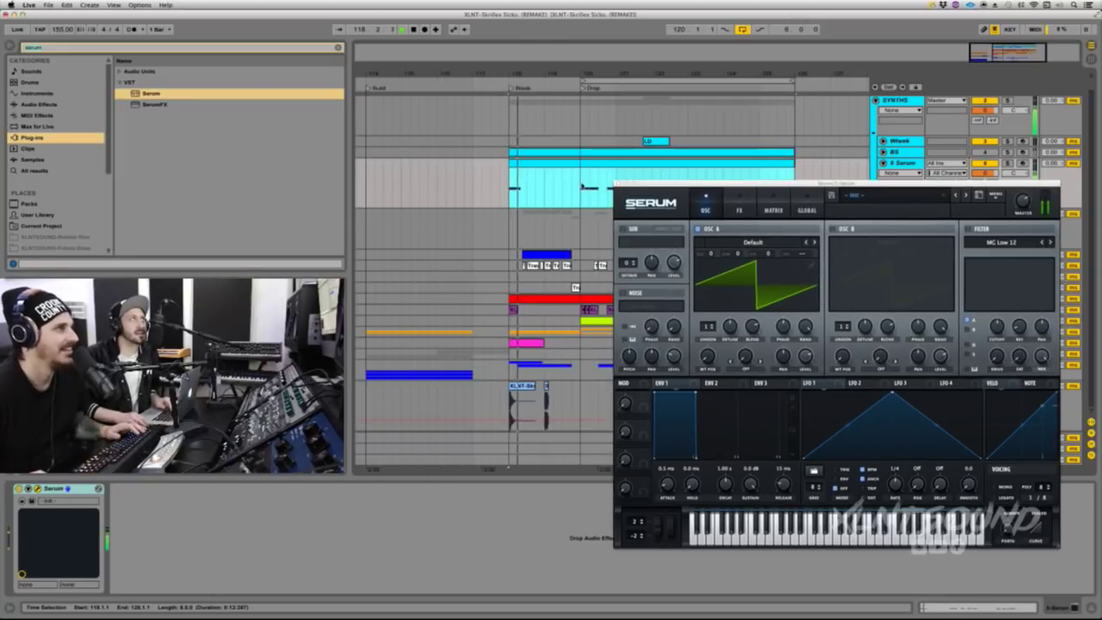
click(582, 184)
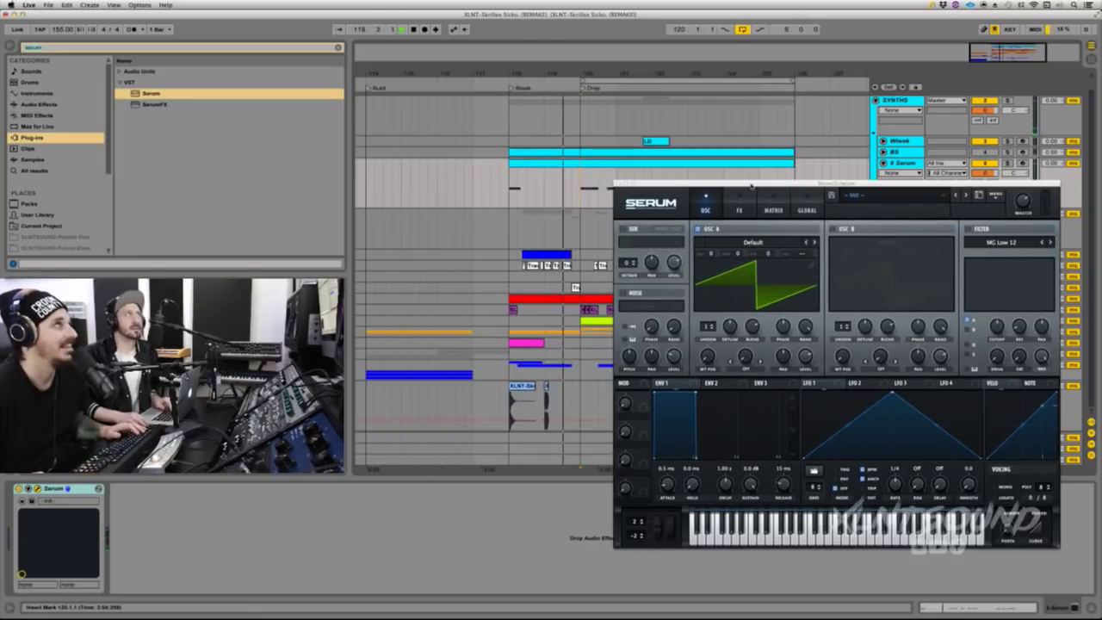
drag(751, 184, 673, 105)
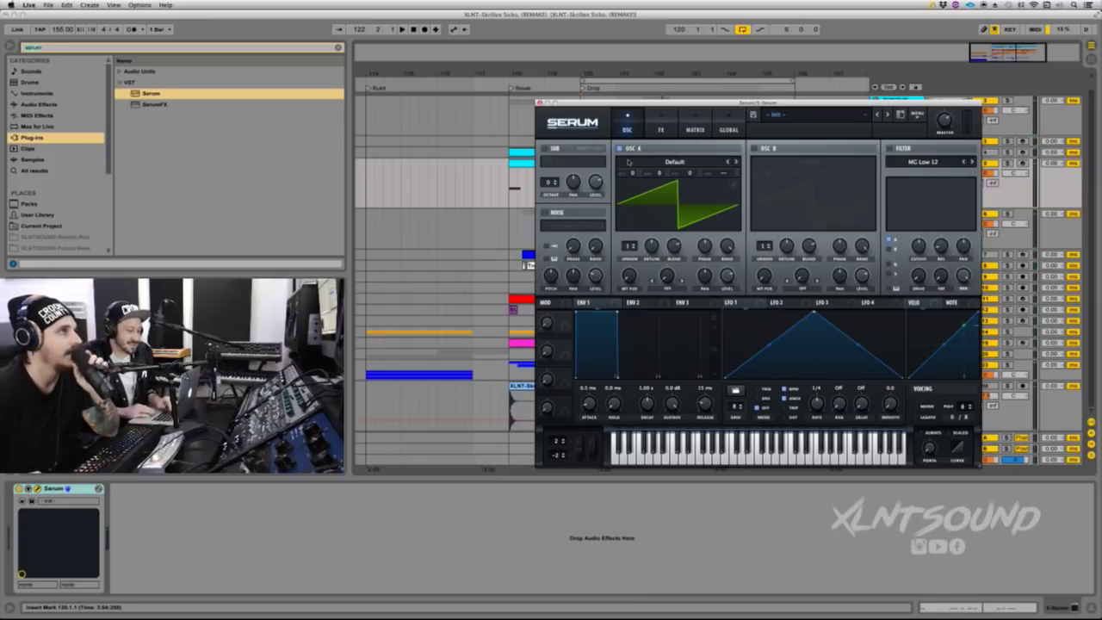
Step: Set oscillator A's unison to 7 voices, adjust its detune, and play the pattern to hear the result
drag(630, 246, 631, 201)
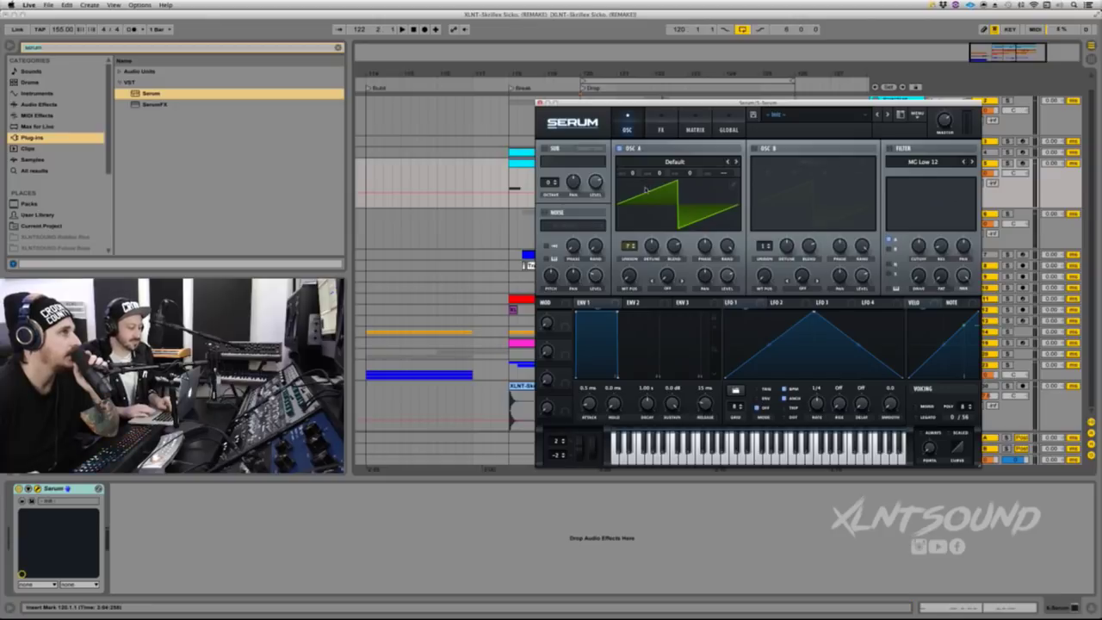
drag(651, 246, 648, 225)
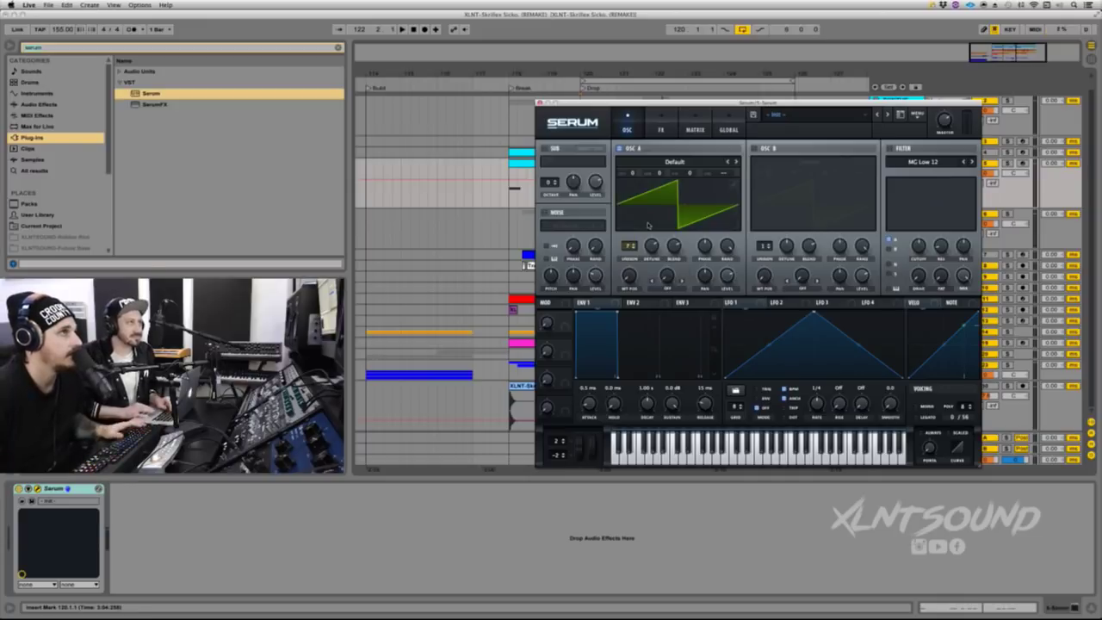
key(space)
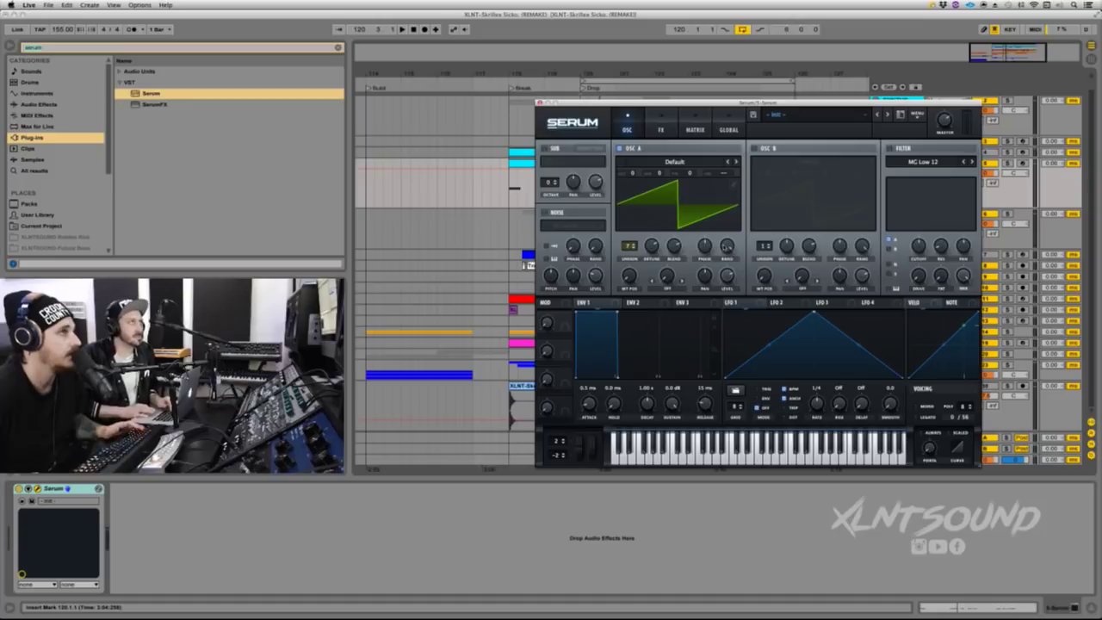
key(space)
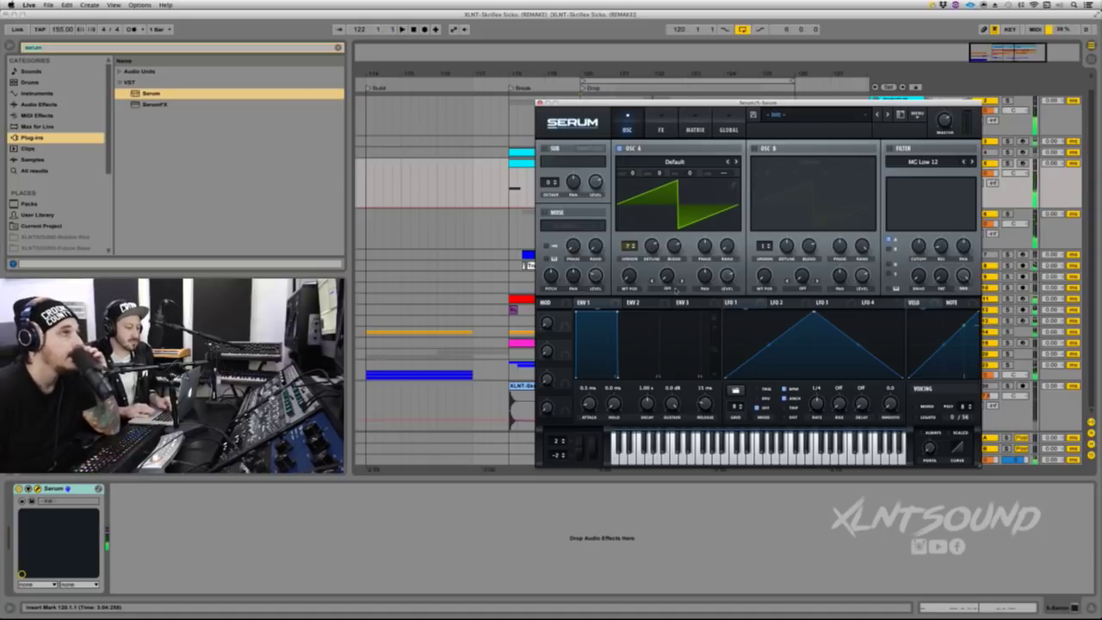
Step: Enable oscillator B, set its unison to 8 voices, lower its detune, and play the pattern to check it
click(754, 148)
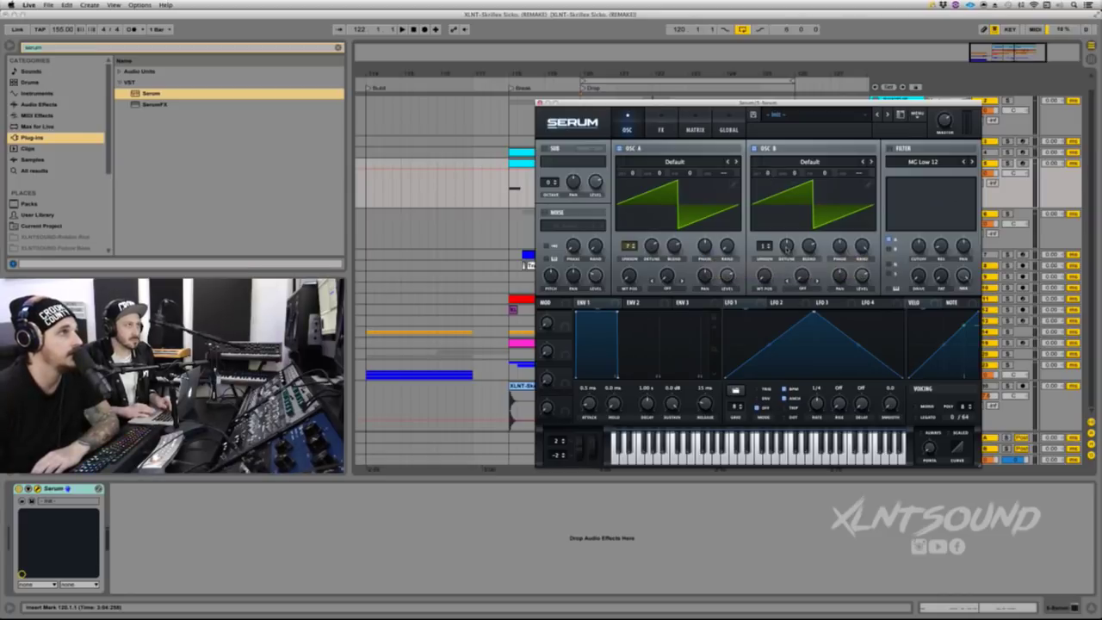
drag(764, 246, 771, 207)
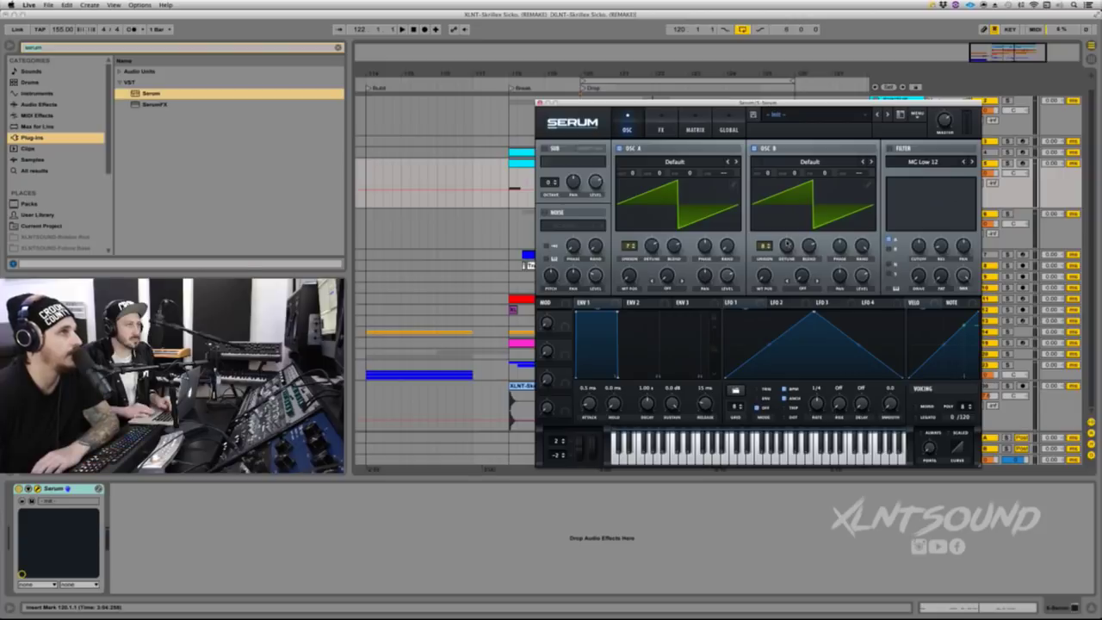
drag(786, 246, 787, 264)
key(space)
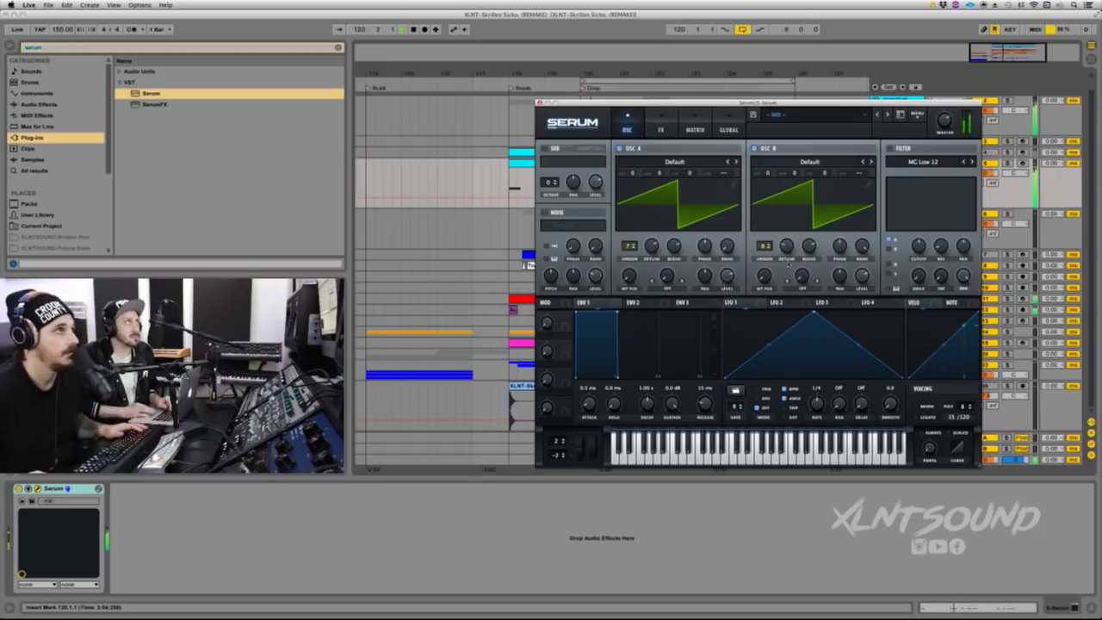
click(799, 251)
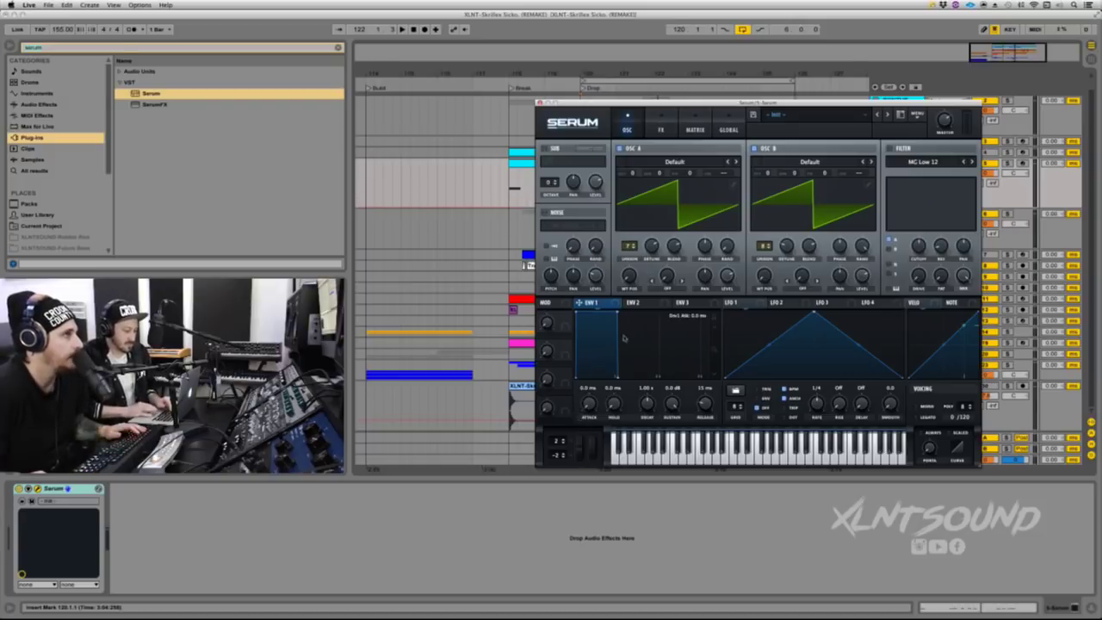
Step: Shape Envelope 1 with sustain fully down, a decay of 1.23 s and a release of 4.7 ms
drag(617, 315, 618, 499)
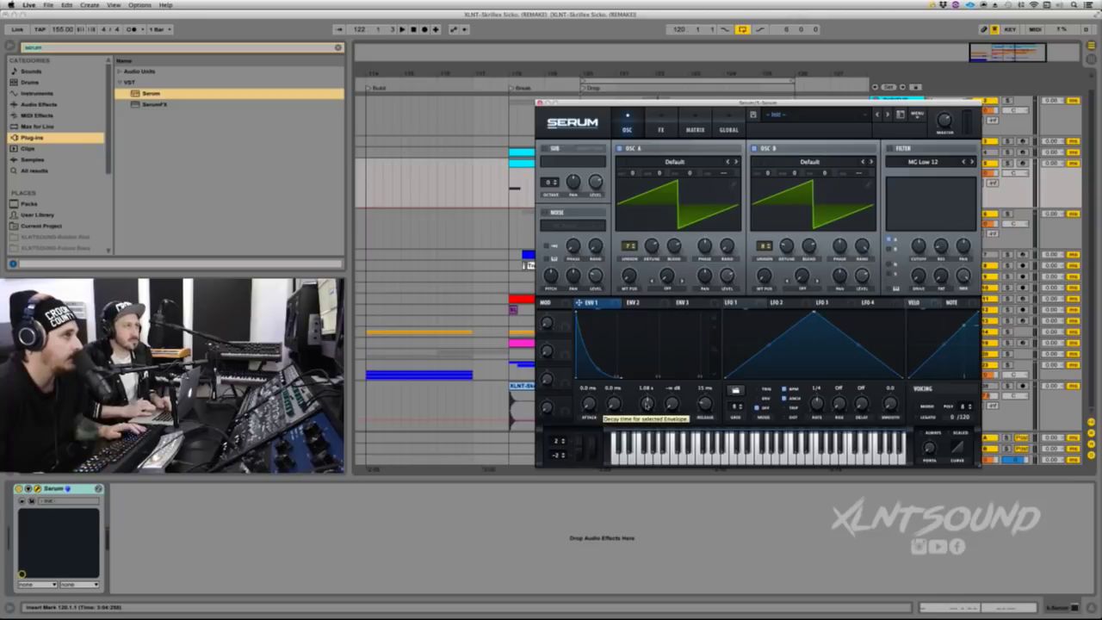
drag(647, 404, 647, 405)
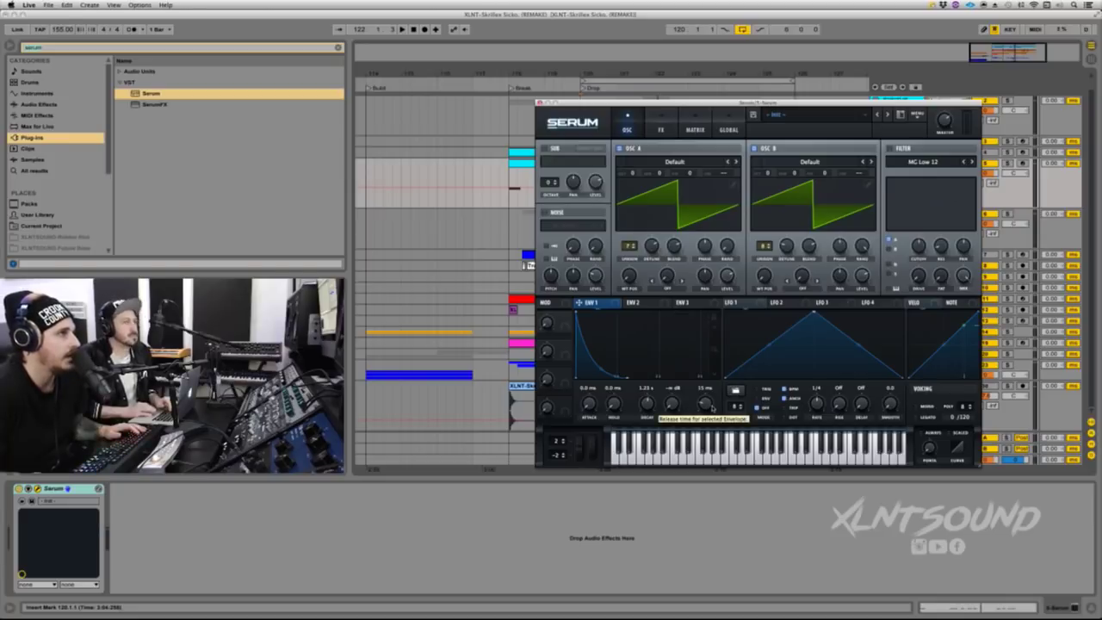
drag(711, 409, 710, 413)
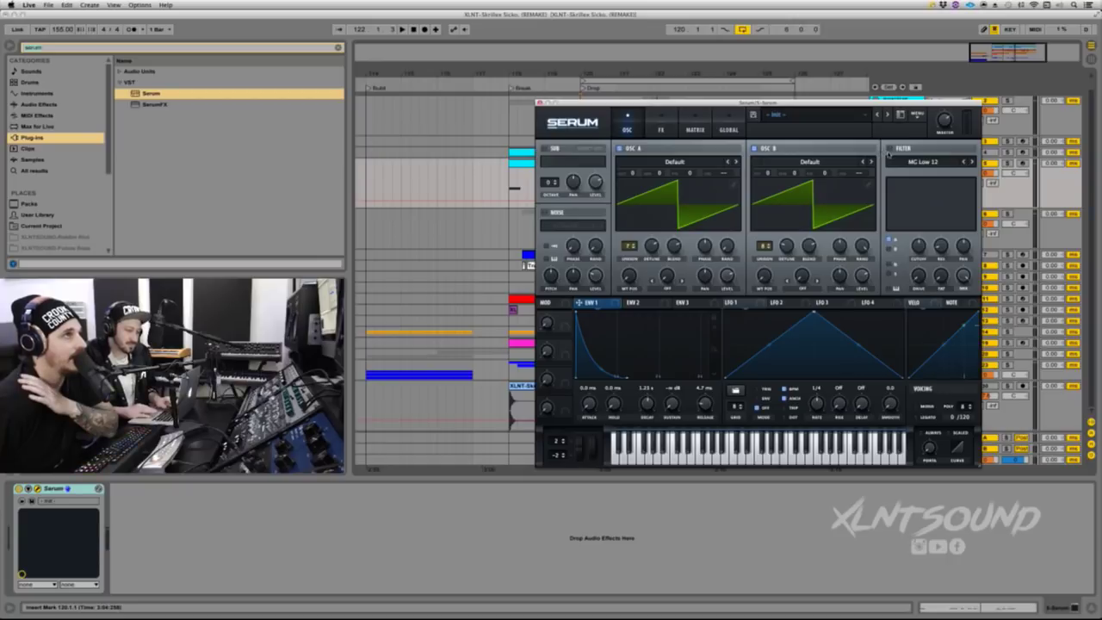
Step: Enable Serum's MG Low 12 filter and raise its resonance to about 38%
click(889, 149)
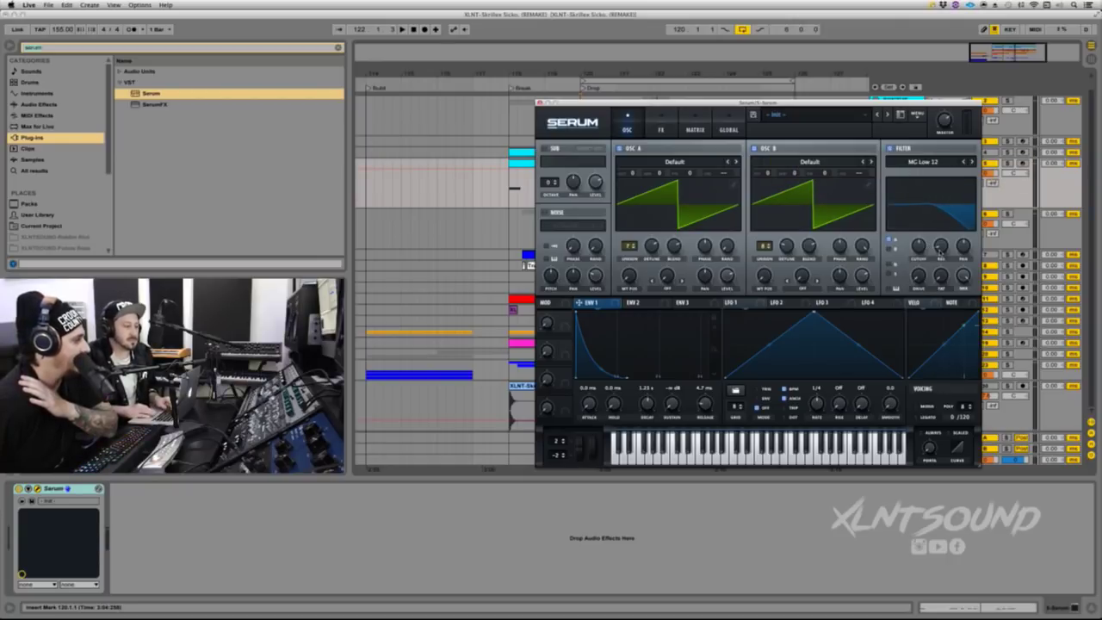
drag(941, 246, 942, 227)
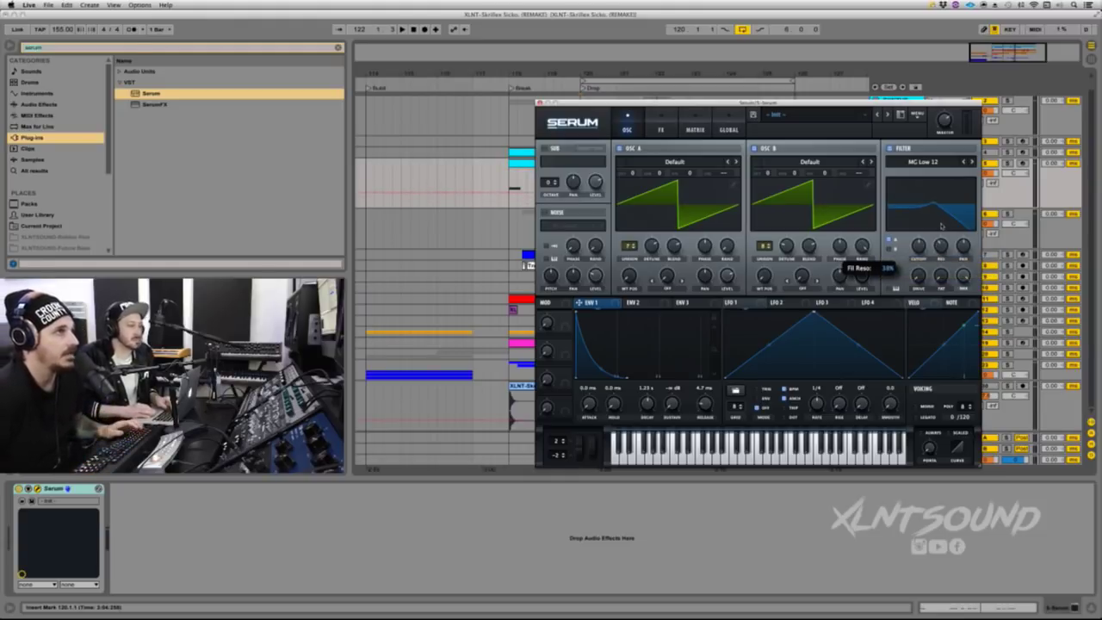
Step: Fine-tune the filter resonance to about 38% and audition the Serum track in solo
drag(941, 225, 941, 218)
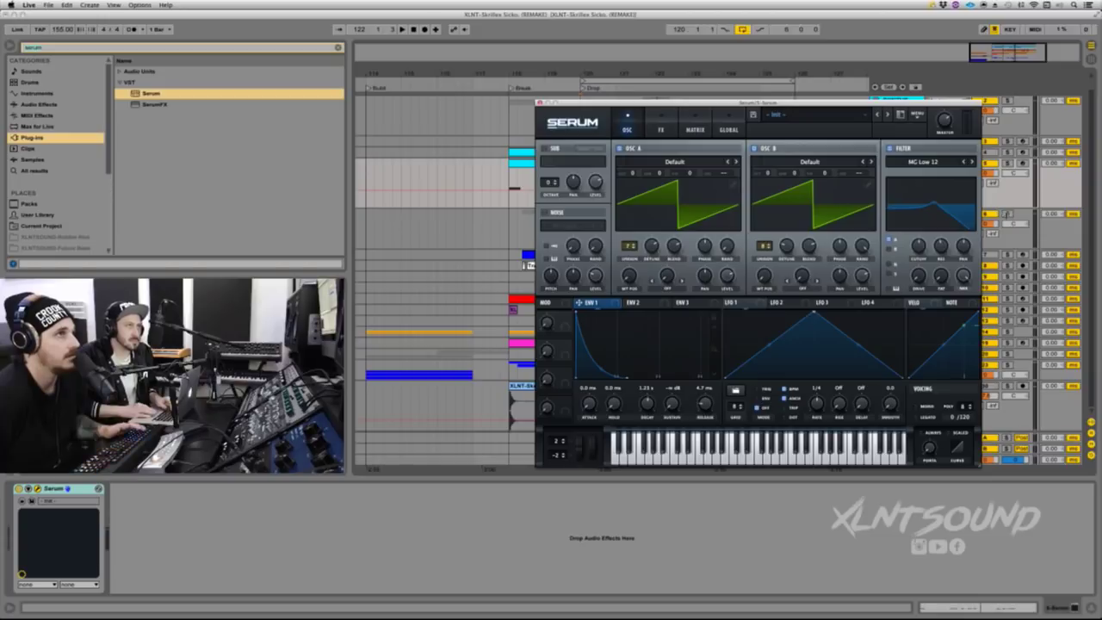
click(1007, 164)
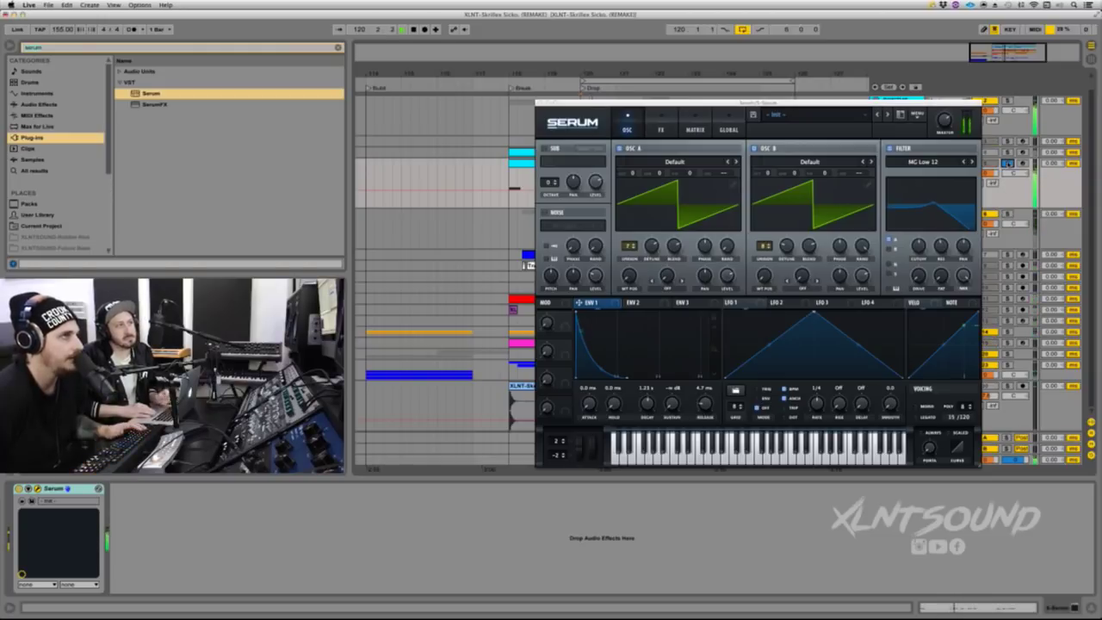
key(space)
click(1007, 163)
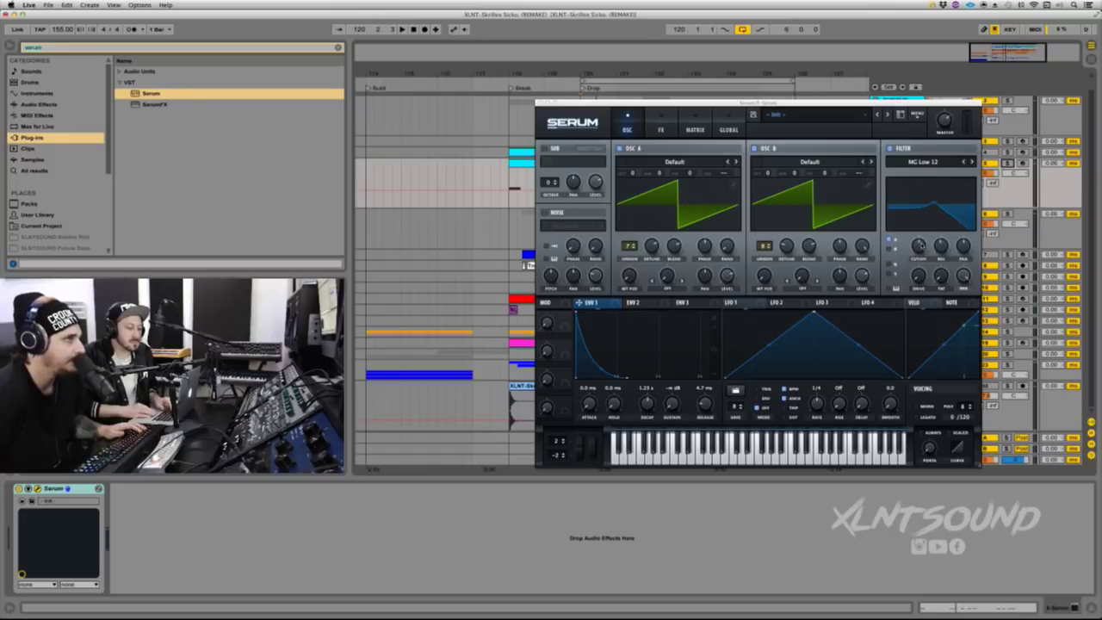
Step: Route oscillator B and the sub into the filter, lower the cutoff, set the drive to about 15% and adjust the fat amount
drag(919, 245, 918, 220)
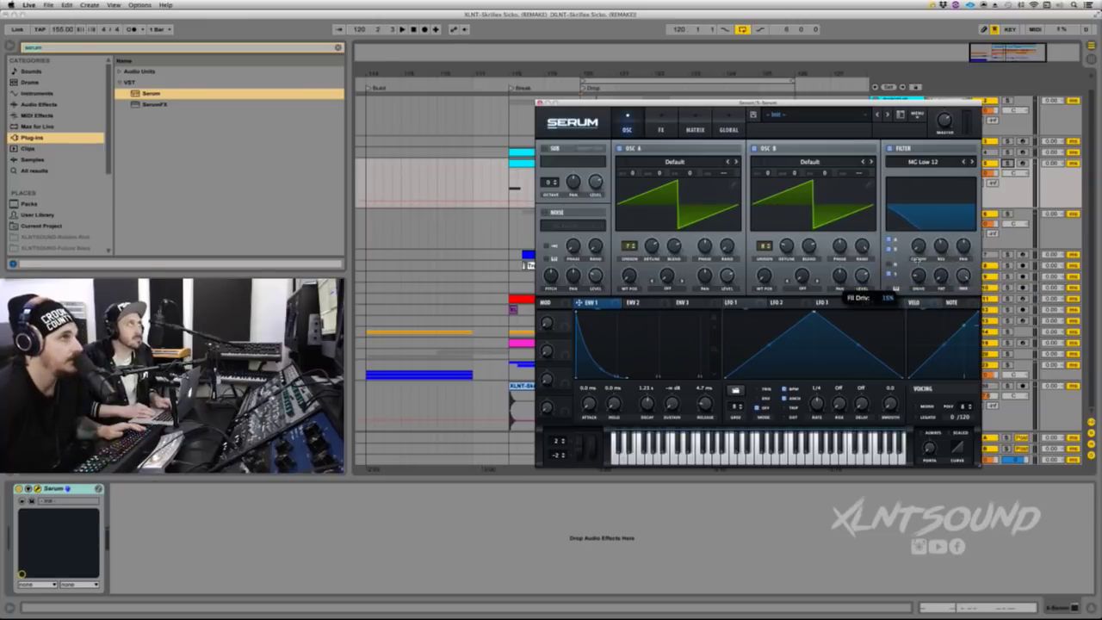
drag(917, 259, 916, 257)
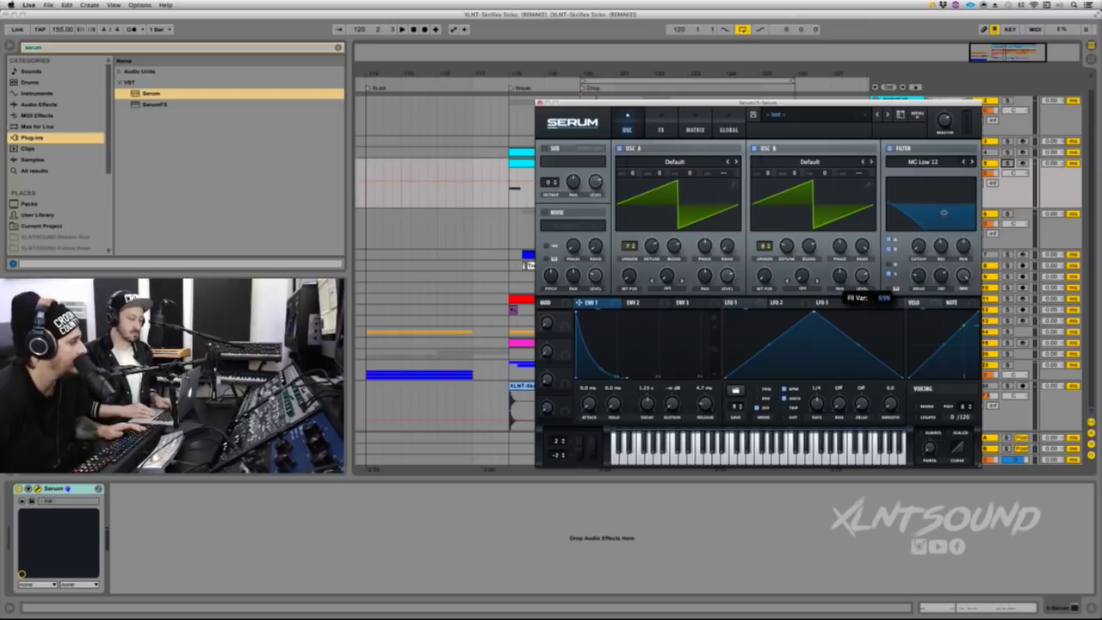
drag(943, 212, 944, 209)
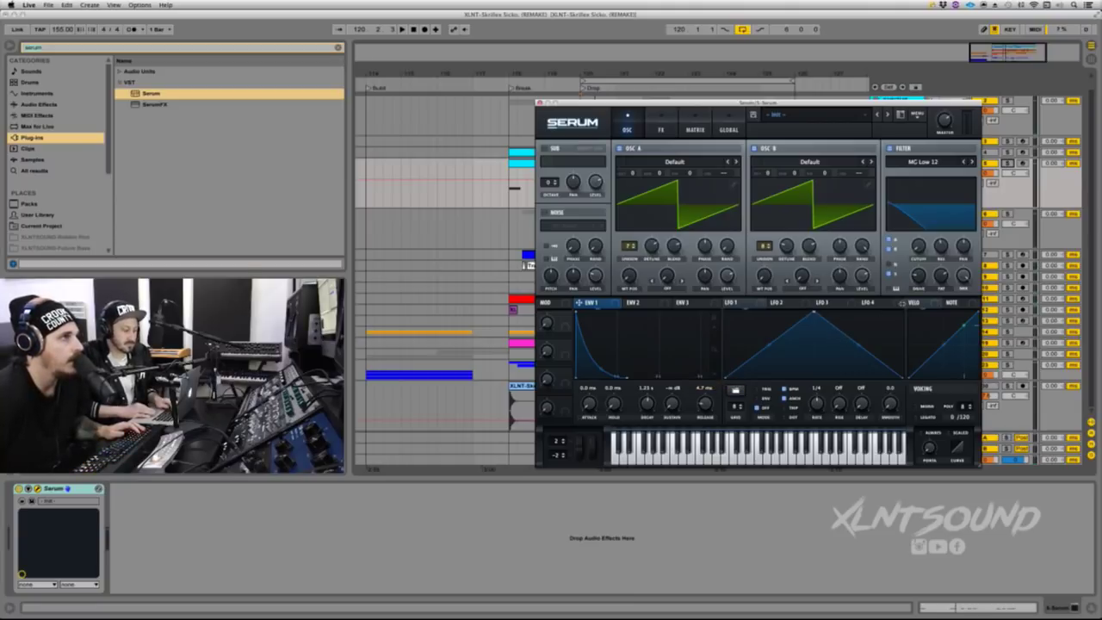
Step: Reshape LFO 1 with an early peak and a convex falling curve, and set it to envelope mode
drag(813, 315, 759, 313)
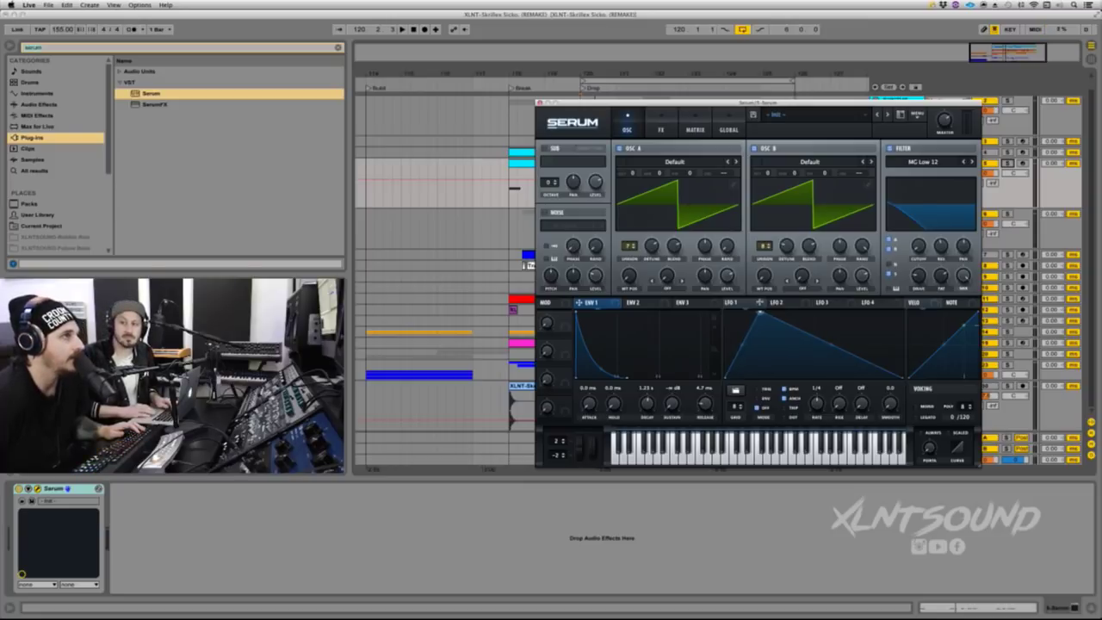
drag(759, 303, 747, 303)
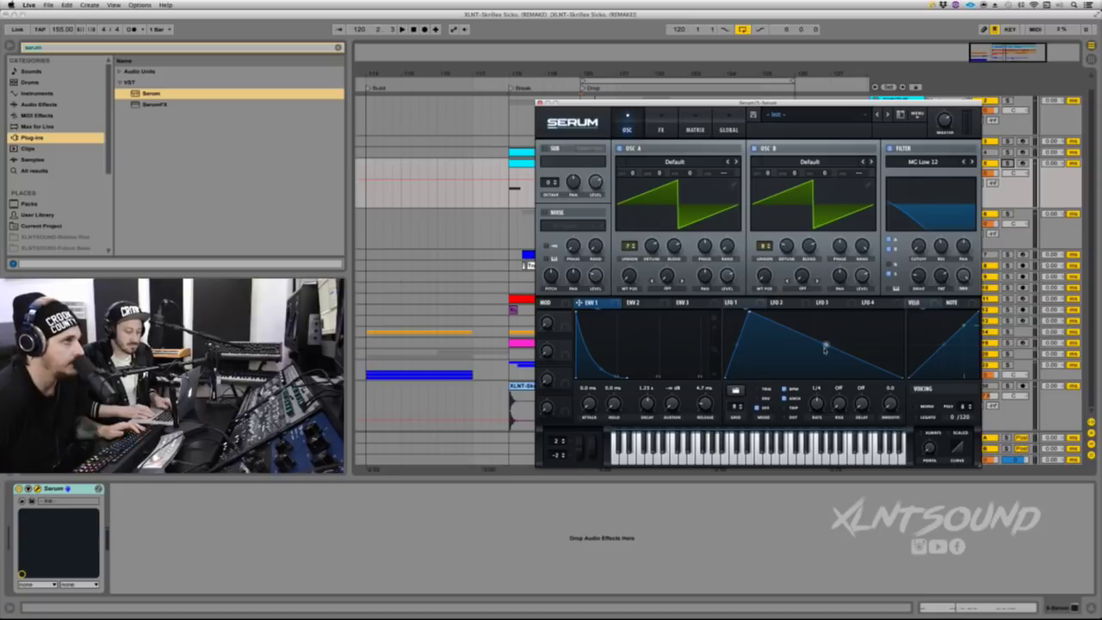
drag(825, 347, 825, 342)
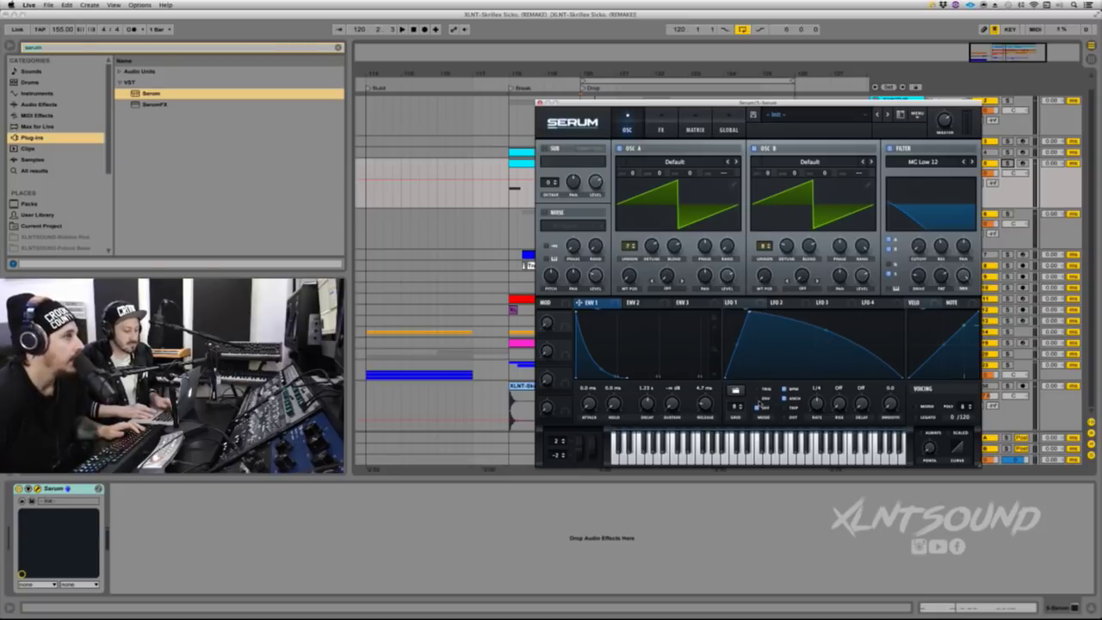
click(757, 399)
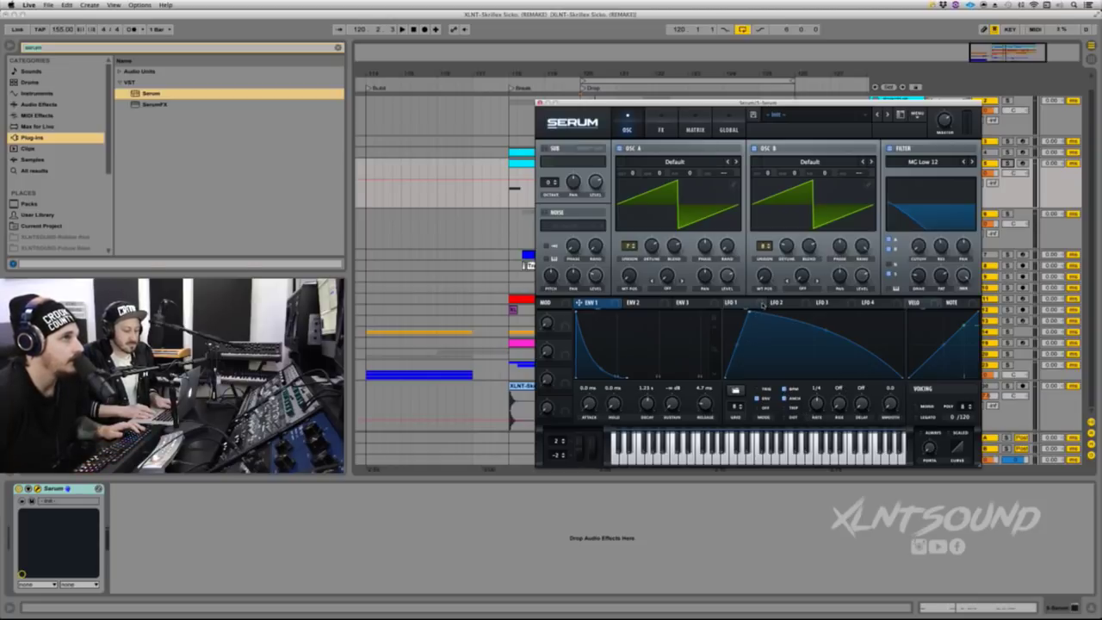
Step: Assign LFO 1 to the filter cutoff with an amount of about 79 and to the filter resonance, playing the pattern to check
drag(764, 305, 913, 240)
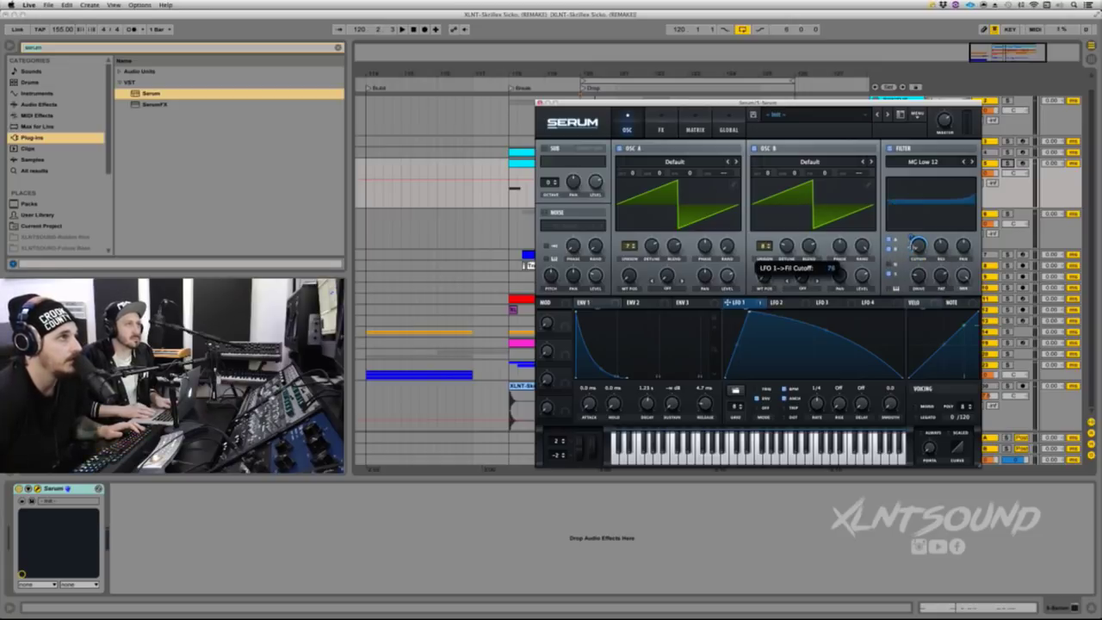
key(space)
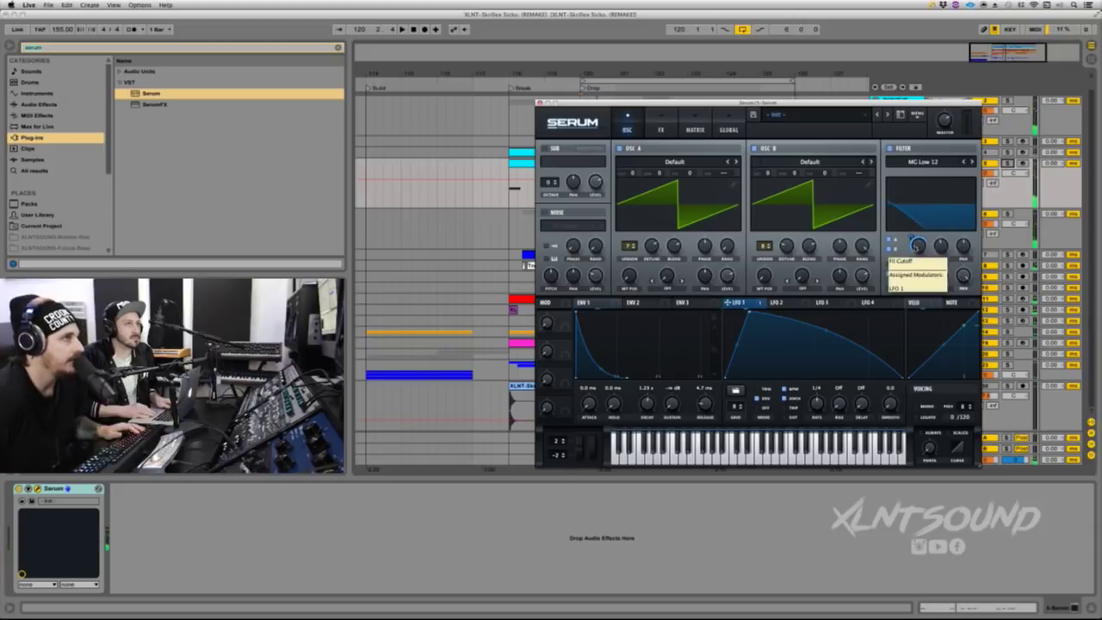
drag(727, 302, 930, 258)
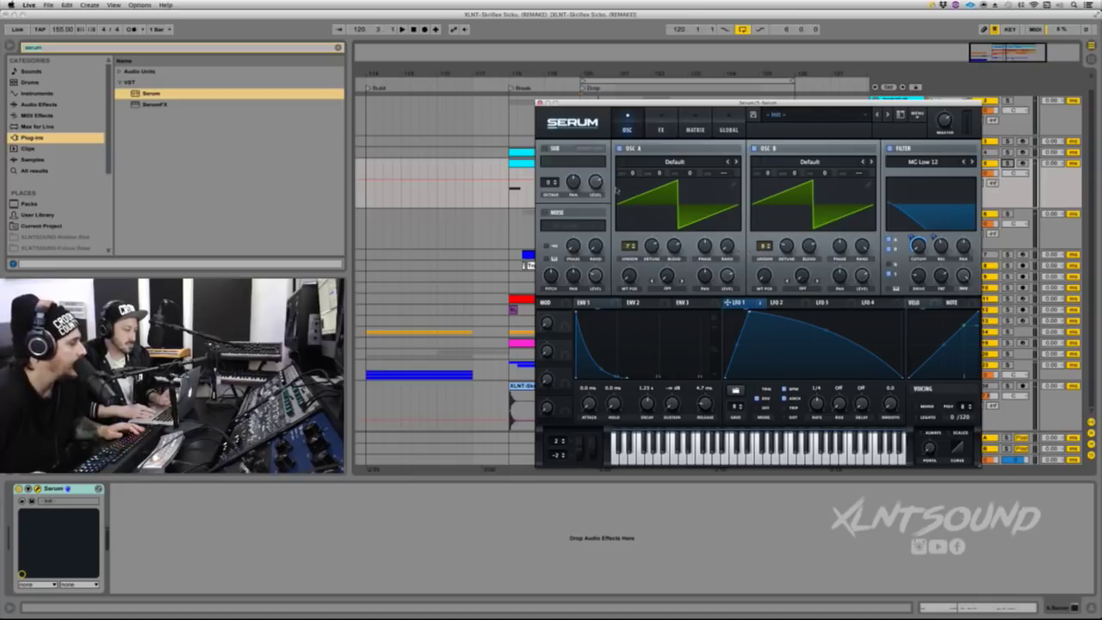
Step: Enable the sub oscillator with LFO 1 modulating its level, switch voicing to mono legato, and play the pattern
click(544, 148)
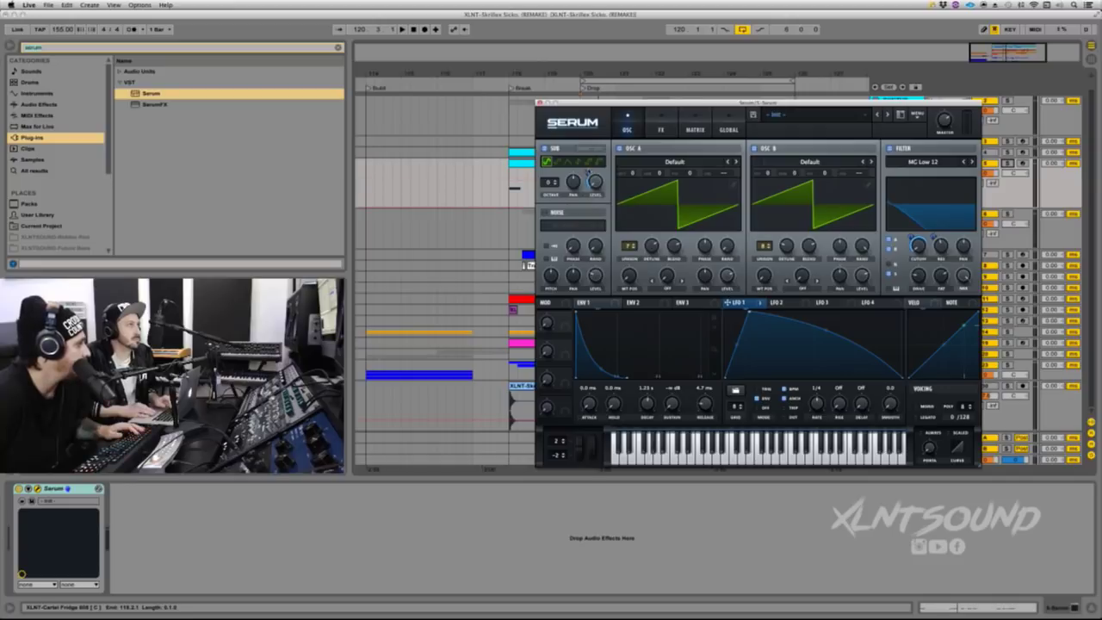
drag(588, 171, 592, 177)
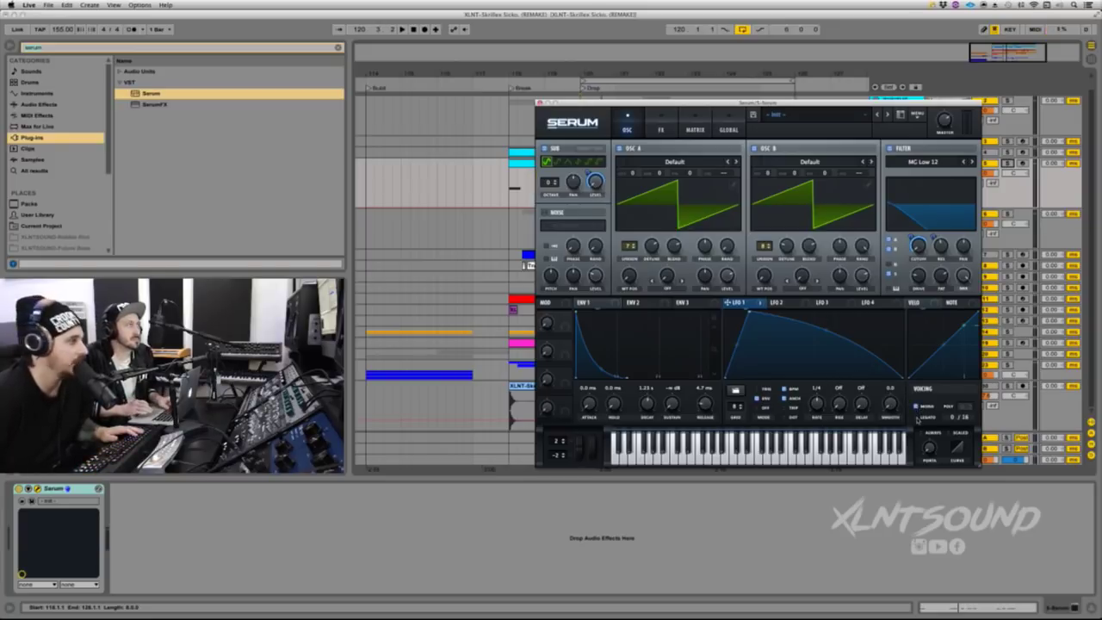
key(space)
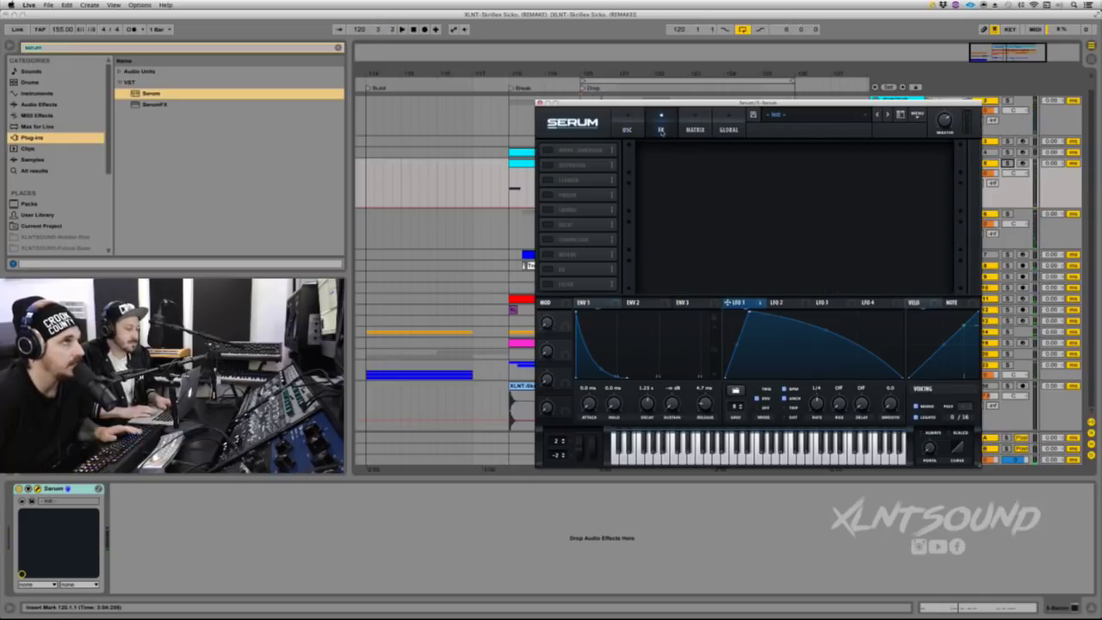
Step: Load the effect chain XLNT-BS Sicko.fxr into Serum's effects rack
click(918, 114)
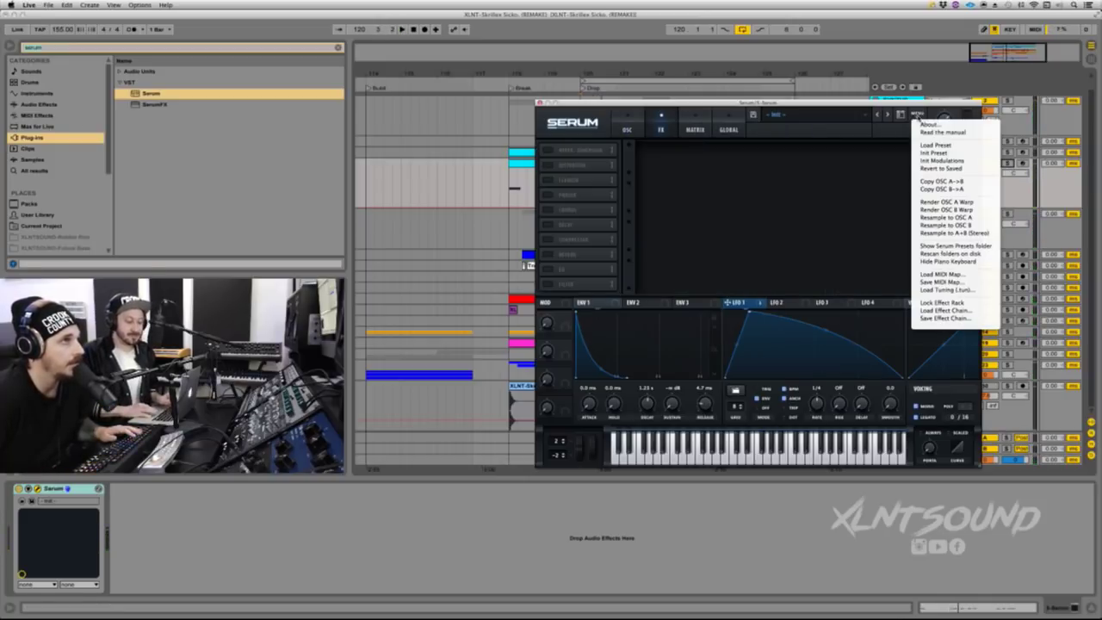
click(942, 311)
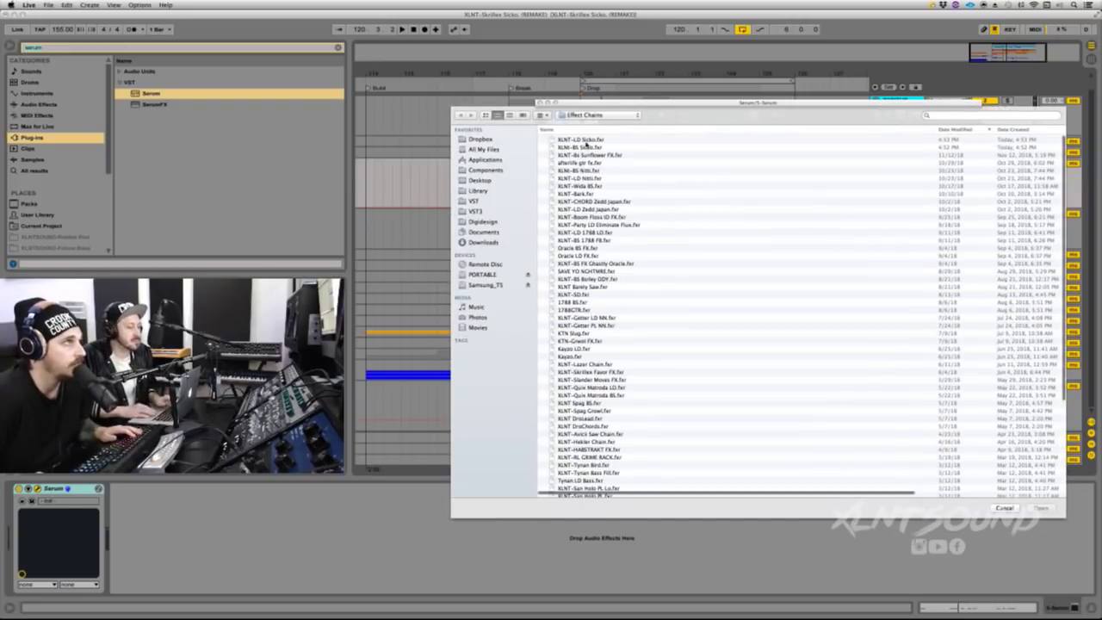
click(580, 148)
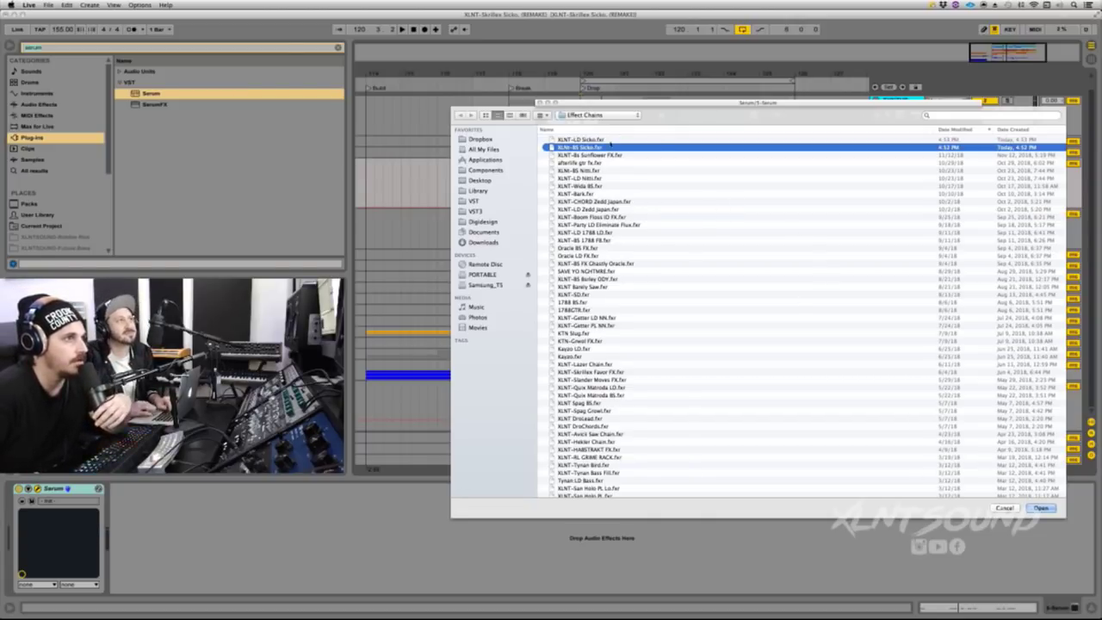
click(1041, 507)
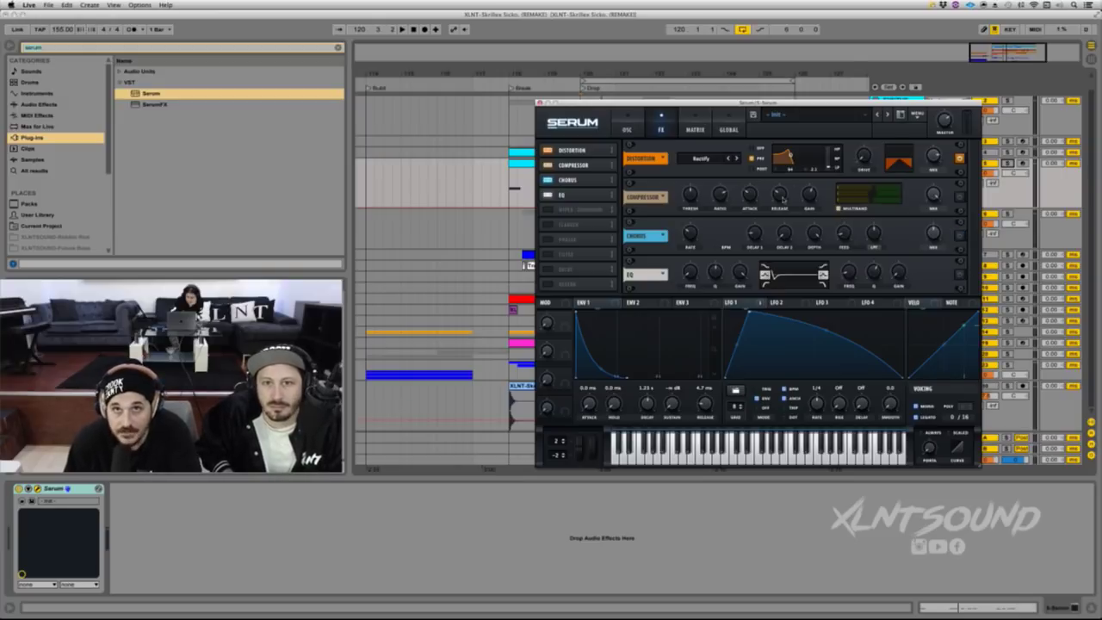
Step: Assign LFO 1 to the Rectify distortion's filter frequency, audition the amount, and review the assignments in the modulation matrix
click(707, 162)
click(739, 152)
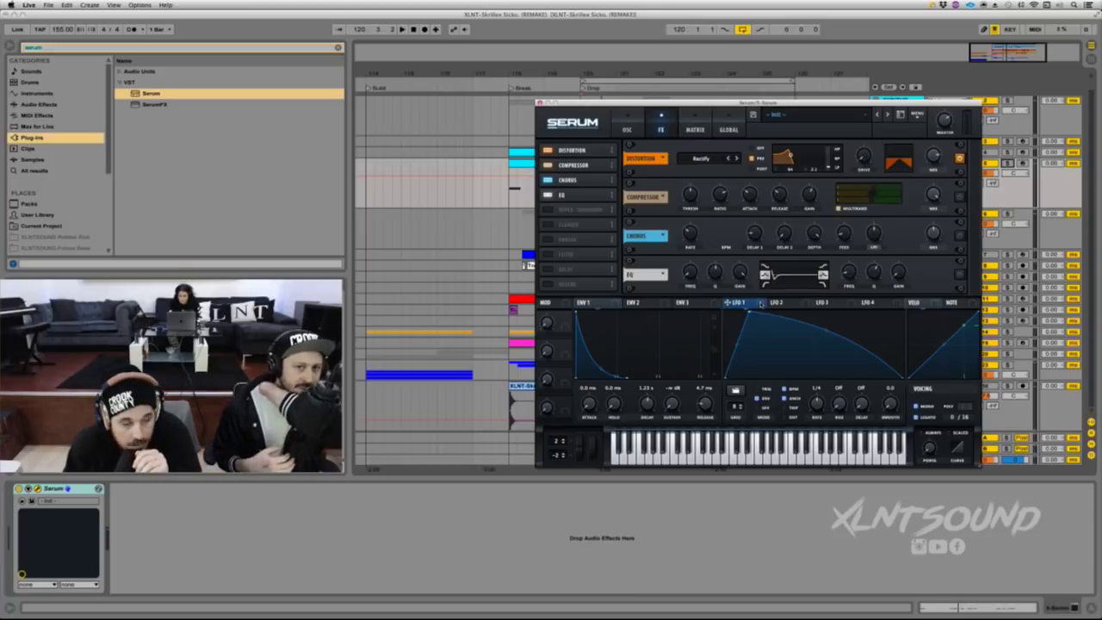
drag(761, 303, 801, 170)
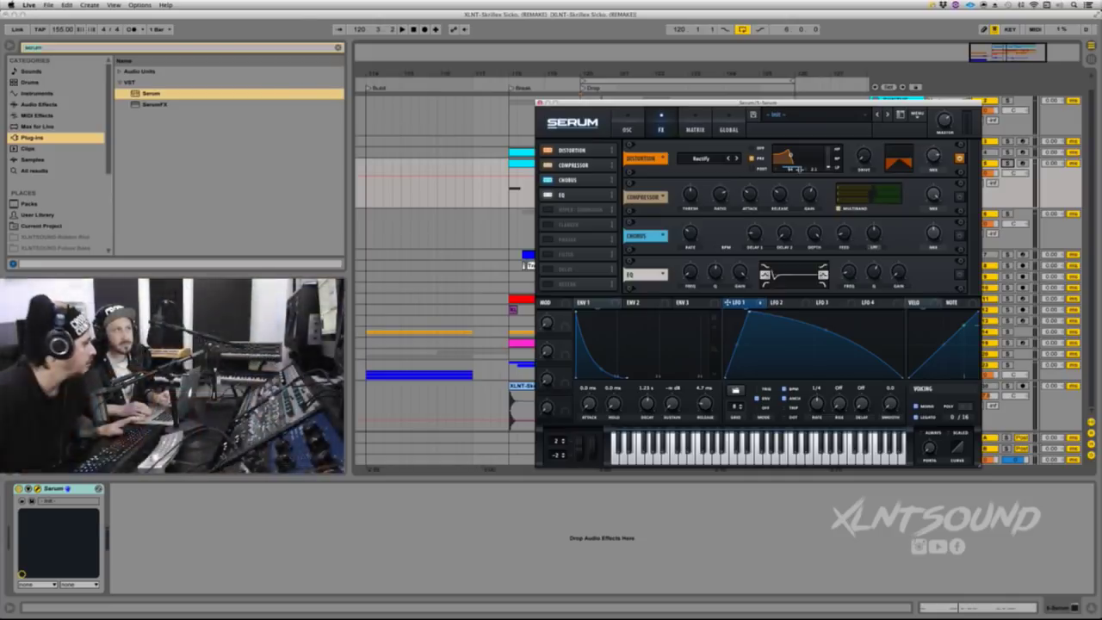
key(space)
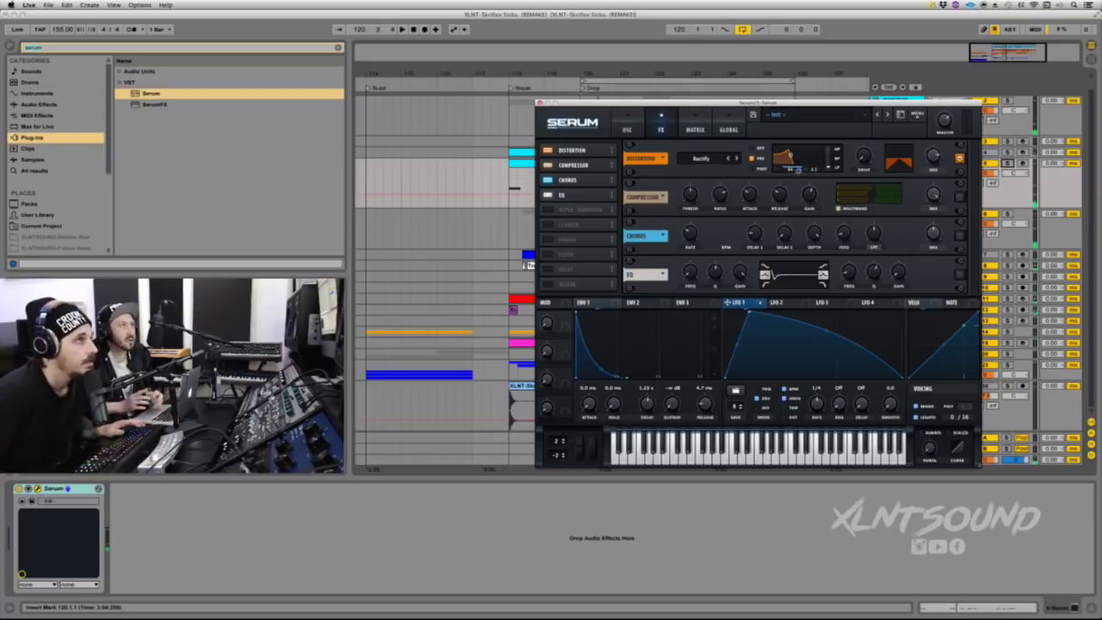
drag(799, 169, 797, 170)
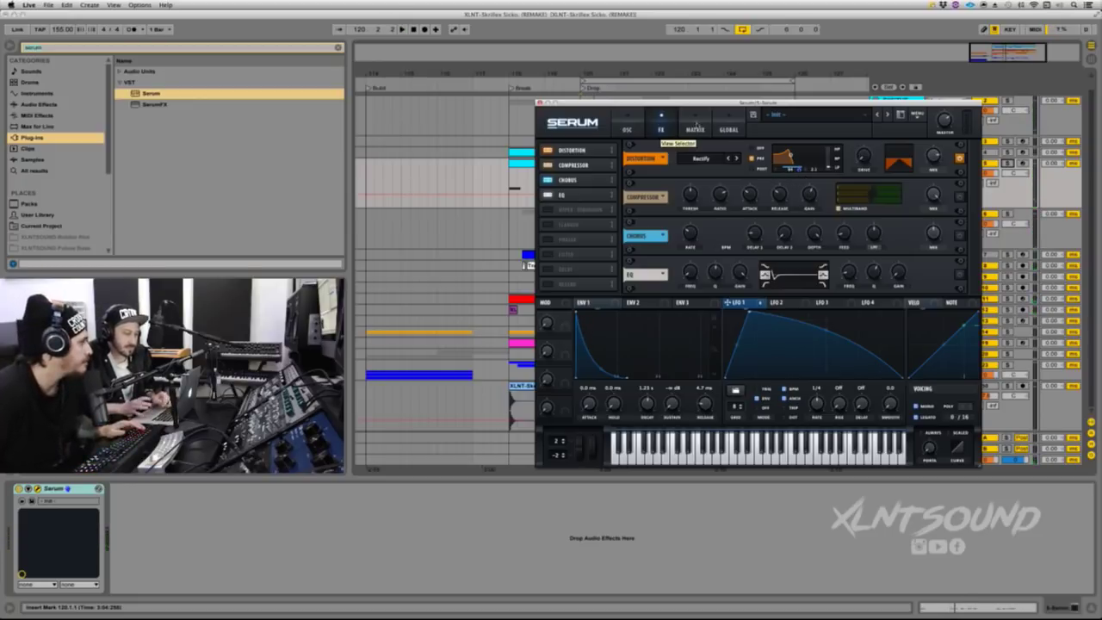
click(695, 127)
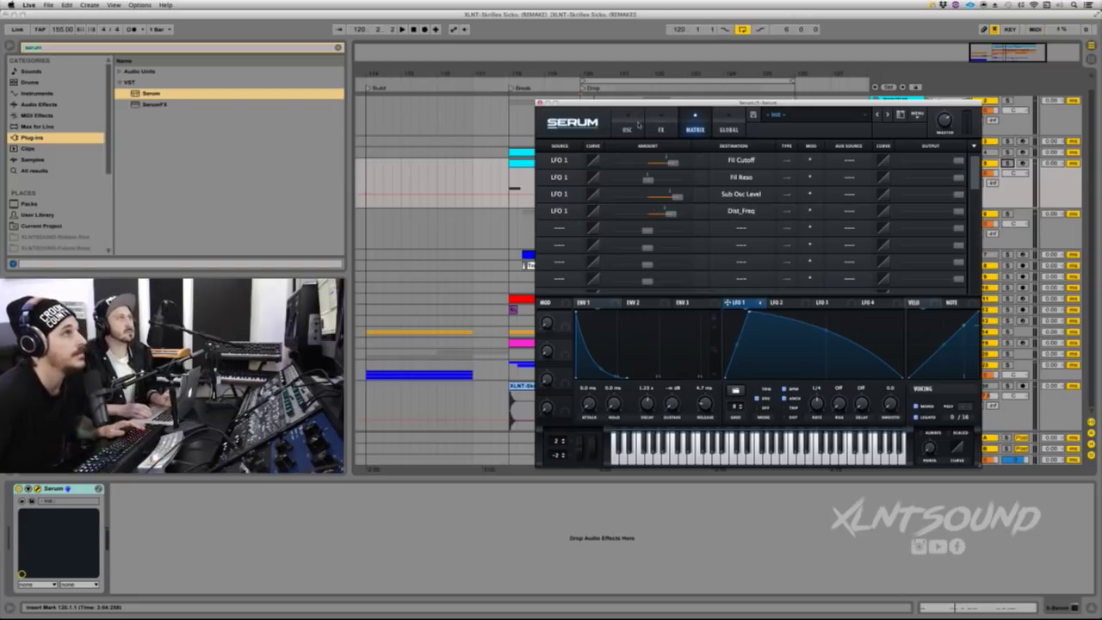
click(660, 128)
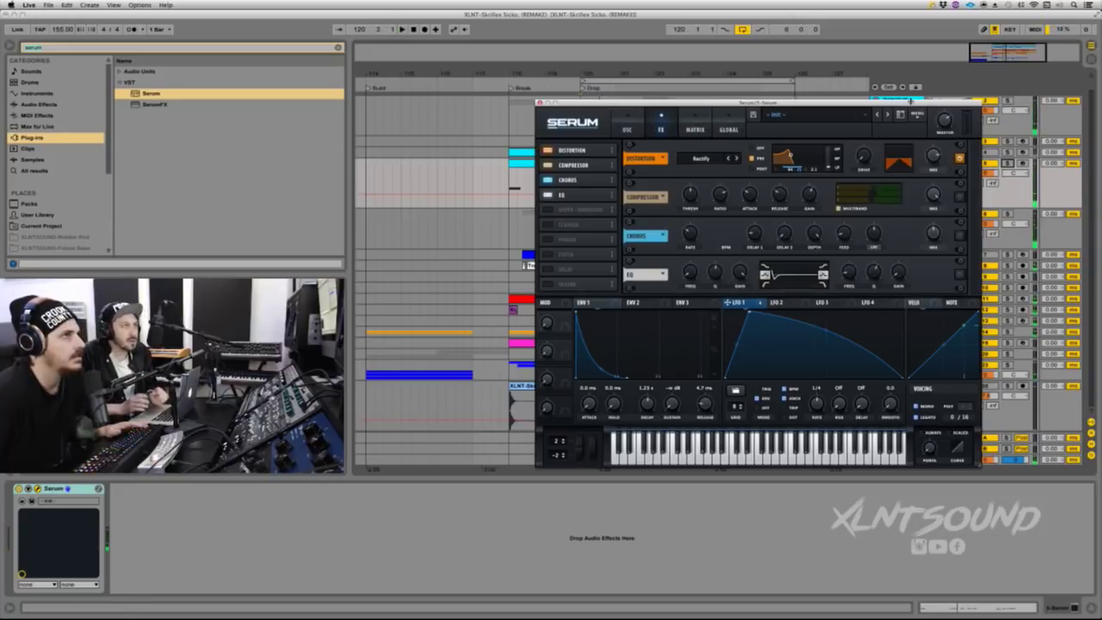
Step: Move the Serum window clear of the arrangement, play from the start of the drop, and set the master volume to about 72%
drag(910, 101, 887, 267)
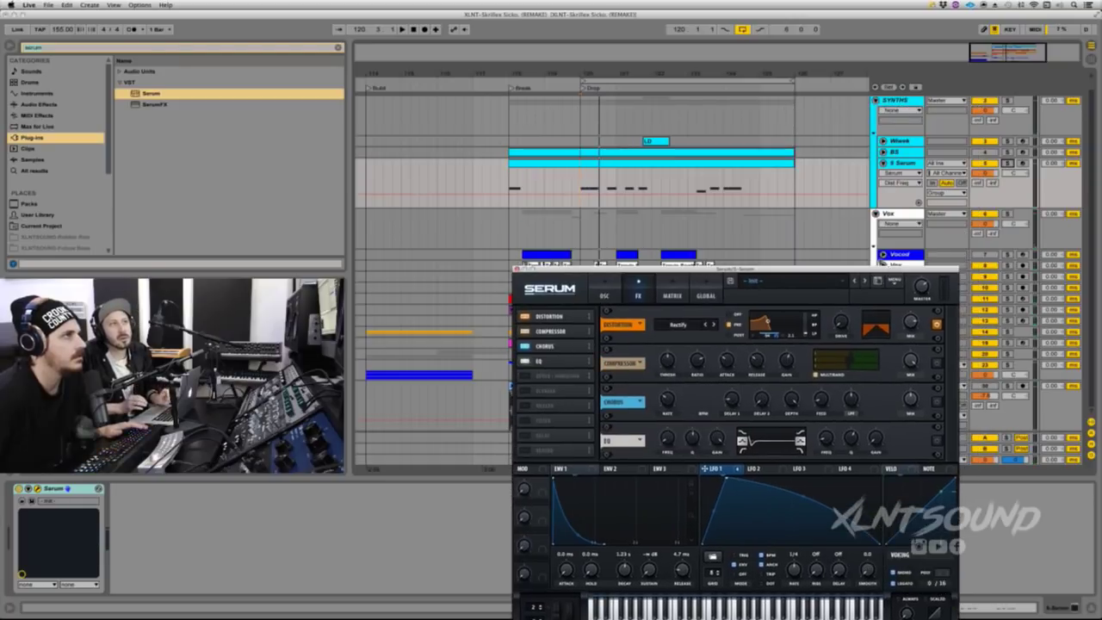
click(713, 155)
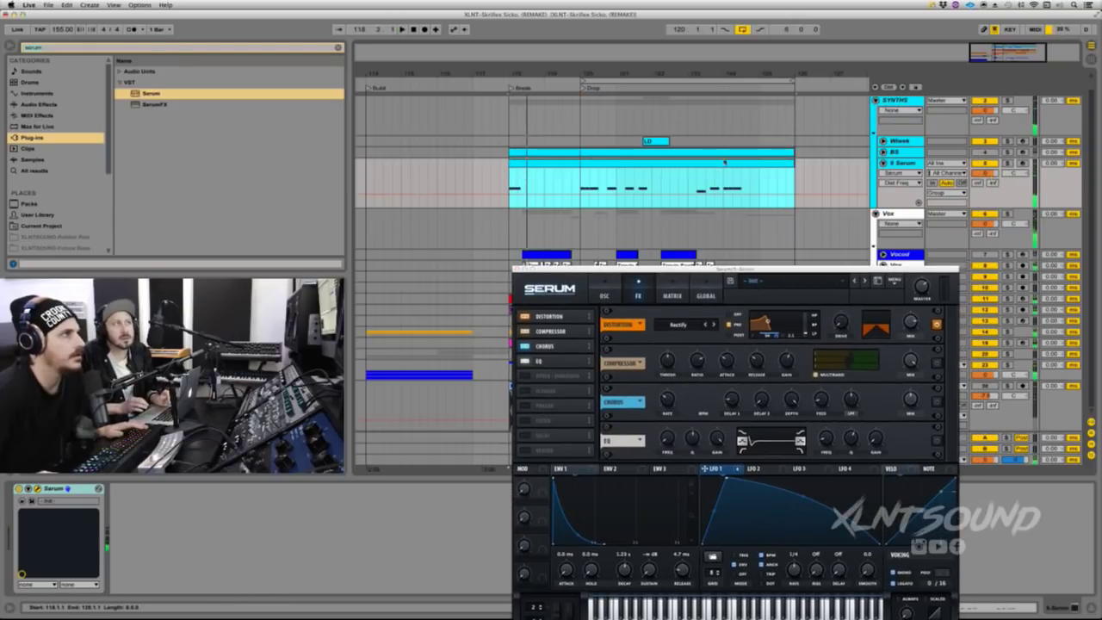
click(584, 183)
key(space)
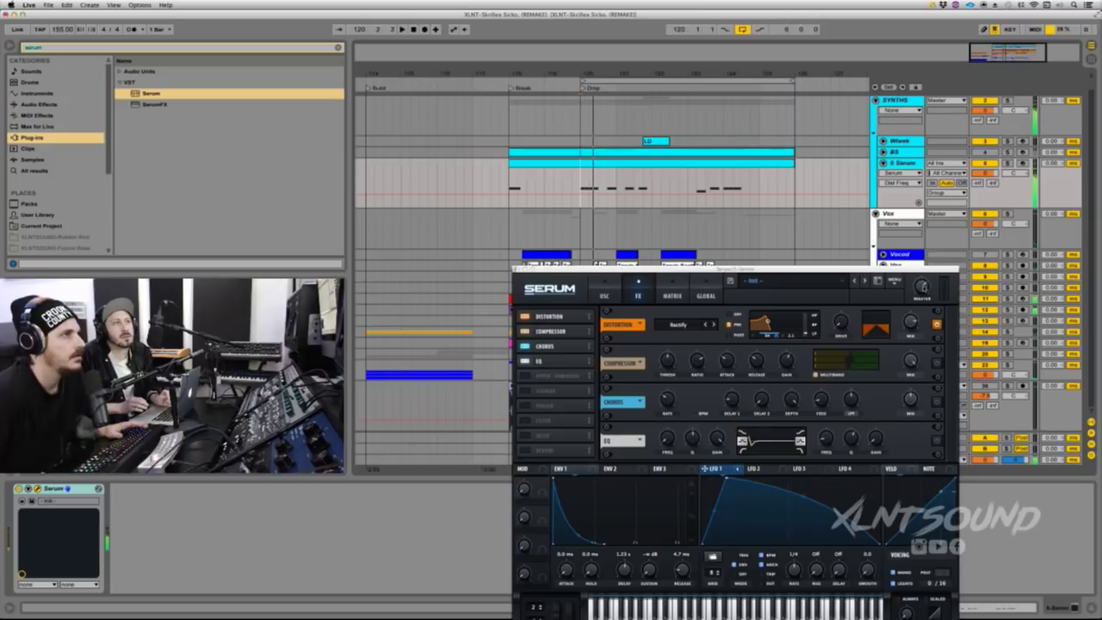
click(922, 286)
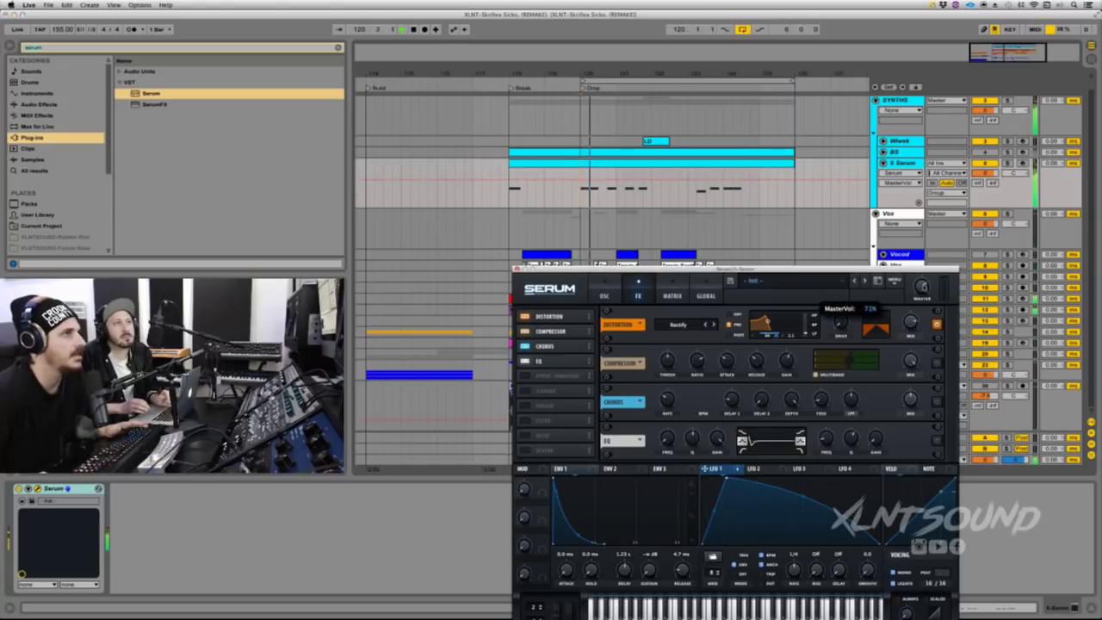
Step: Reposition the Serum window, enable the multiband compressor in the effect chain, and play the pattern to hear it
drag(873, 268, 858, 161)
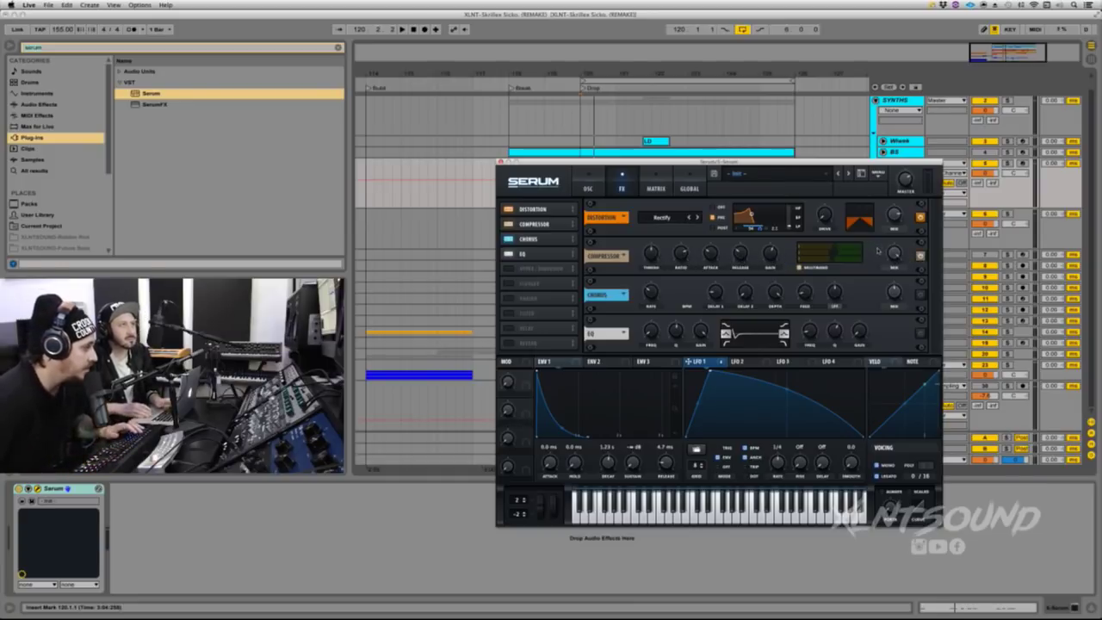
key(space)
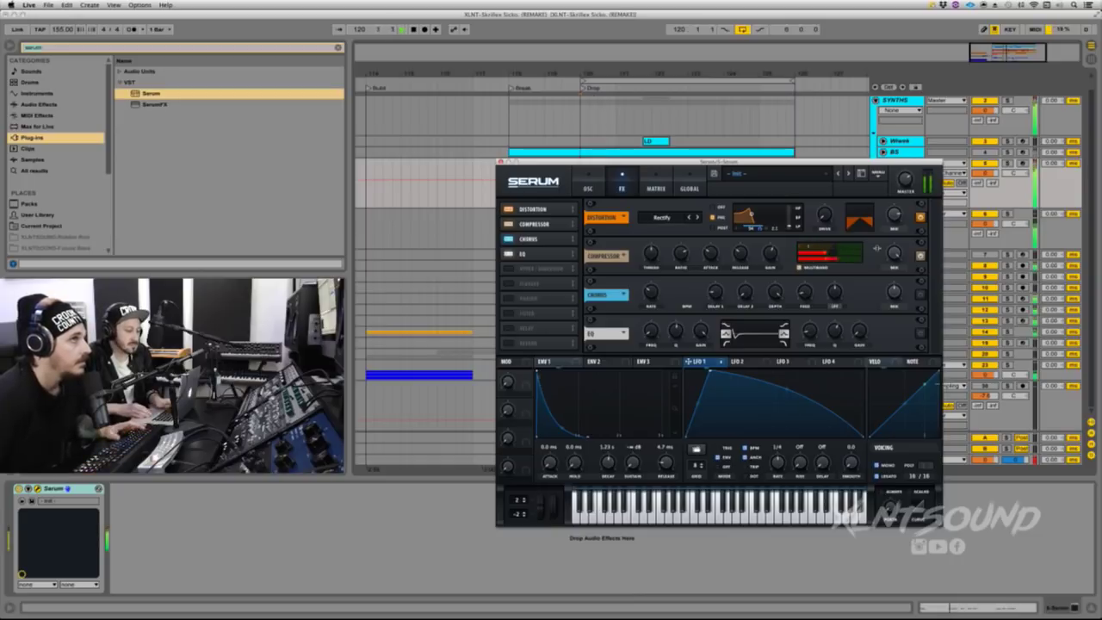
mouse_move(905, 196)
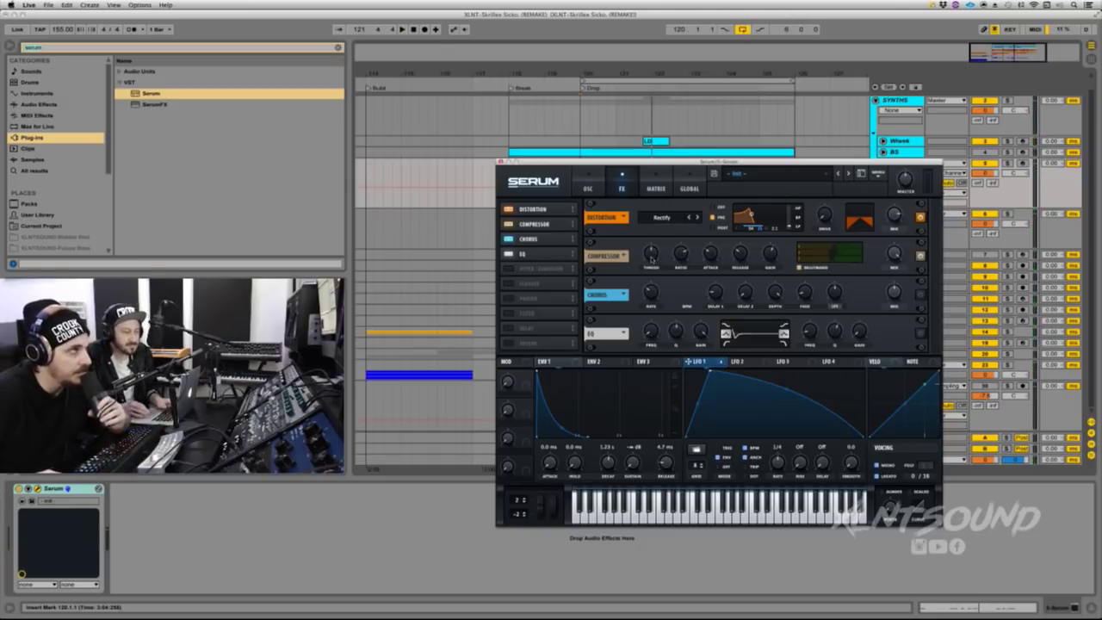
mouse_move(679, 256)
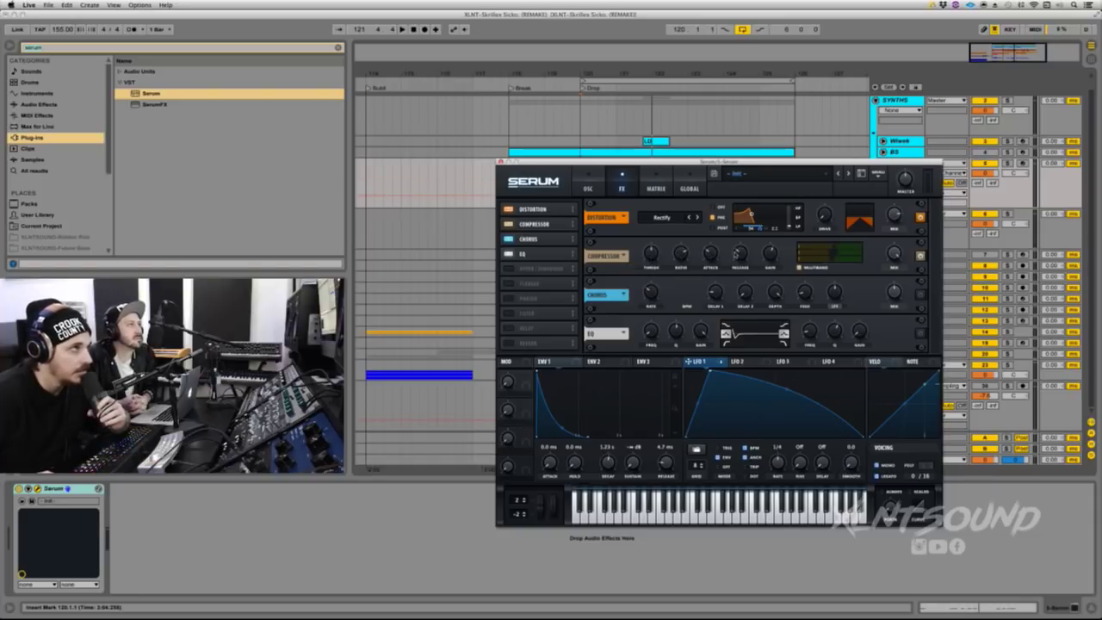
mouse_move(740, 253)
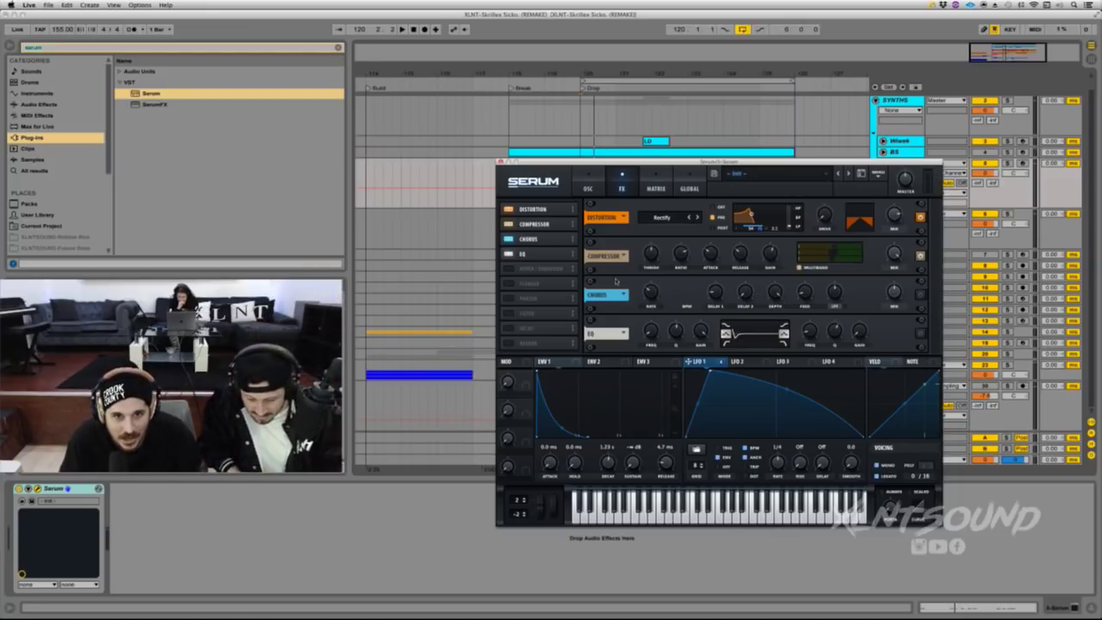
Step: Enable the chorus, set its mix, assign LFO 1 to its low-pass filter and about -22 to its mix, and play the pattern
click(920, 294)
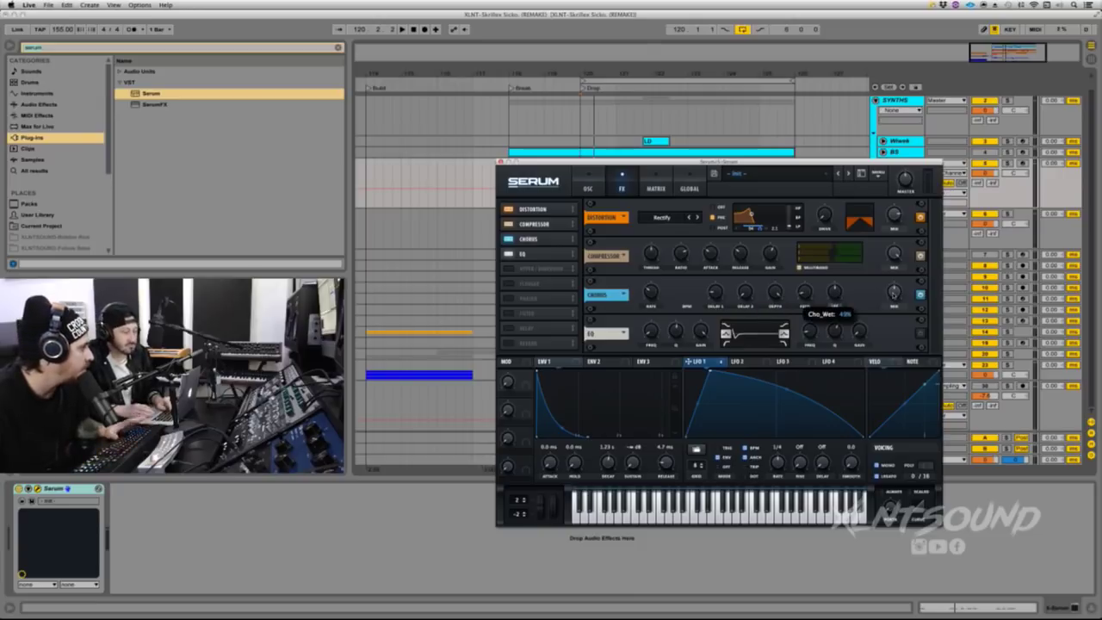
key(space)
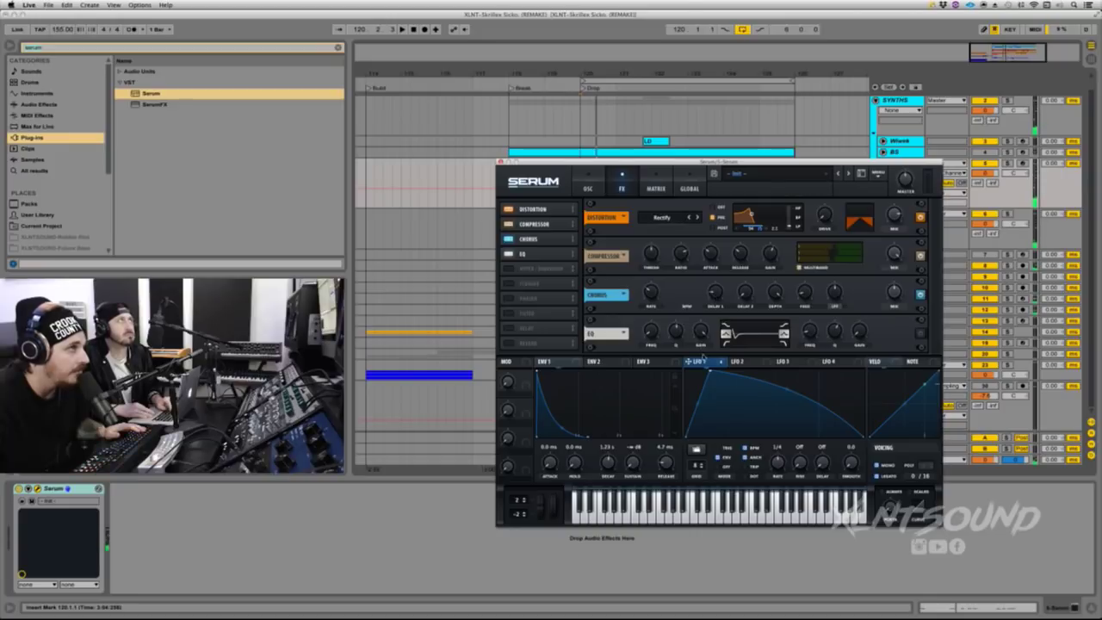
drag(713, 365, 833, 293)
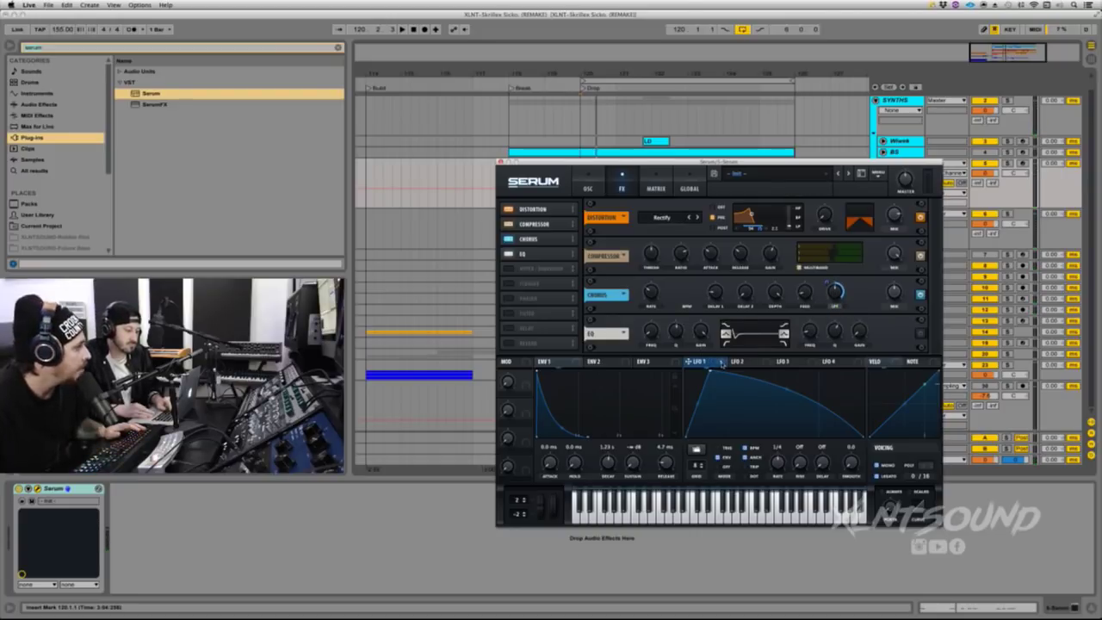
drag(722, 365, 880, 315)
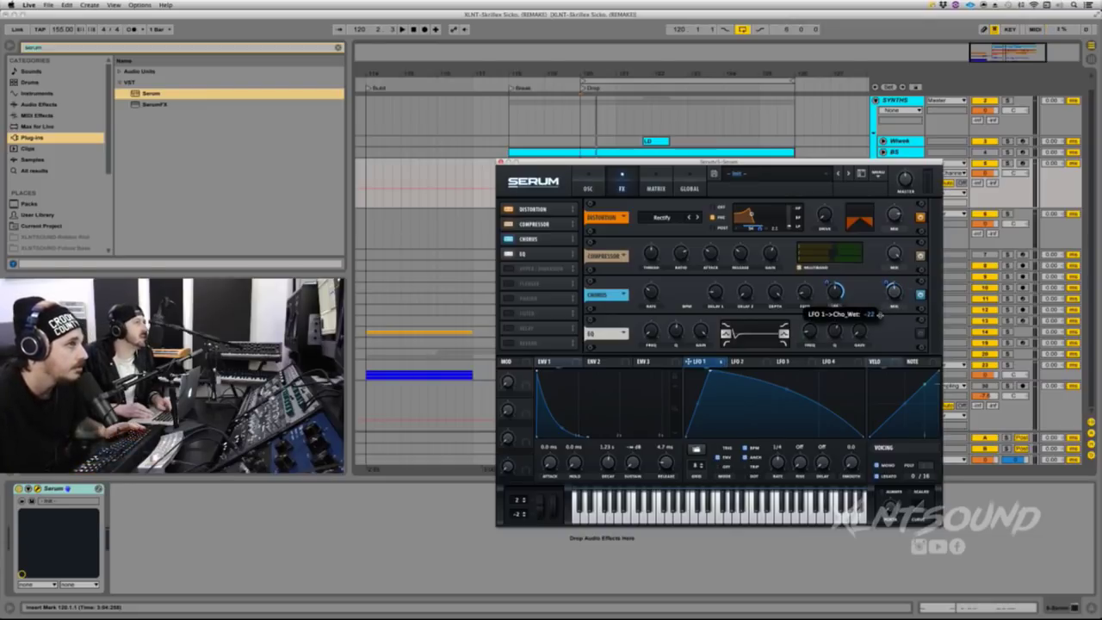
drag(879, 315, 880, 316)
key(space)
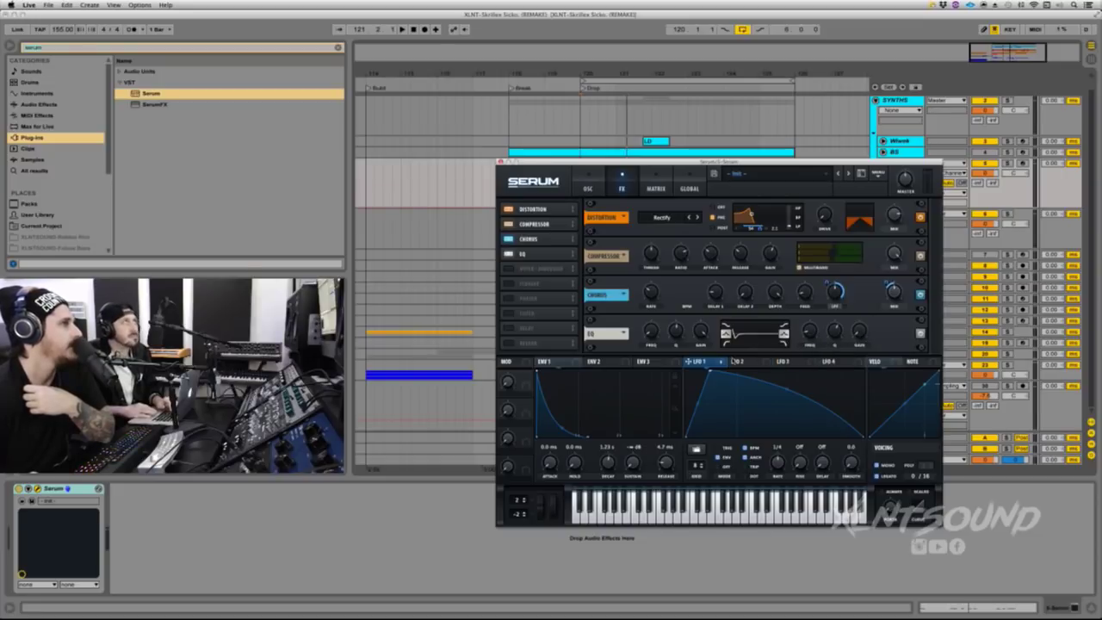
Step: Assign LFO 1 to both the low and high band frequencies of the EQ in the effects rack and play the pattern
click(721, 362)
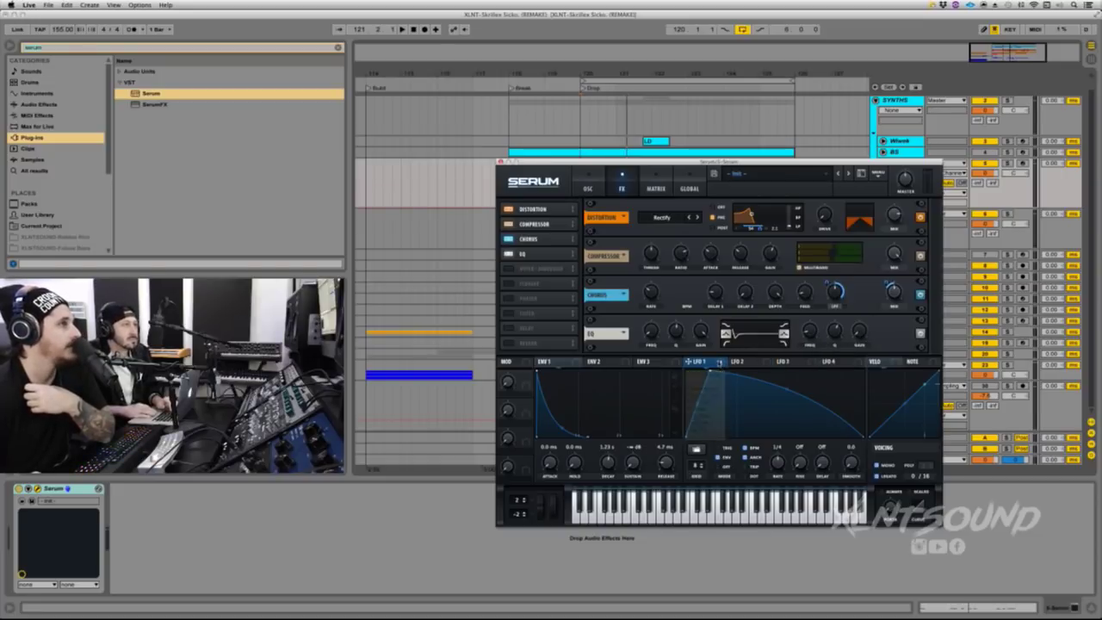
drag(689, 361, 651, 340)
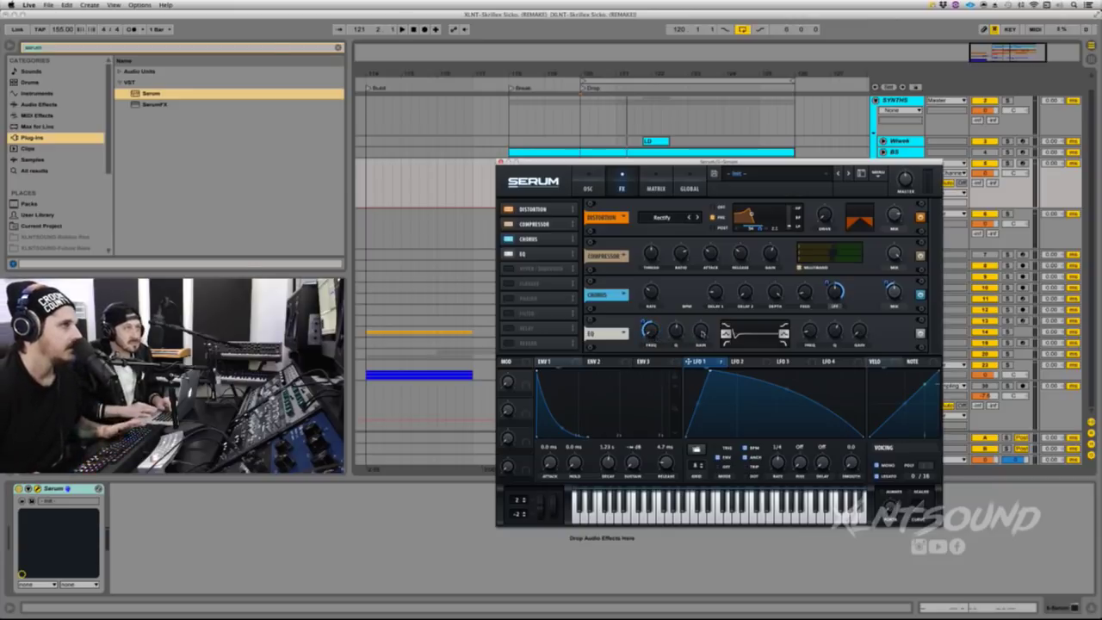
key(space)
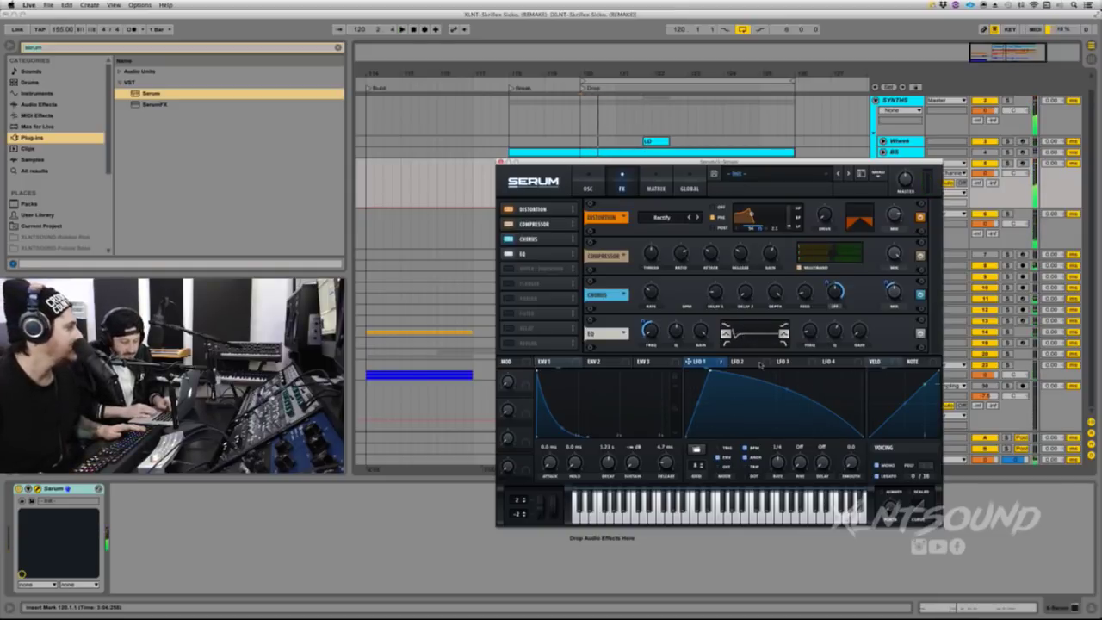
click(693, 362)
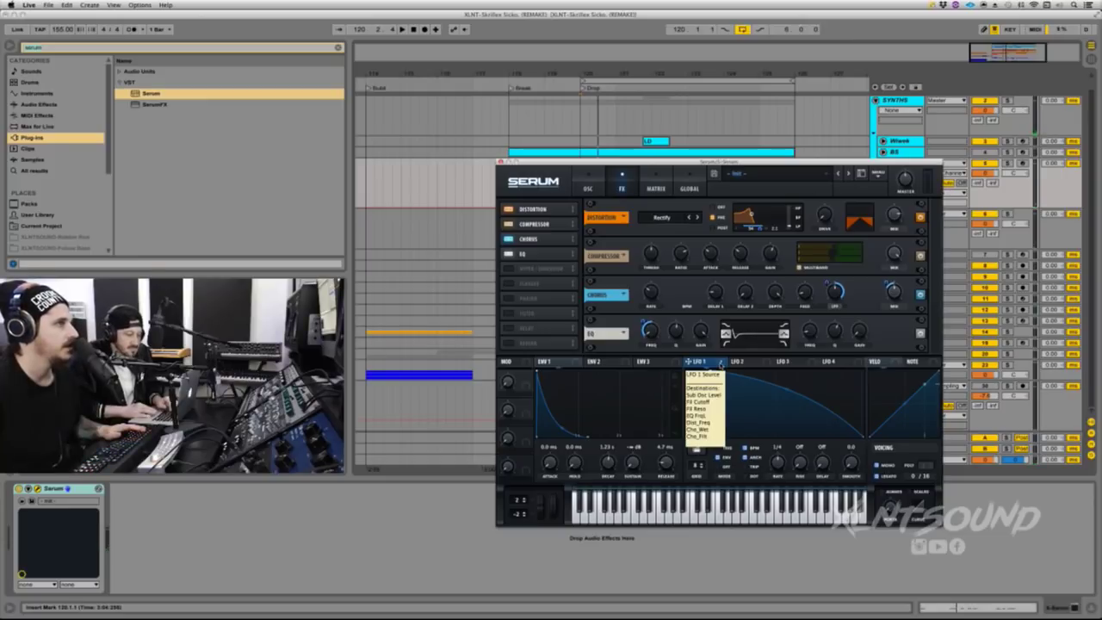
mouse_move(812, 353)
mouse_down()
mouse_move(809, 330)
mouse_move(800, 339)
mouse_up()
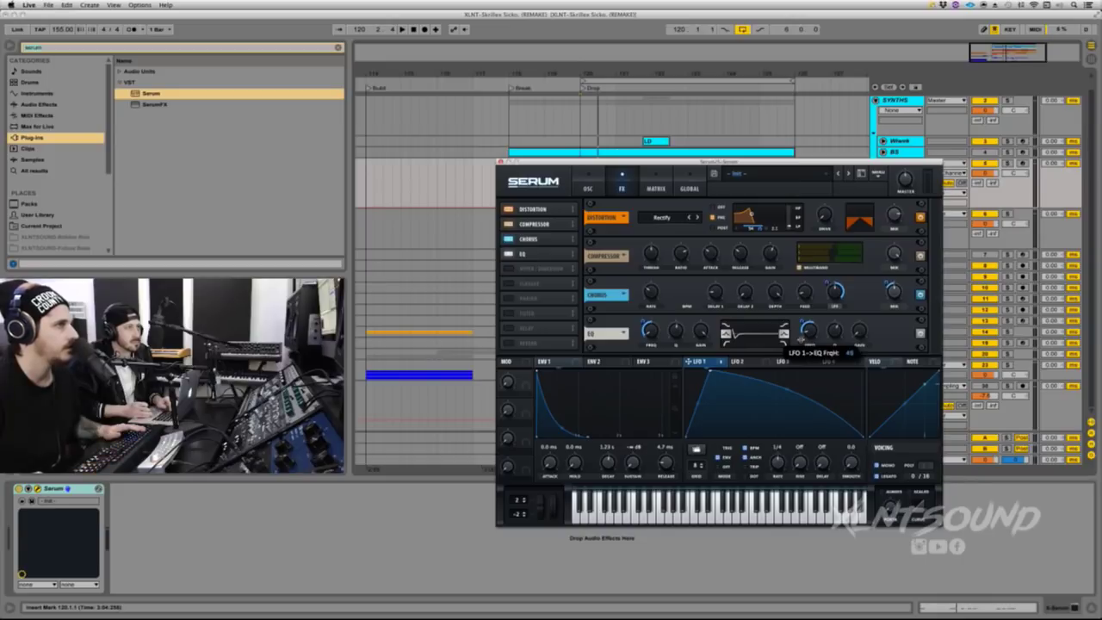
key(space)
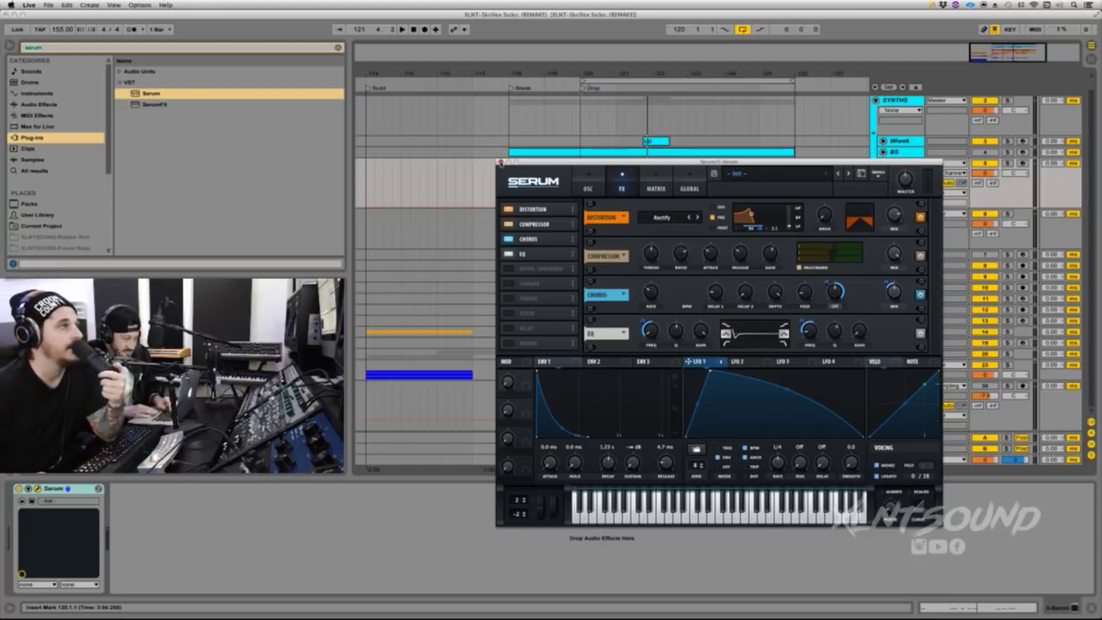
Step: Close the Serum window and copy the BS track's effects, from the XLNT-Skrillex Sicko BS rack onward, to the 5 Serum track
click(499, 161)
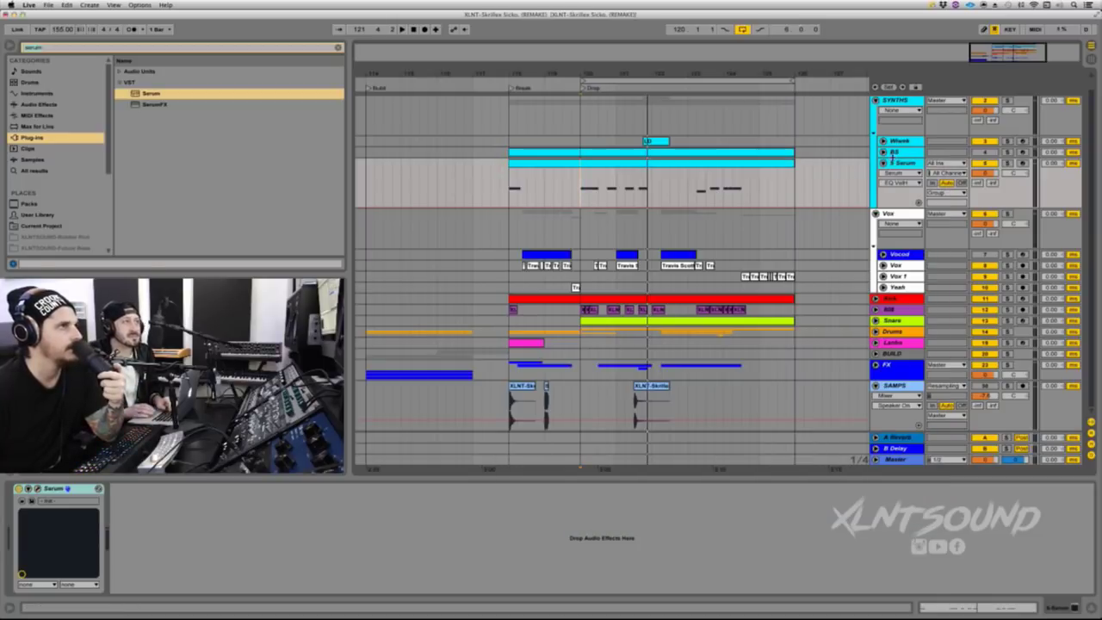
click(882, 152)
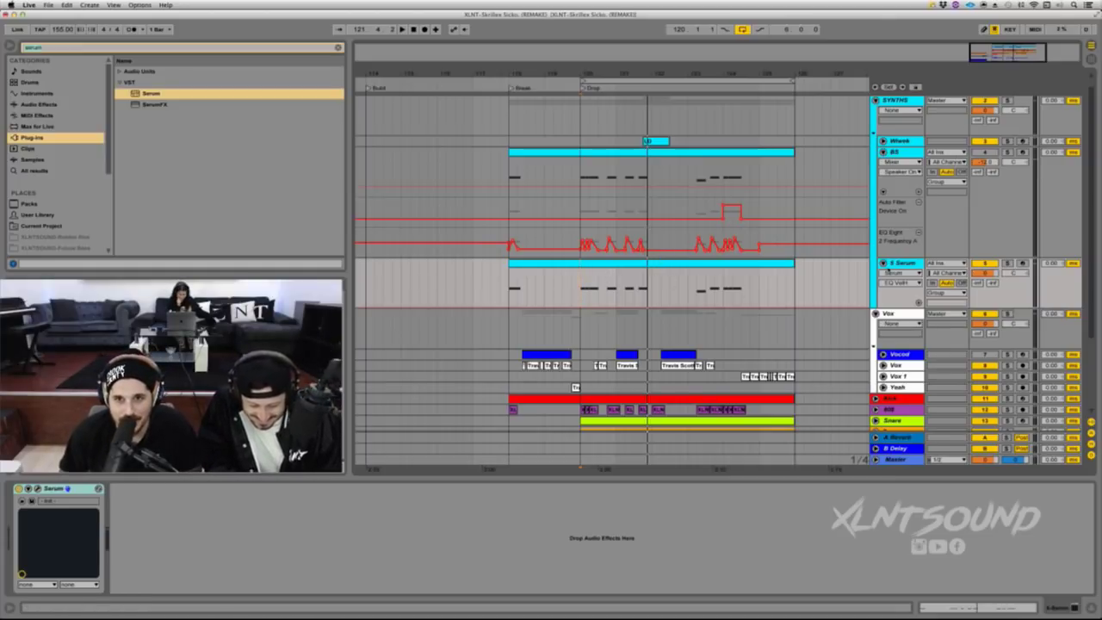
click(892, 177)
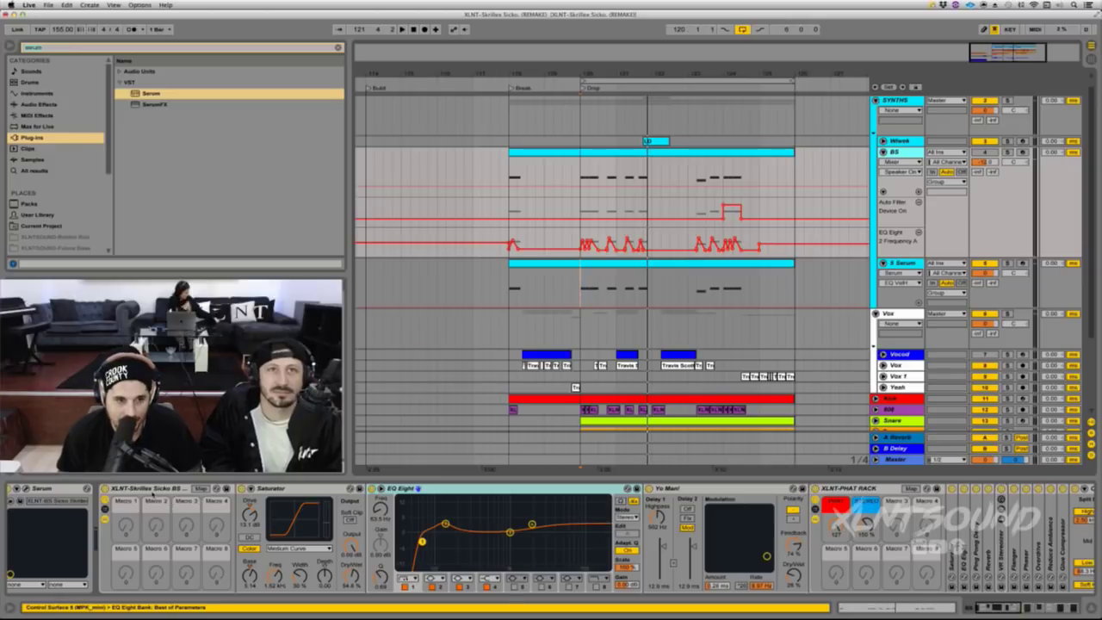
key(Delete)
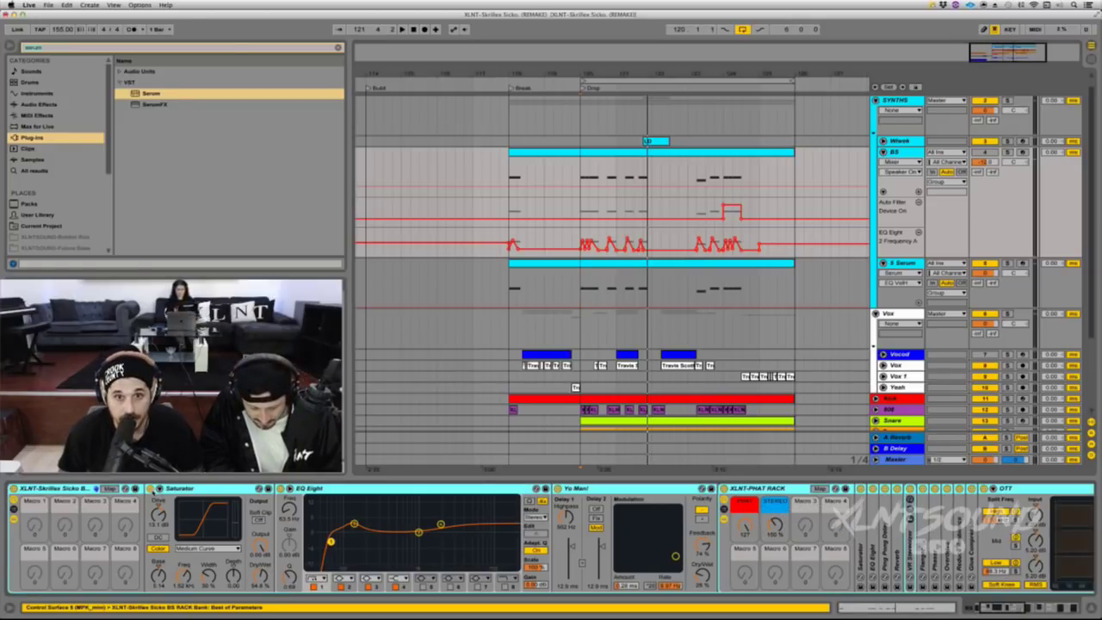
click(900, 264)
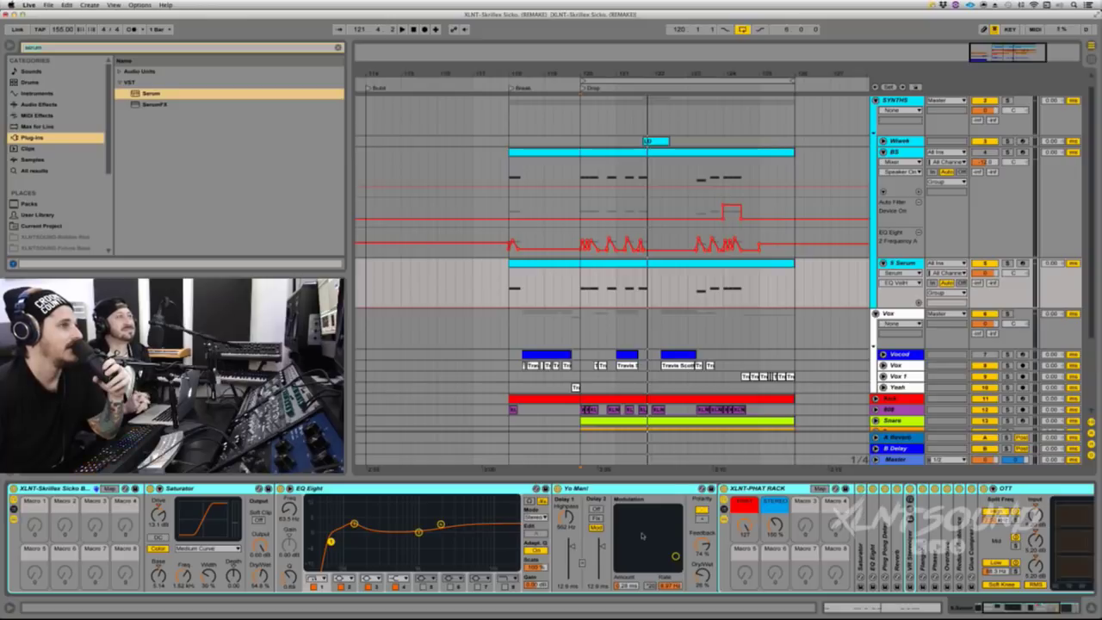
scroll(642, 534, right, 5)
scroll(642, 534, left, 7)
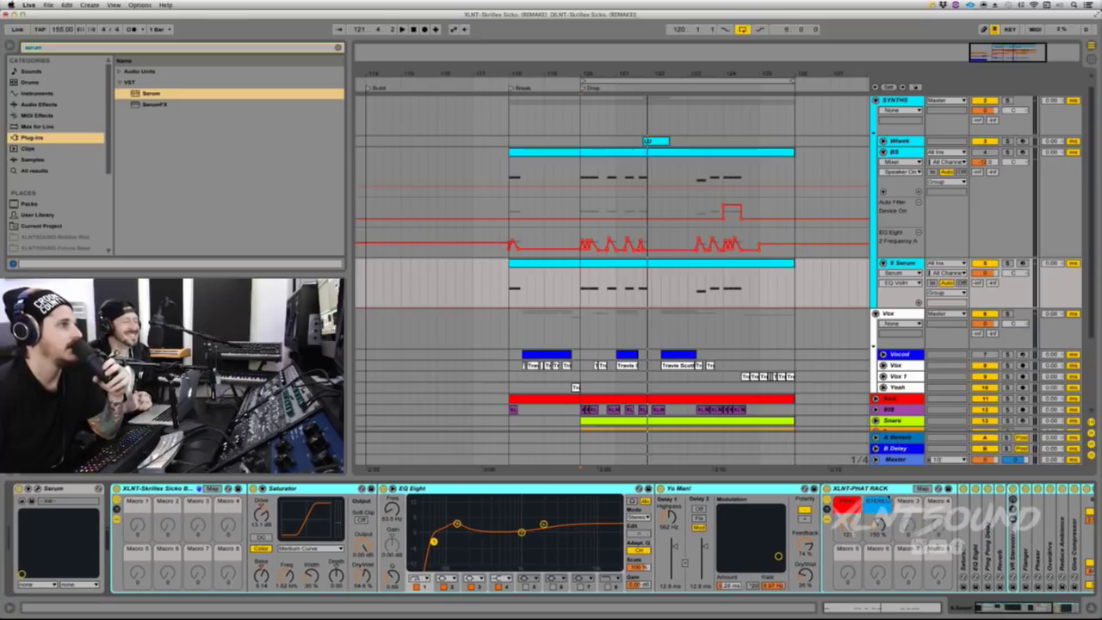
Step: Fold the XLNT-PHAT RACK, bypass the Yo Man! flanger and EQ Eight, and audition the pattern through the Saturator
click(860, 490)
double_click(589, 488)
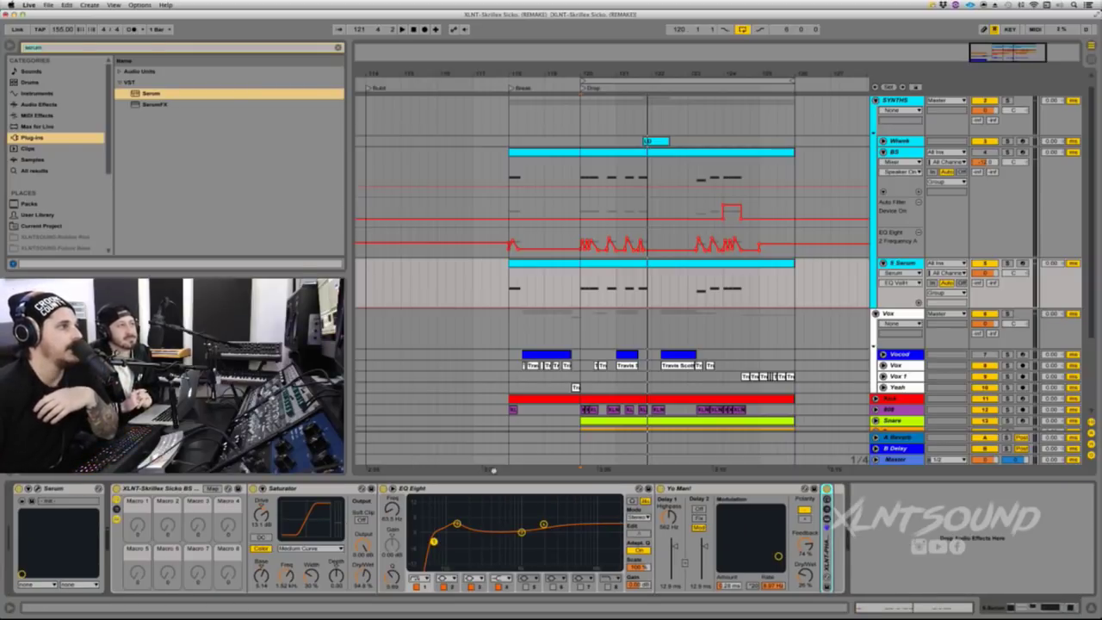
click(659, 489)
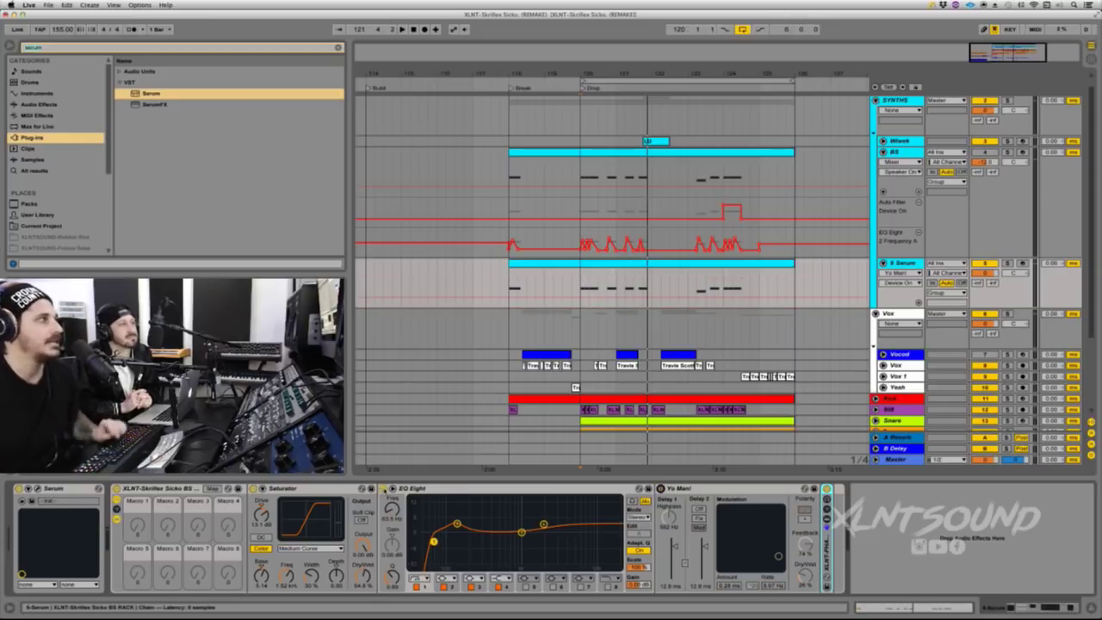
click(384, 488)
click(284, 487)
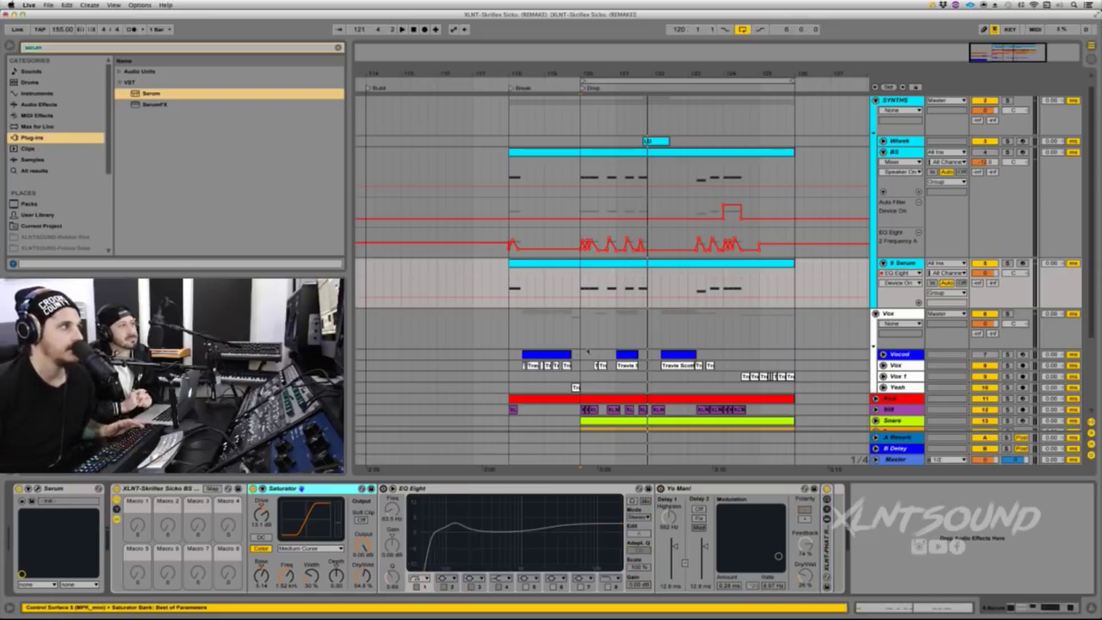
key(space)
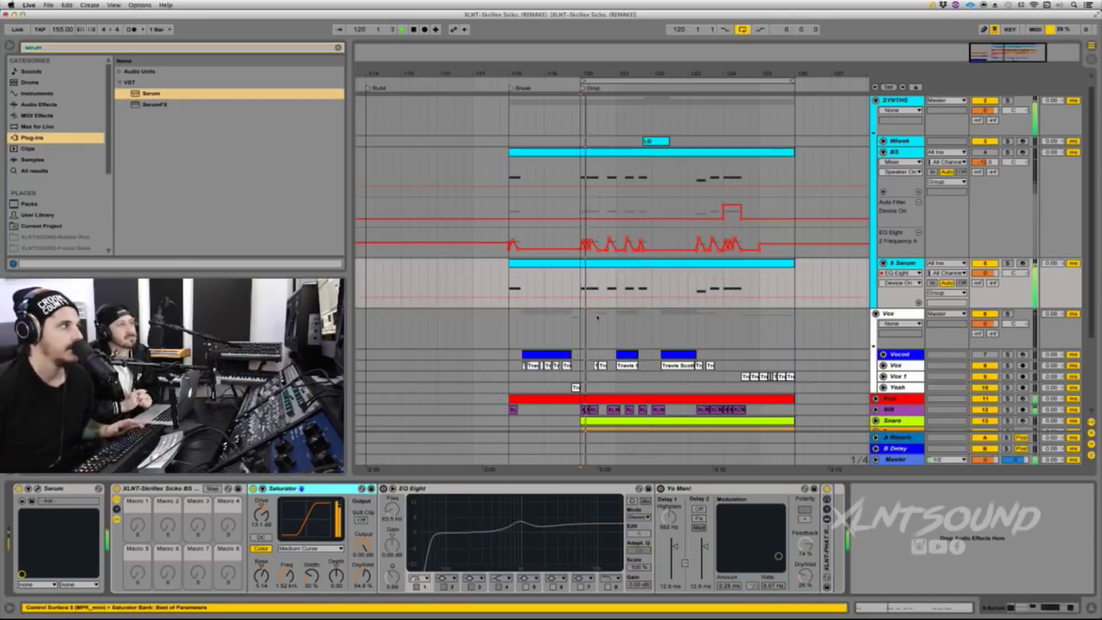
click(293, 547)
click(290, 574)
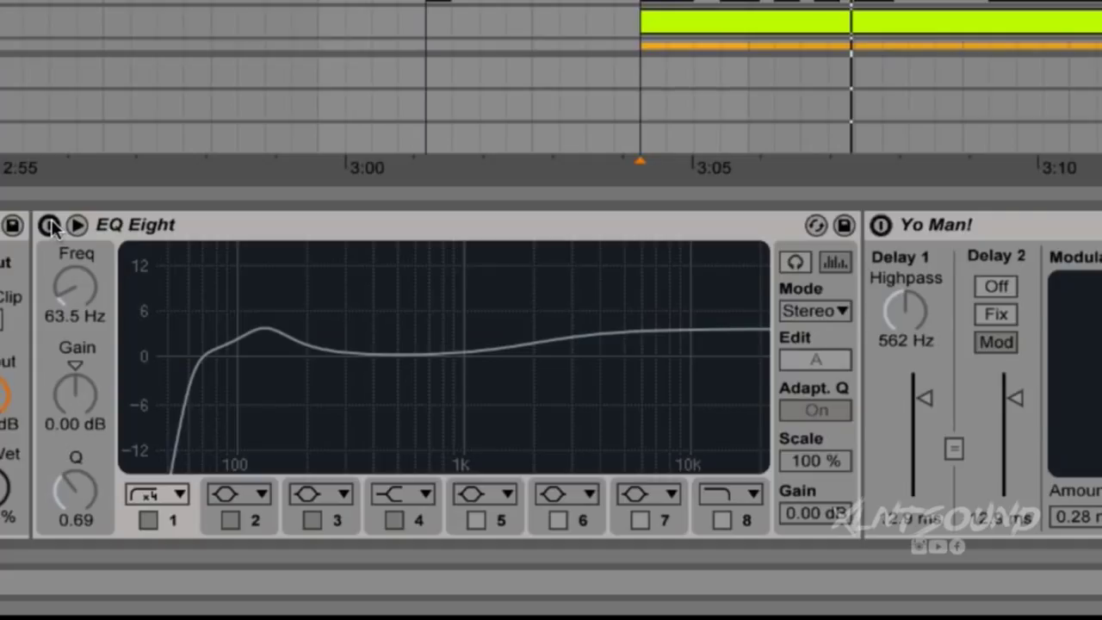
Step: Re-enable EQ Eight and the Yo Man! device one after the other, playing the pattern with each addition
click(49, 225)
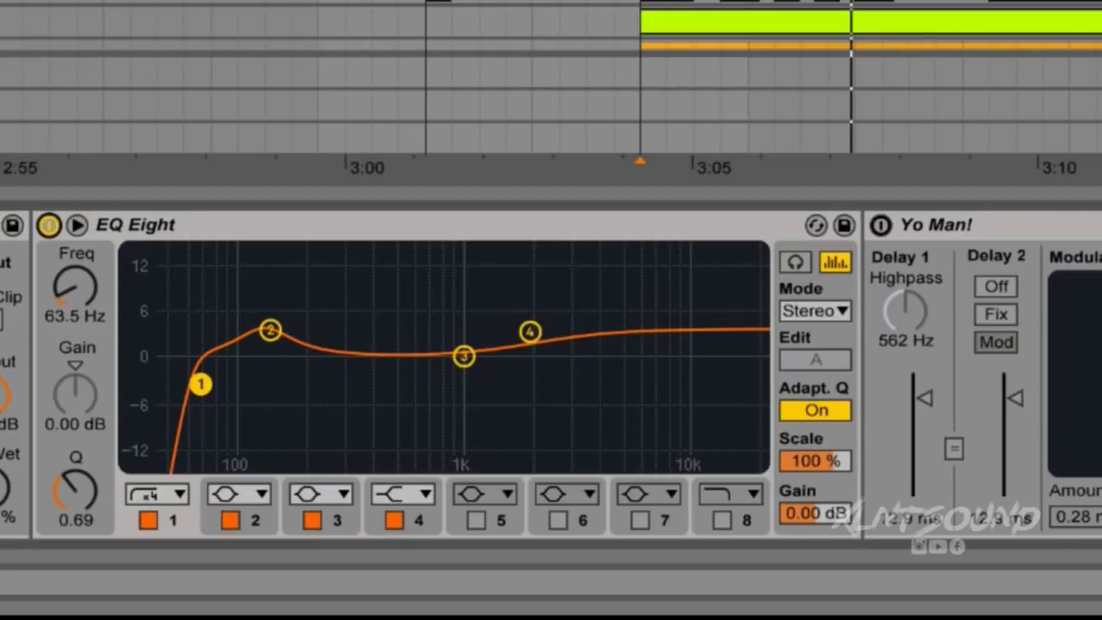
key(space)
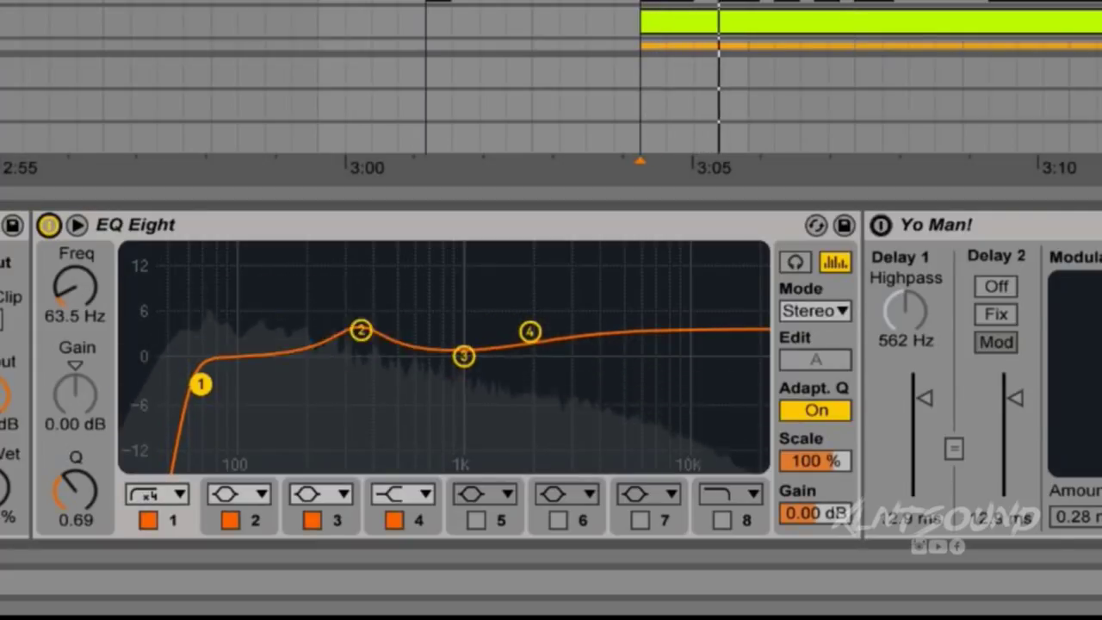
mouse_move(269, 330)
mouse_down()
mouse_move(473, 327)
mouse_move(271, 329)
mouse_up()
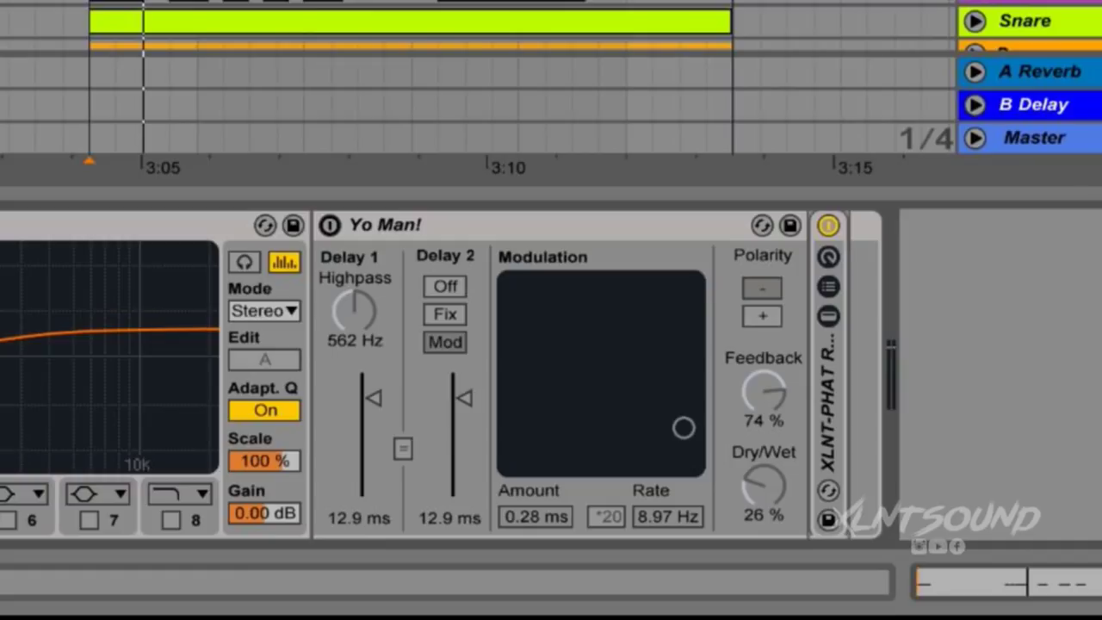
click(329, 225)
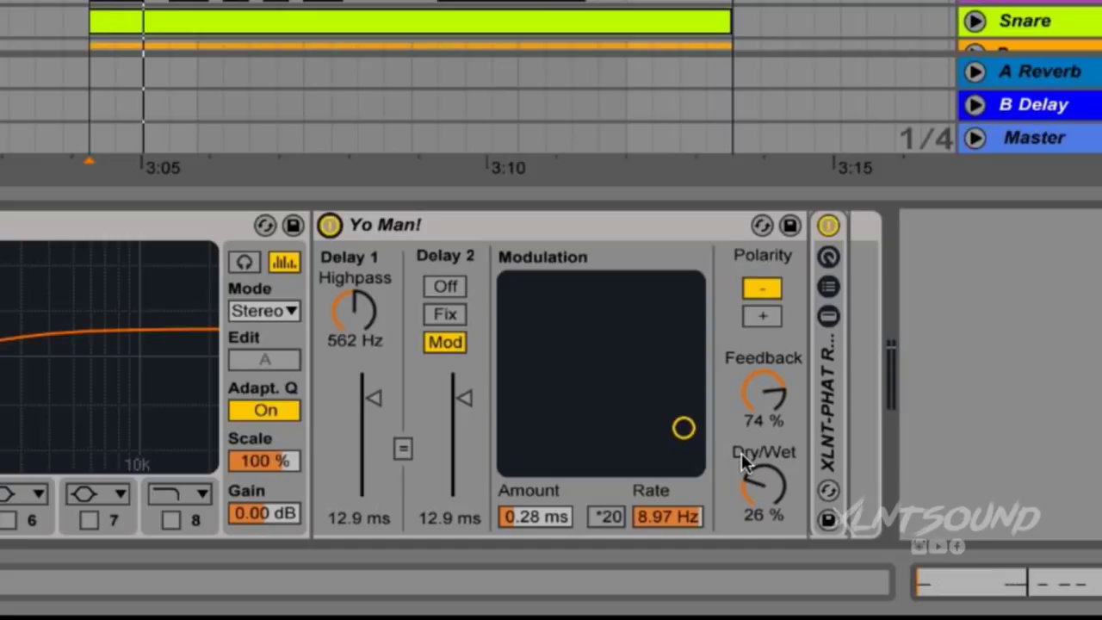
key(space)
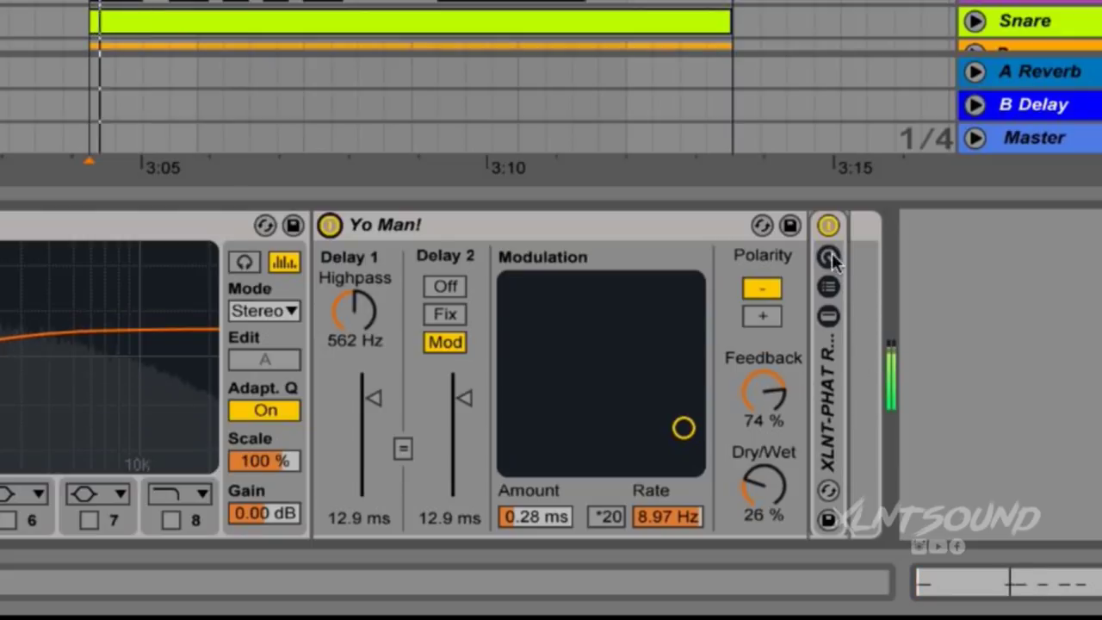
Step: Bypass the XLNT-PHAT RACK and unfold it to show its PHAT and STEREO macros and the effects inside
click(828, 225)
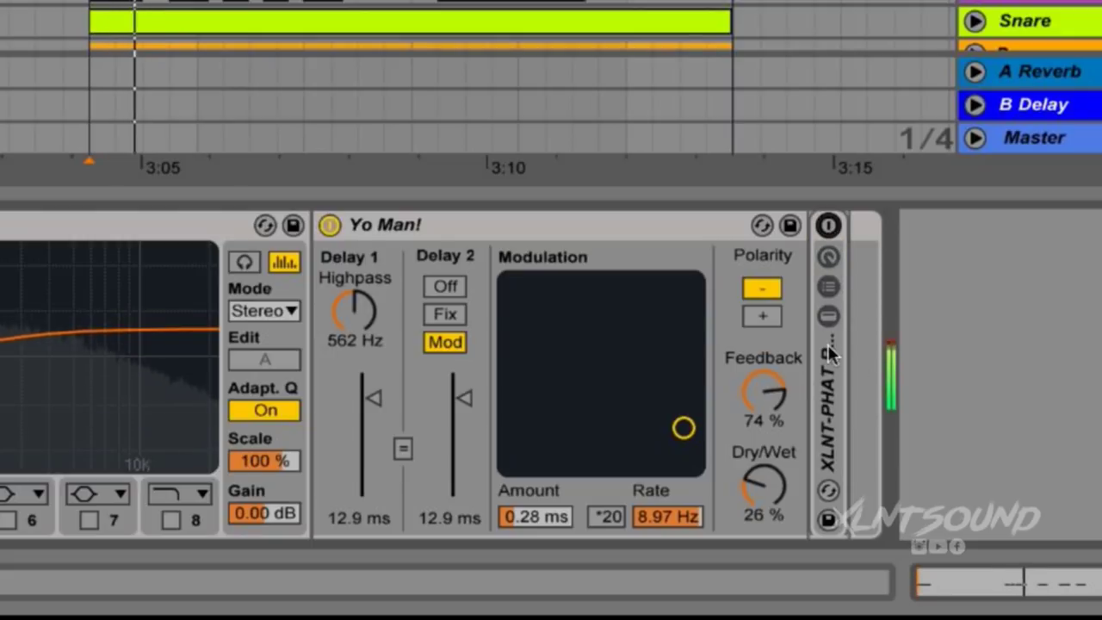
double_click(827, 378)
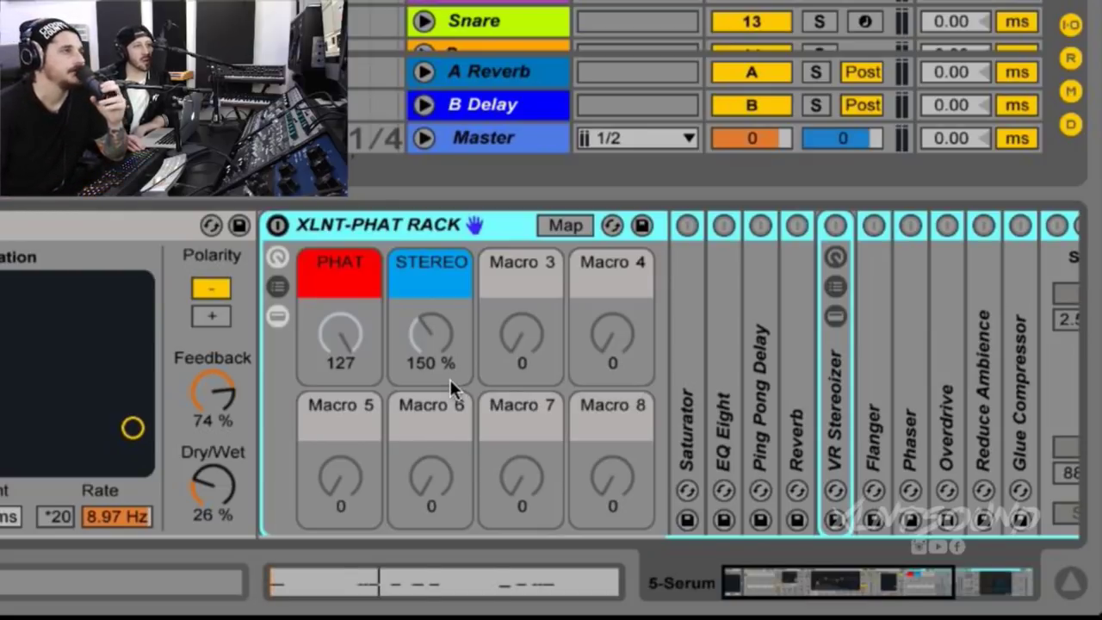
scroll(449, 379, right, 1)
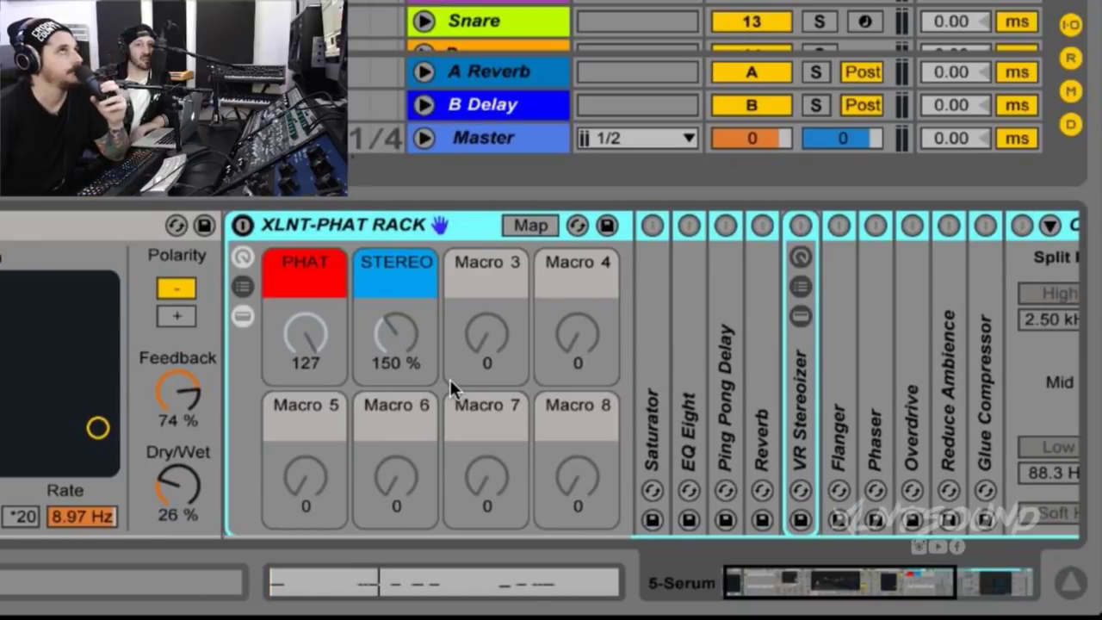
scroll(449, 378, right, 4)
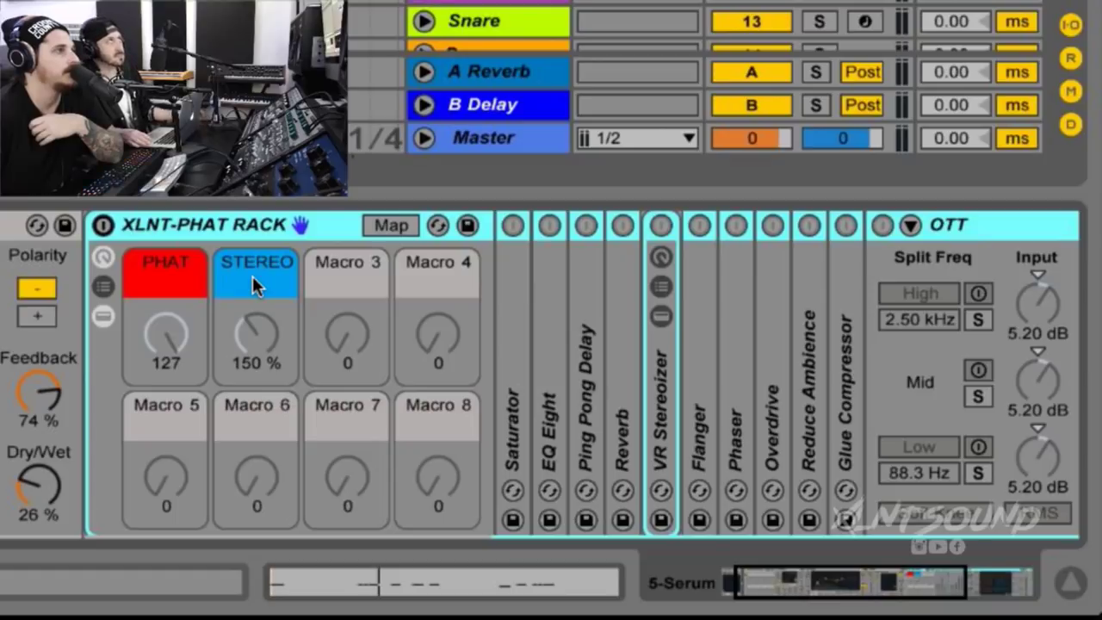
Step: Switch the XLNT-PHAT RACK back on, review its devices through to OTT and Glue Compressor, and play the full chain
click(102, 224)
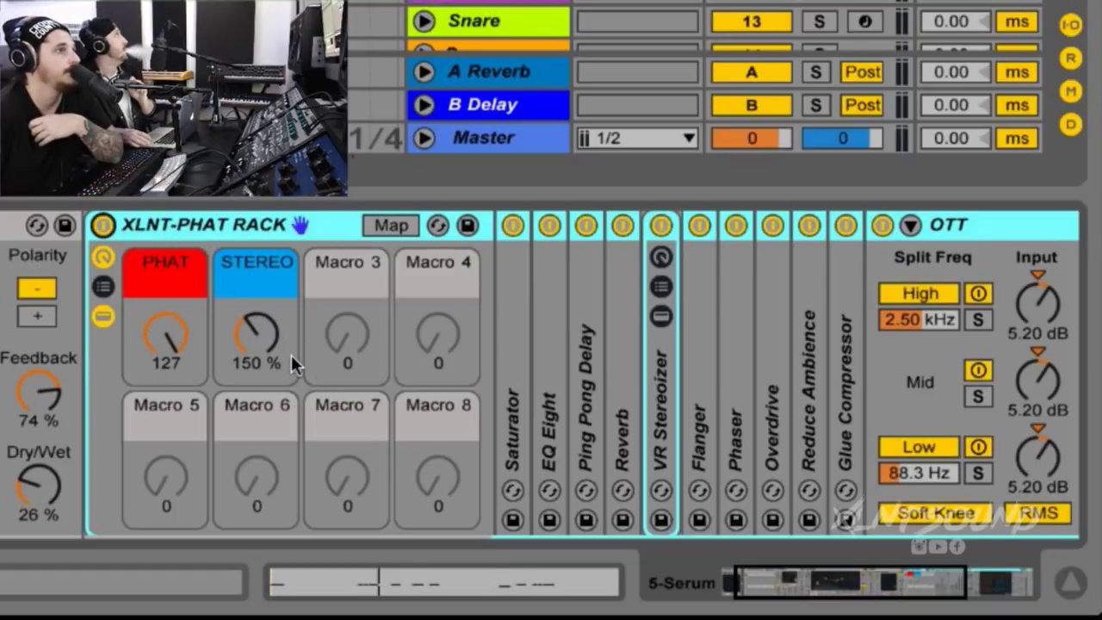
scroll(291, 354, right, 6)
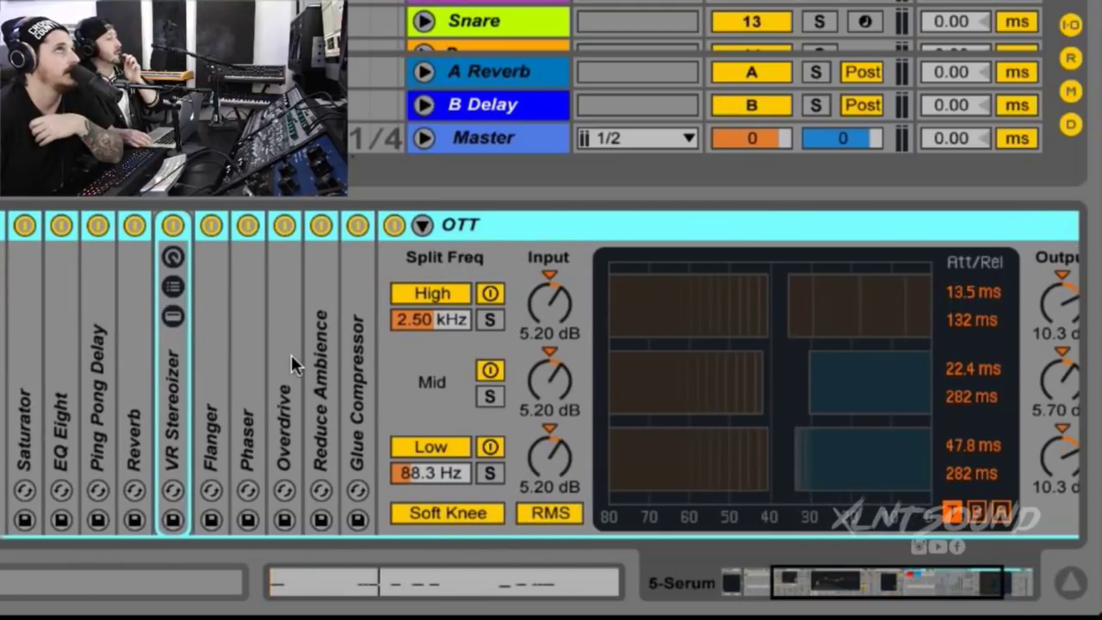
scroll(291, 354, right, 4)
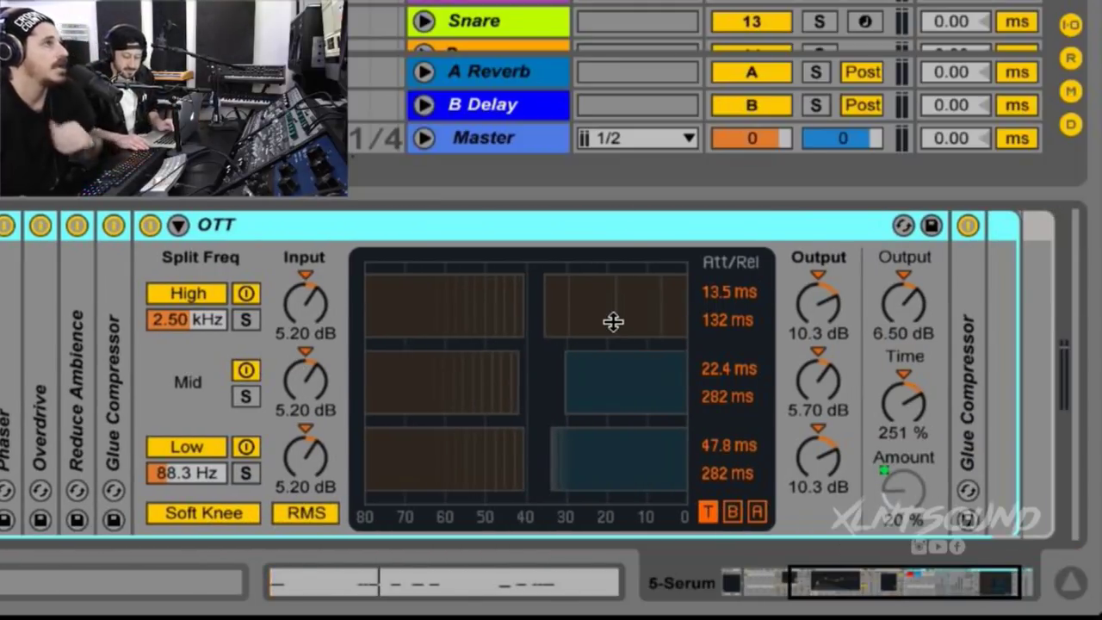
key(space)
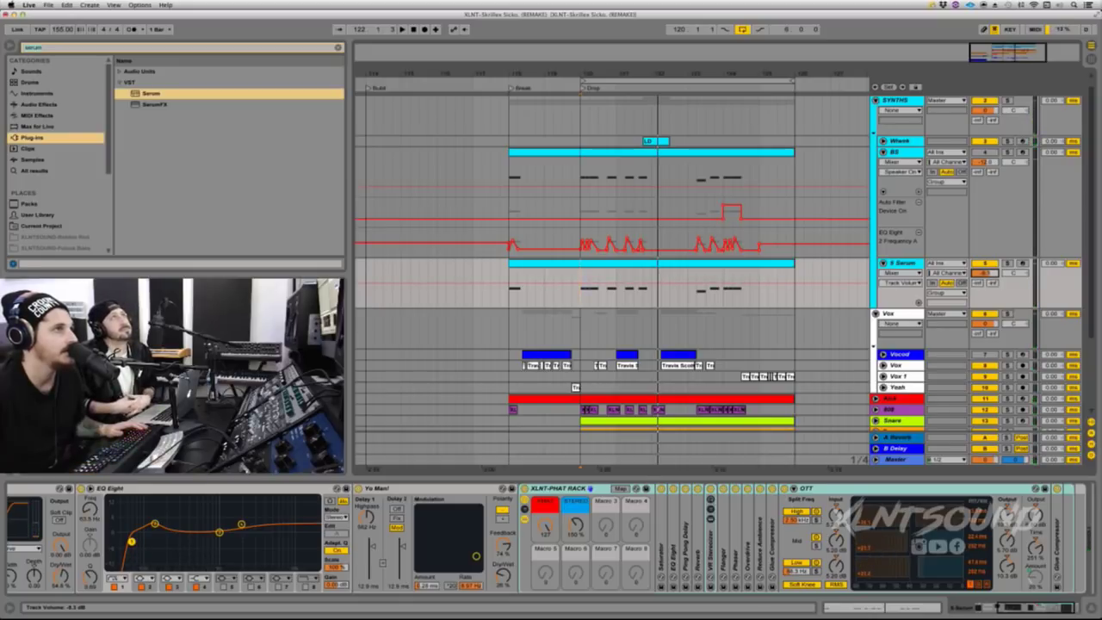
Step: Play the drop to hear the S Serum track through its full effect chain
key(space)
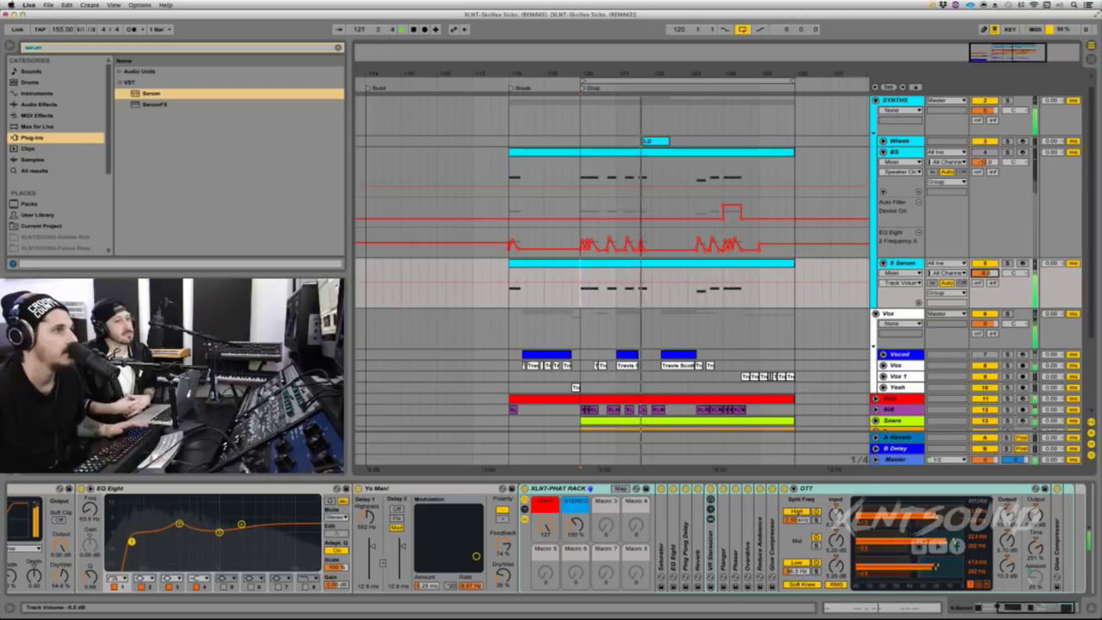
key(space)
key(space)
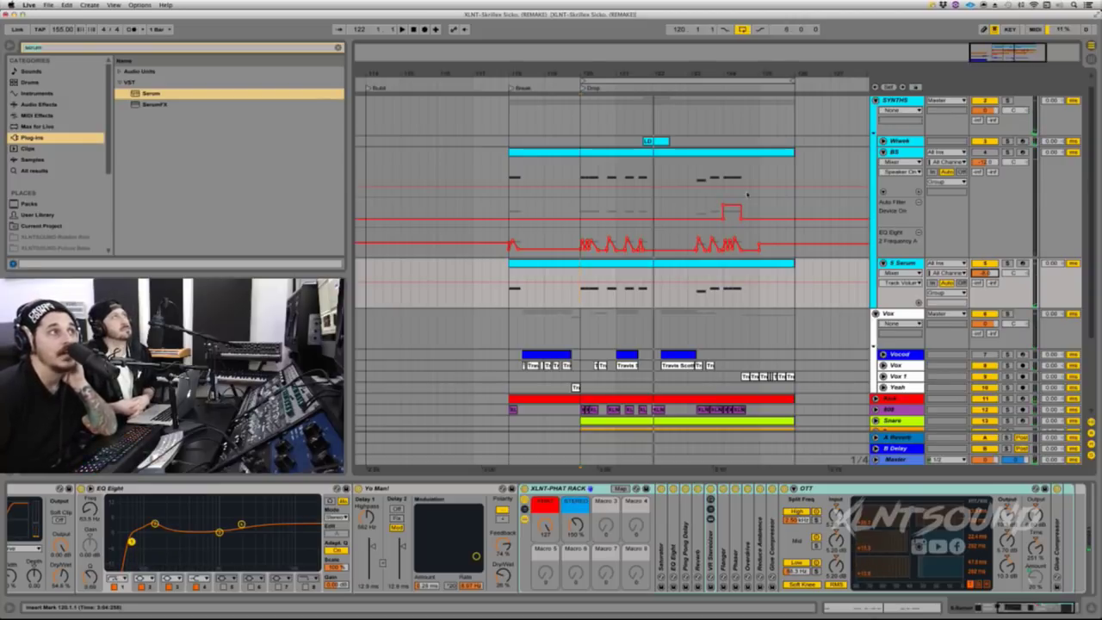
Step: Fold the BS and S Serum tracks and insert a new MIDI track directly below the Wiwek track
click(883, 153)
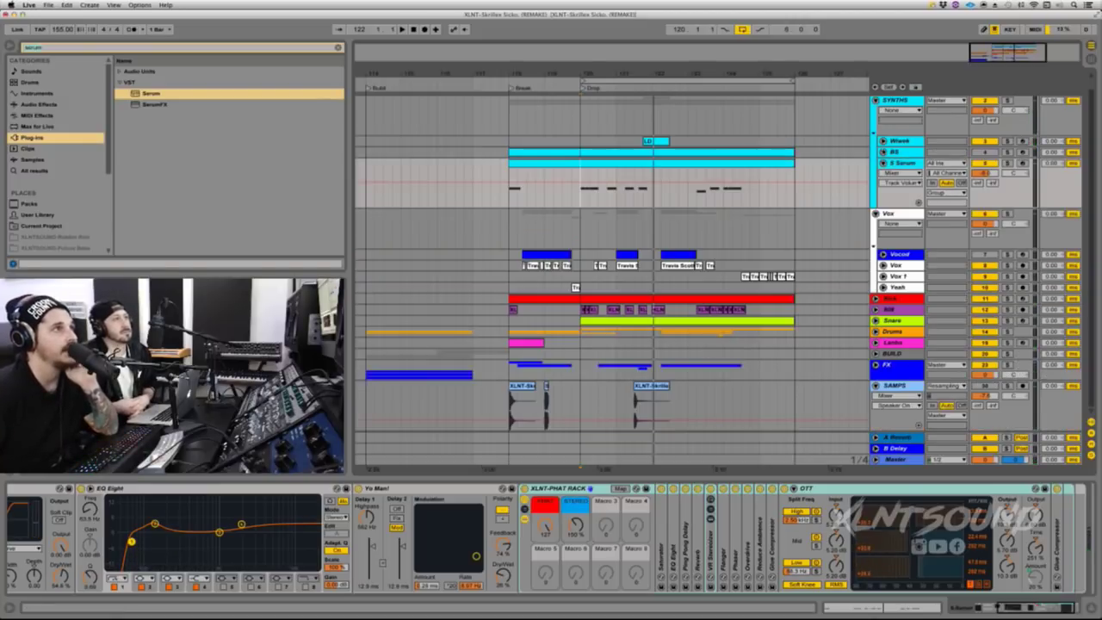
click(883, 163)
click(891, 153)
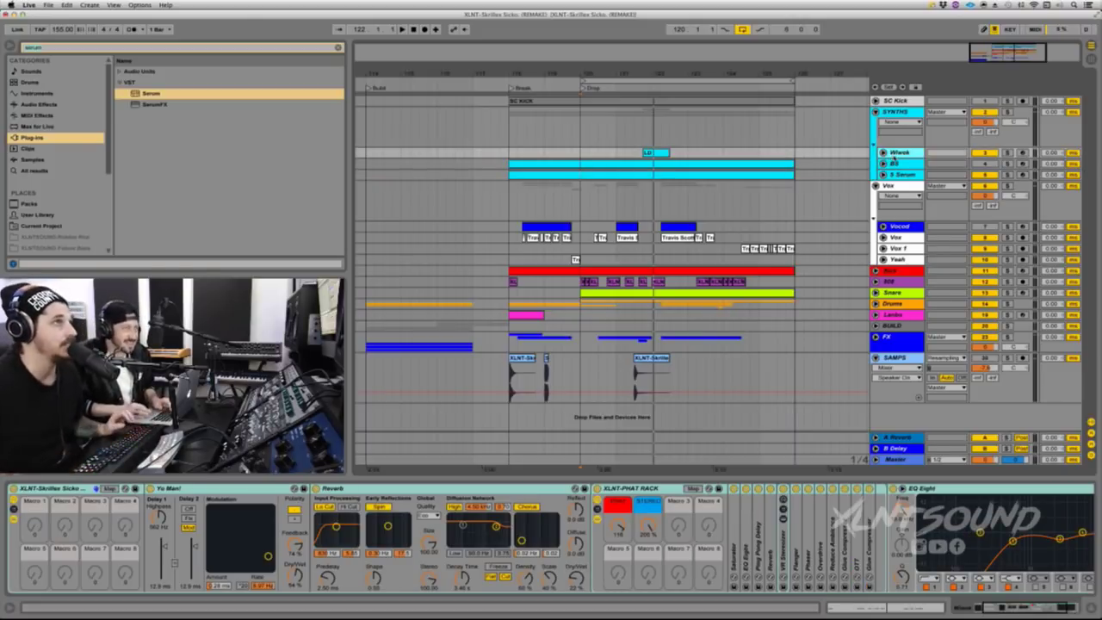
key(super+shift+t)
Step: Color the S Serum track red
right_click(902, 228)
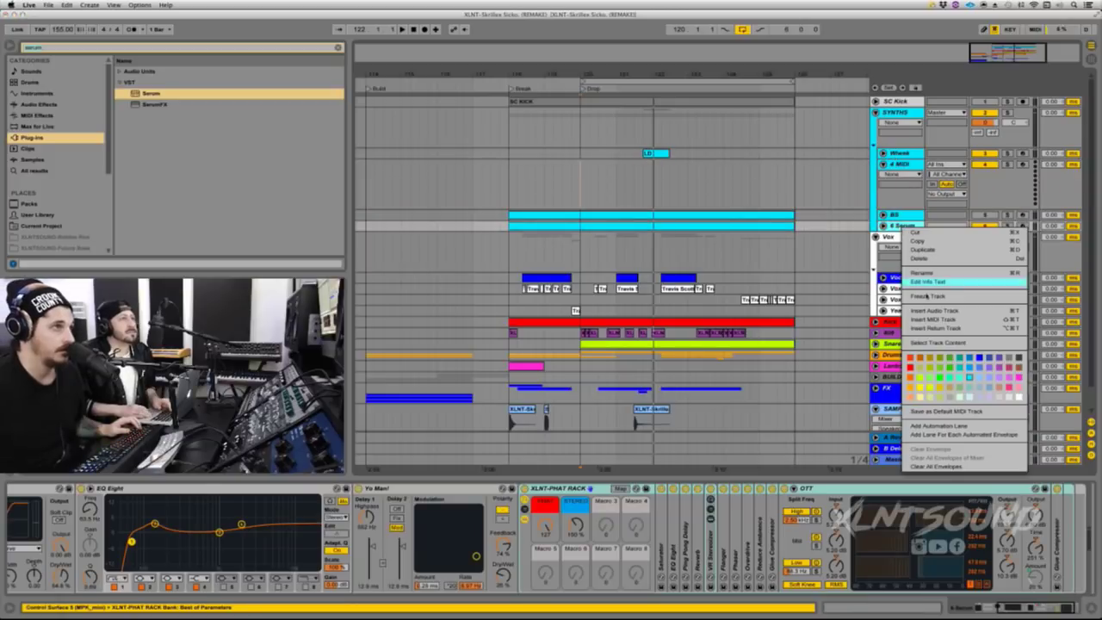
click(910, 369)
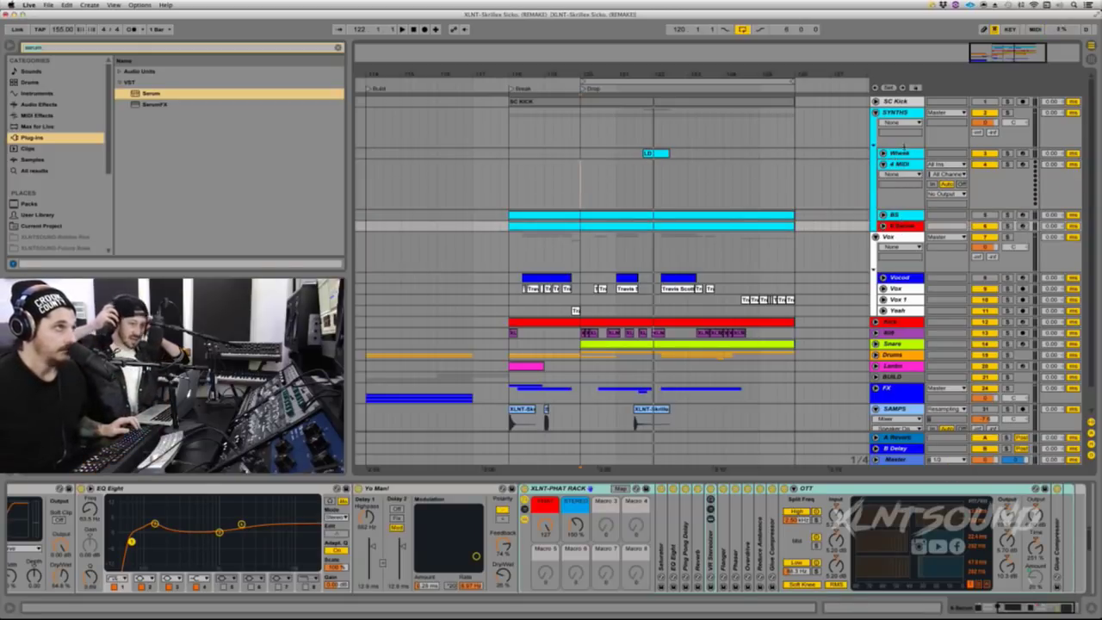
Step: Copy the LD clip from the Wiwek track to the same position on the new MIDI track and mute Wiwek
click(654, 182)
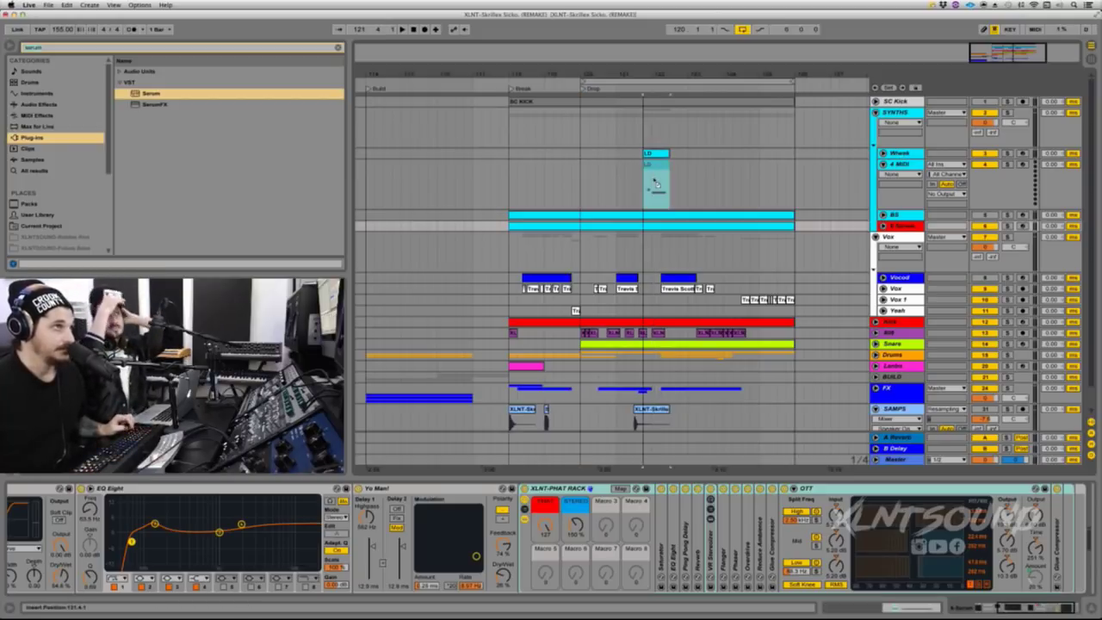
drag(656, 183, 657, 181)
click(985, 153)
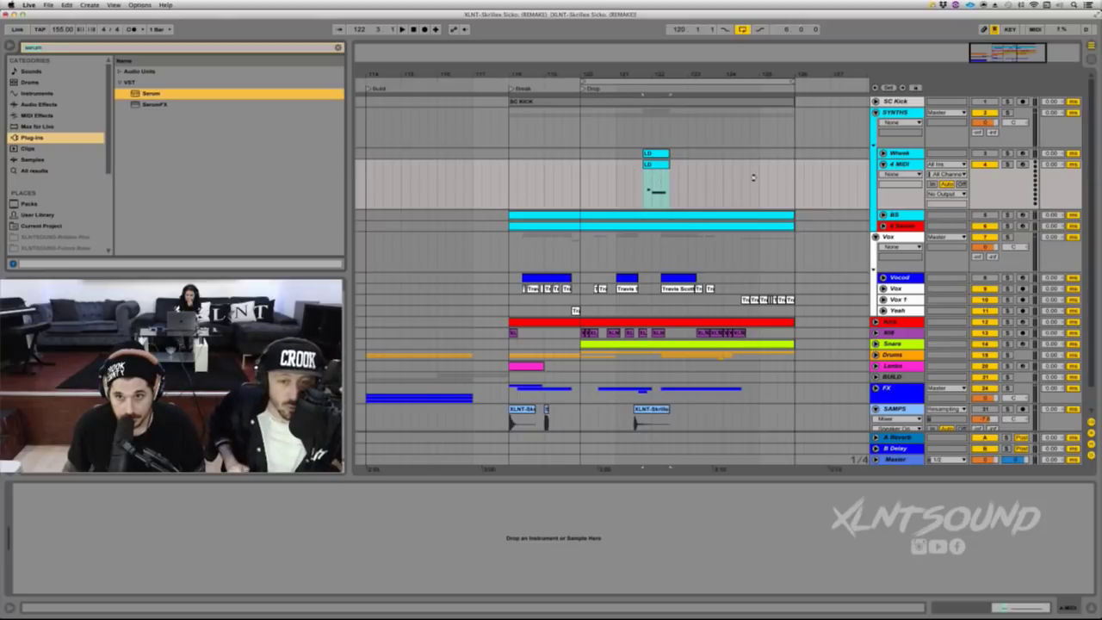
Step: Load Serum onto the new MIDI track, close its window and turn the track's solo off
drag(1013, 165, 1010, 165)
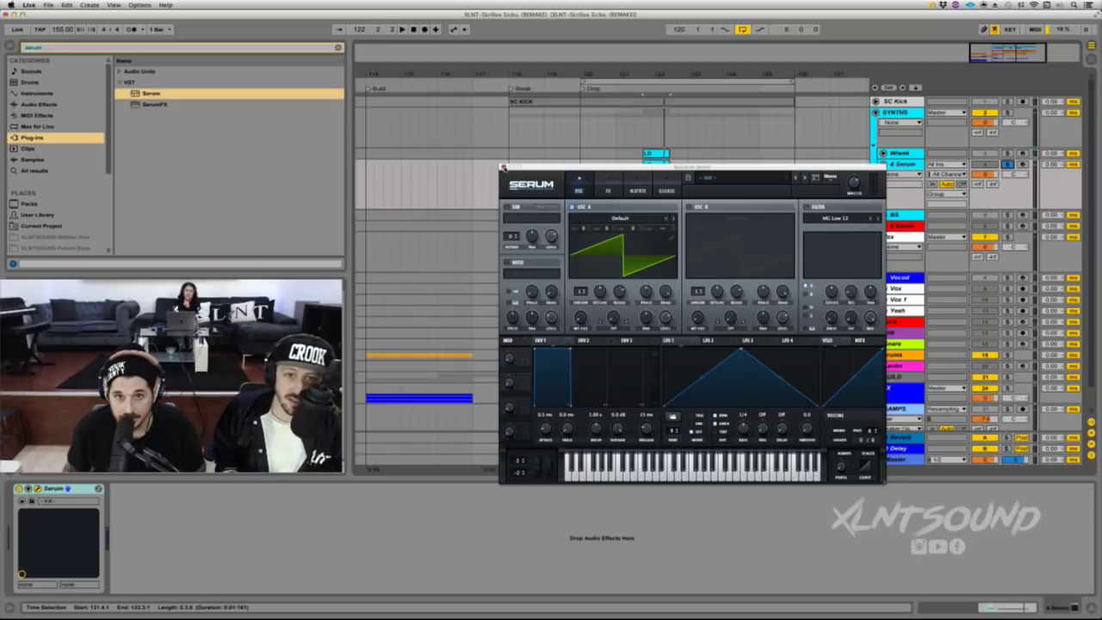
click(504, 167)
click(1007, 163)
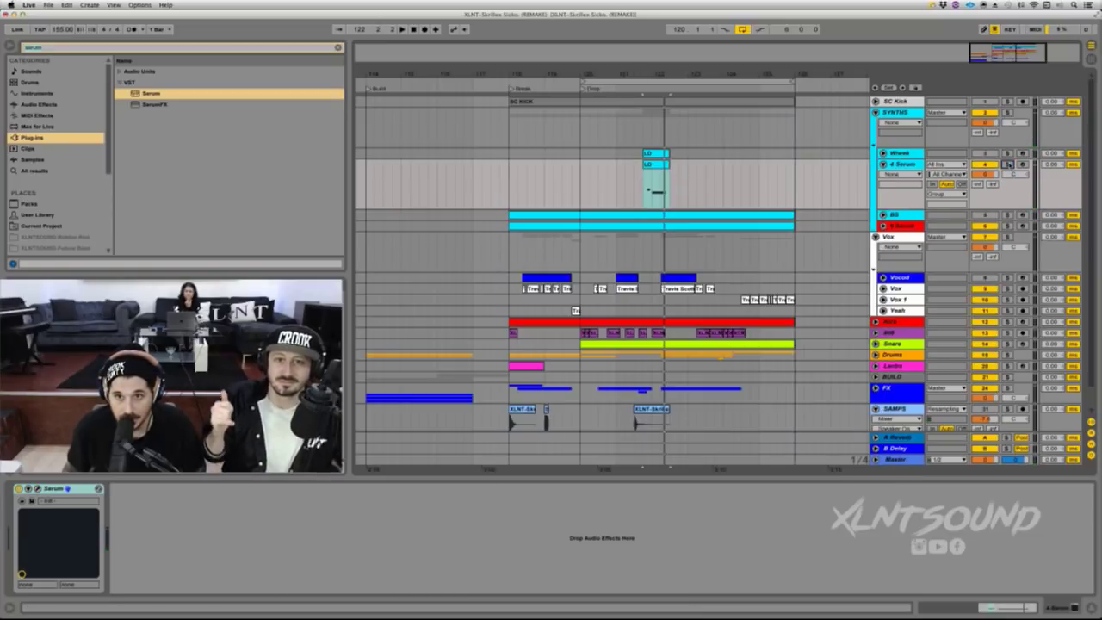
Step: Copy the XLNT-Skrillex Sicko Wiwek LD RACK from the Wiwek track to after Serum on the new track, bypassed and folded
click(912, 152)
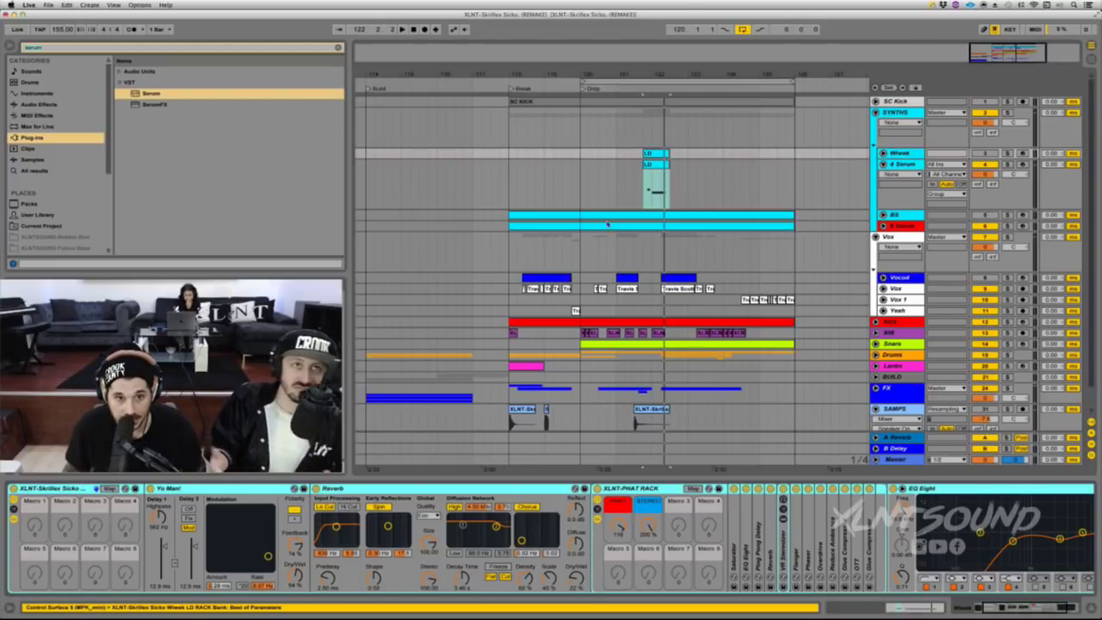
click(610, 218)
click(616, 185)
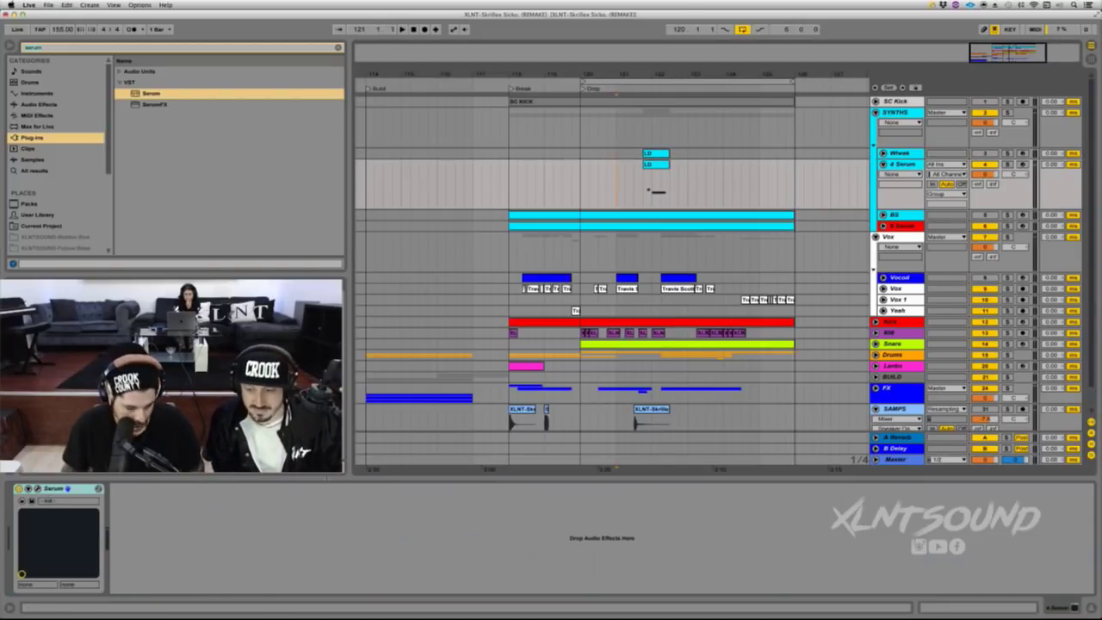
key(super+v)
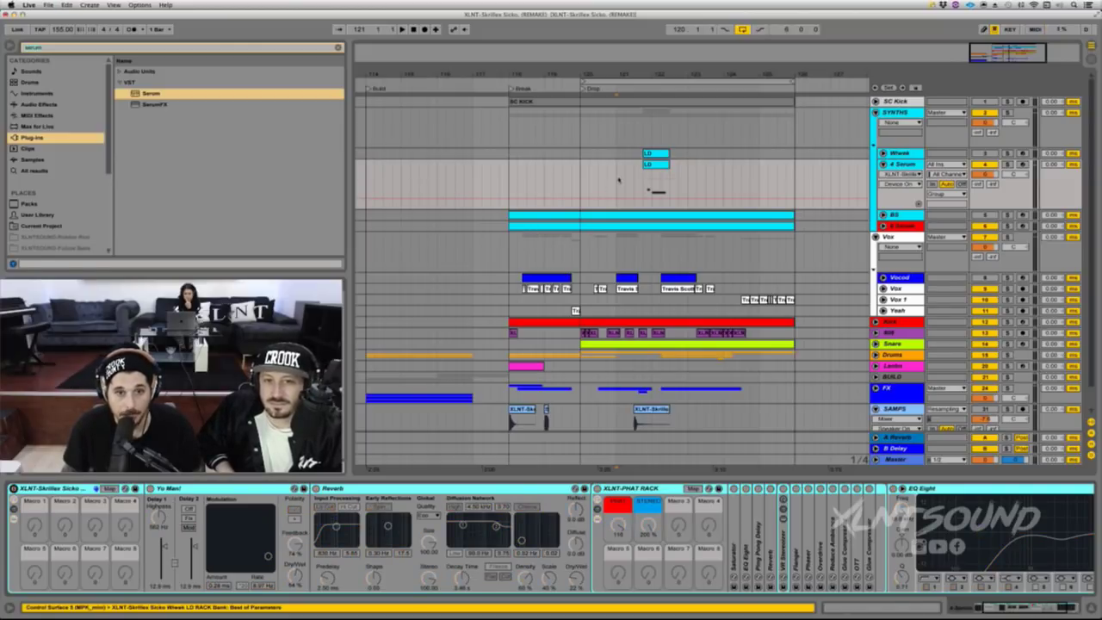
scroll(480, 424, left, 10)
scroll(480, 424, right, 10)
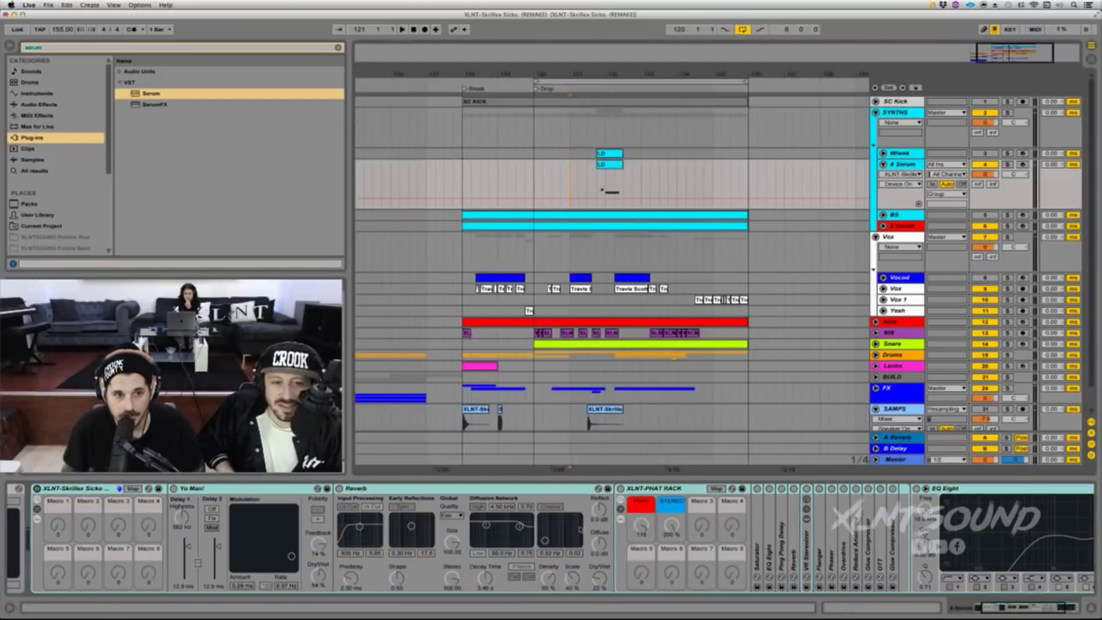
double_click(167, 488)
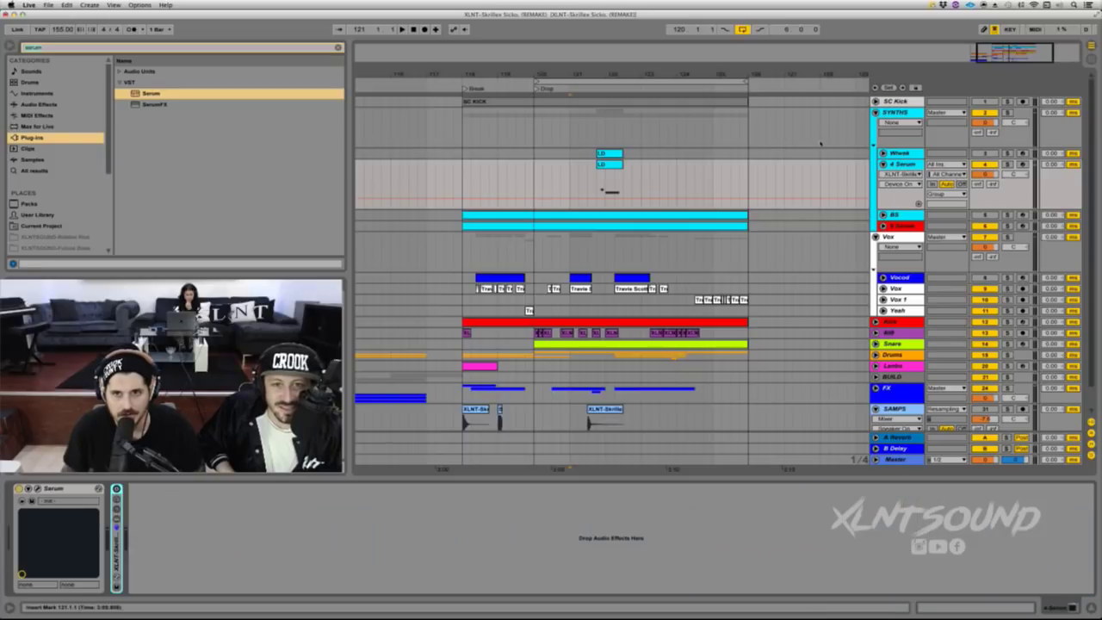
Step: Play the drop, including the LD clip on the new Serum track, to hear the plain default sound
key(space)
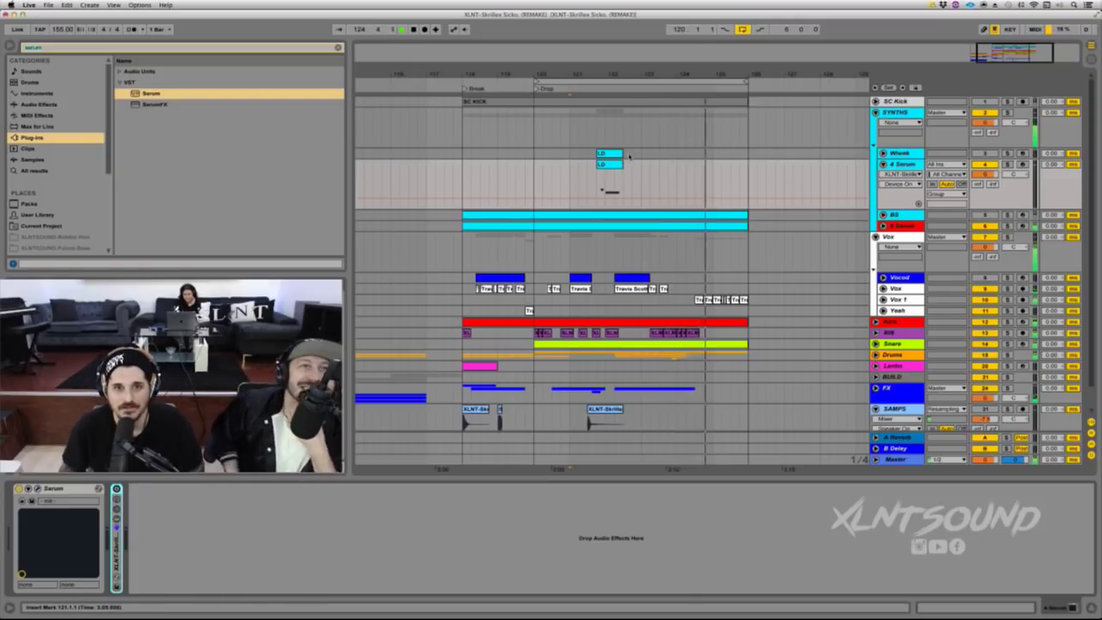
click(617, 163)
key(space)
key(space)
key(space)
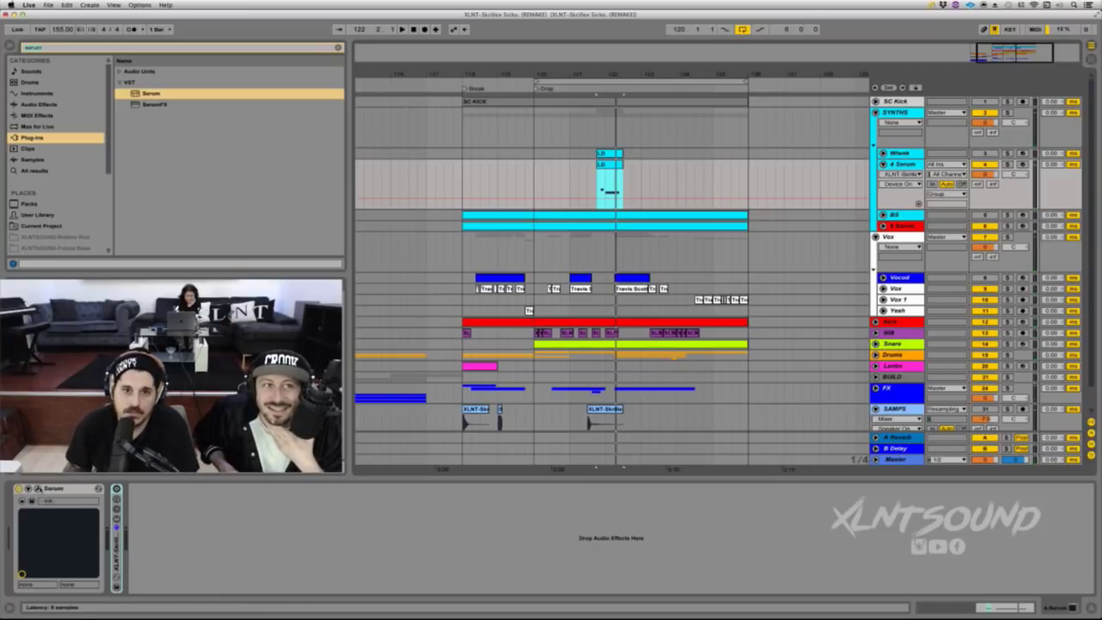
Step: Open Serum on the new track and load the Analog wavetable Basic Shapes into oscillator A, moving its wavetable position to the saw shape
key(super+alt+p)
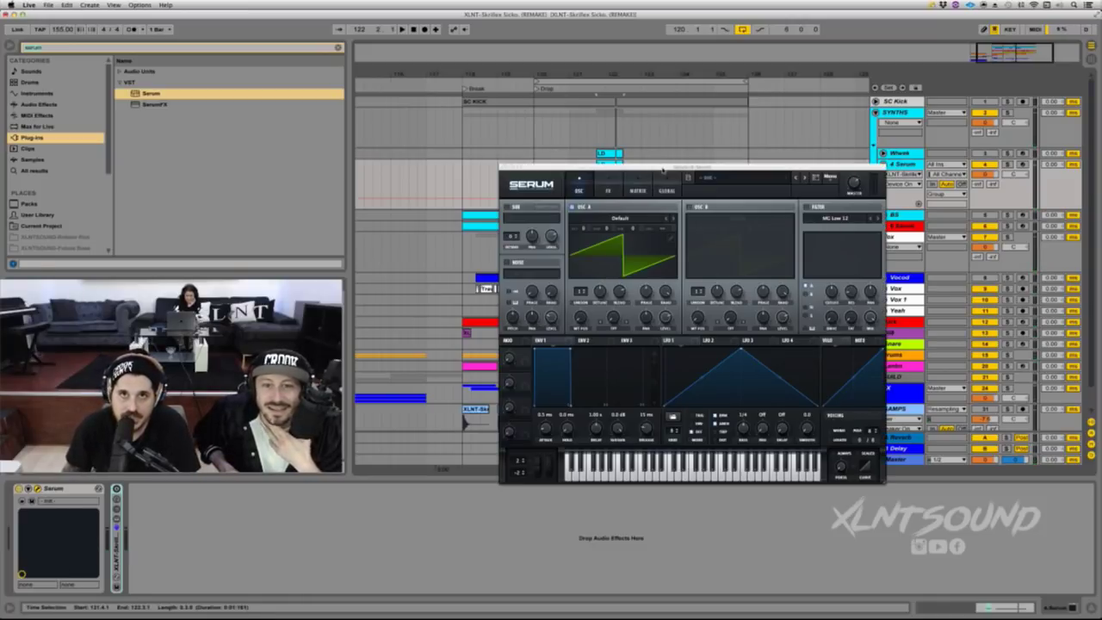
drag(663, 166, 625, 126)
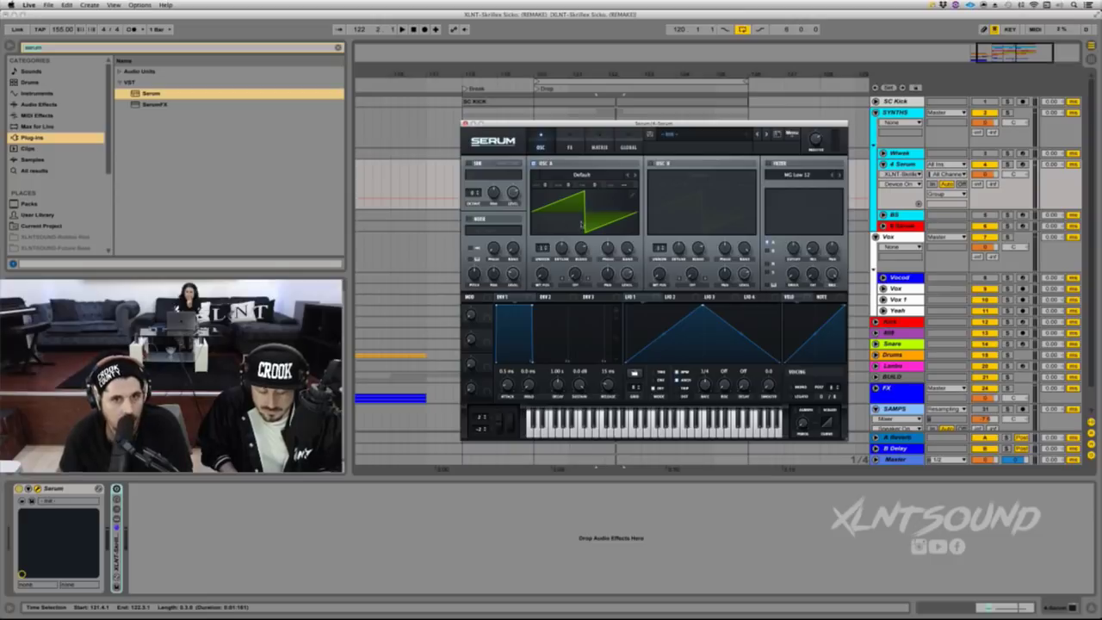
click(588, 174)
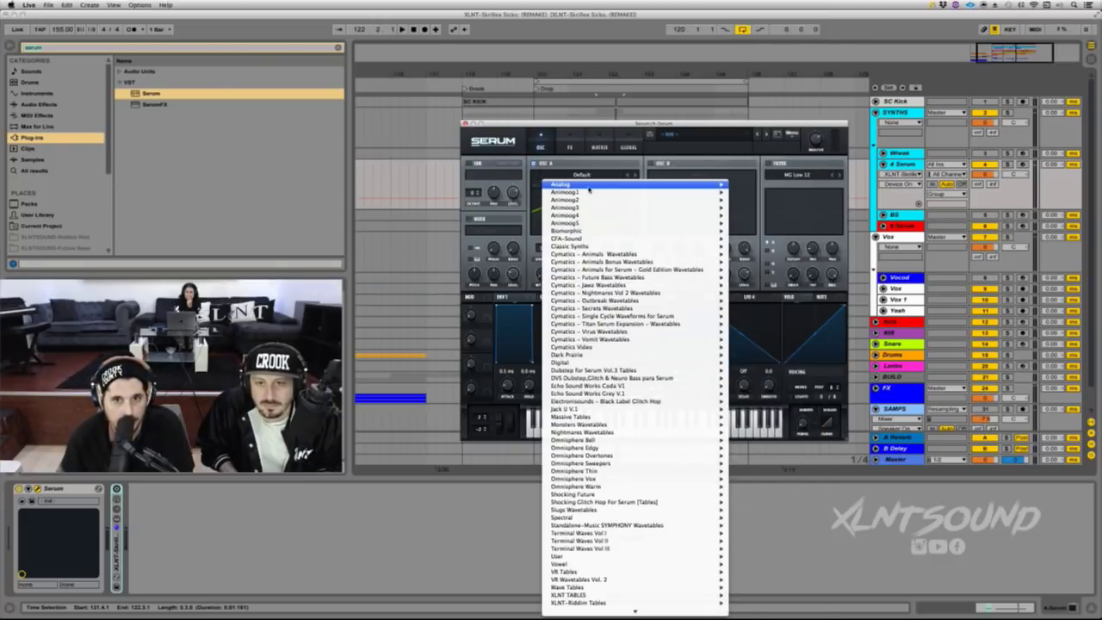
mouse_move(588, 184)
click(754, 223)
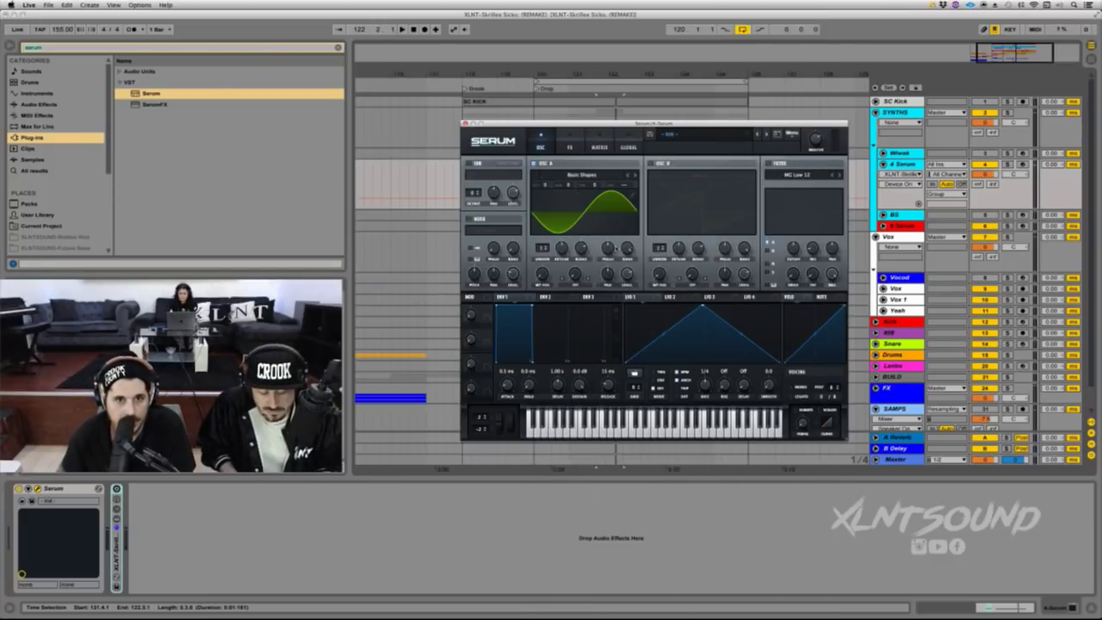
drag(543, 274, 545, 247)
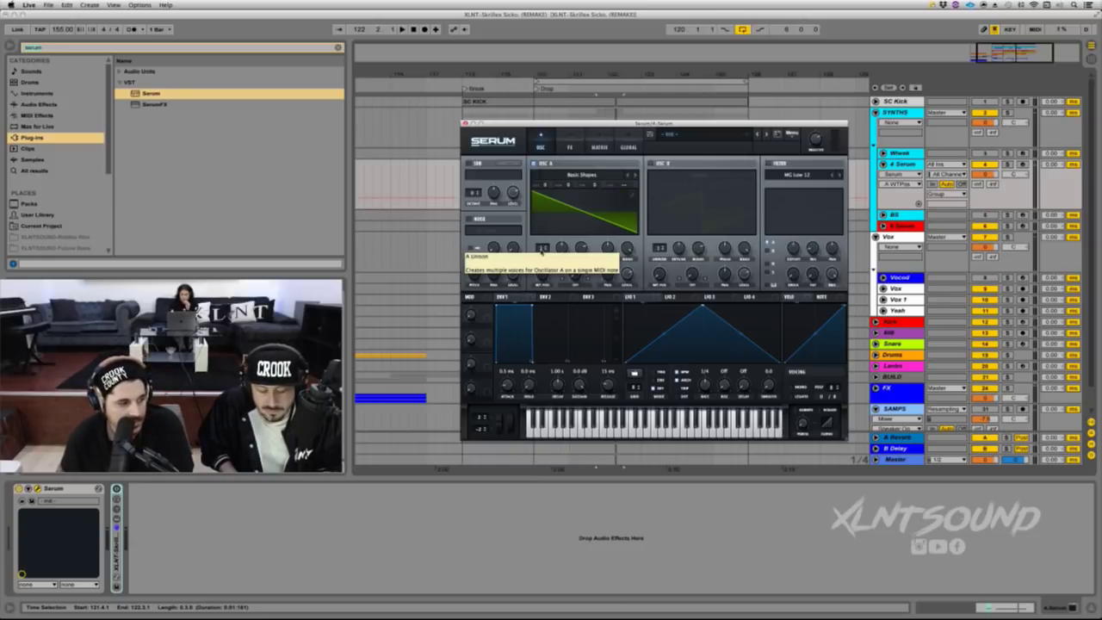
Step: Set oscillator A's unison to 16 voices, adjust its detune, lower its random phase, and audition the clip
drag(541, 249, 568, 88)
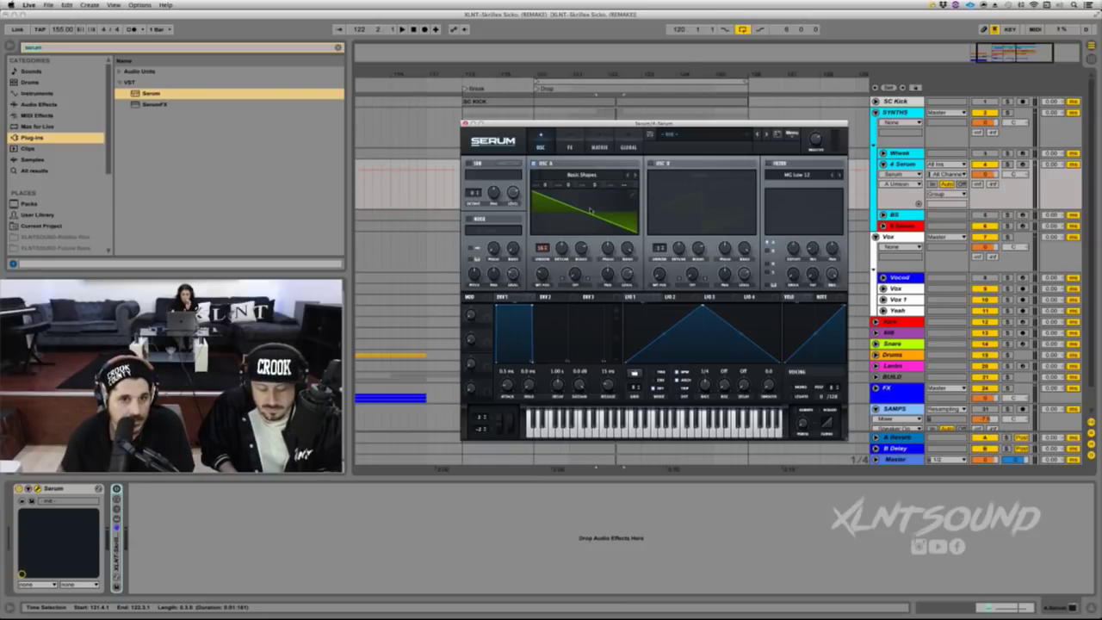
drag(561, 248, 561, 235)
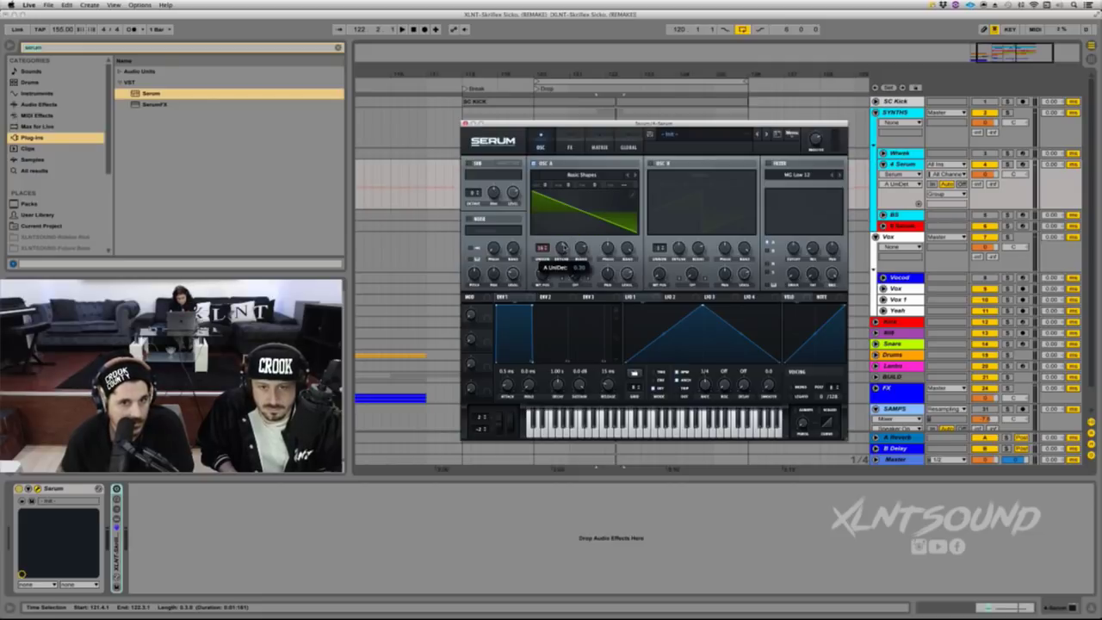
drag(563, 248, 562, 250)
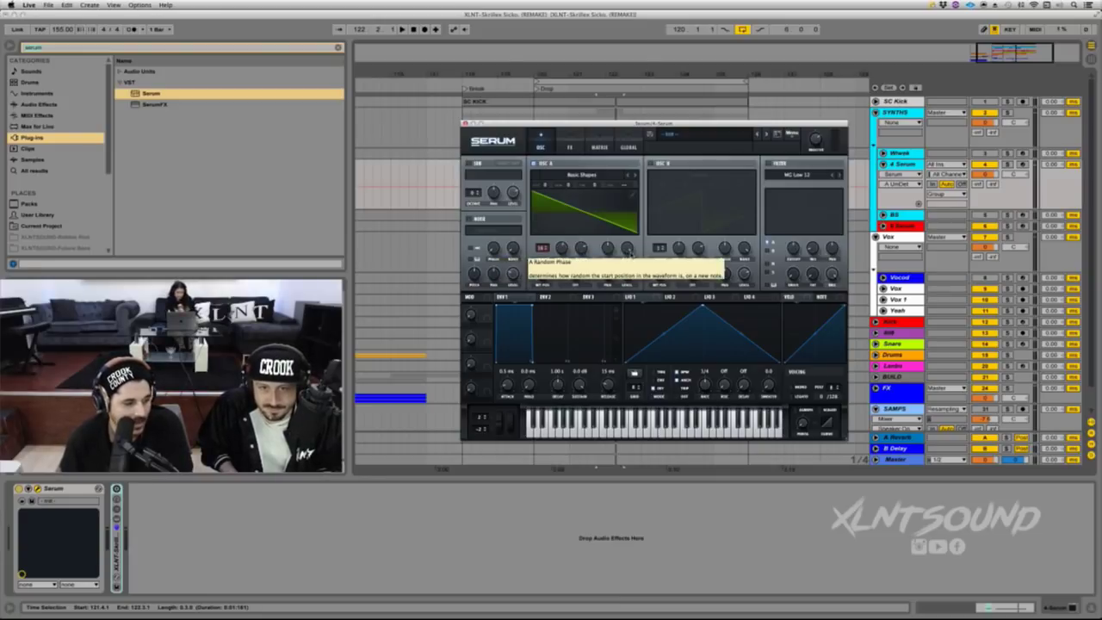
drag(627, 251, 629, 295)
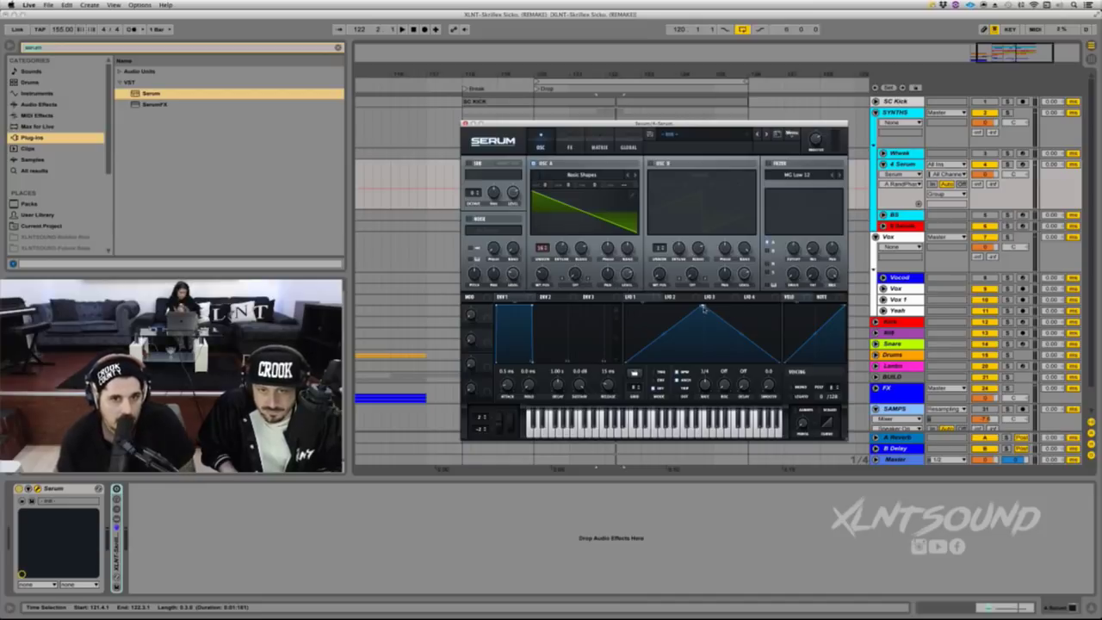
key(space)
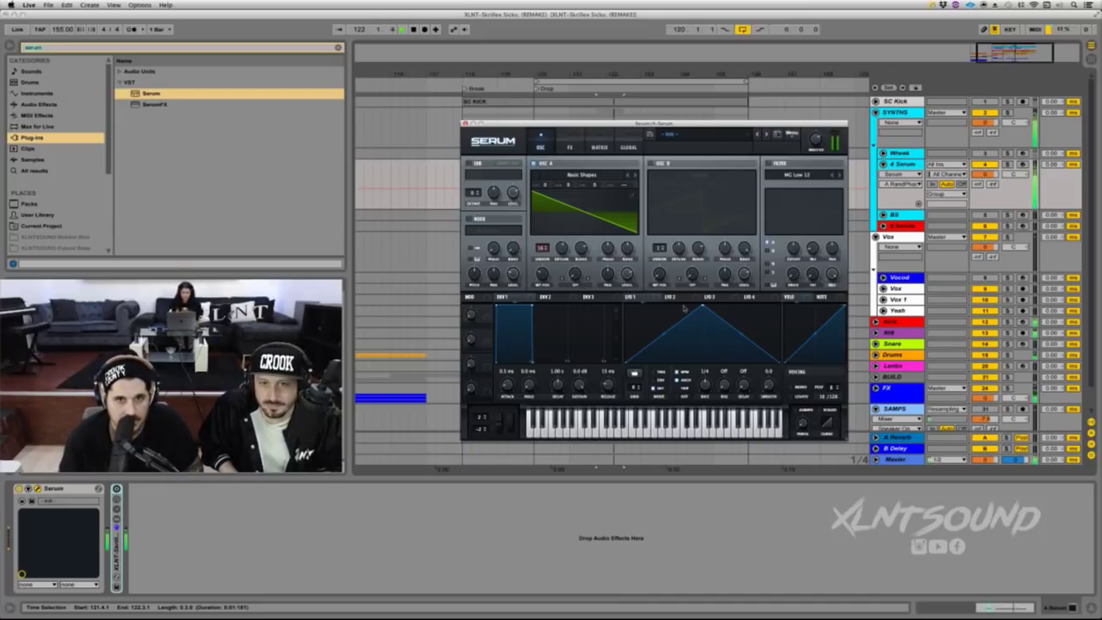
key(space)
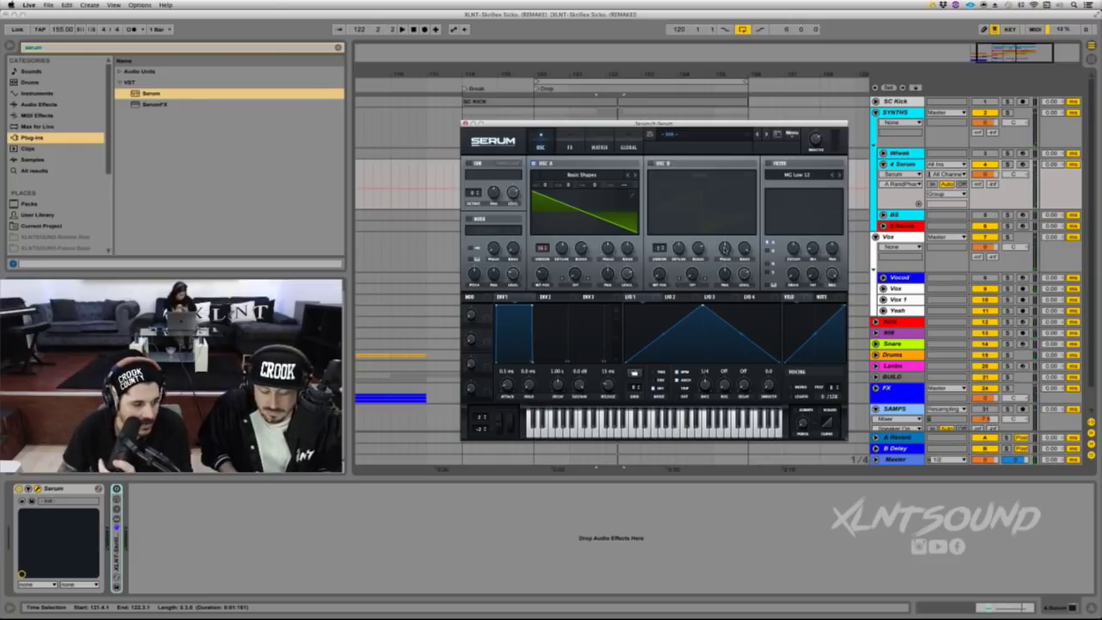
Step: Enable oscillator B and load the Analog wavetable Basic Shapes, moving its wavetable position to the triangle shape
click(653, 163)
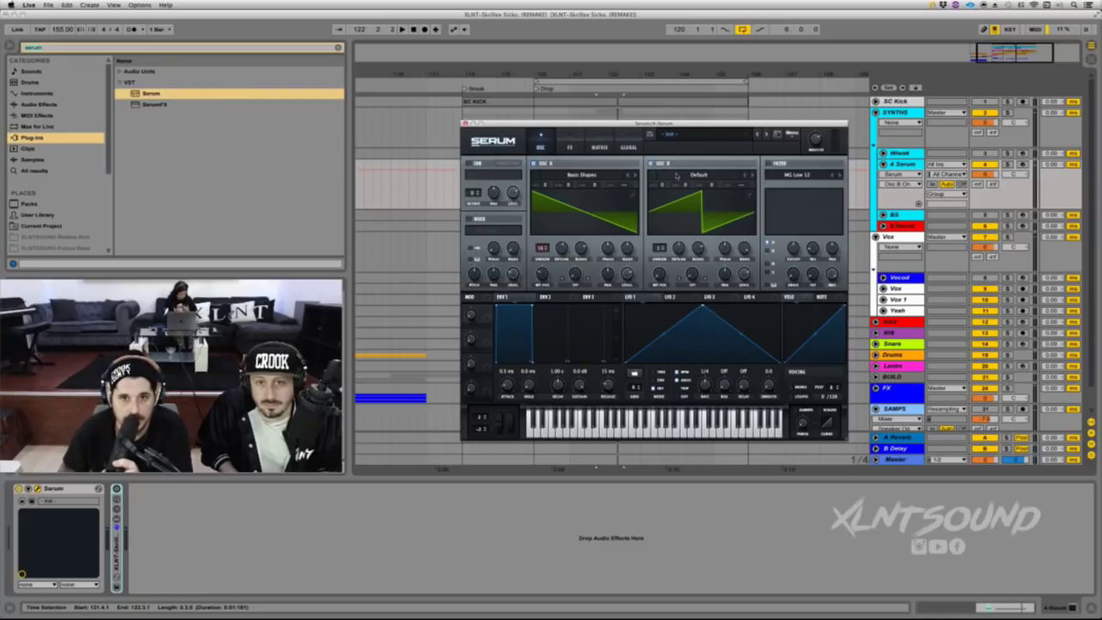
click(678, 178)
mouse_move(739, 187)
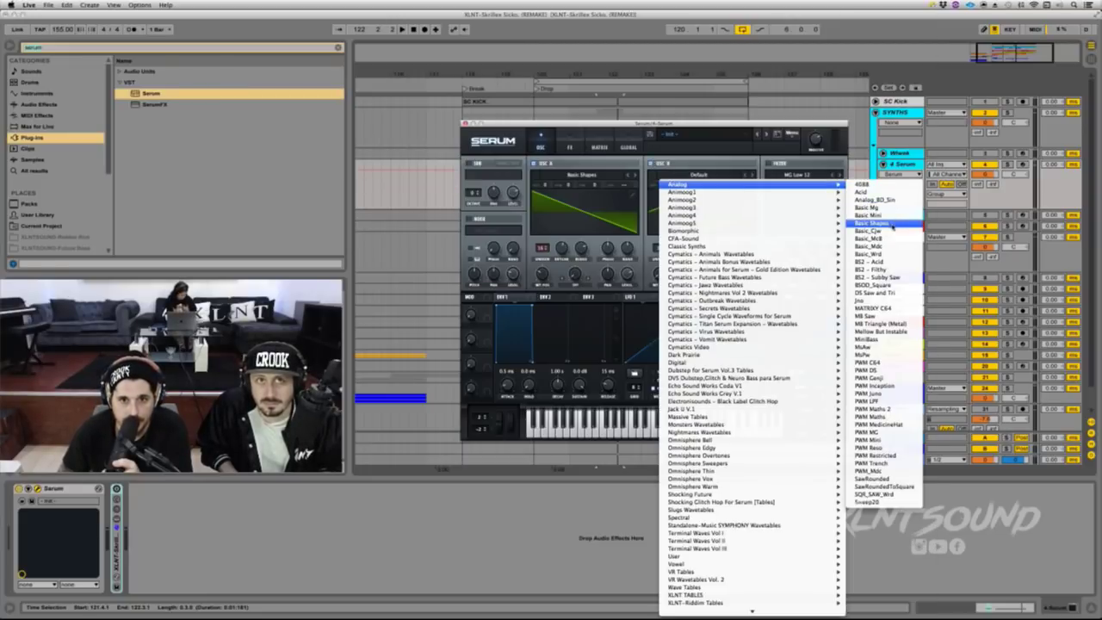
click(871, 223)
drag(659, 274, 702, 285)
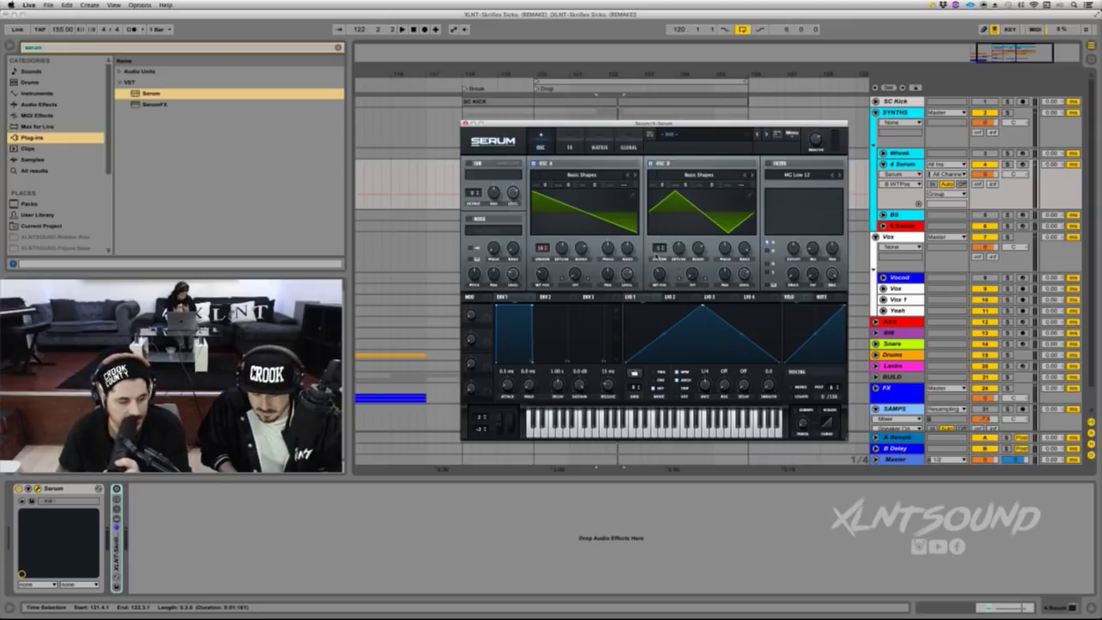
Step: Raise oscillator B's unison voices and adjust its detune and random phase
drag(657, 252, 662, 225)
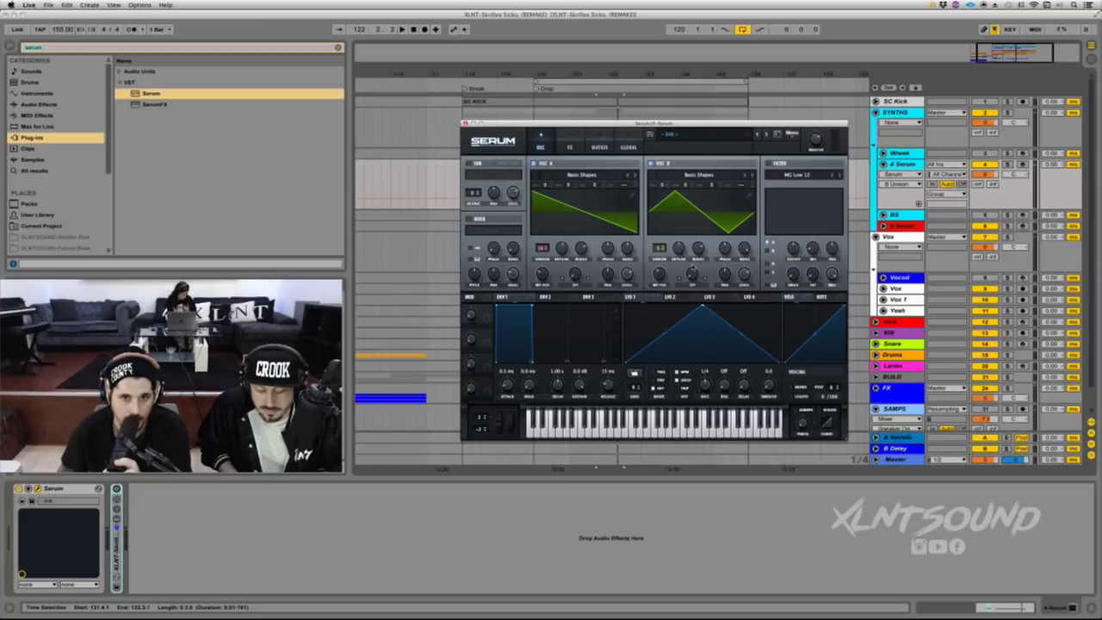
drag(692, 266, 693, 255)
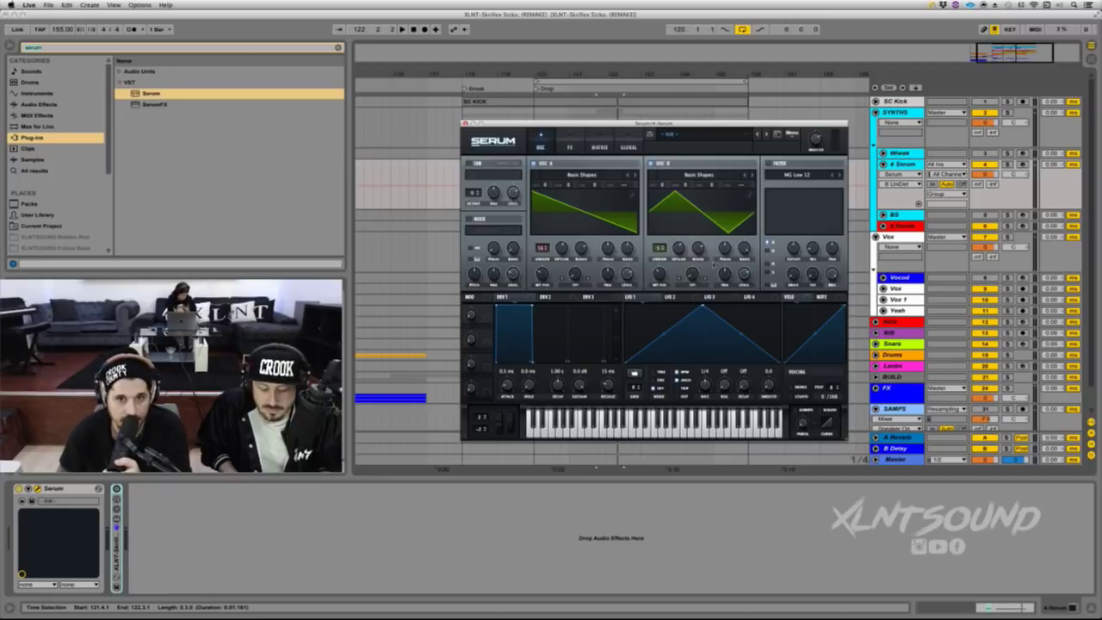
drag(744, 248, 745, 245)
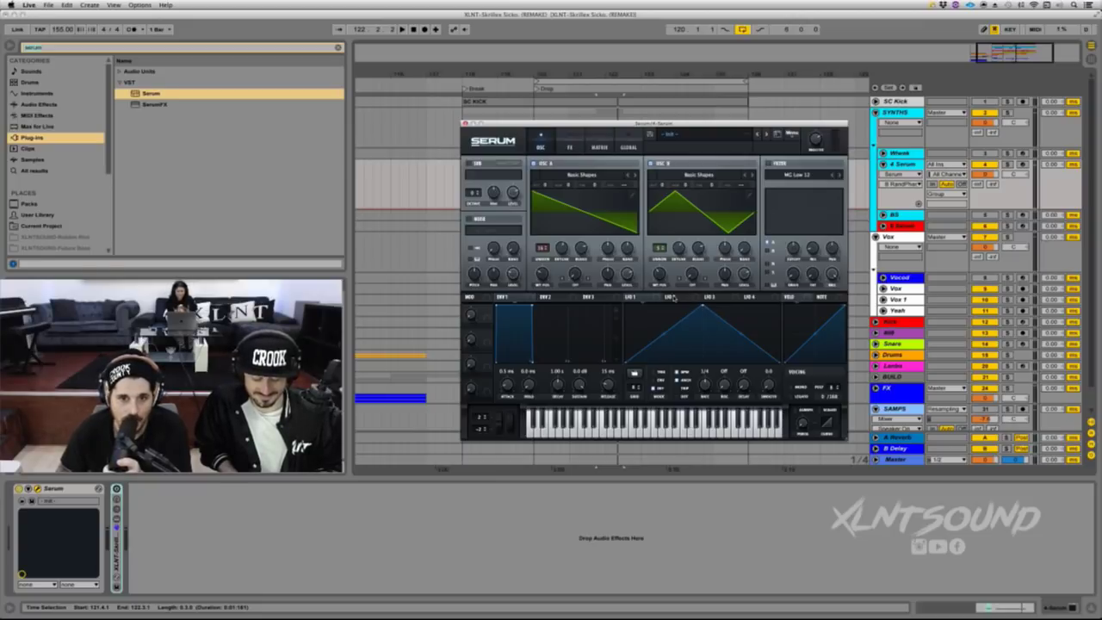
Step: Reshape LFO 1 into a narrow early peak with a fast curved fall to zero
drag(702, 307, 656, 344)
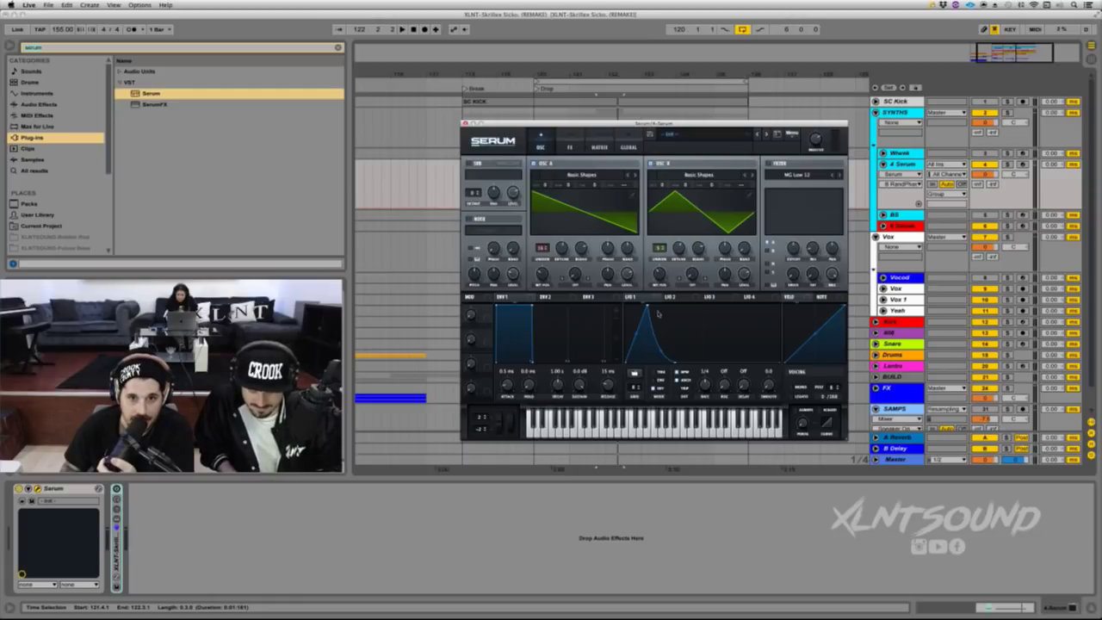
Step: Move LFO 1's peak earlier to steepen its attack and set the LFO rate to bar
drag(648, 305, 633, 298)
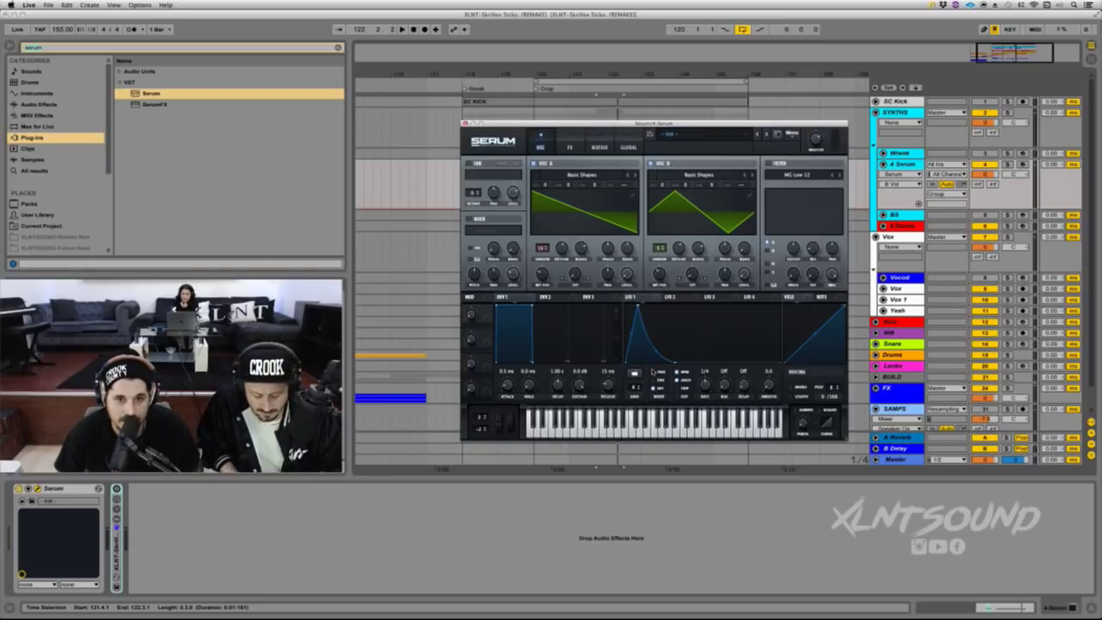
click(705, 385)
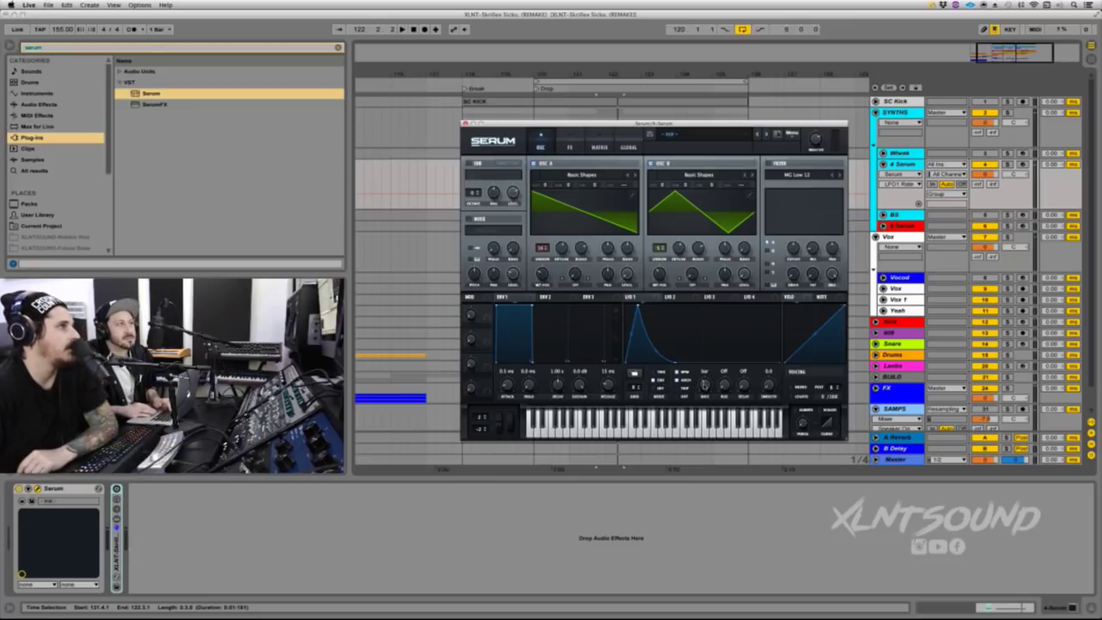
Step: Map LFO 1 to the levels of oscillators A and B and audition the clip
drag(628, 297, 623, 267)
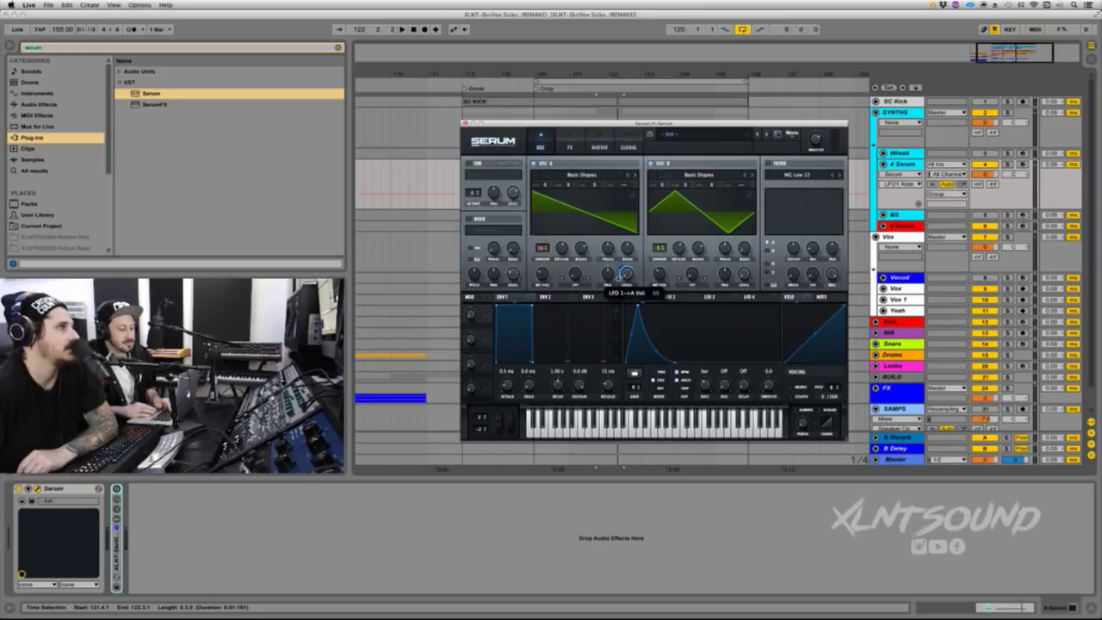
drag(666, 299, 744, 274)
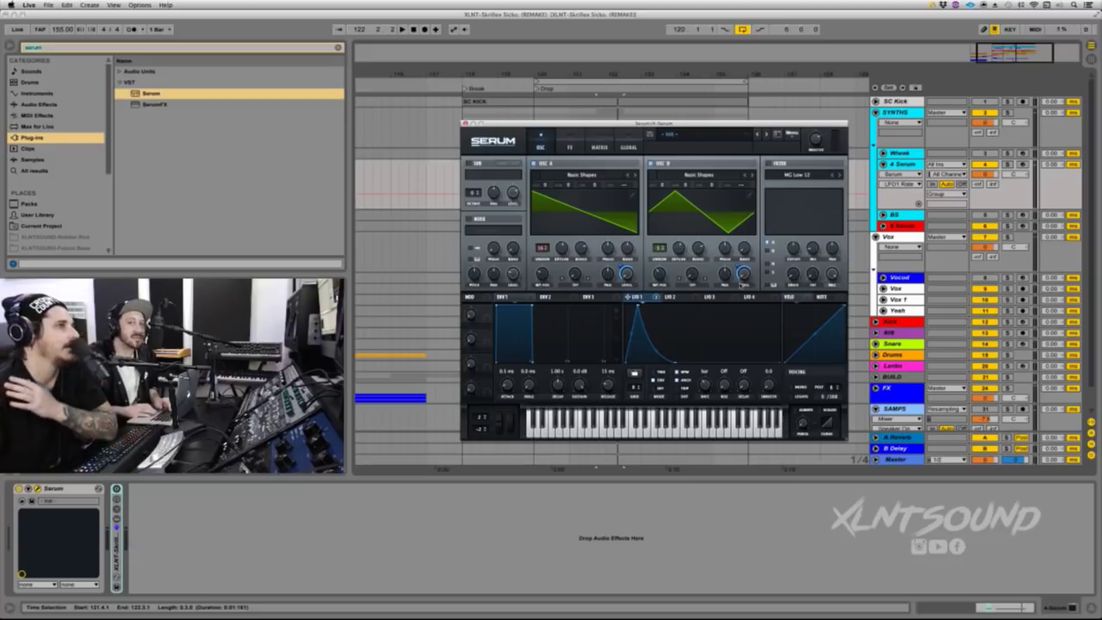
mouse_move(736, 256)
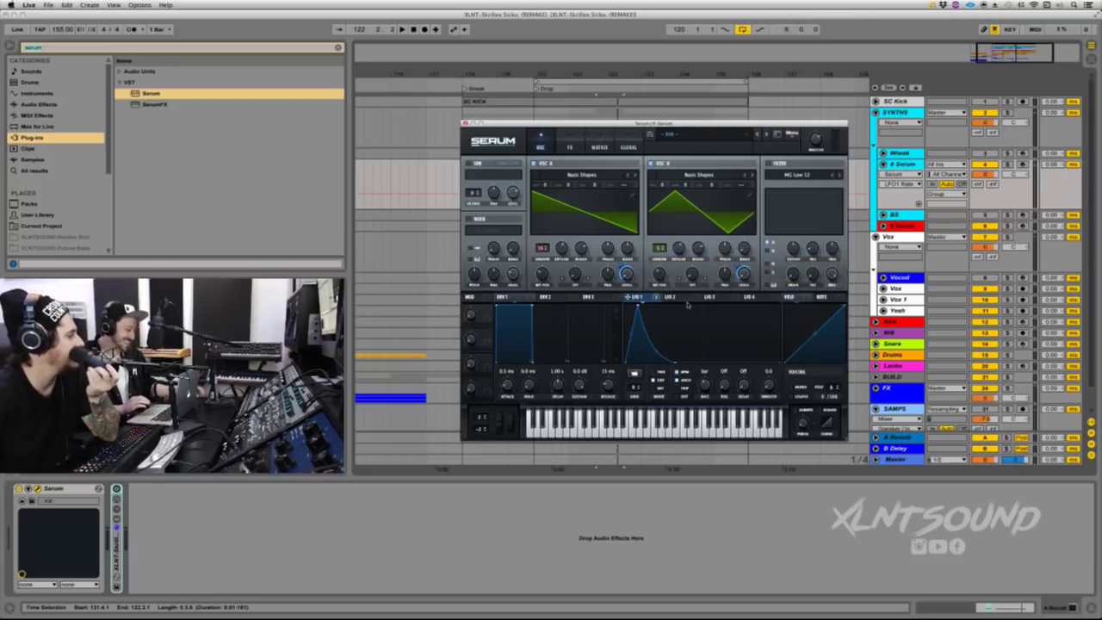
mouse_move(687, 305)
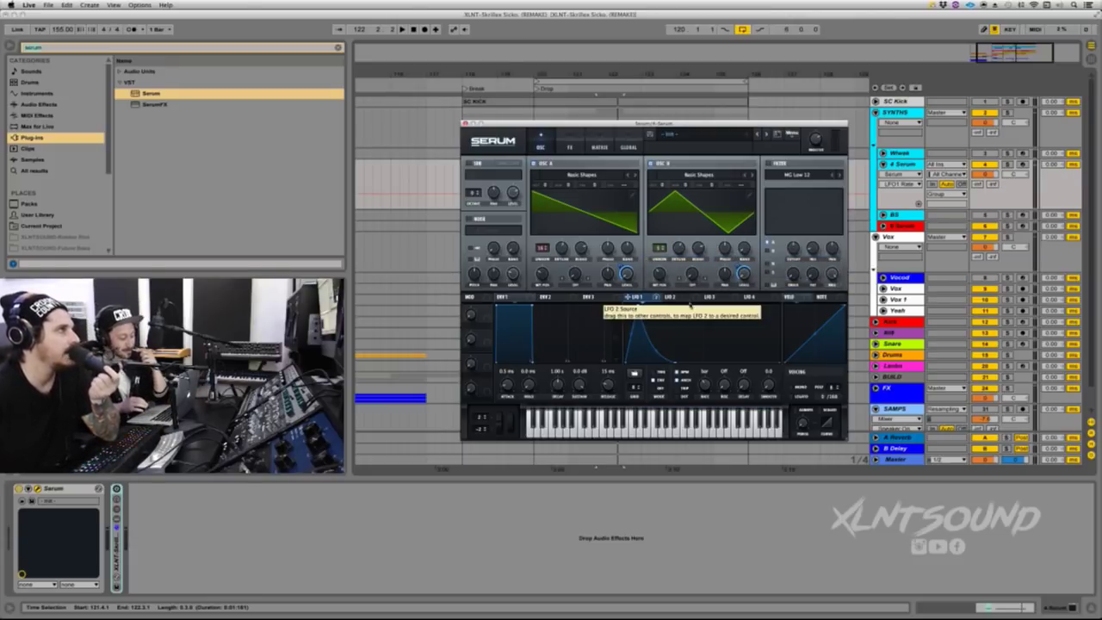
key(space)
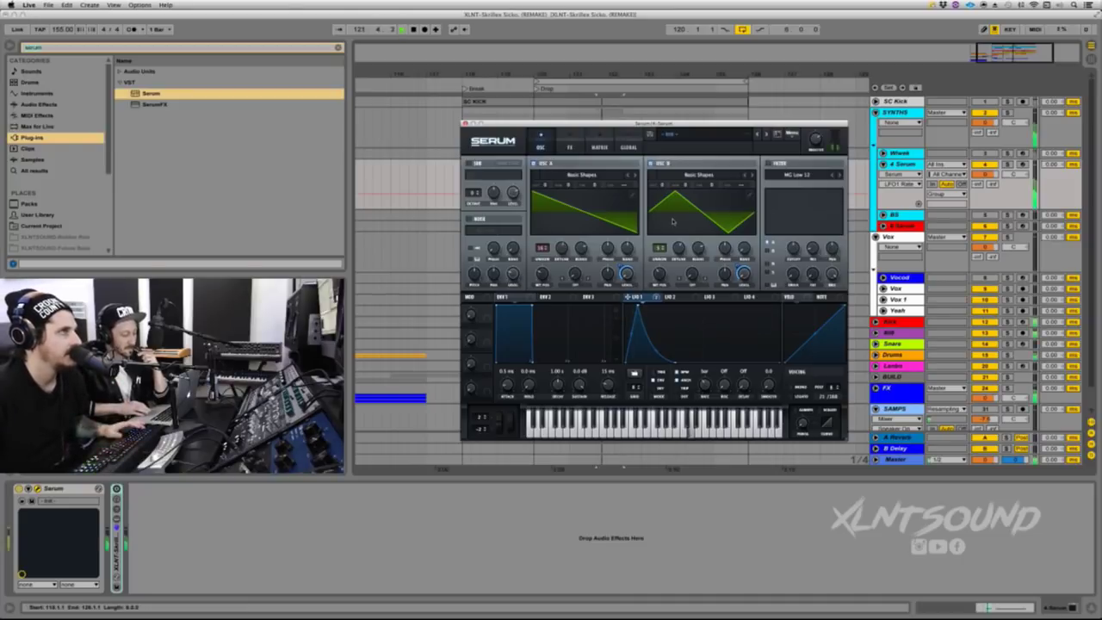
key(space)
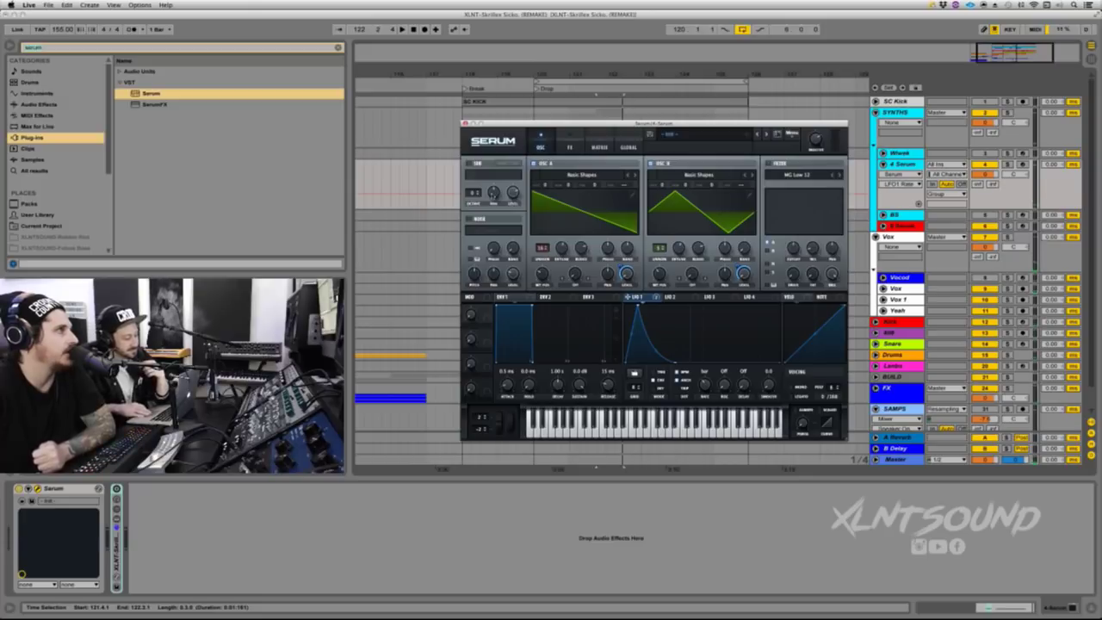
Step: Enable the noise oscillator with AC hum1, lower its level to zero, map LFO 1 to that level, and audition it
click(468, 220)
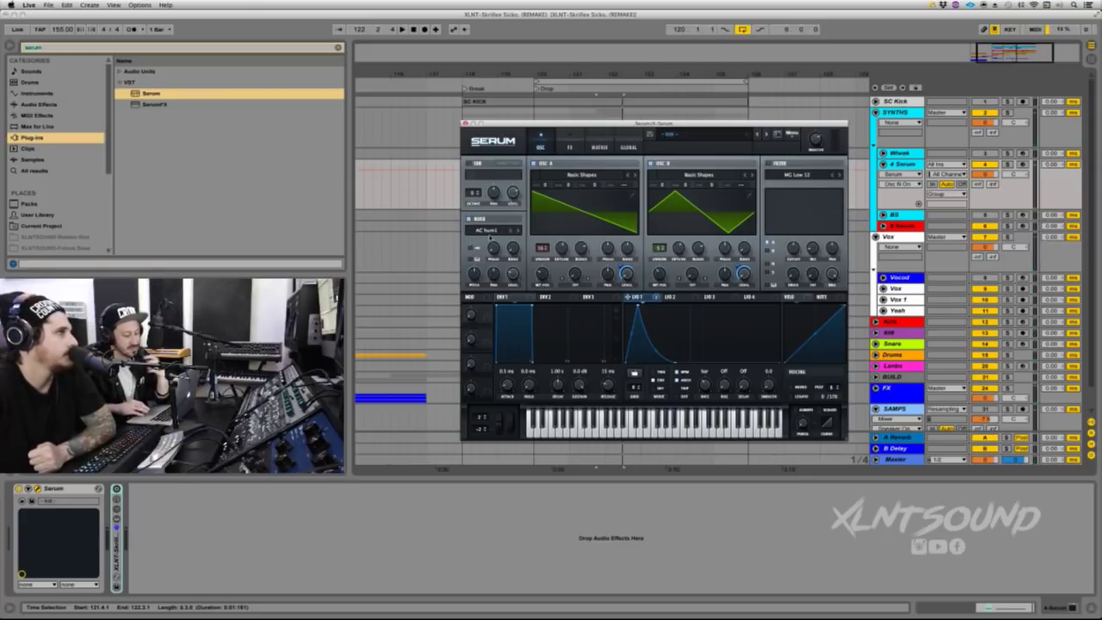
click(514, 275)
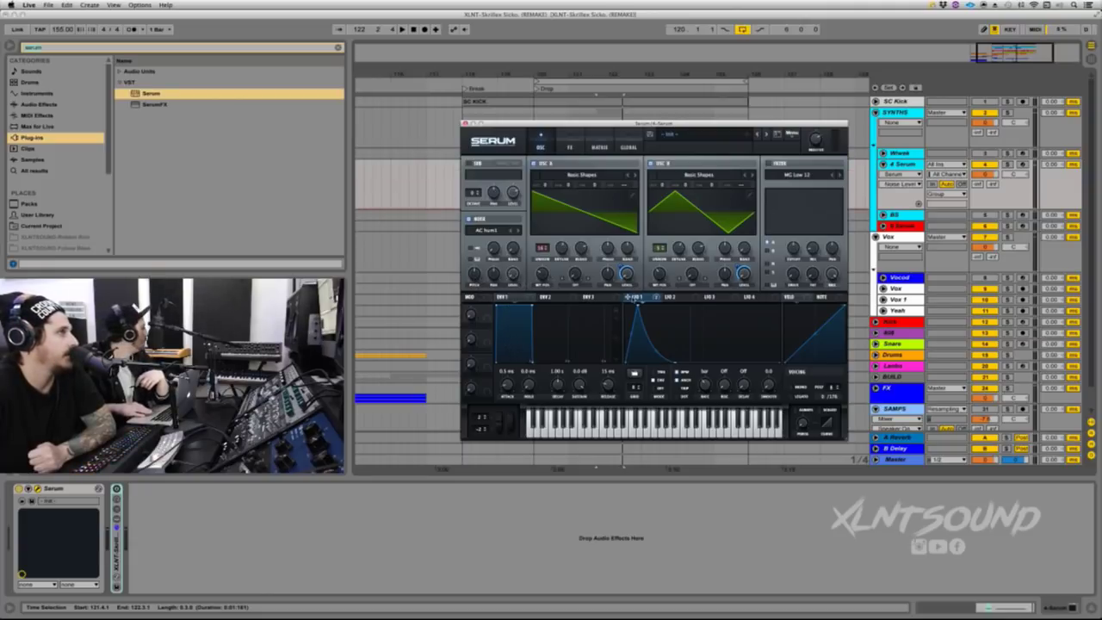
drag(630, 297, 510, 292)
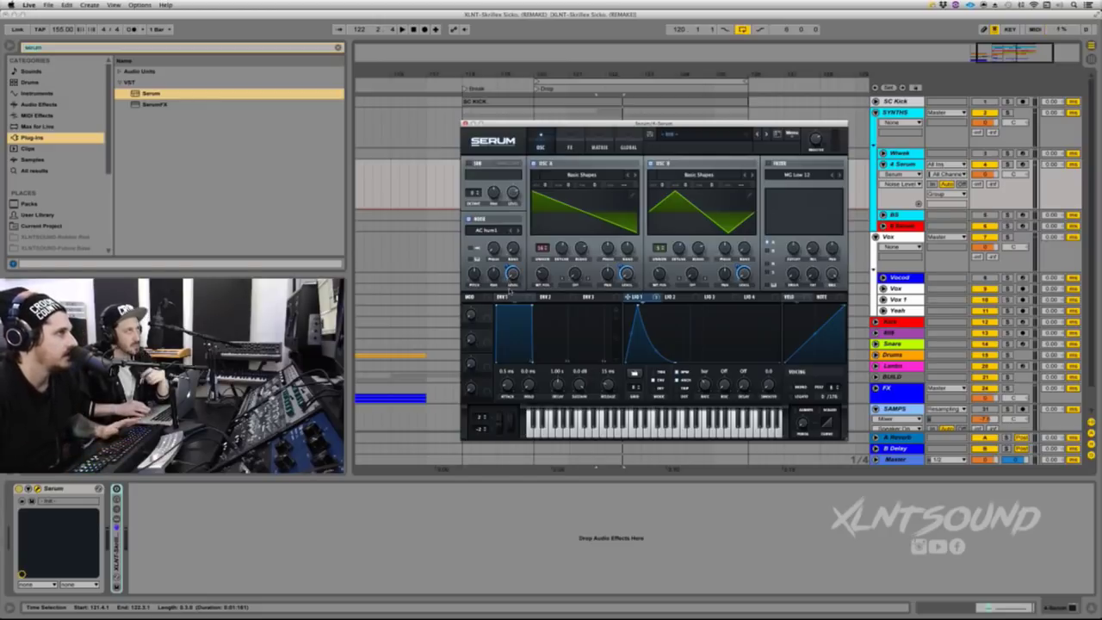
key(space)
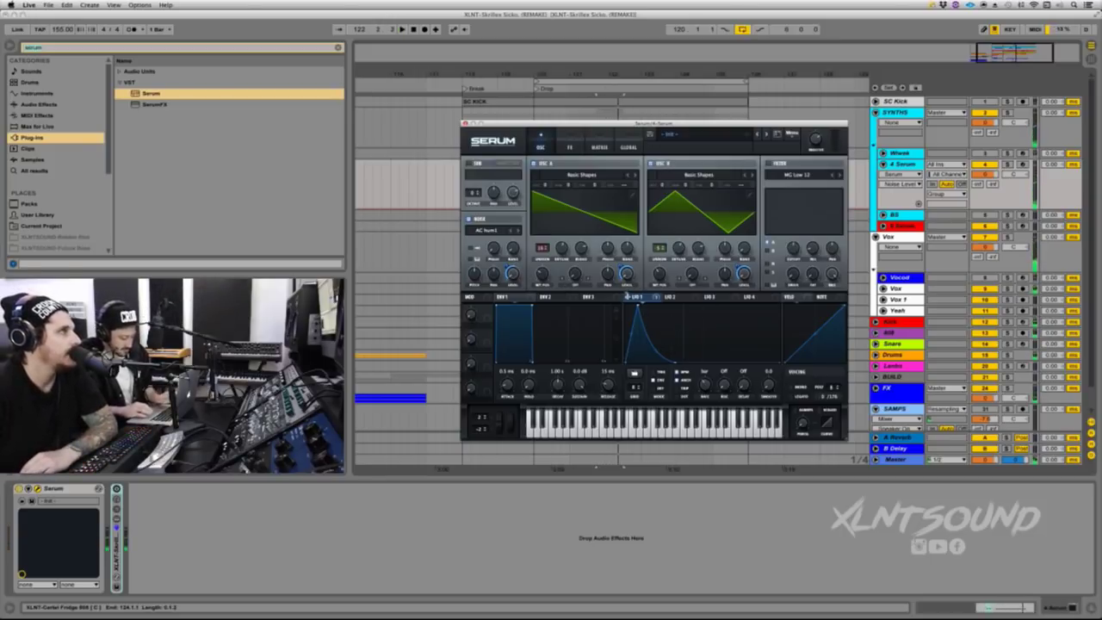
click(469, 164)
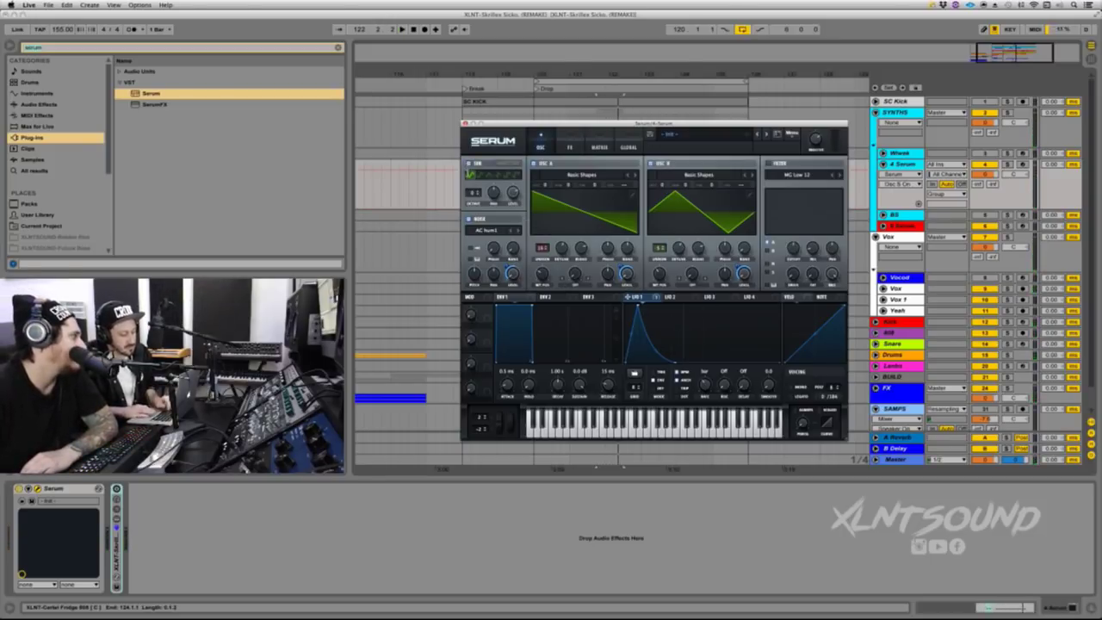
drag(472, 192, 473, 204)
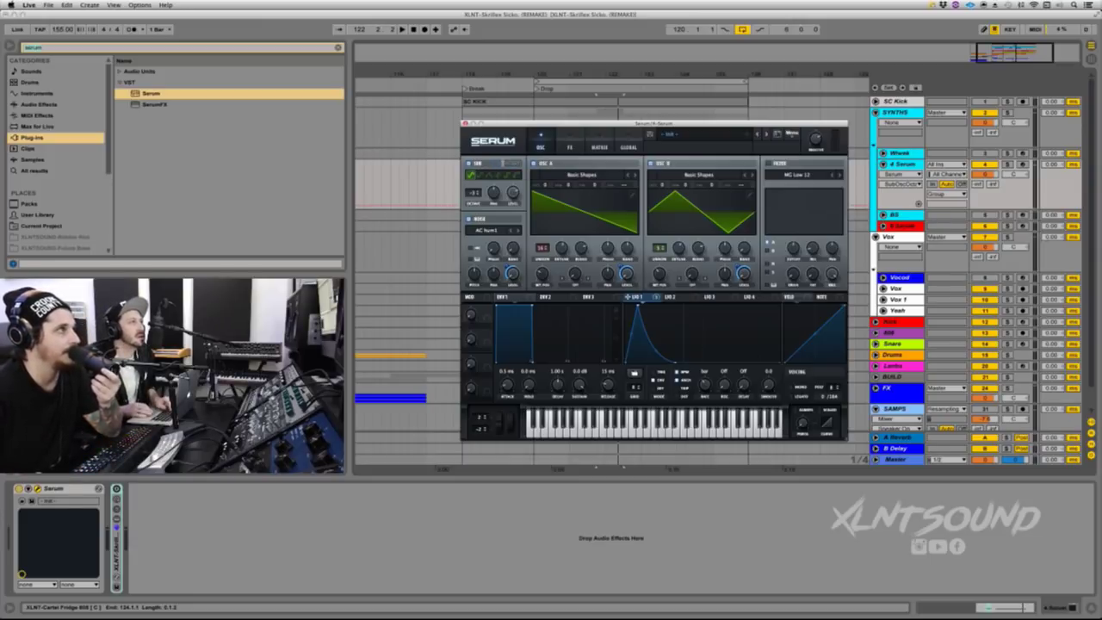
click(469, 163)
drag(473, 192, 470, 179)
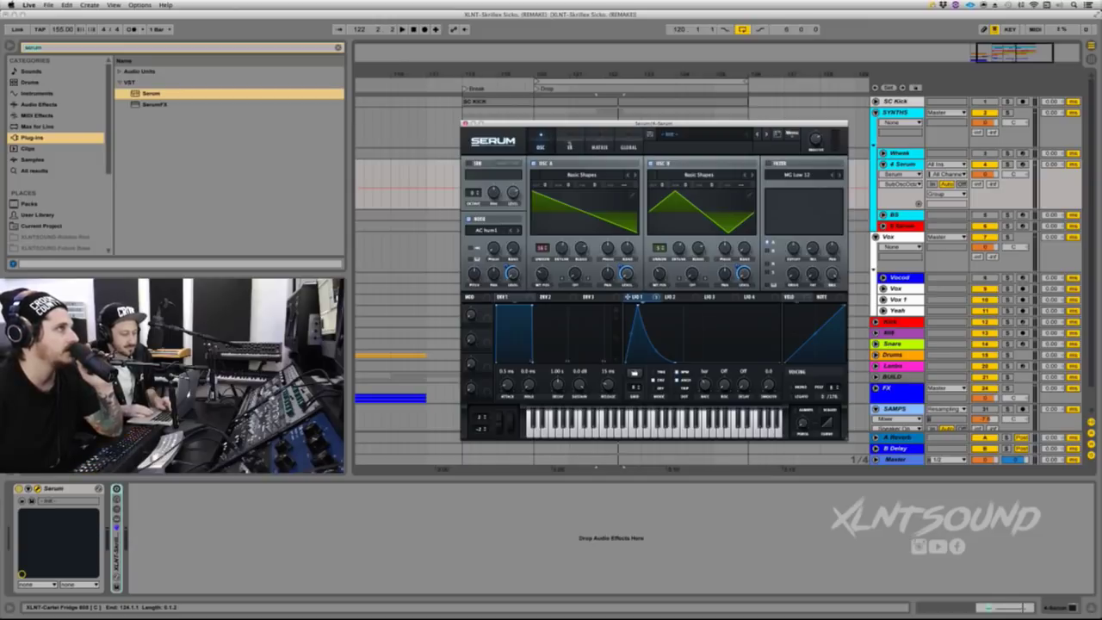
Step: Lock the effect rack and load the saved effect chain containing distortion, compressor, EQ, hyper/dimension and chorus
click(568, 142)
click(792, 135)
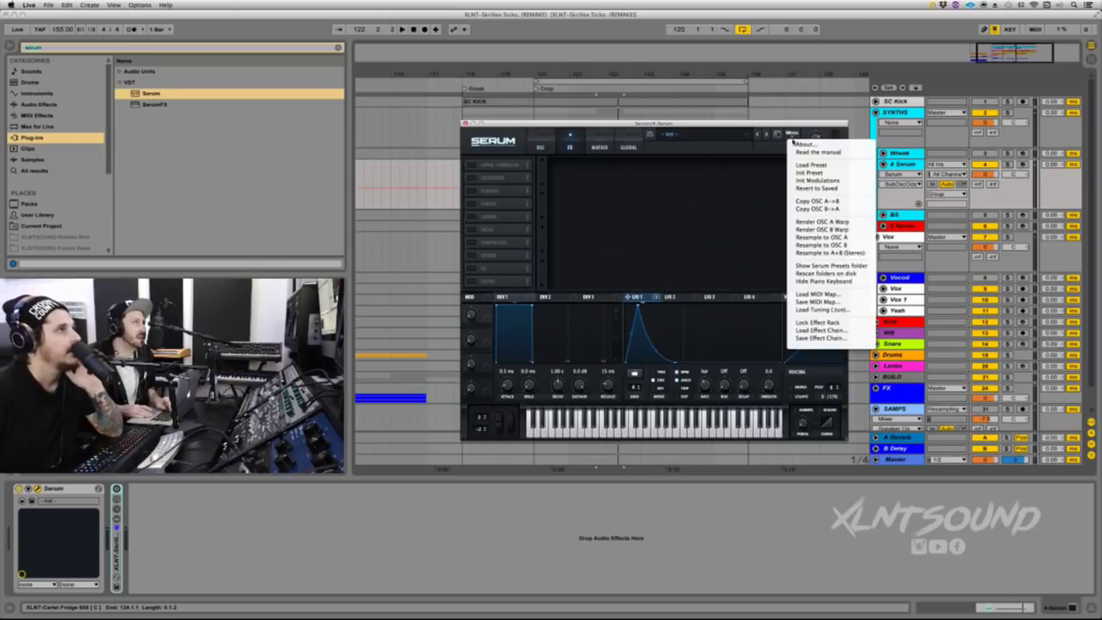
click(820, 323)
click(401, 204)
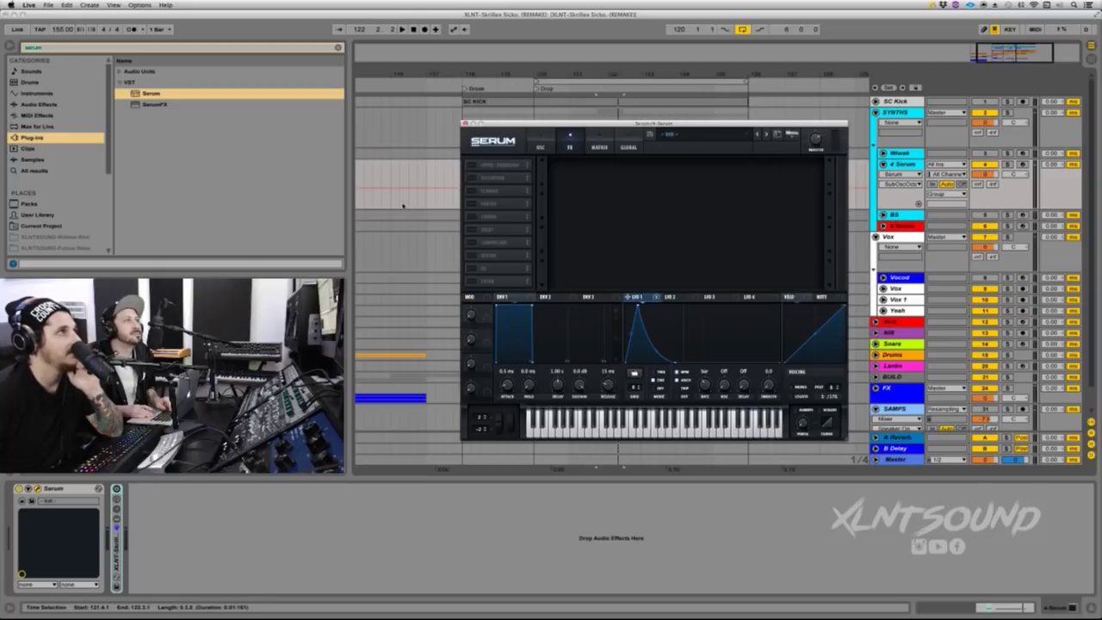
click(792, 135)
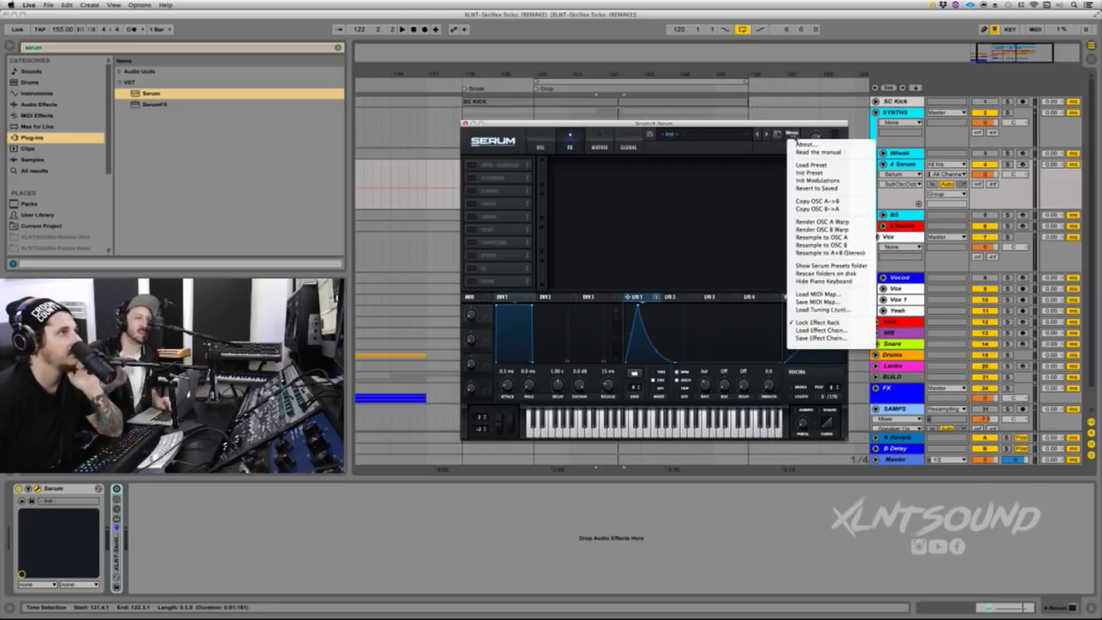
click(813, 331)
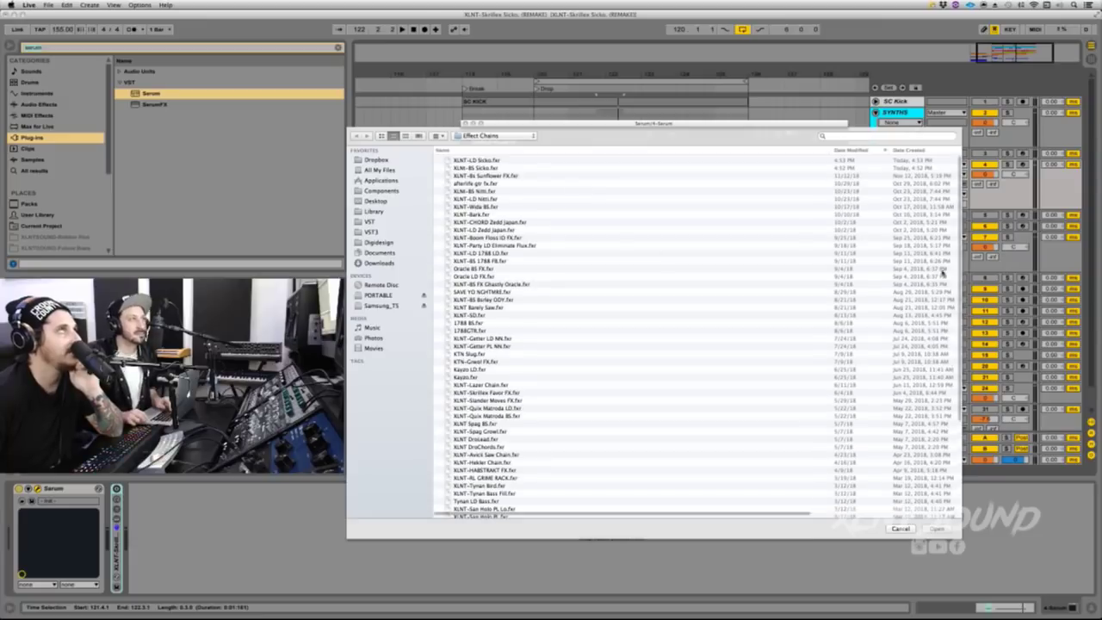
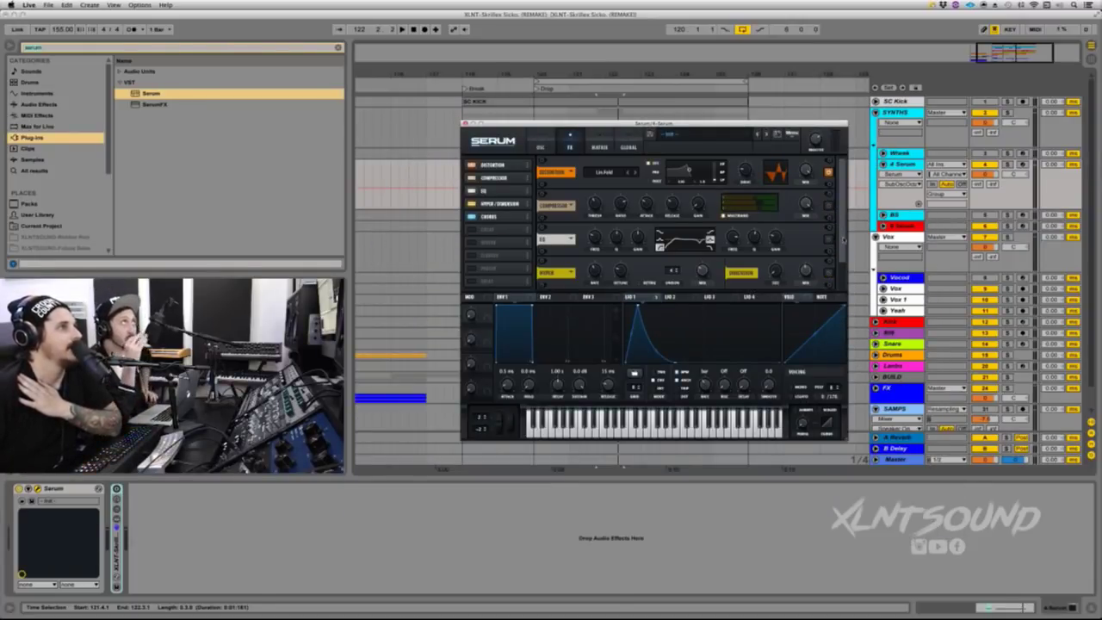
Step: Choose the Lin.Fold distortion mode, map LFO 1 to the distortion's mix, and audition the clip
scroll(841, 244, down, 2)
scroll(689, 224, up, 2)
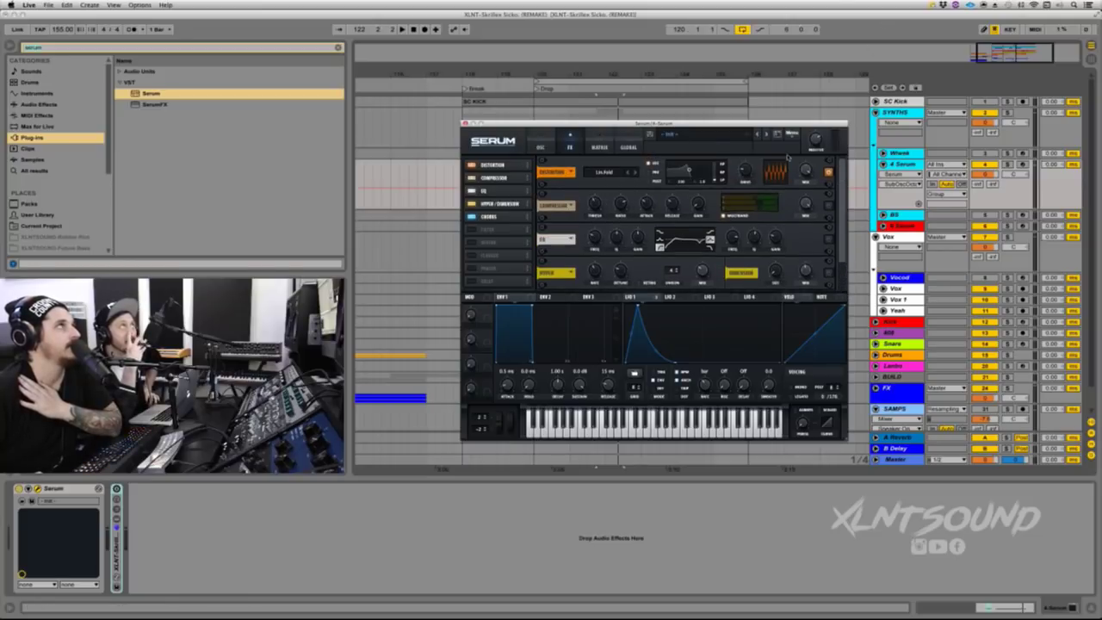
click(615, 172)
click(606, 221)
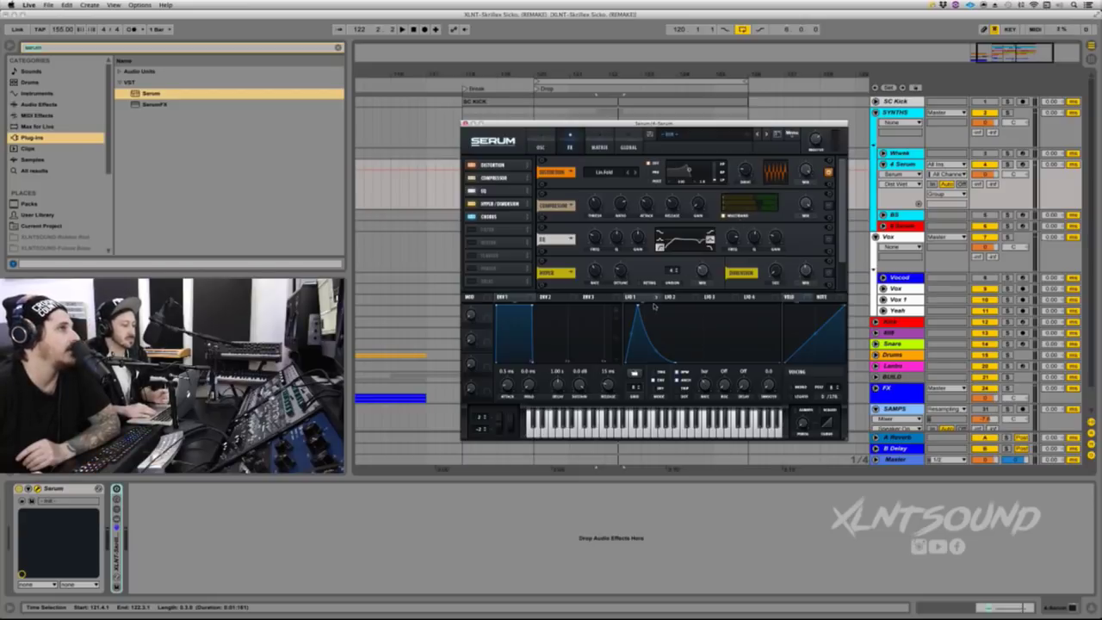
drag(640, 297, 802, 179)
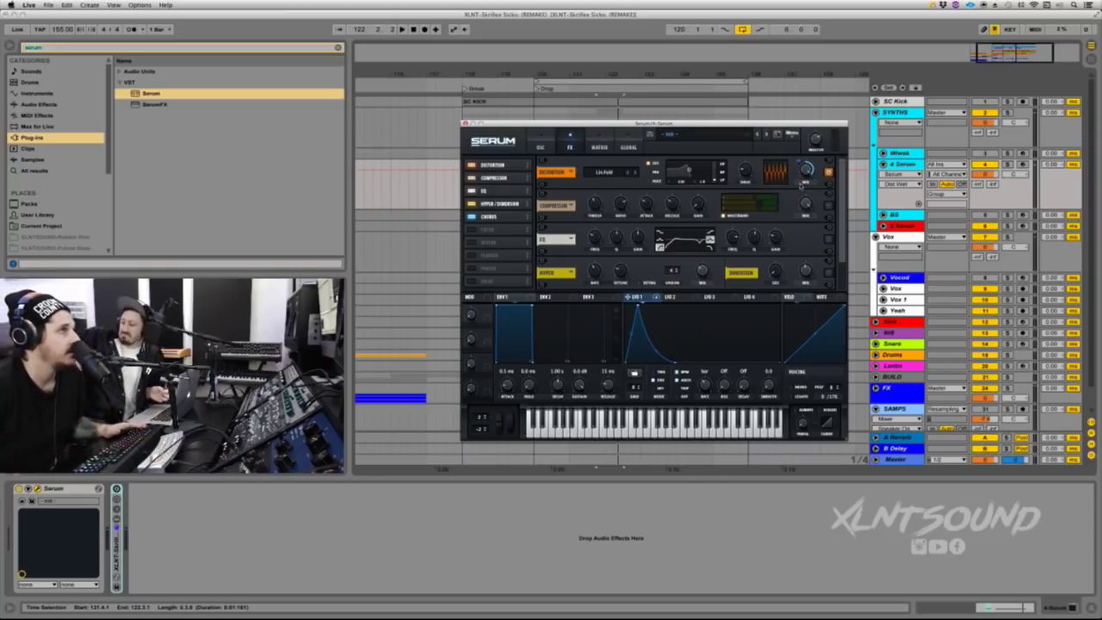
key(space)
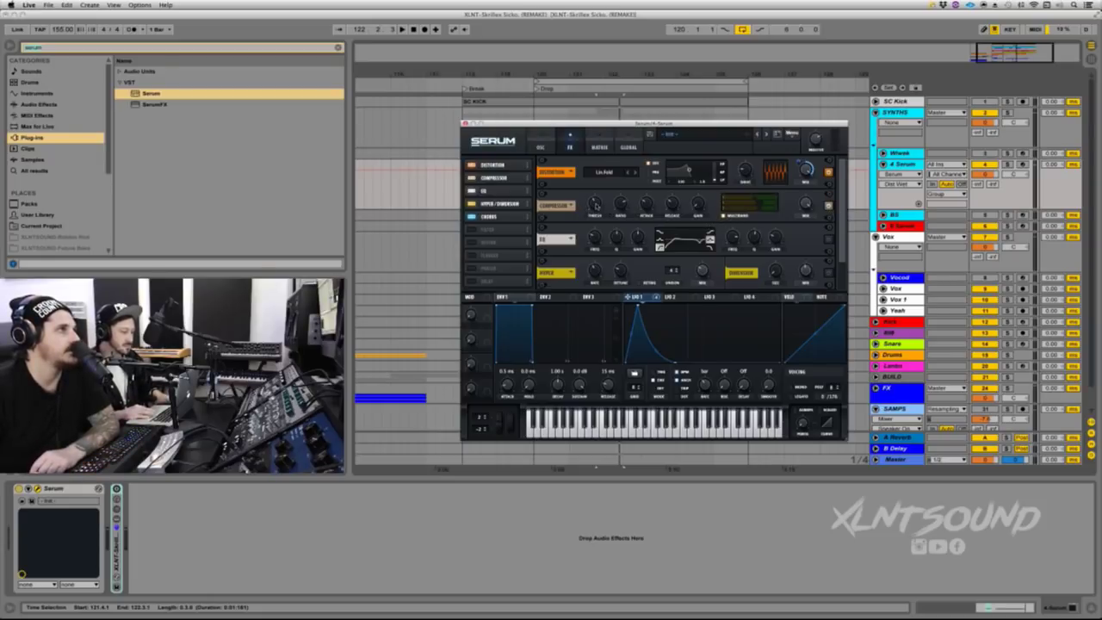
Step: Check the compressor's threshold, ratio, attack, release, gain and mix settings
click(595, 204)
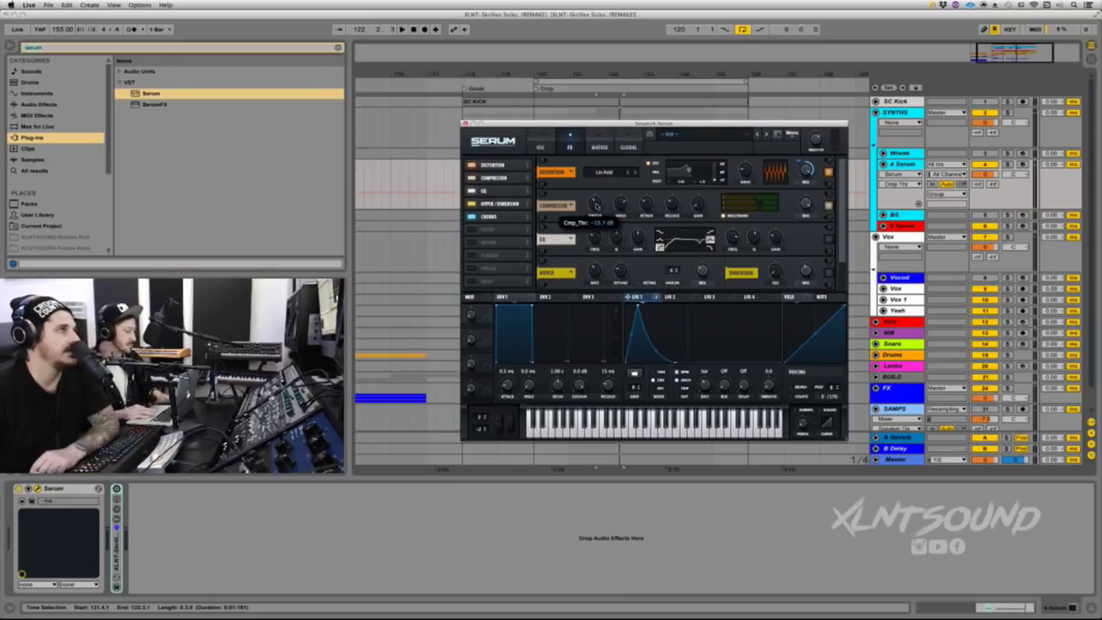
click(621, 204)
click(646, 204)
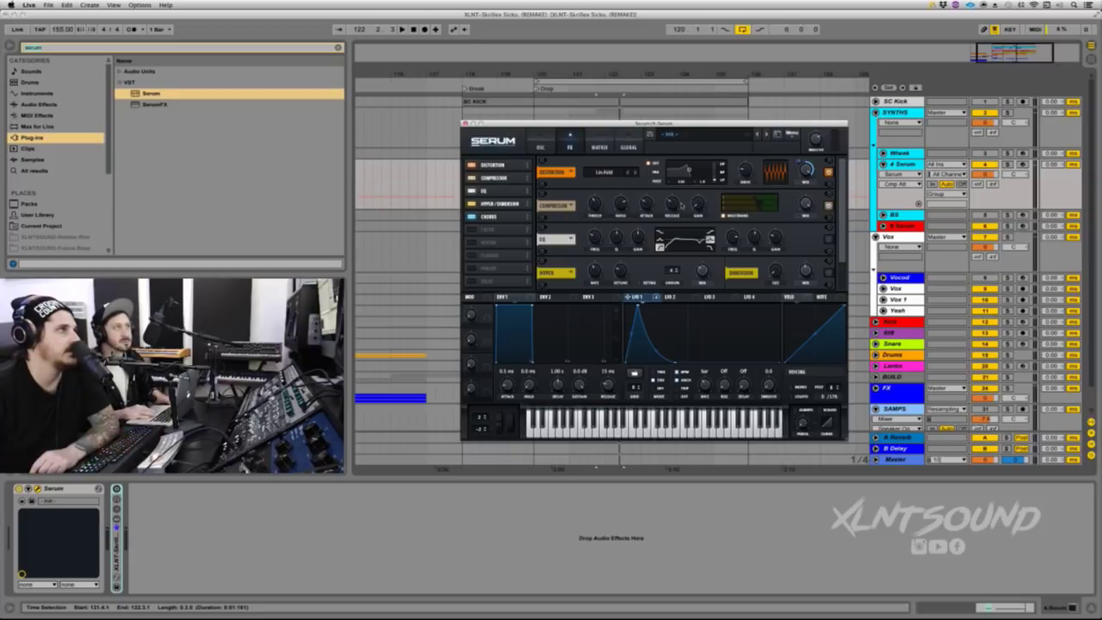
click(672, 204)
click(698, 204)
click(804, 205)
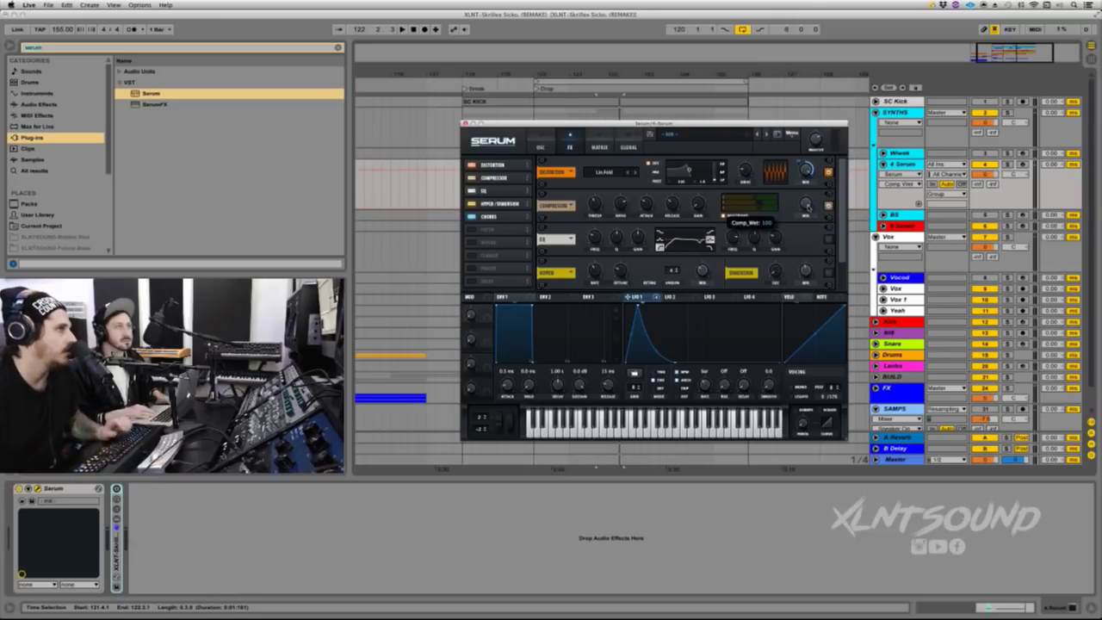
Step: Map LFO 1 to the compressor's gain, reduce the modulation to a small amount, and audition the clip
key(space)
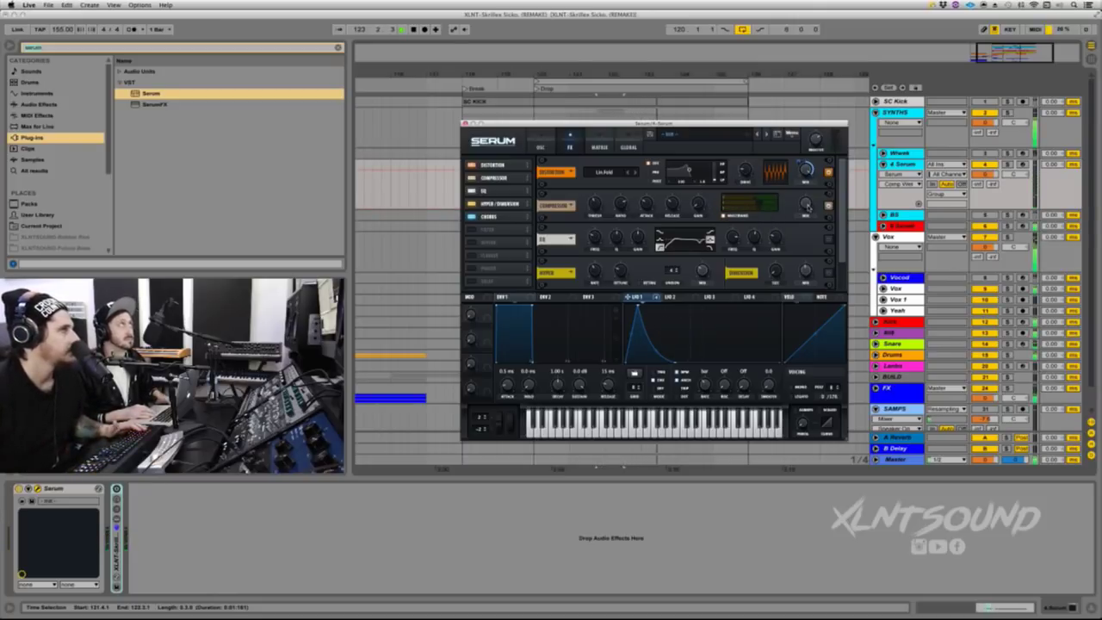
drag(652, 299, 690, 200)
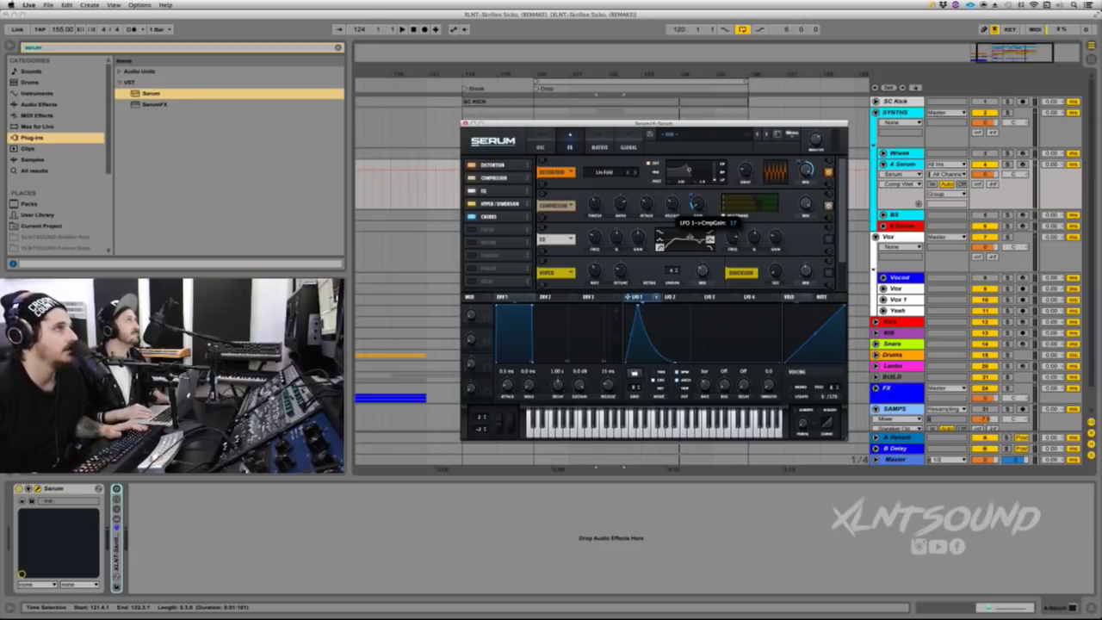
drag(689, 238, 690, 241)
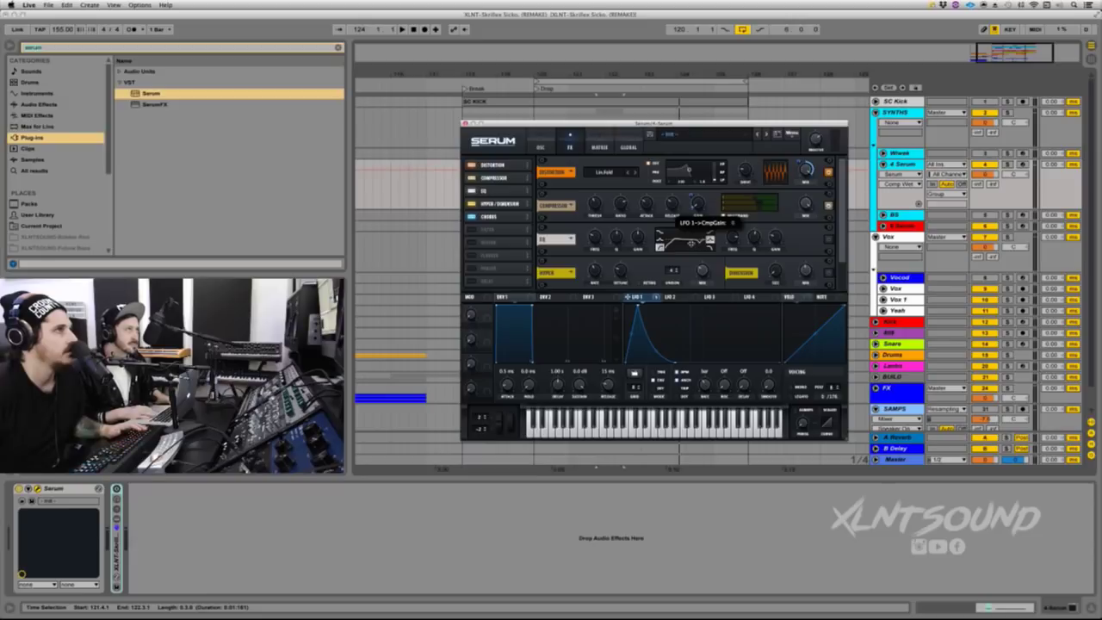
key(space)
key(space)
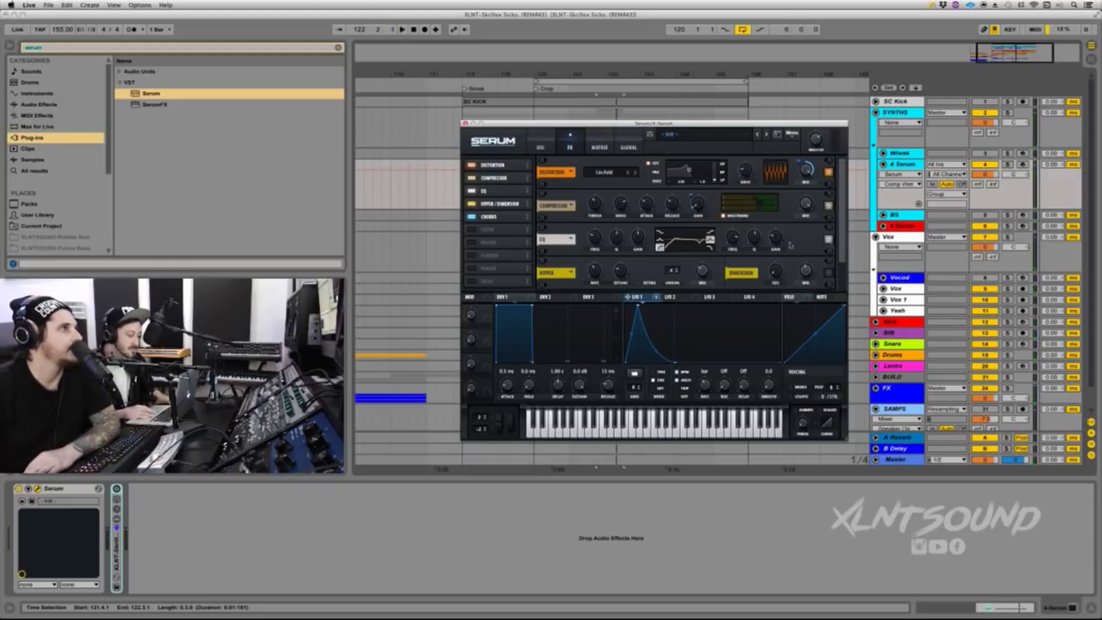
Step: Check the EQ's low-band and high-band frequency, Q and gain settings and listen to the clip
click(595, 242)
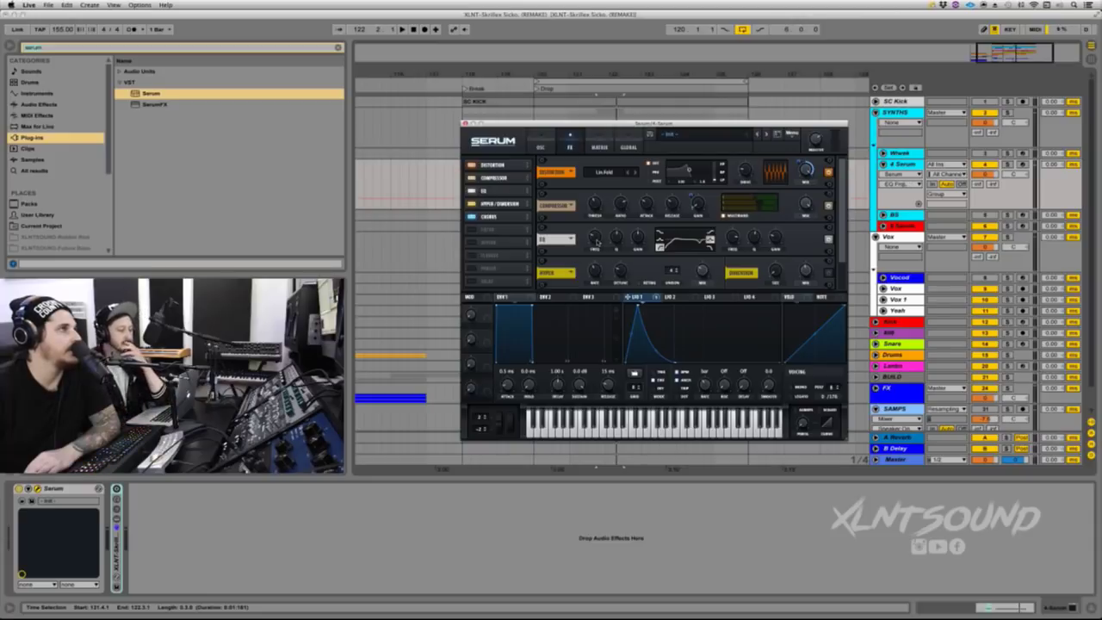
click(616, 242)
click(636, 238)
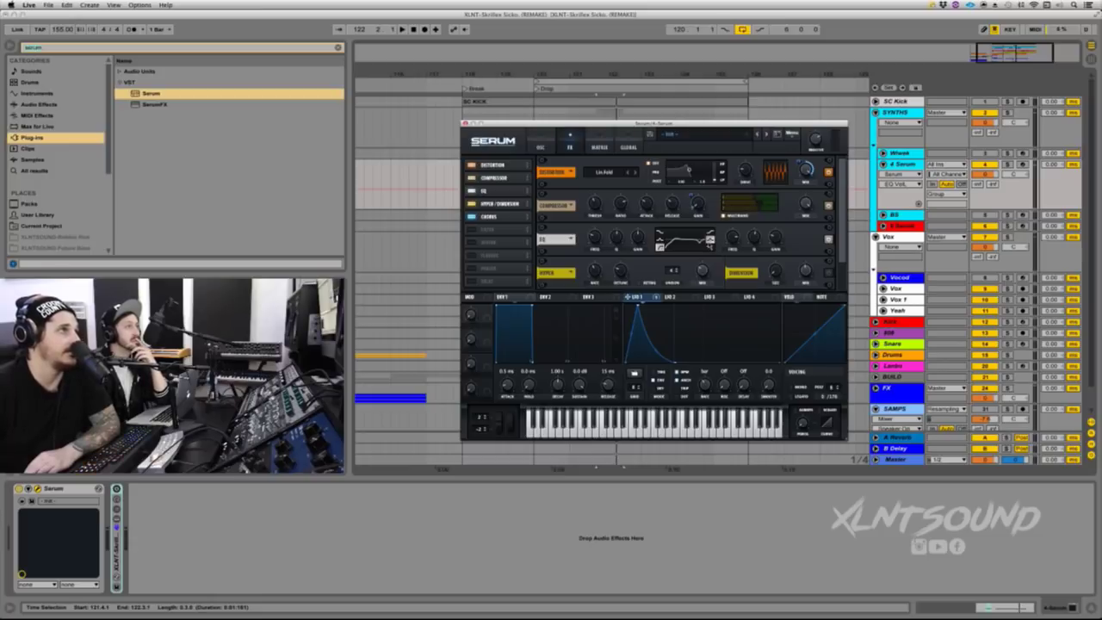
click(730, 237)
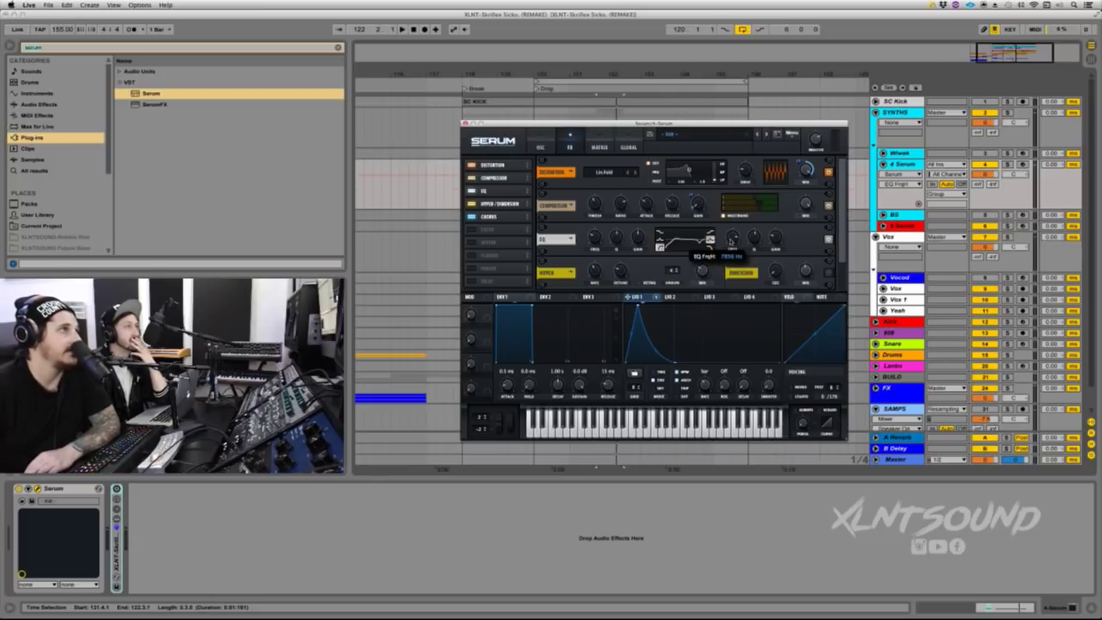
click(754, 238)
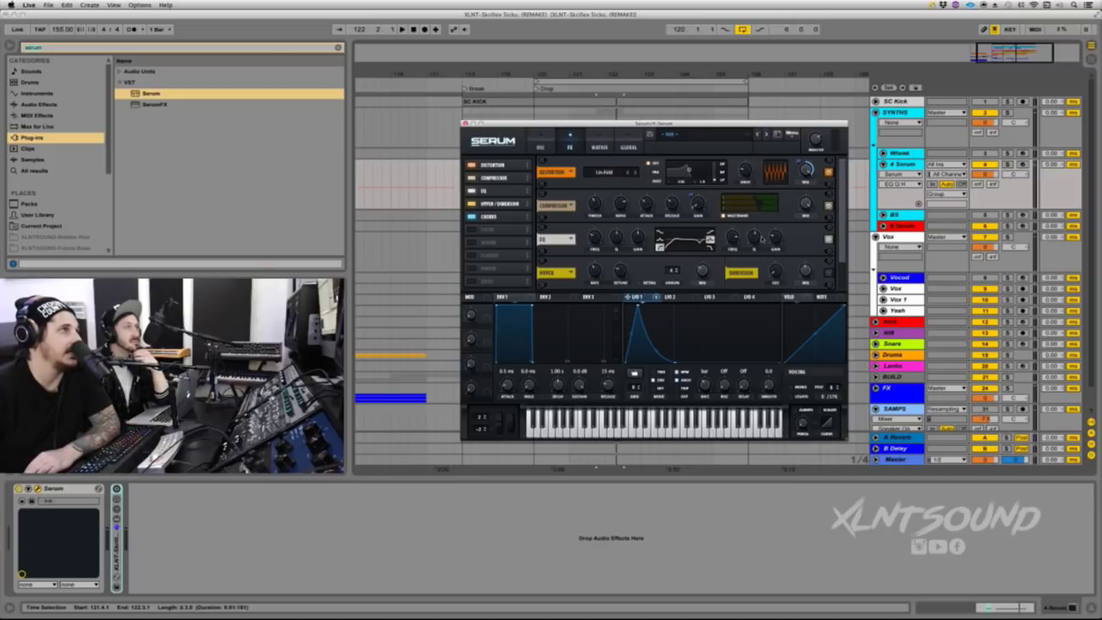
click(775, 238)
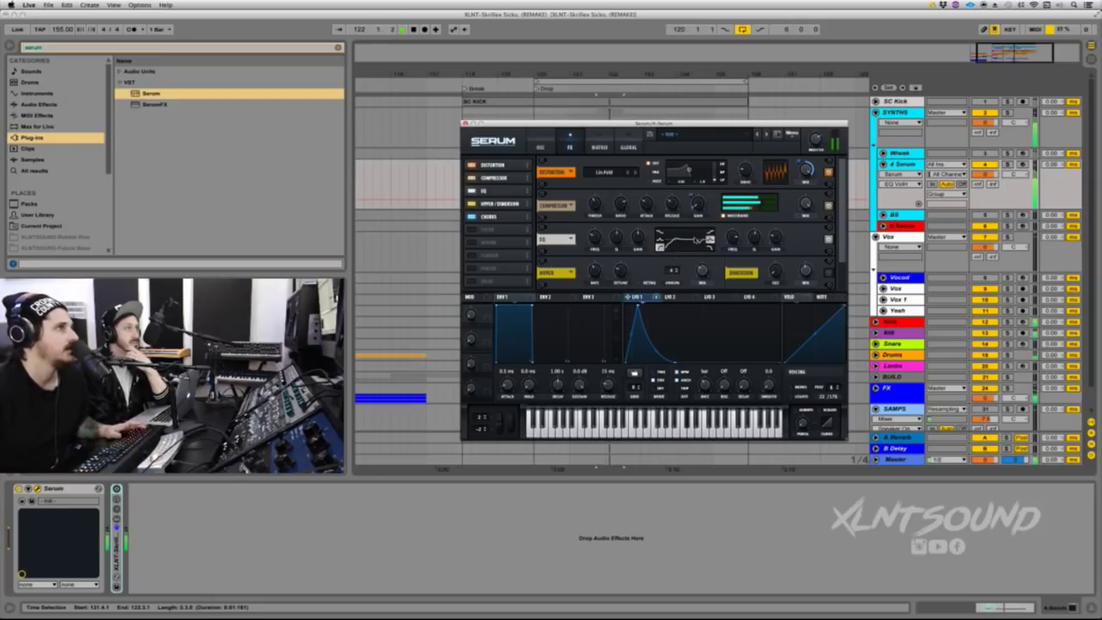
Step: Check the Hyper/Dimension effect's rate, detune, hyper mix and dimension mix settings while auditioning the clip
scroll(840, 222, down, 2)
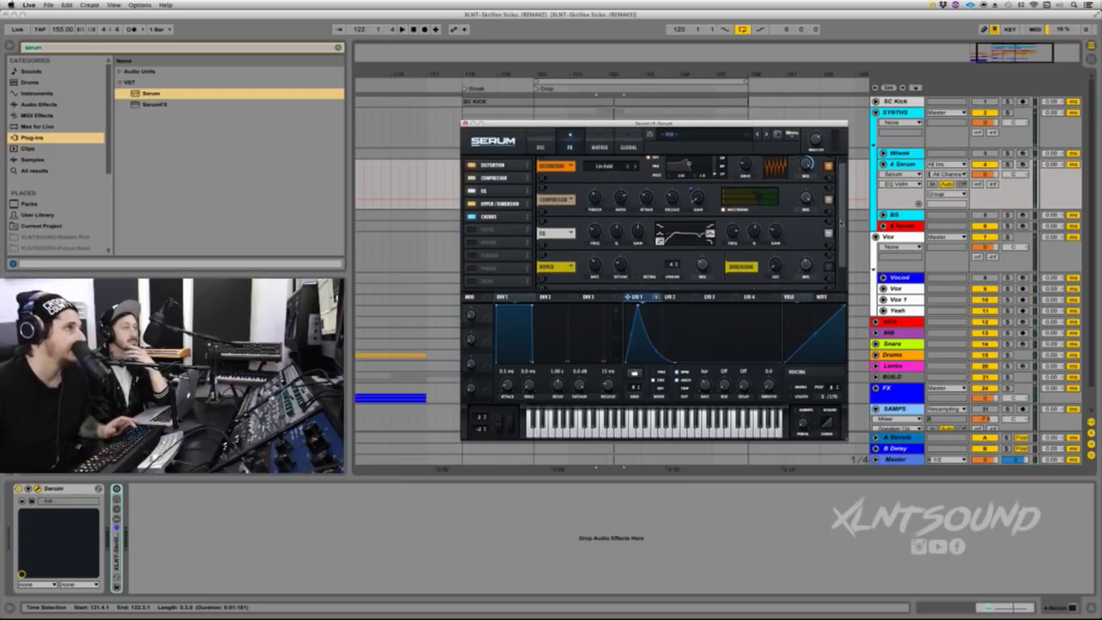
scroll(651, 237, down, 3)
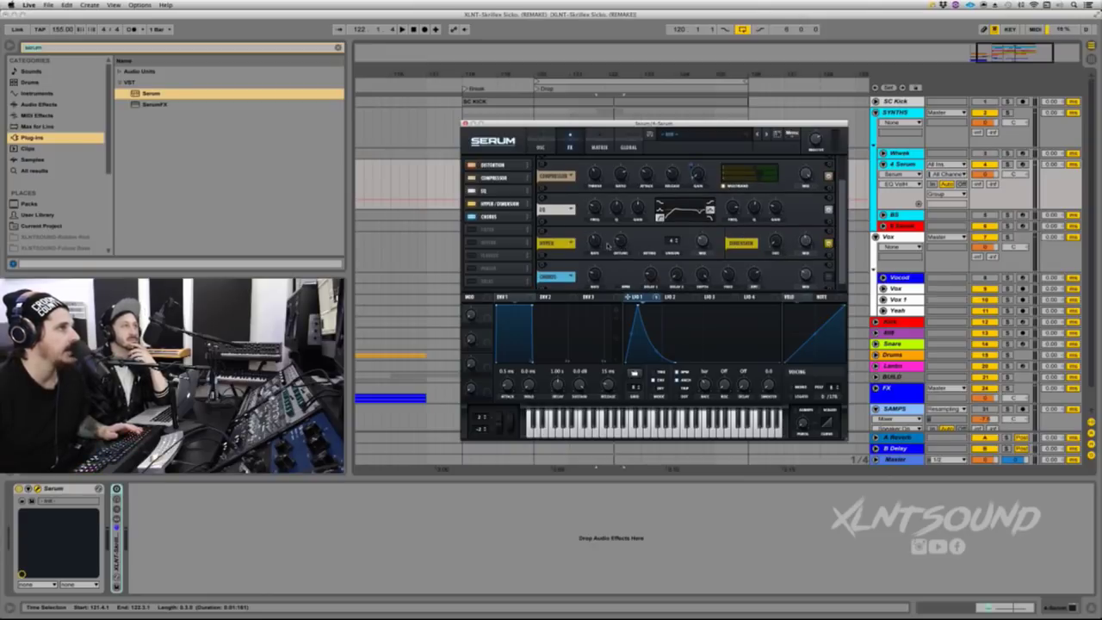
click(594, 241)
click(619, 241)
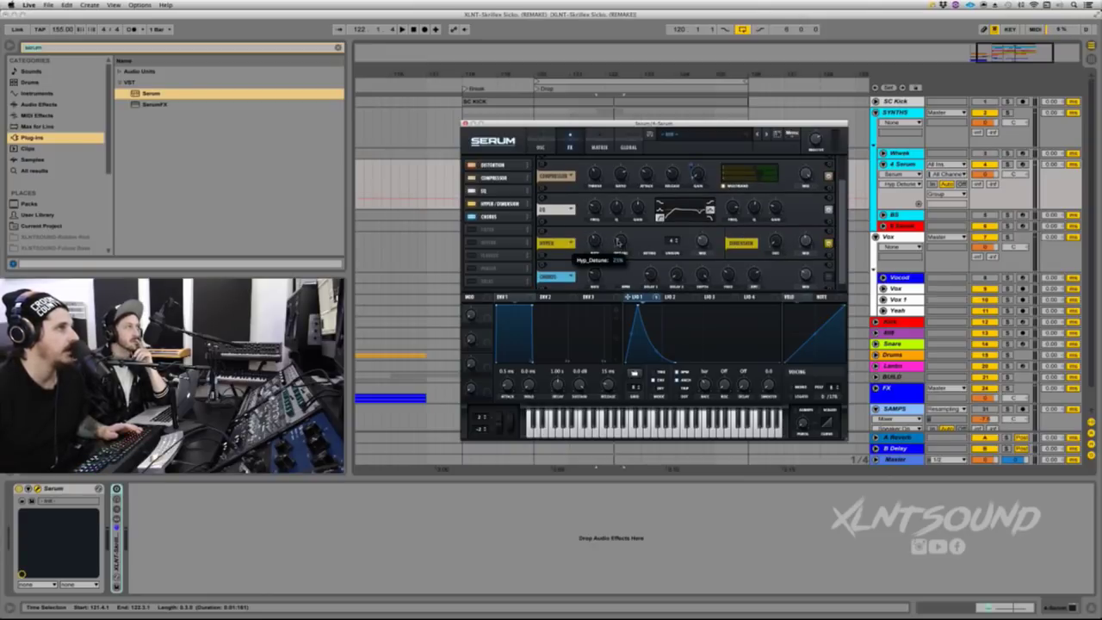
click(702, 242)
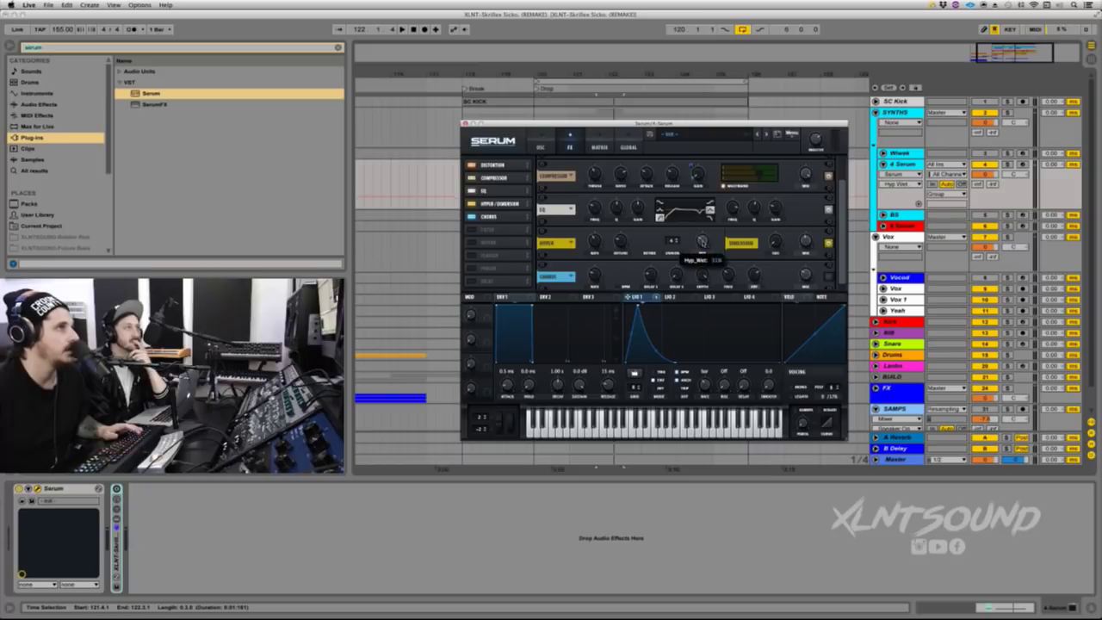
click(806, 242)
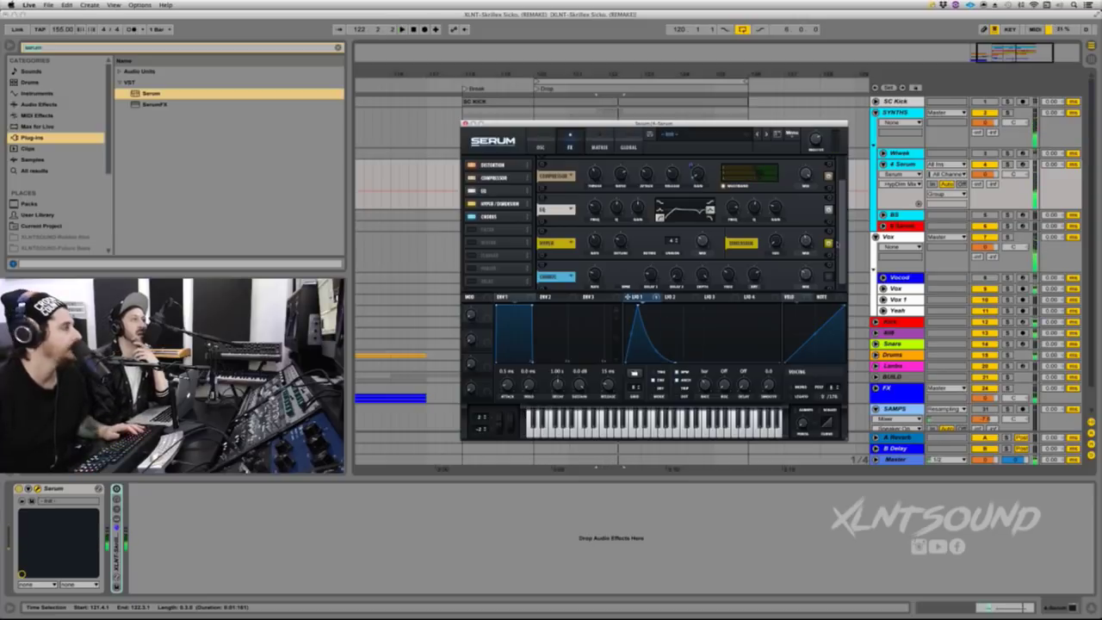
Step: Check the chorus's rate, delay, depth, feedback, filter and mix settings, and take the chorus out of bypass
scroll(826, 249, down, 1)
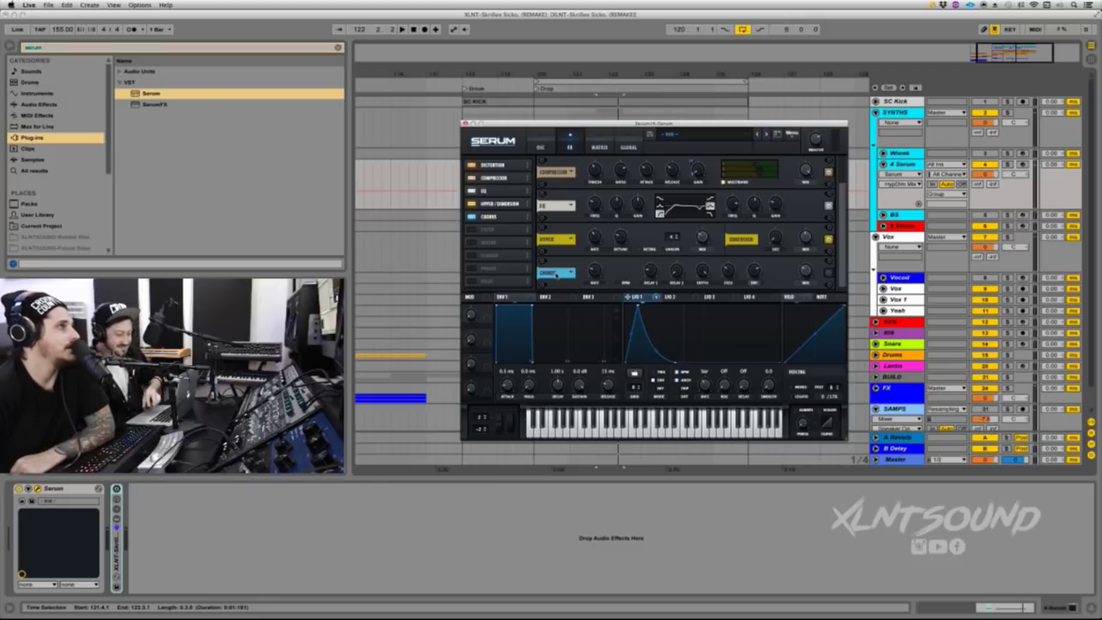
click(592, 272)
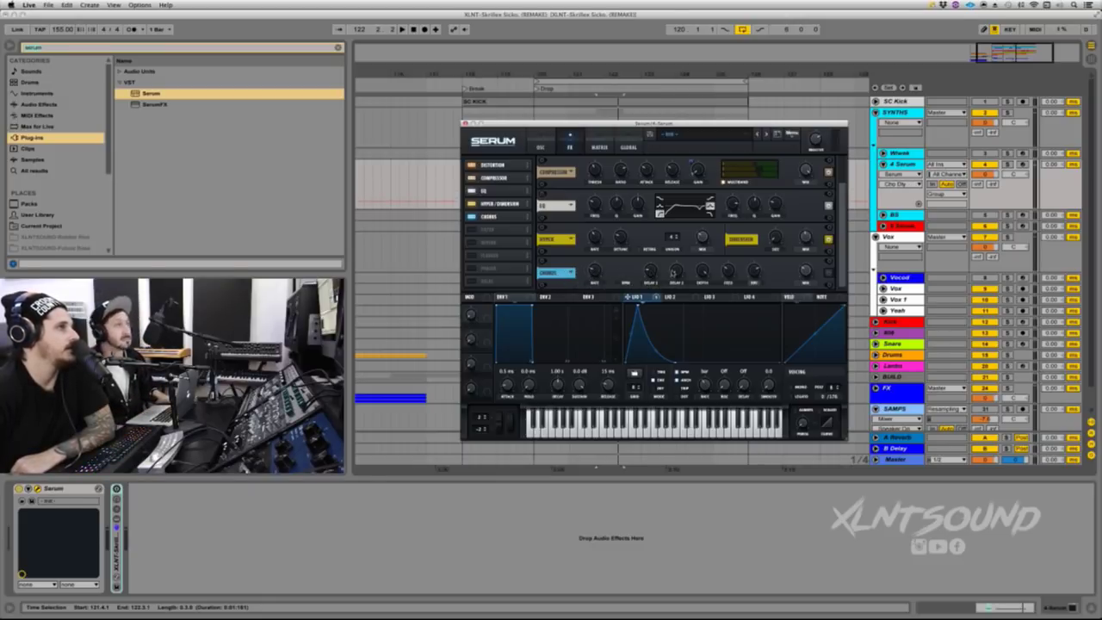
click(677, 272)
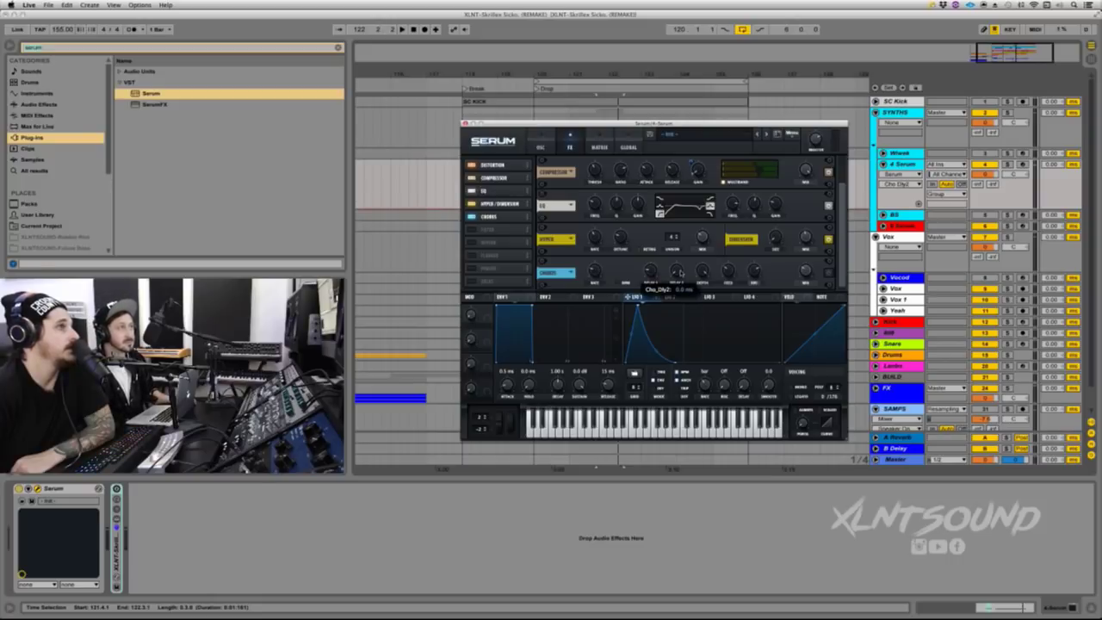
click(704, 272)
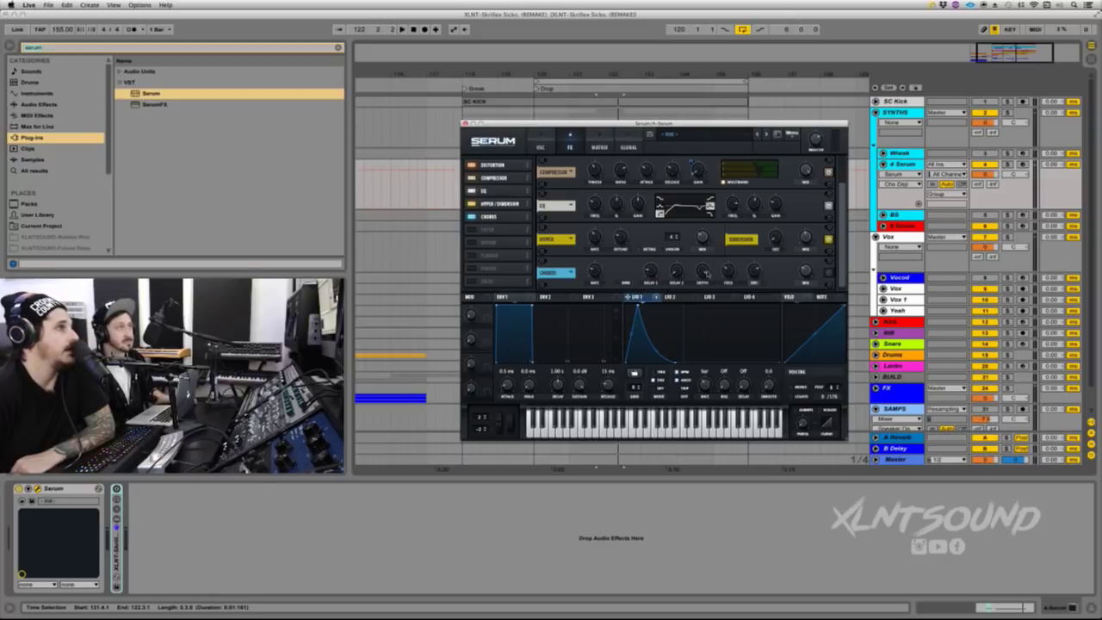
click(729, 274)
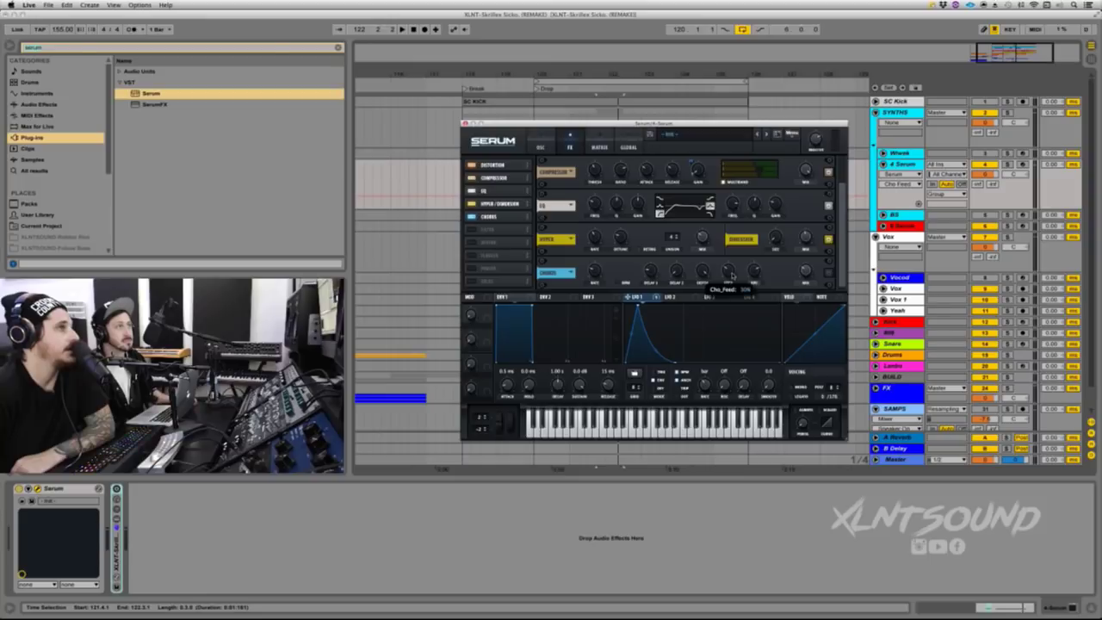
click(754, 274)
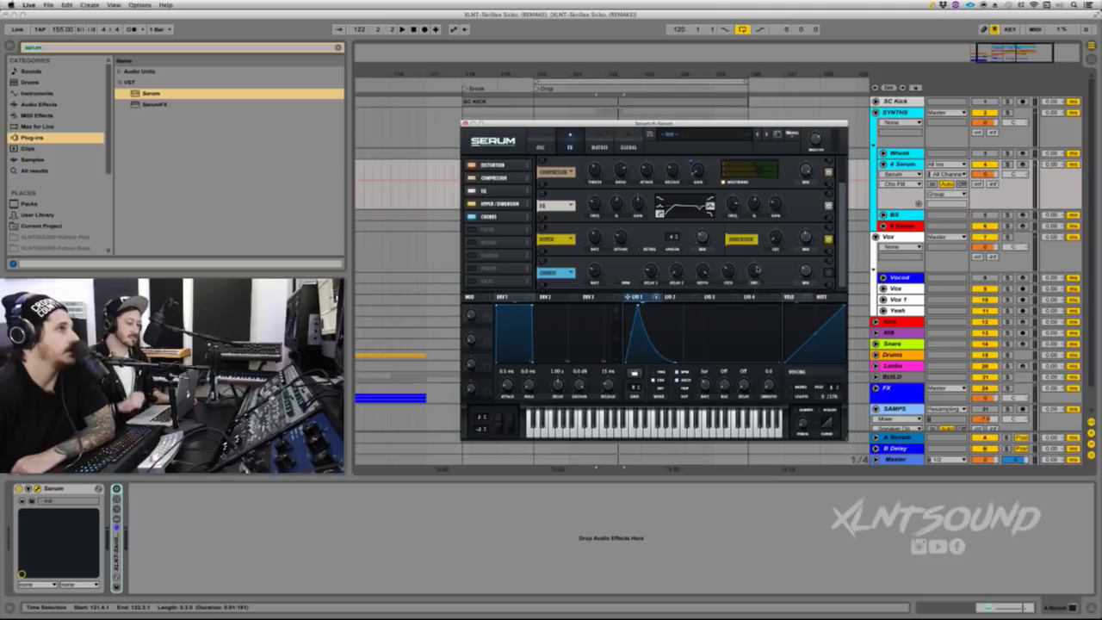
mouse_move(758, 270)
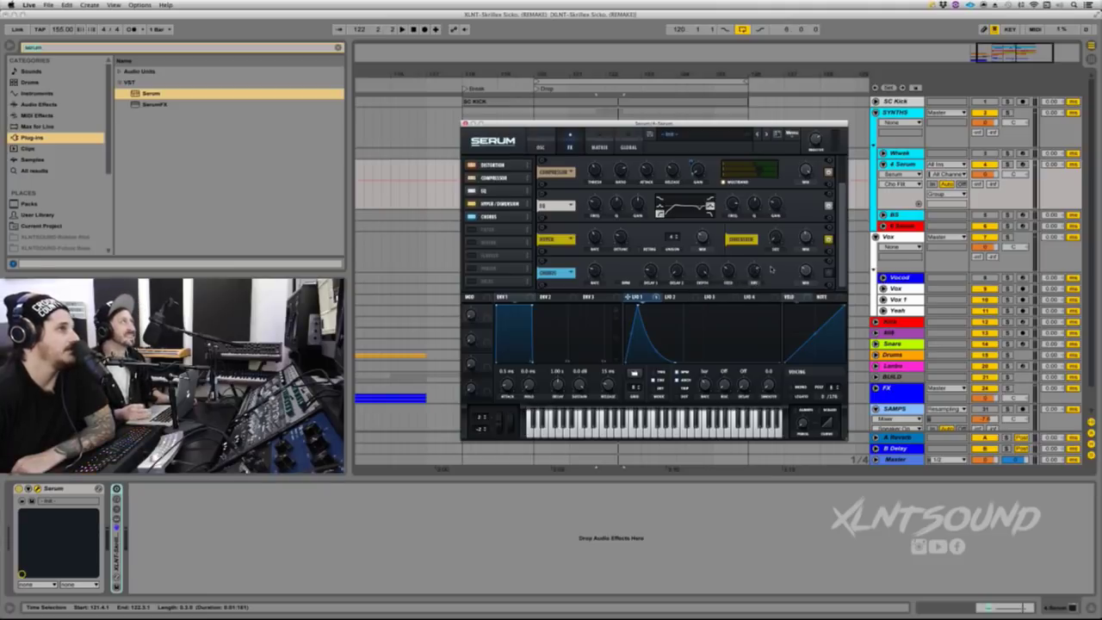
click(805, 270)
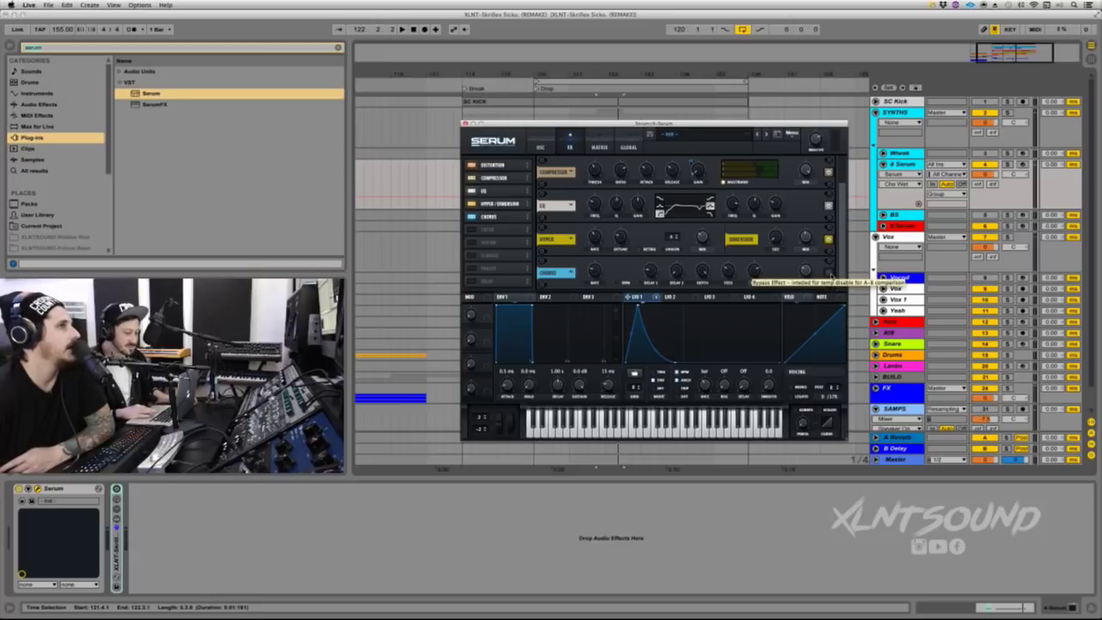
click(830, 274)
mouse_move(808, 272)
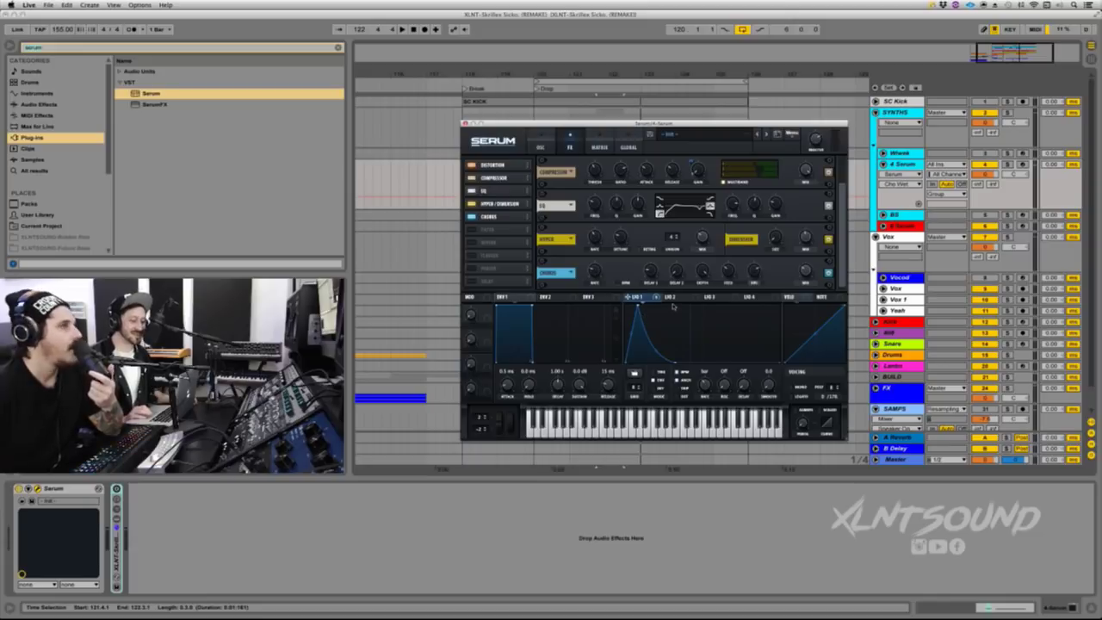
Step: Map LFO 1 to the compressor's threshold with a slight negative amount and audition the clip
click(673, 297)
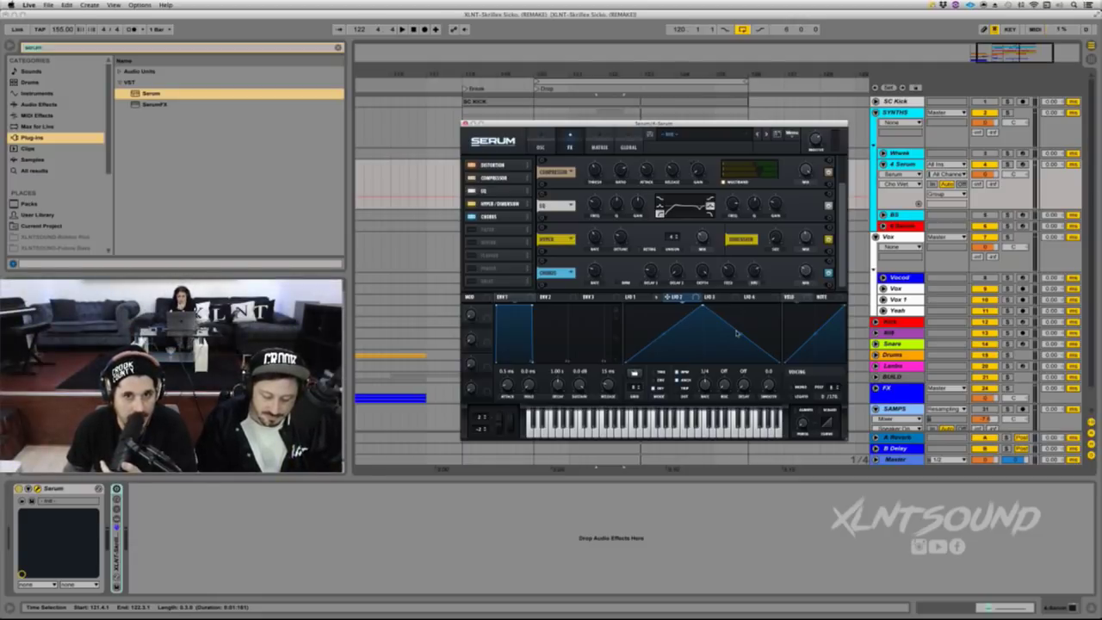
click(642, 302)
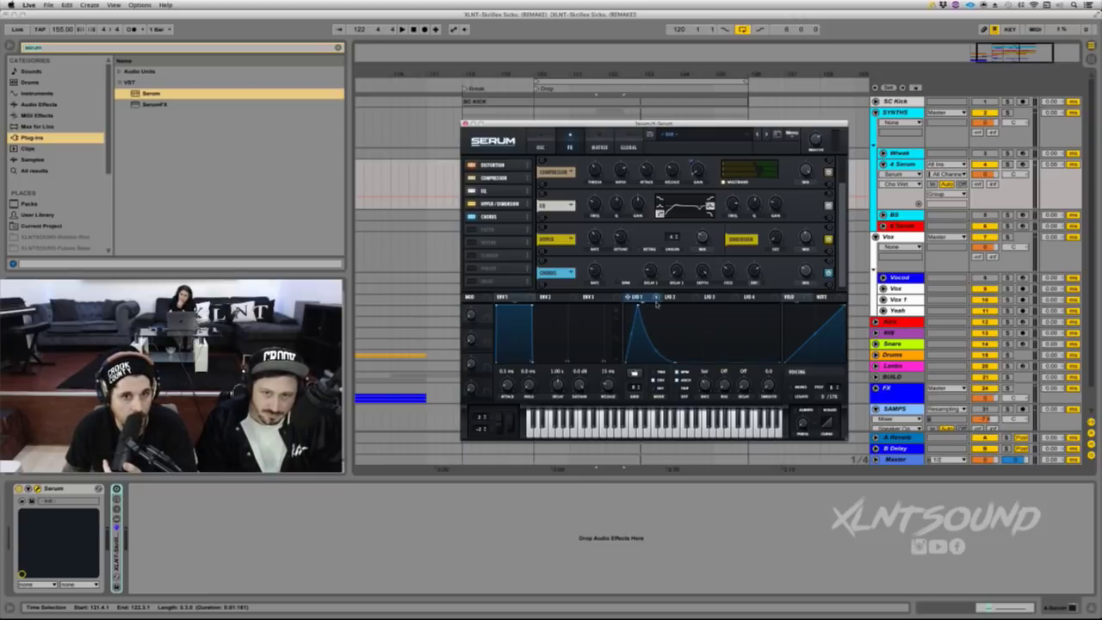
mouse_move(655, 303)
mouse_down()
mouse_move(661, 270)
mouse_move(592, 169)
mouse_move(586, 195)
mouse_up()
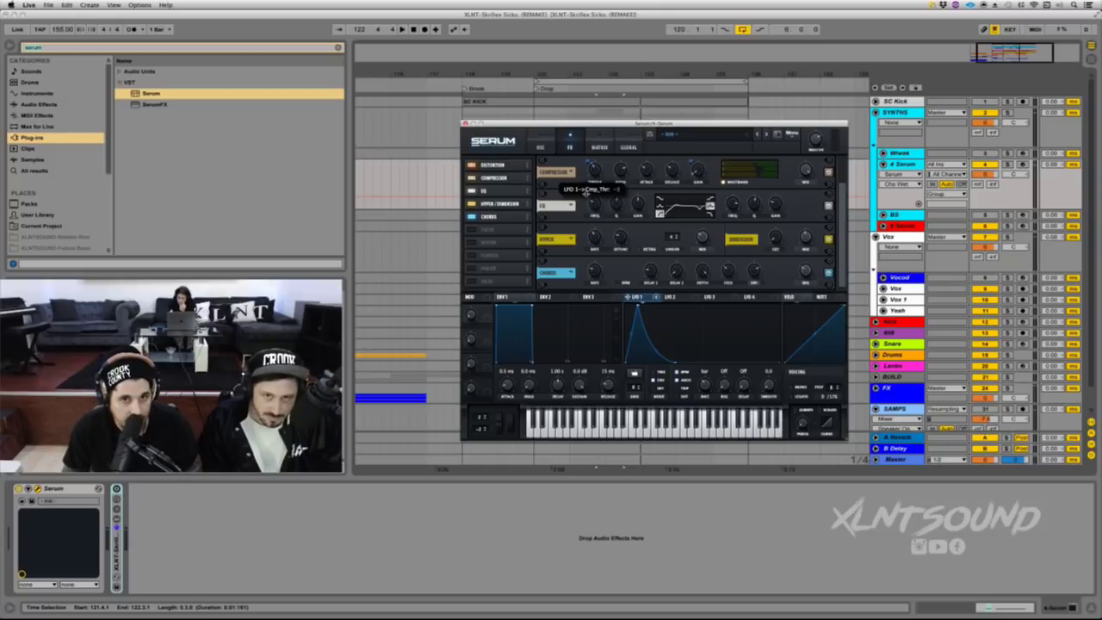
key(space)
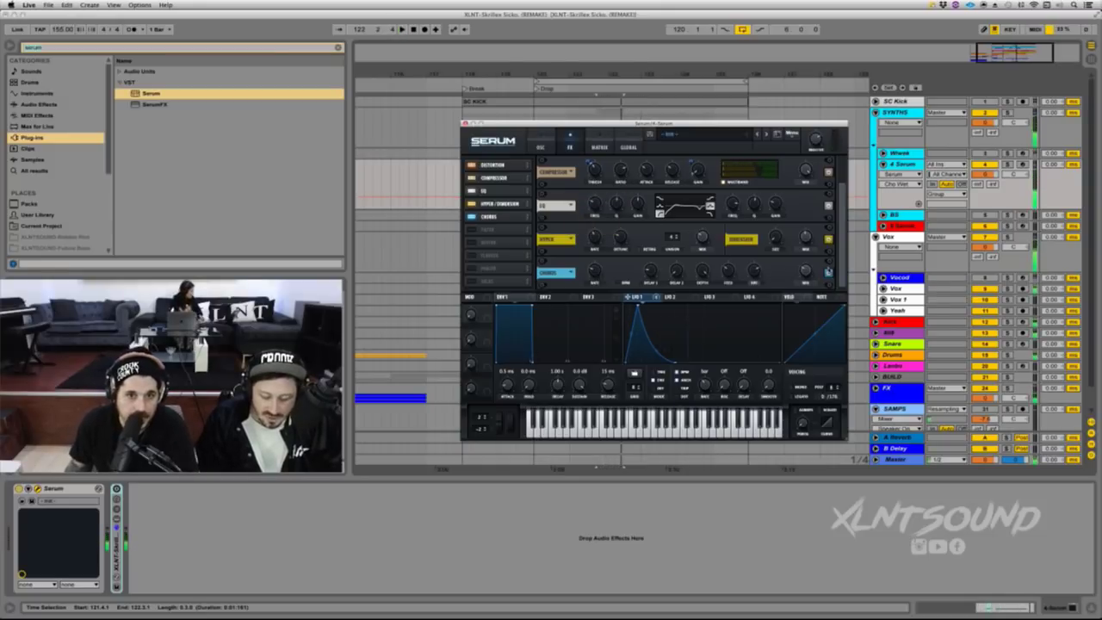
Step: Reshape LFO 2 into a curved early peak that dips slightly below mid-level and settles into a flat mid-level tail
click(697, 298)
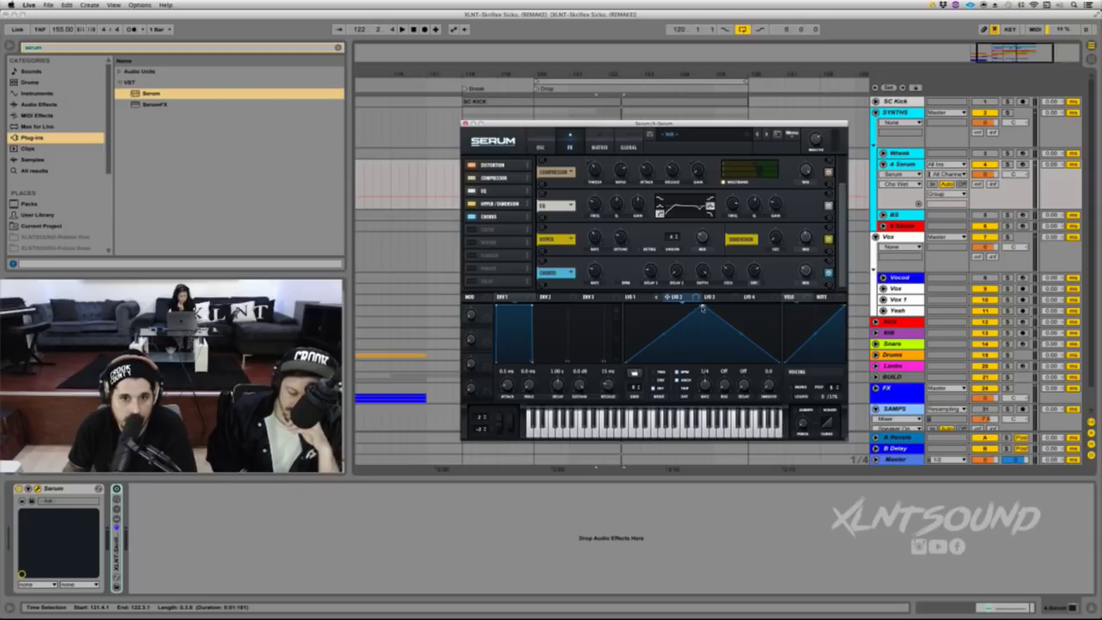
drag(701, 308, 646, 306)
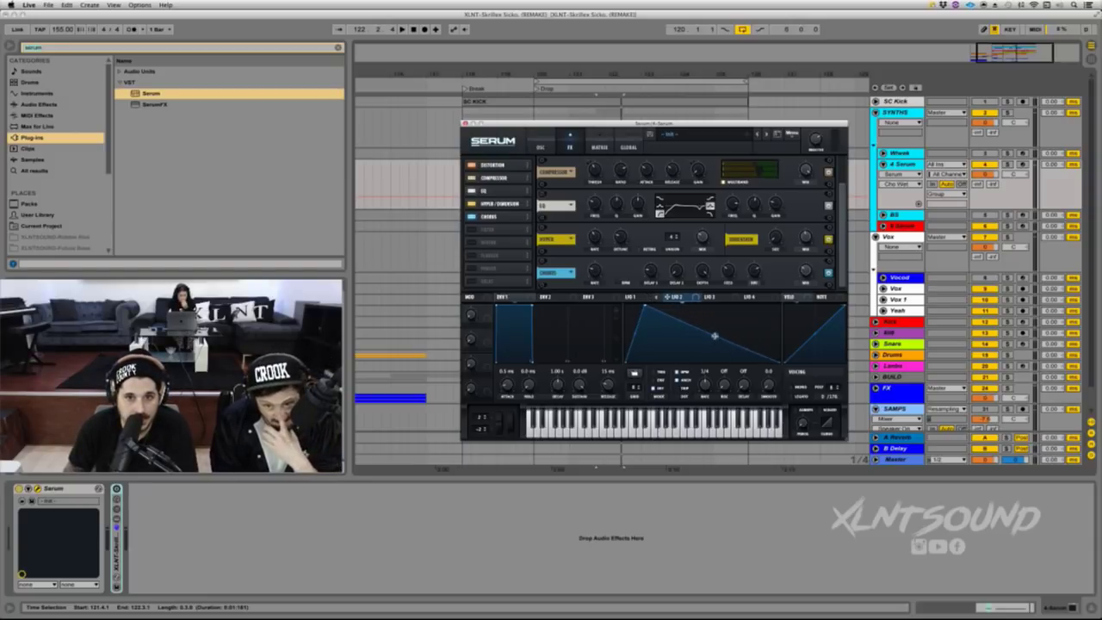
drag(714, 335, 702, 333)
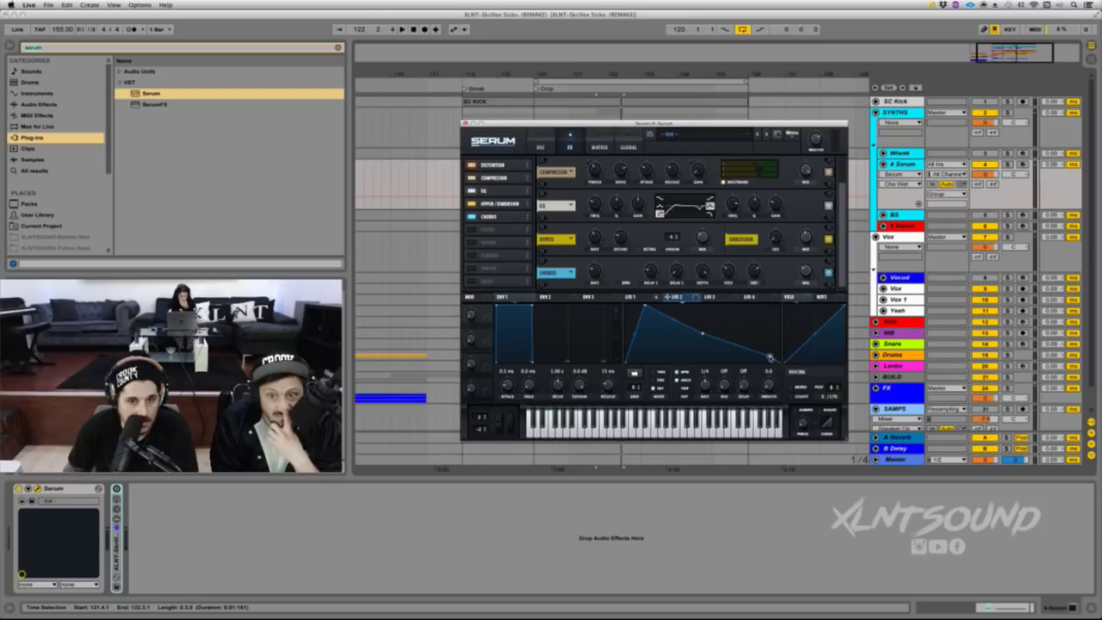
drag(770, 356, 800, 335)
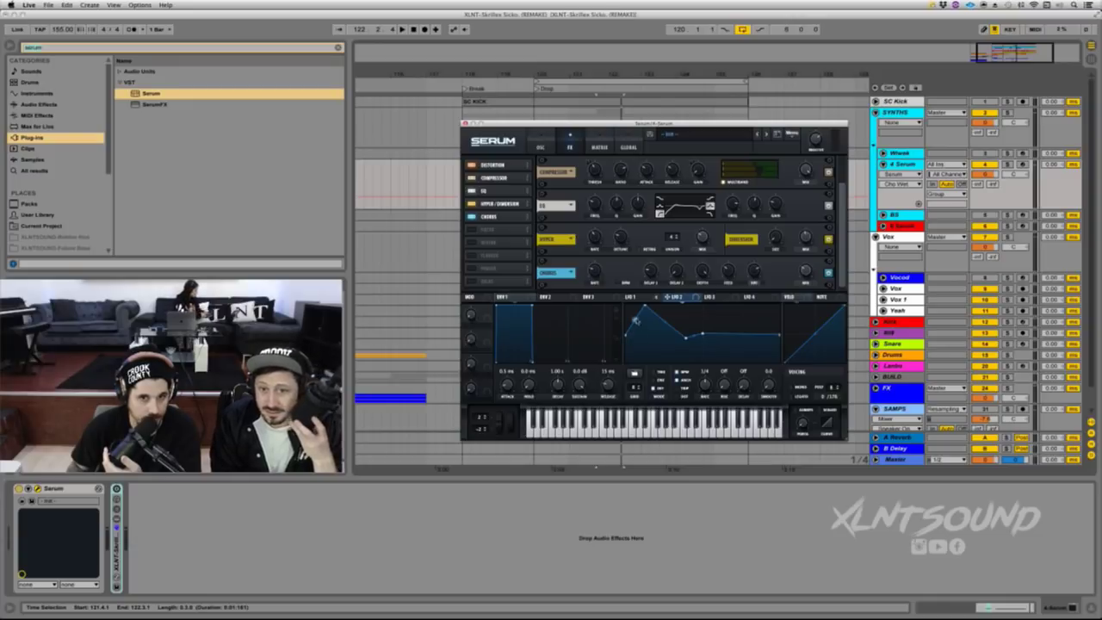
drag(643, 306, 633, 308)
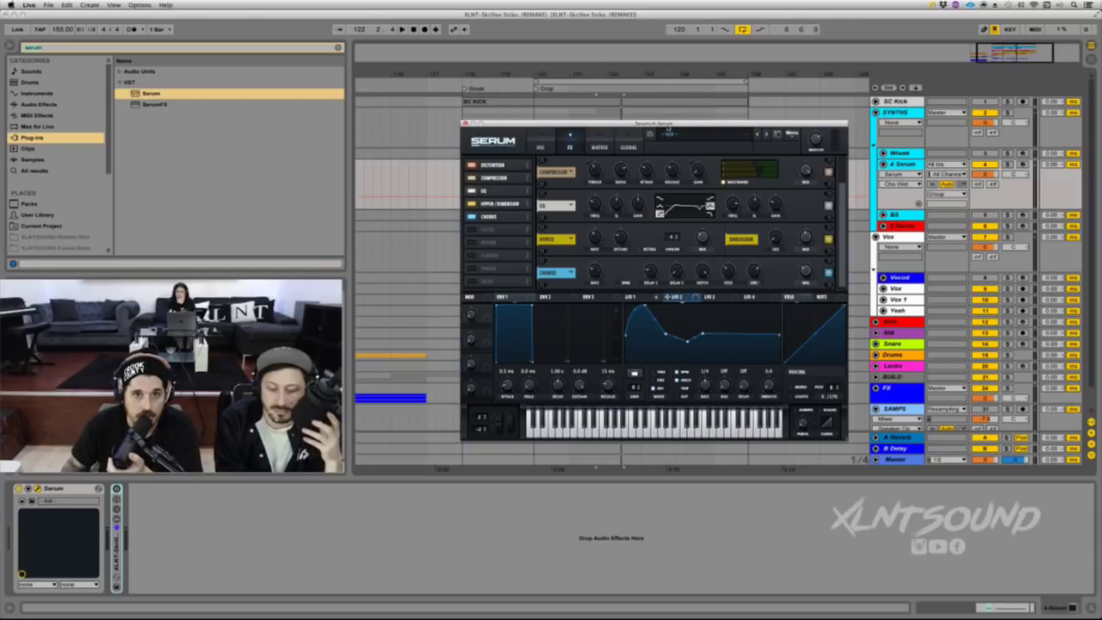
Step: Set LFO 2 to Trig mode and its rate to bar
click(600, 146)
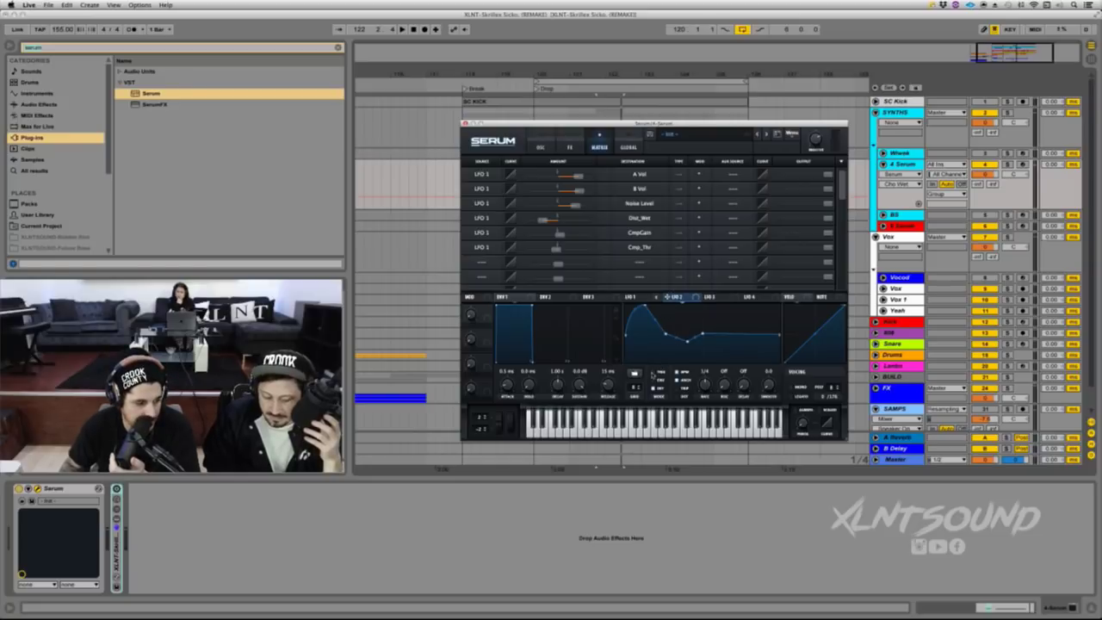
mouse_move(651, 376)
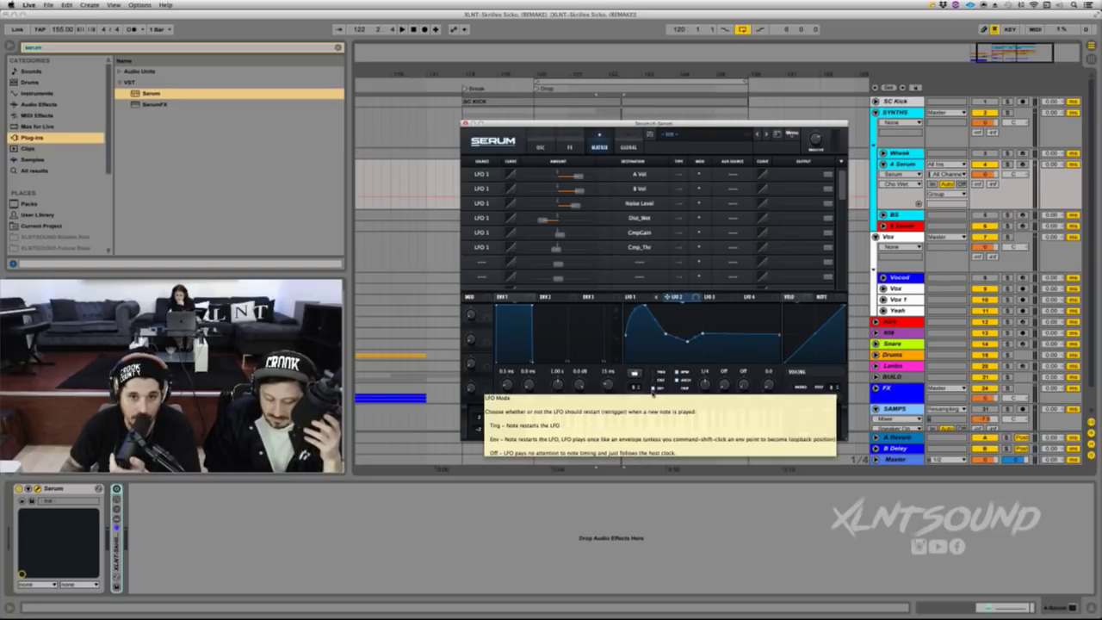
drag(701, 386, 700, 399)
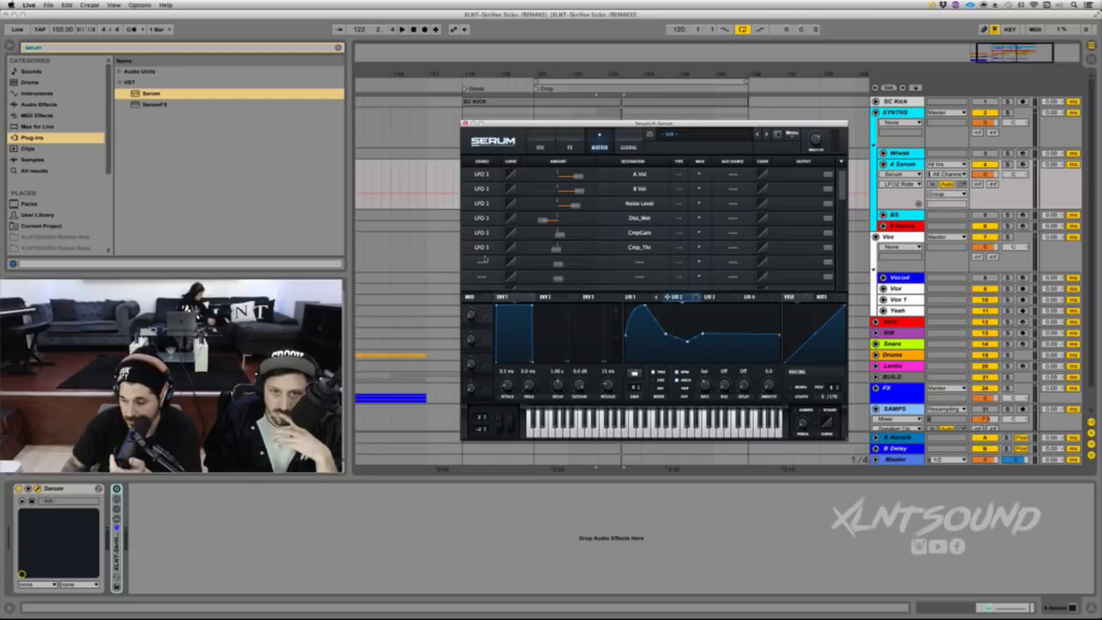
Step: Add a modulation routing from LFO 2 to the global master tuning in the first empty matrix slot
click(481, 263)
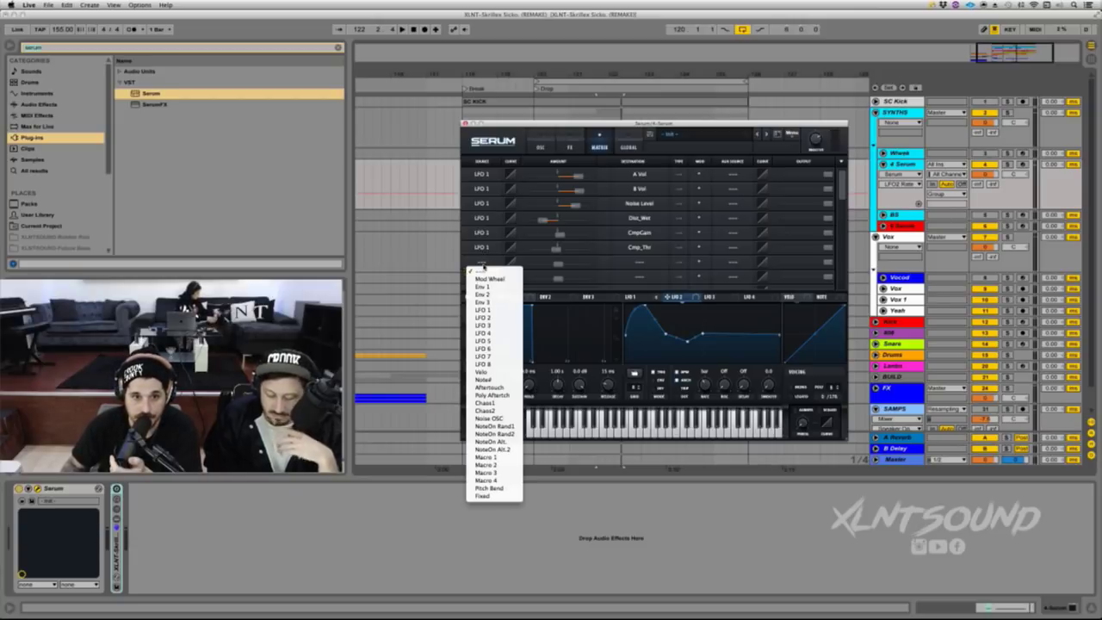
click(489, 323)
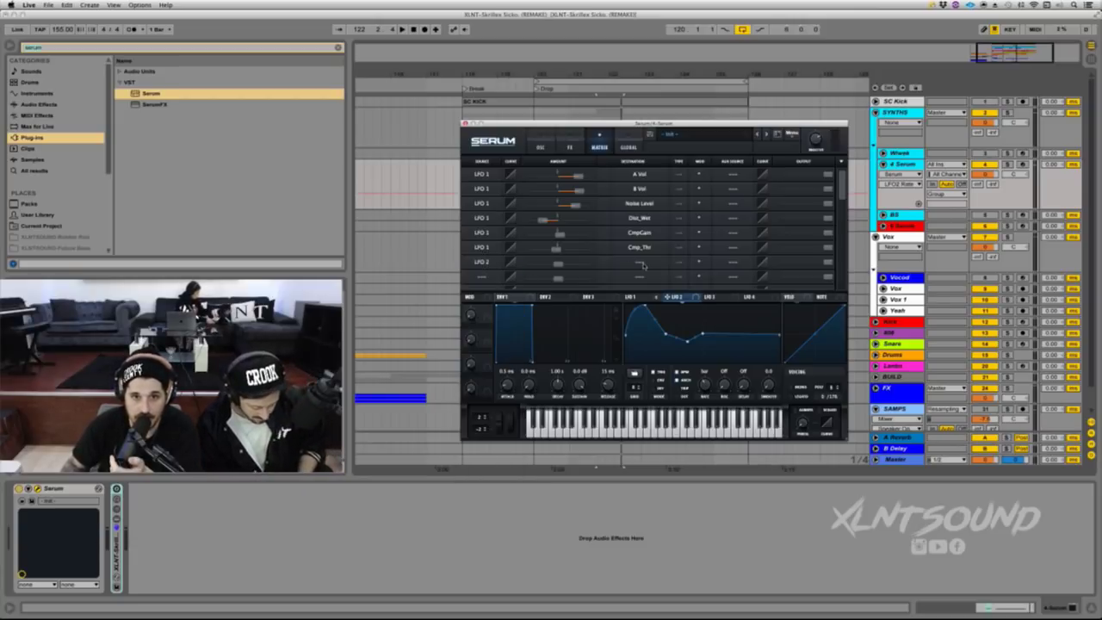
click(644, 263)
mouse_move(638, 320)
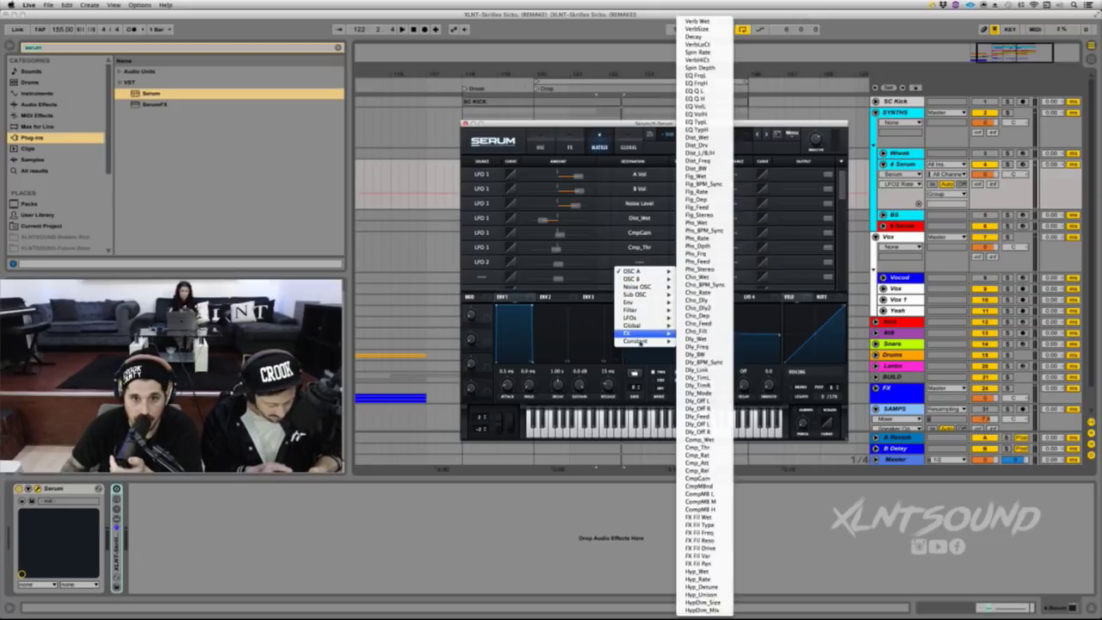
click(699, 325)
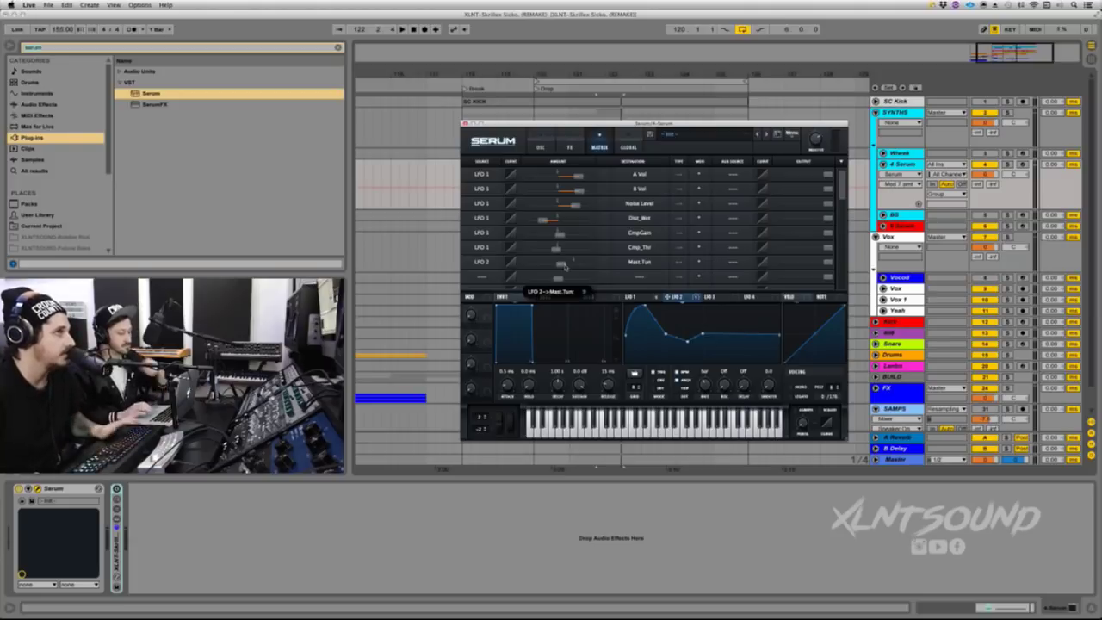
Step: Assign LFO 1 to oscillator A's coarse pitch with a small adjustment, and audition the lead clip
key(space)
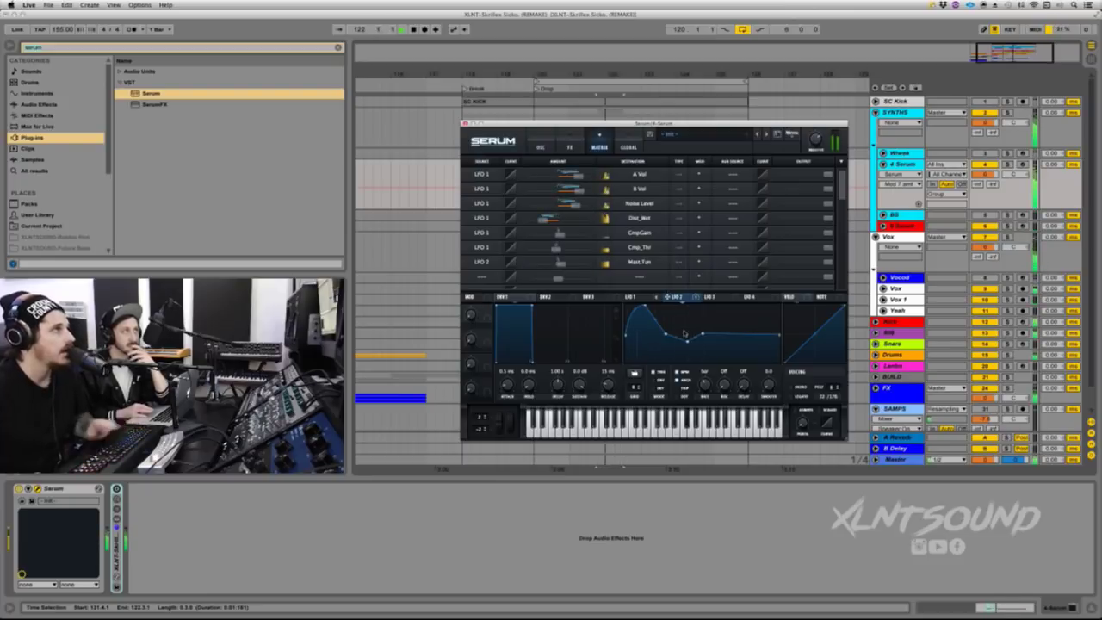
click(541, 142)
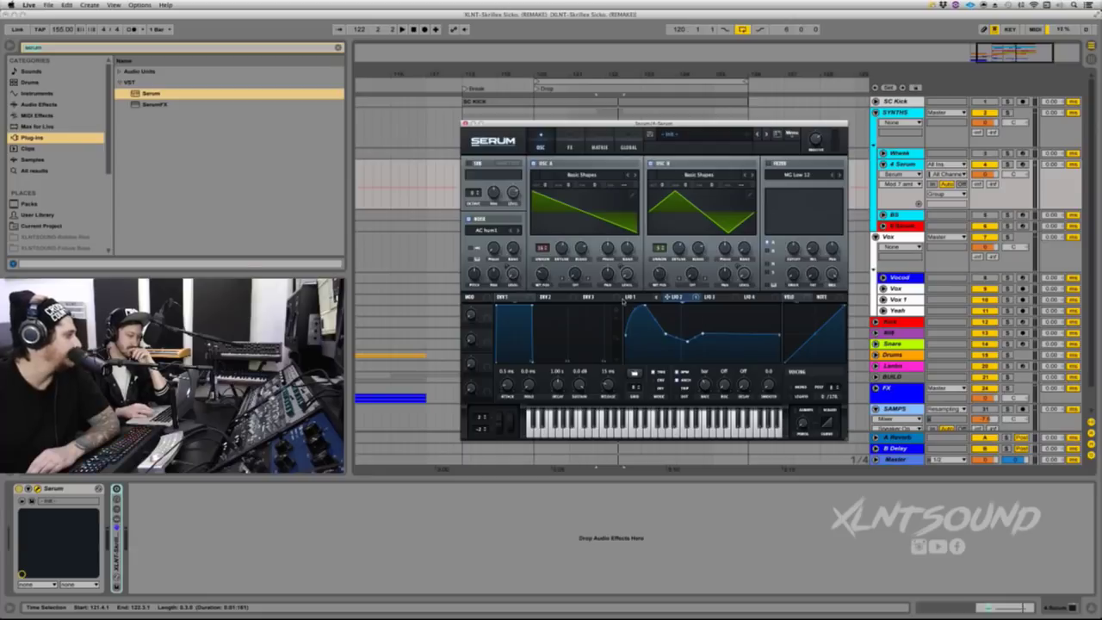
click(633, 296)
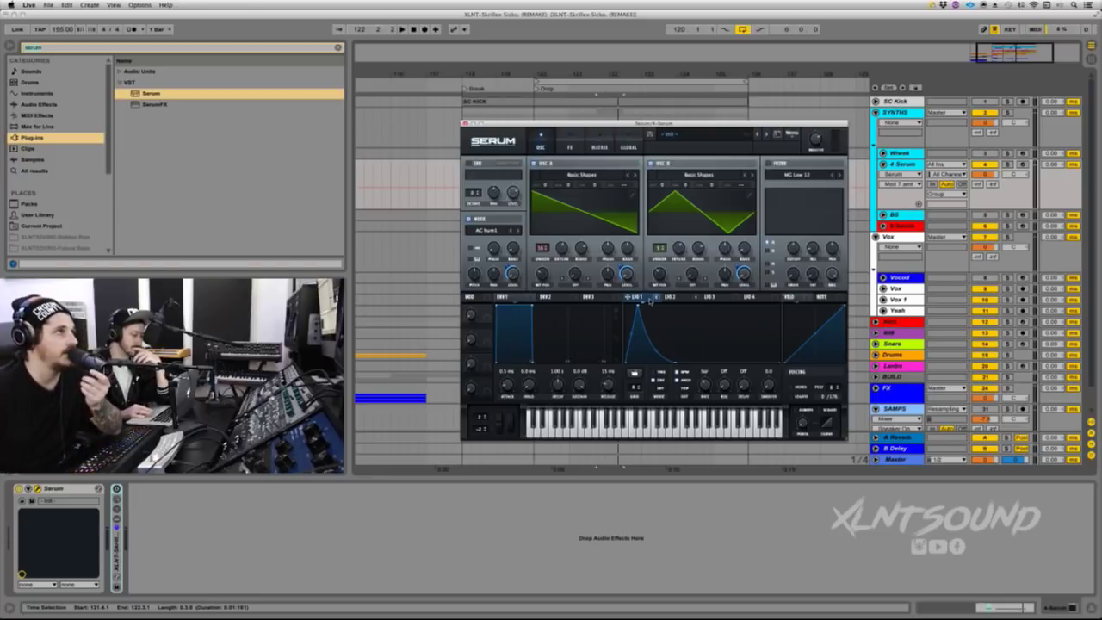
mouse_move(652, 300)
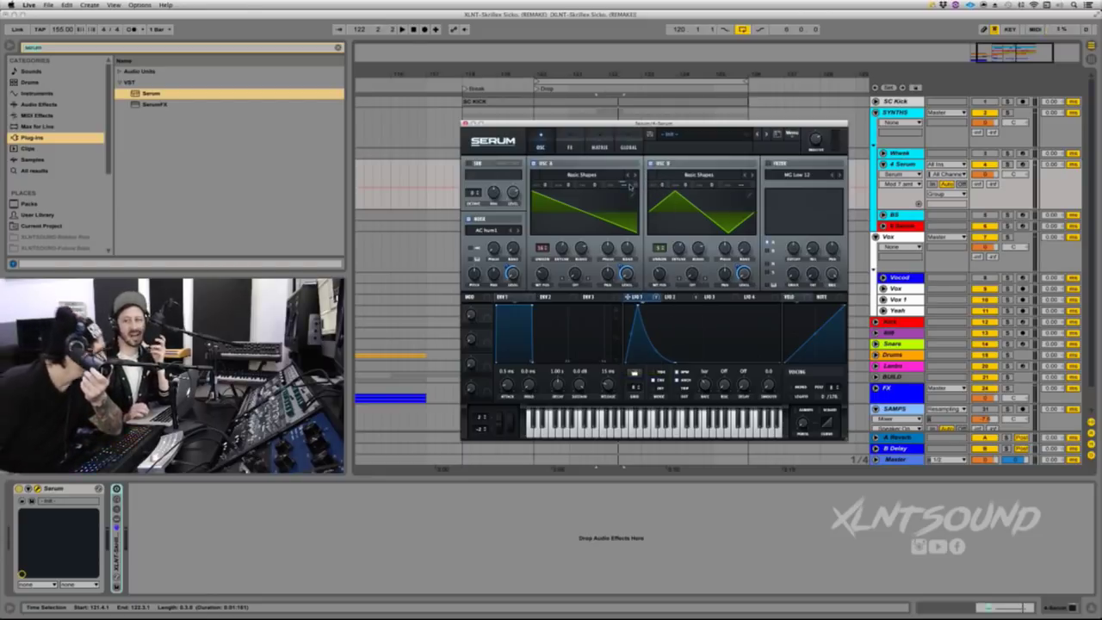
mouse_move(631, 185)
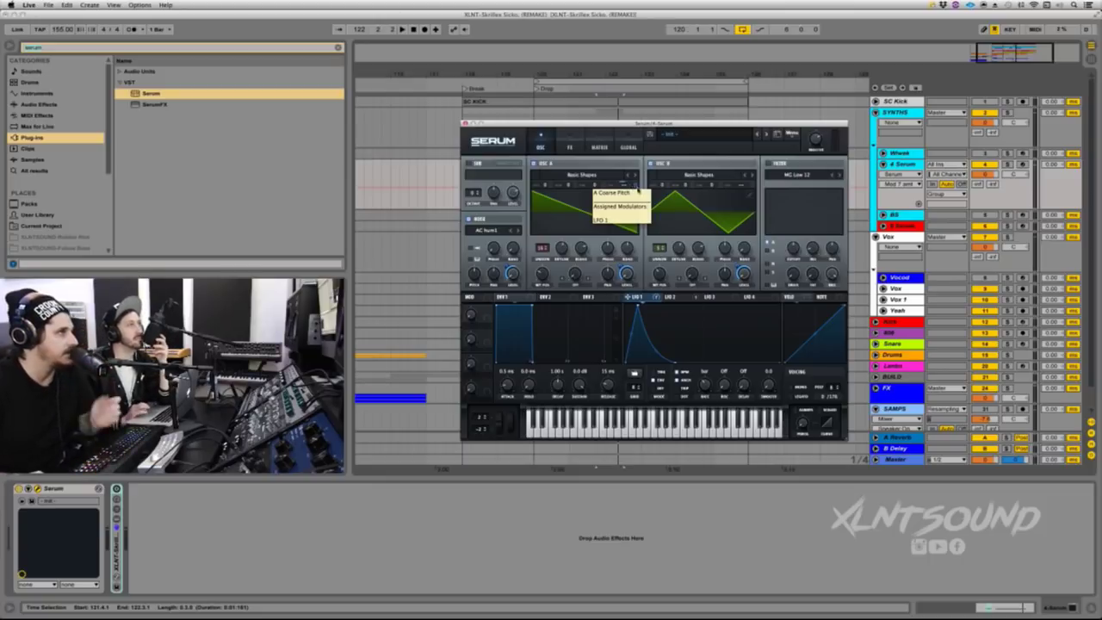
drag(635, 185, 637, 199)
key(space)
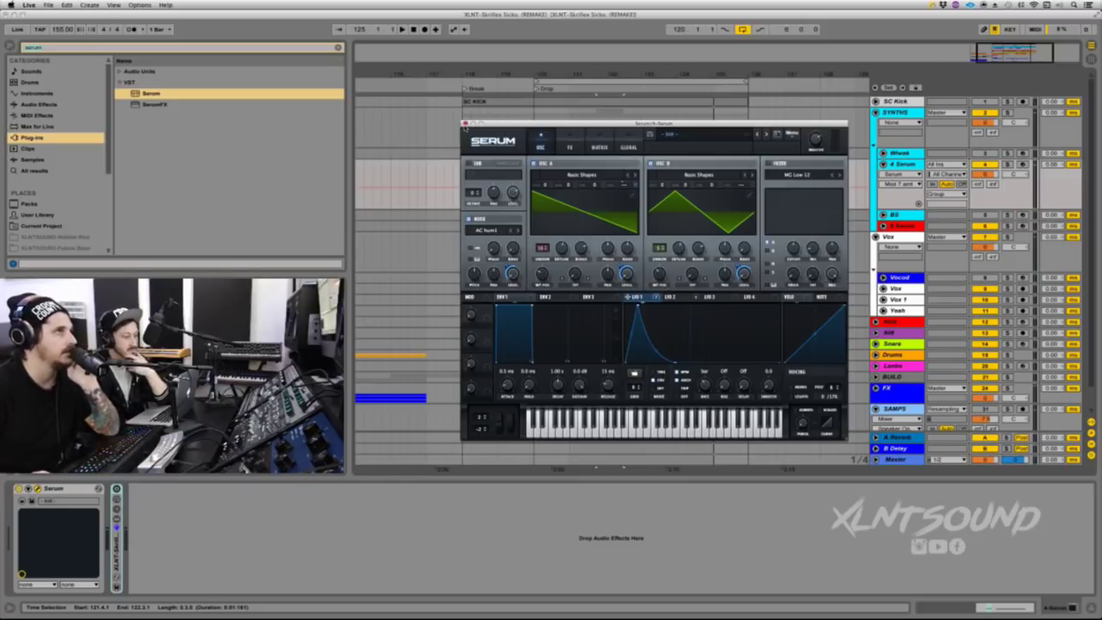
click(464, 125)
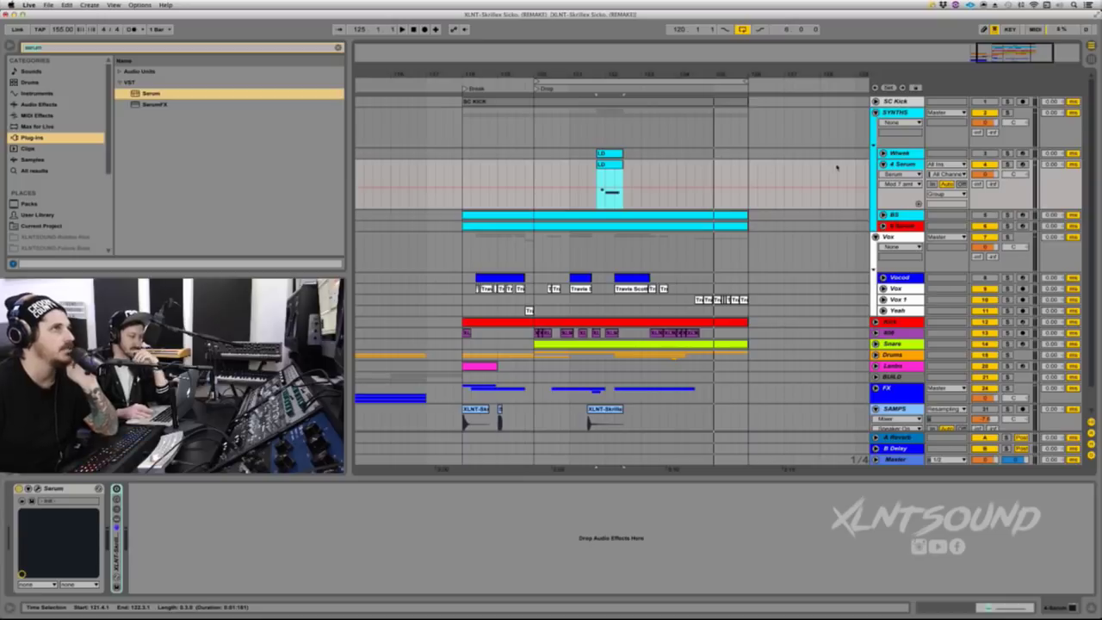
Step: Check the effects rack on the Wiwek track and unfold the matching XLNT-Skrillex Sicko rack on the 4 Serum track
click(898, 153)
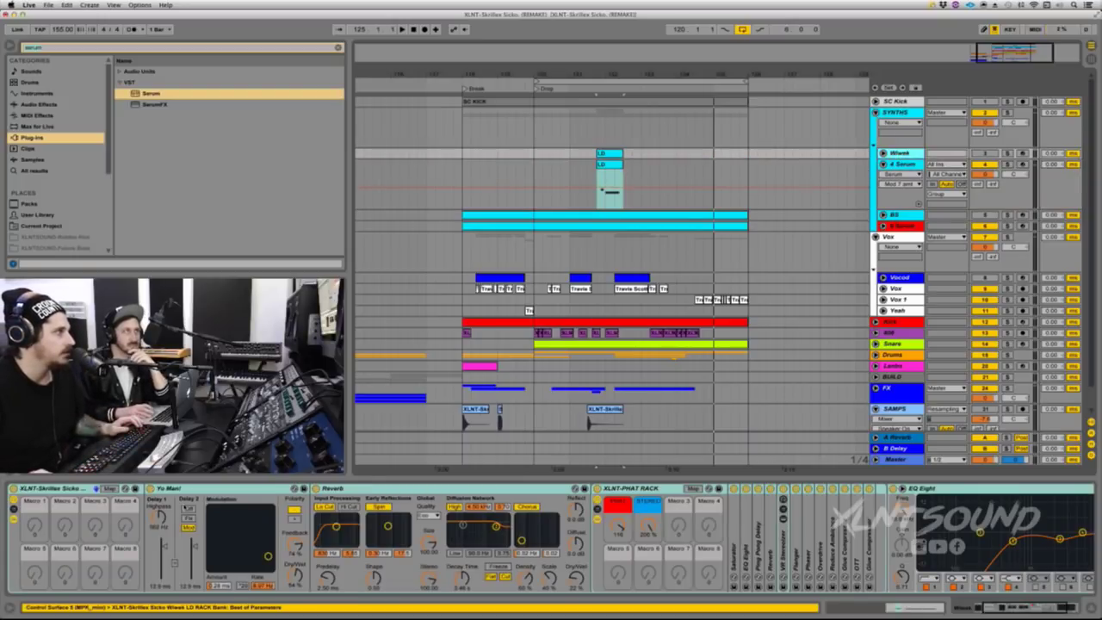
click(56, 489)
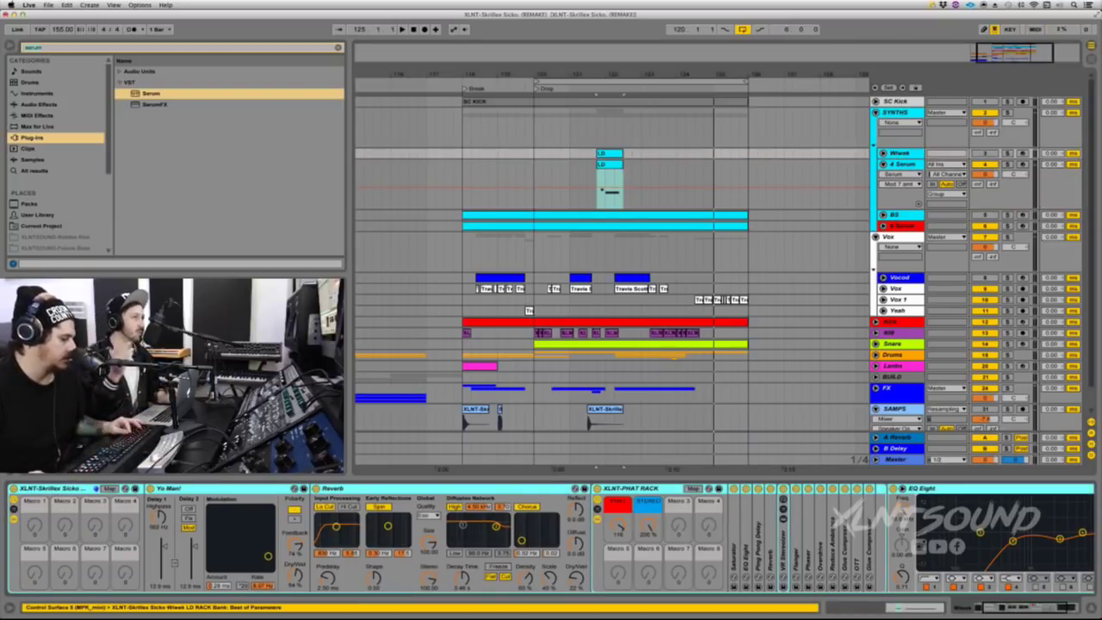
click(657, 153)
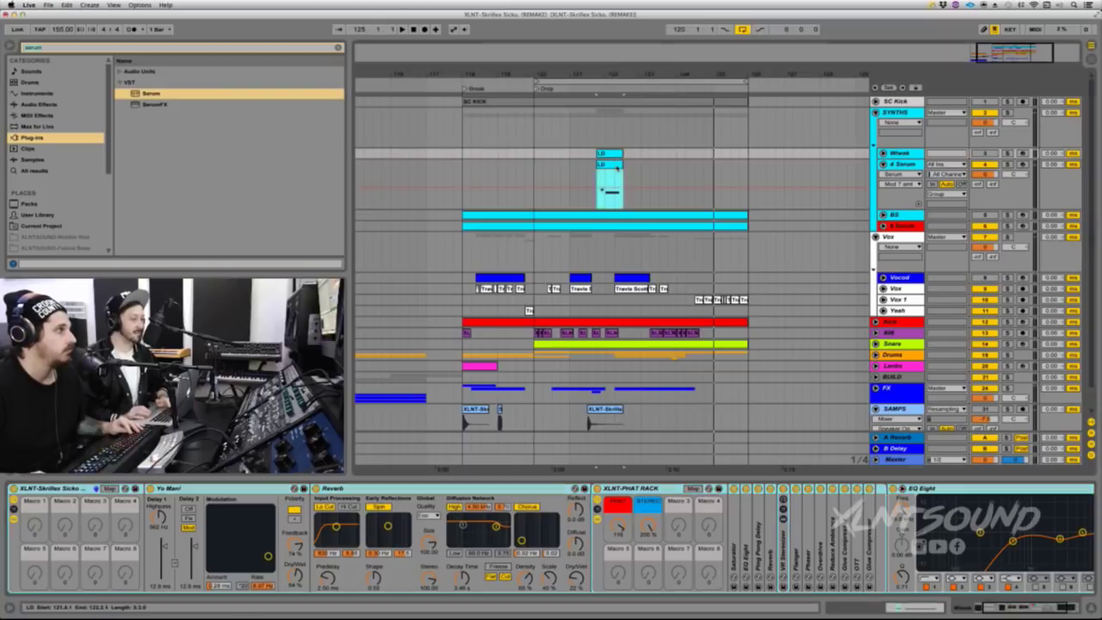
key(Down)
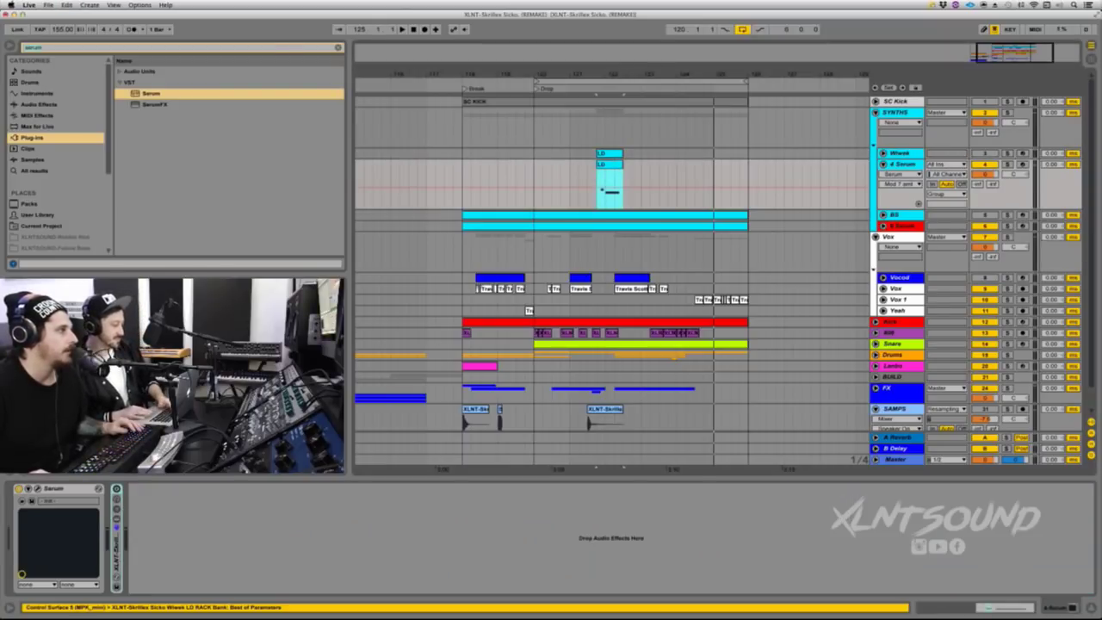
double_click(117, 540)
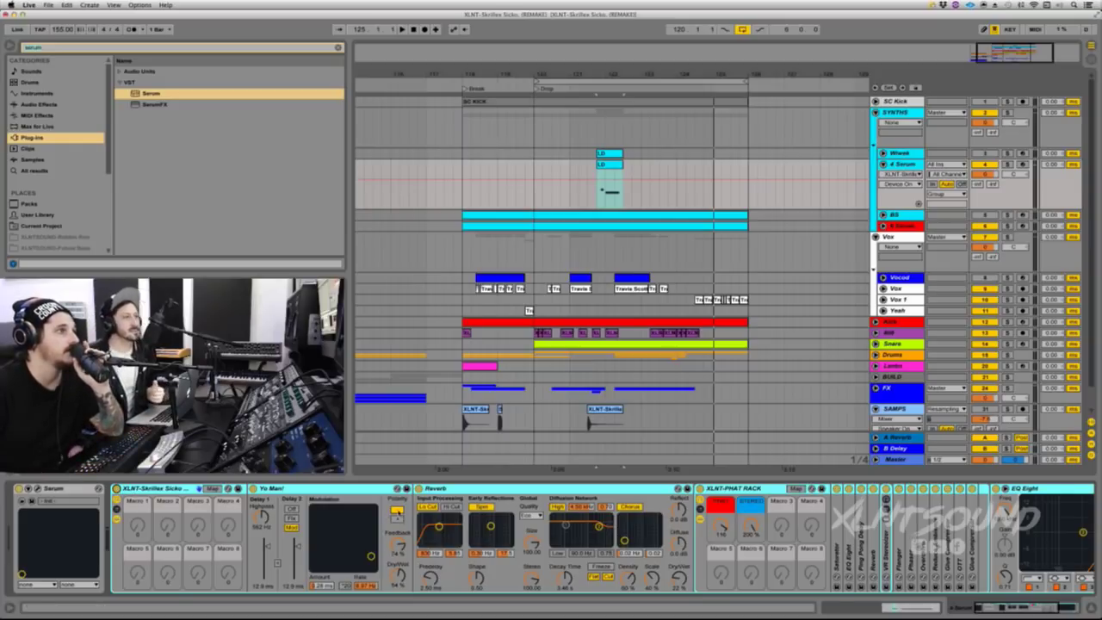
Step: Bypass the Reverb, XLNT-PHAT RACK and EQ Eight on the 4 Serum track to isolate the Yo Man! flanger and check its settings
click(719, 497)
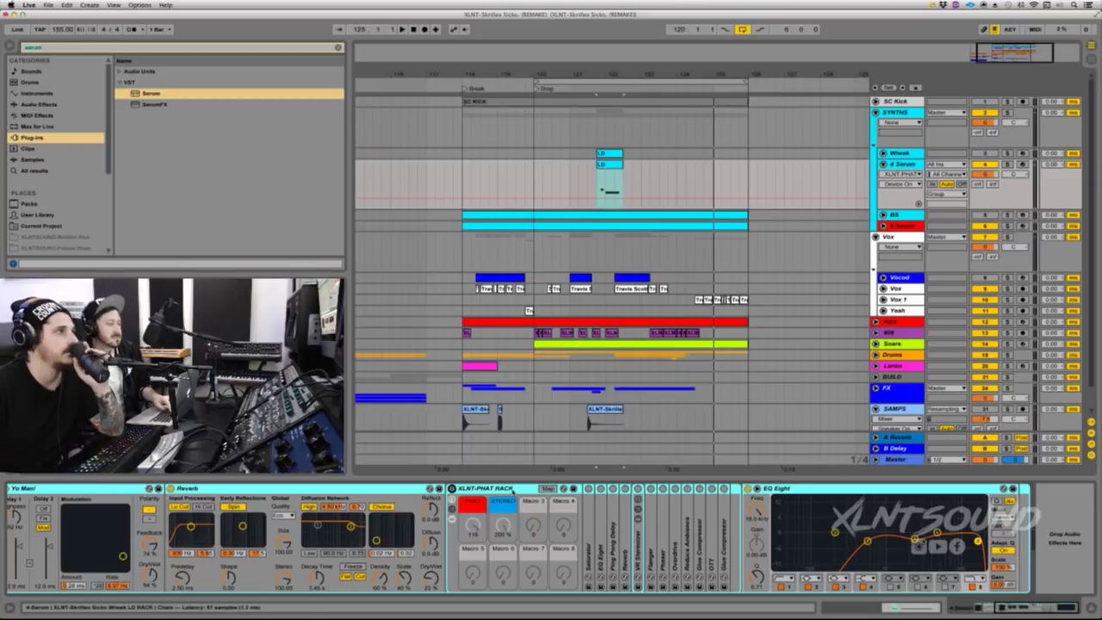
click(748, 489)
scroll(573, 525, left, 5)
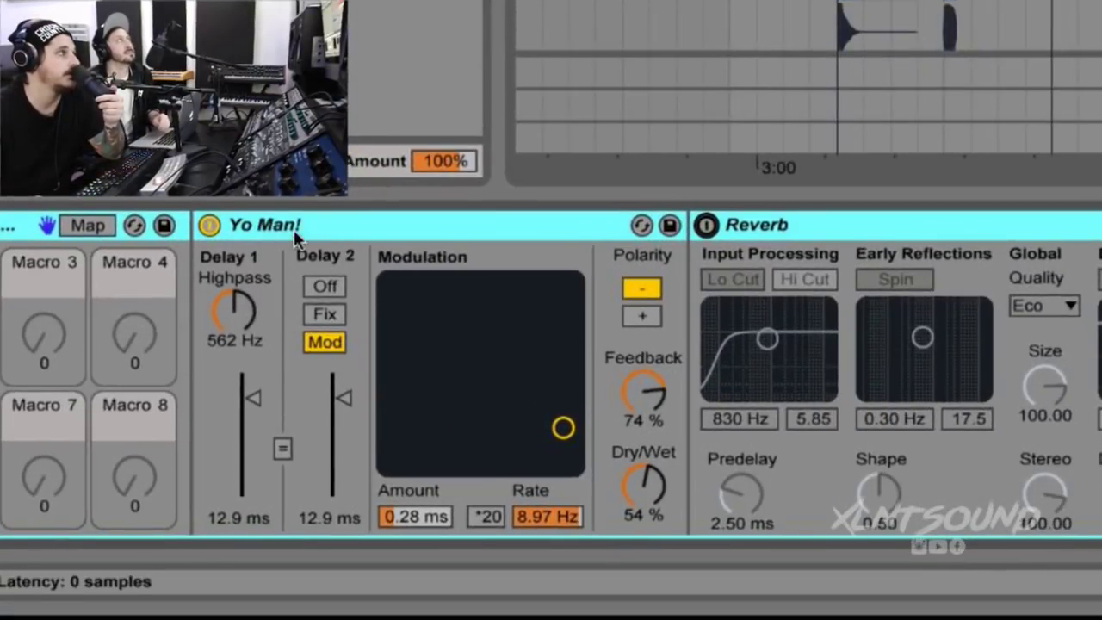
click(644, 497)
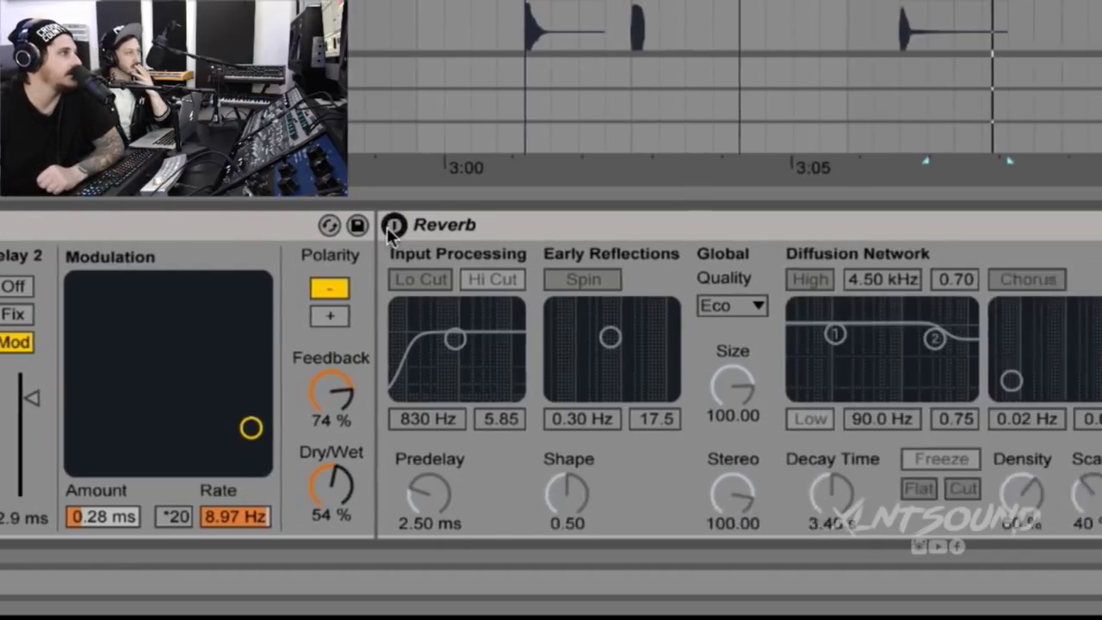
Step: Turn the Reverb back on and review its quality options, keeping Eco, along with its dry/wet amount
click(669, 225)
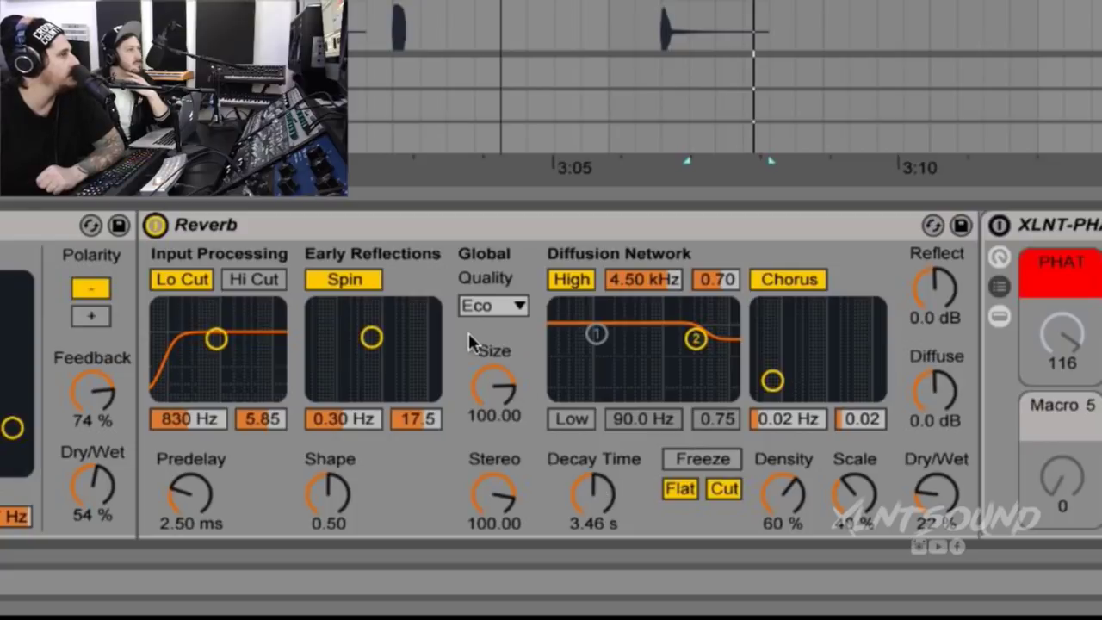
click(479, 308)
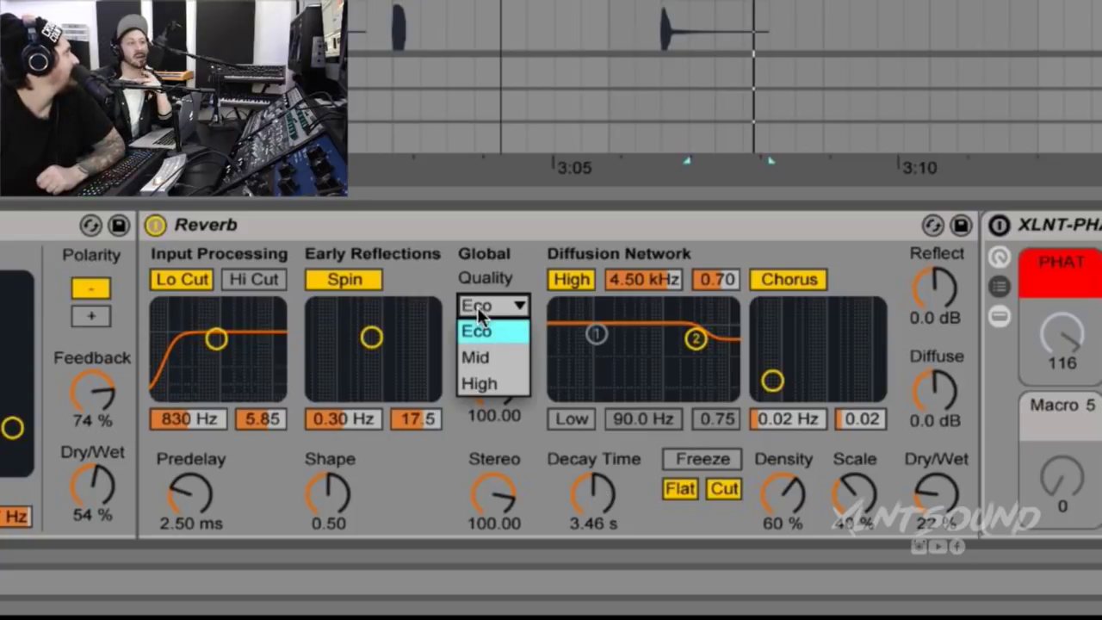
click(483, 251)
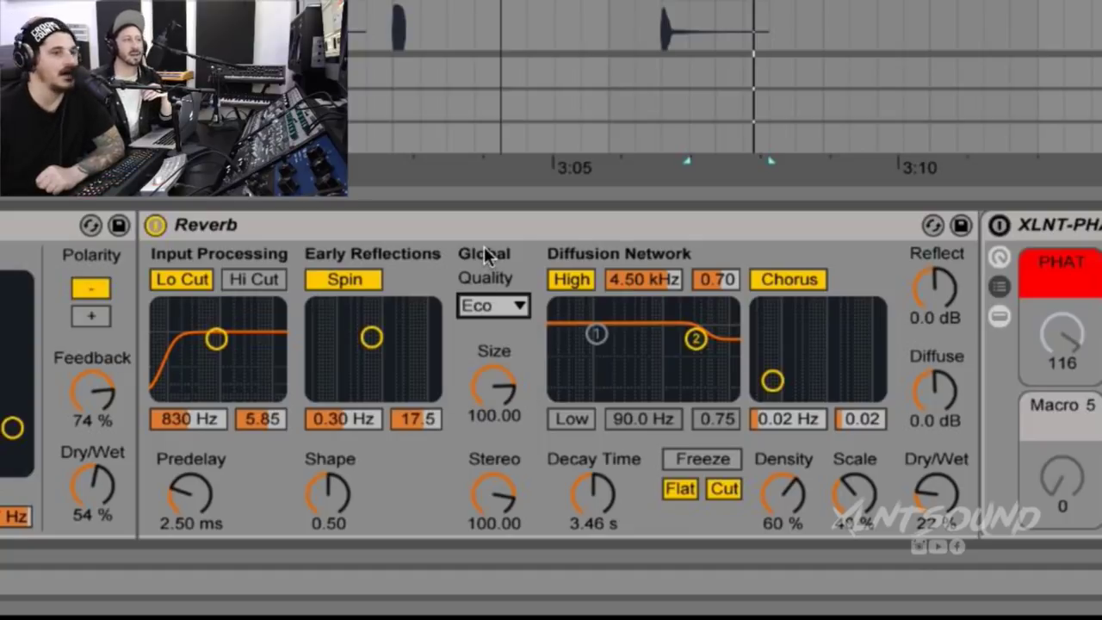
click(478, 309)
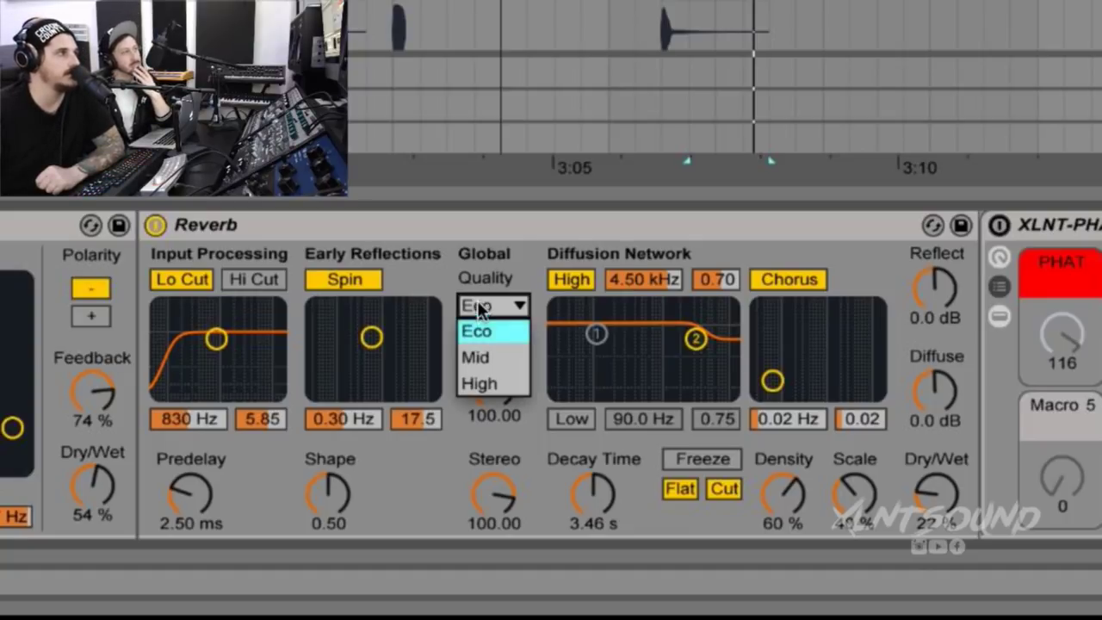
click(470, 302)
click(476, 312)
click(476, 315)
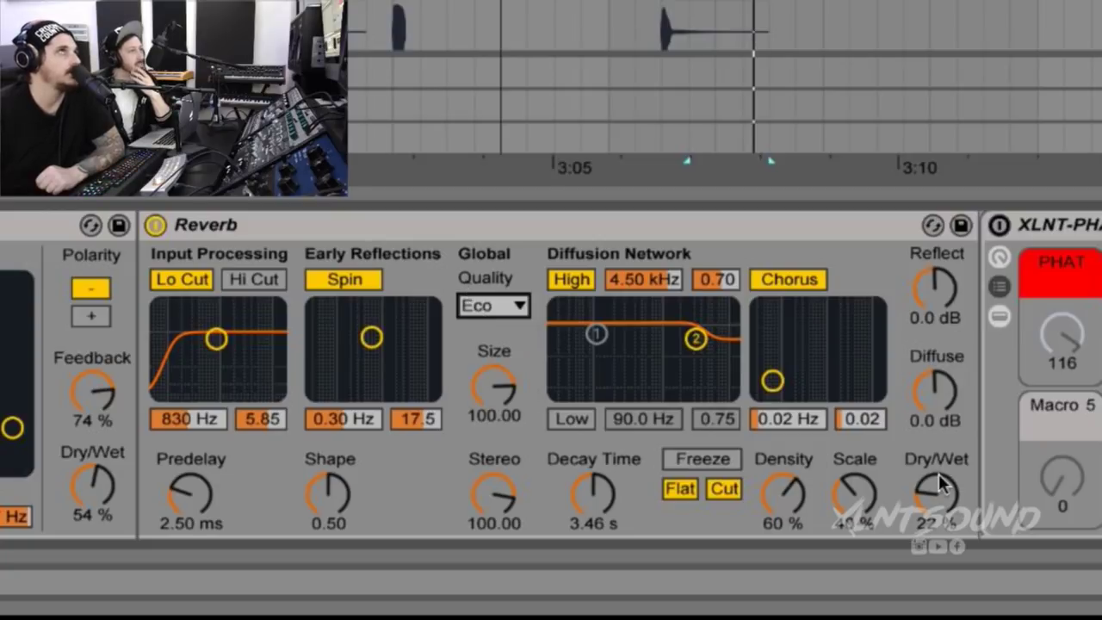
click(938, 494)
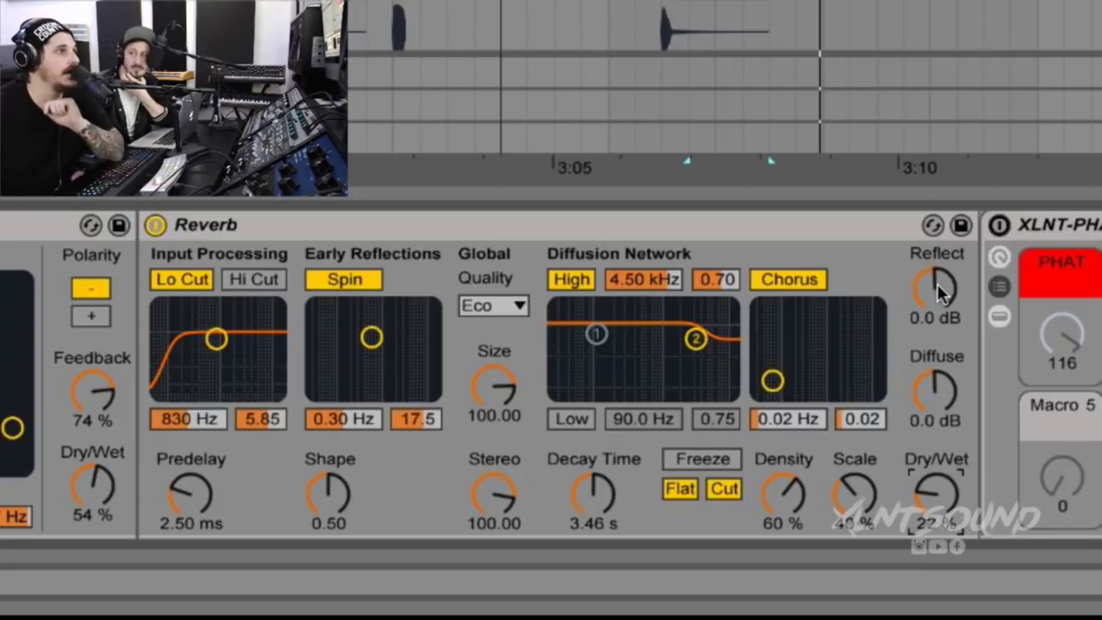
Step: Turn the XLNT-PHAT RACK back on and audition the lead clip through it
scroll(551, 375, right, 10)
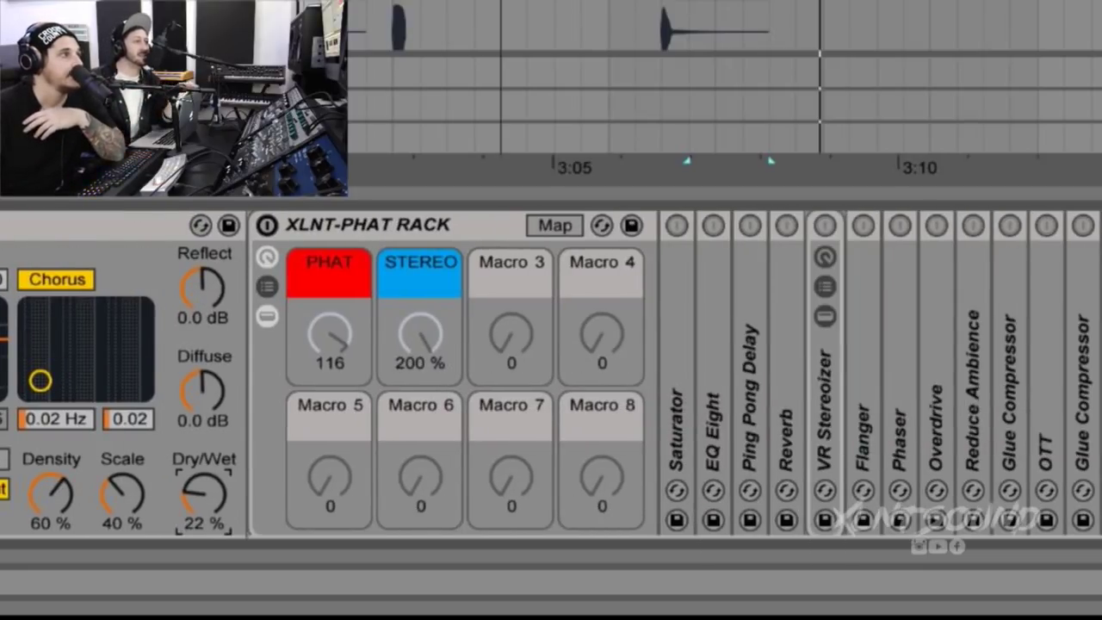
click(267, 225)
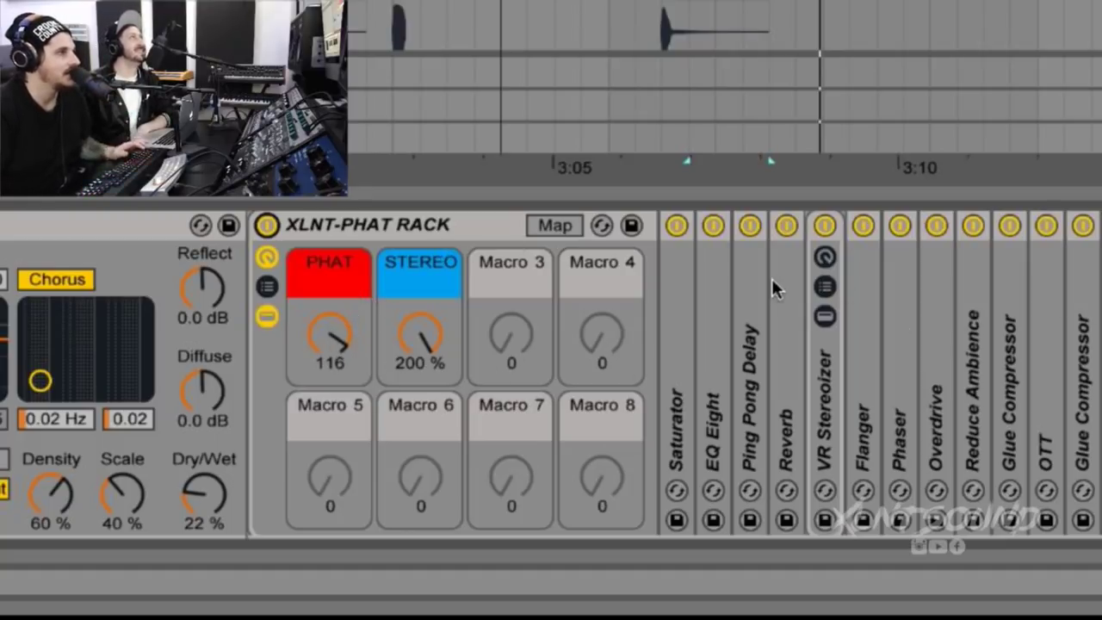
key(space)
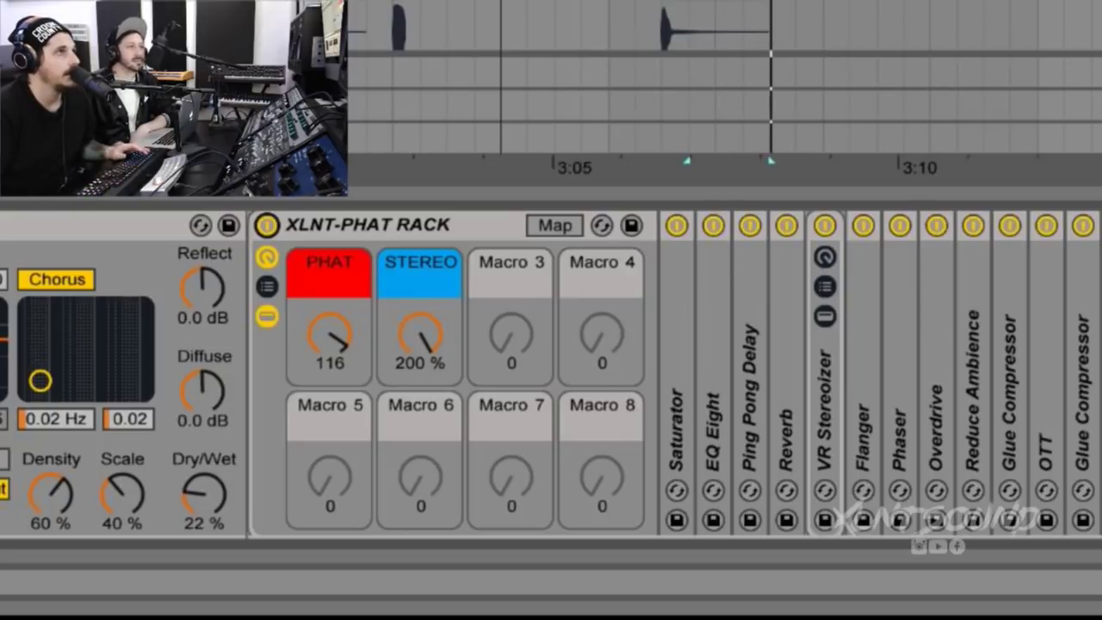
Step: Turn the EQ Eight at the end of the chain back on and review its bands 1 and 3 with an audition
scroll(725, 30, down, 3)
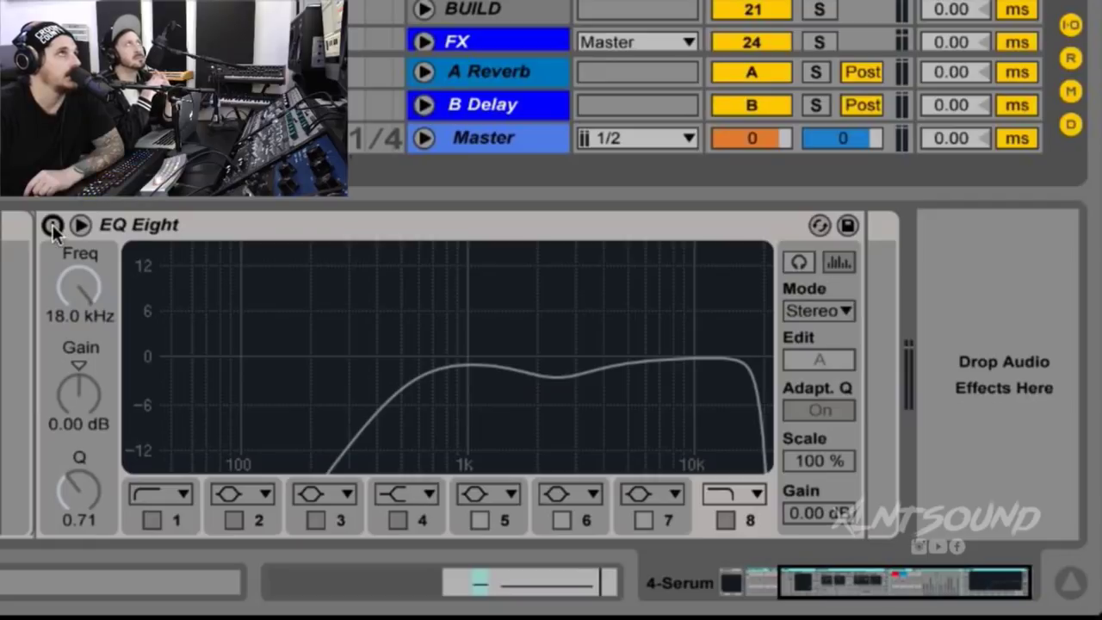
click(52, 225)
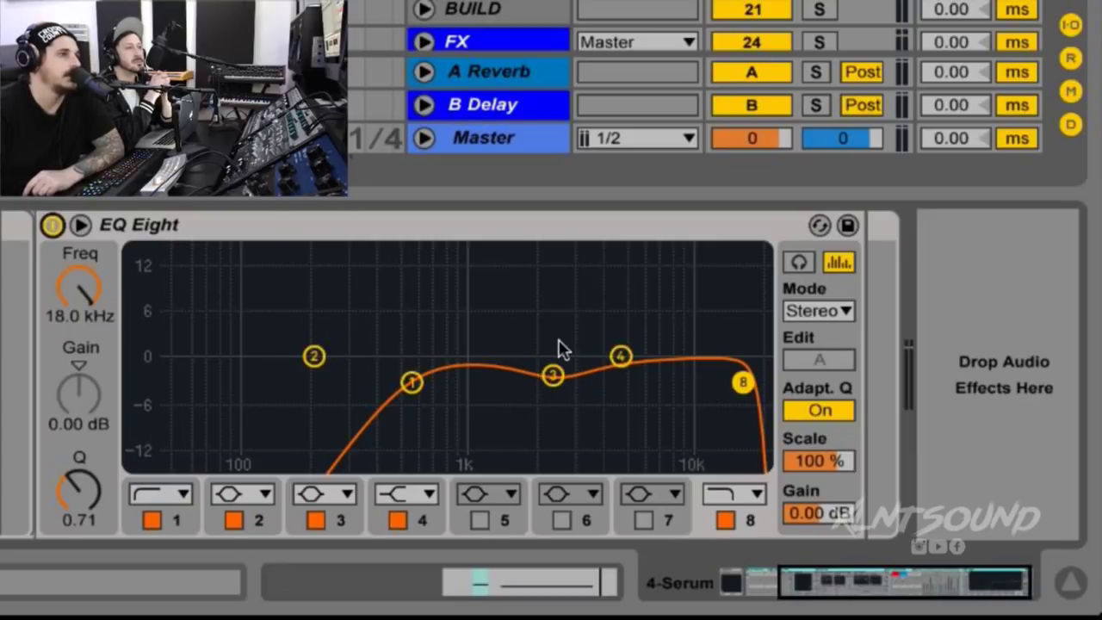
click(411, 382)
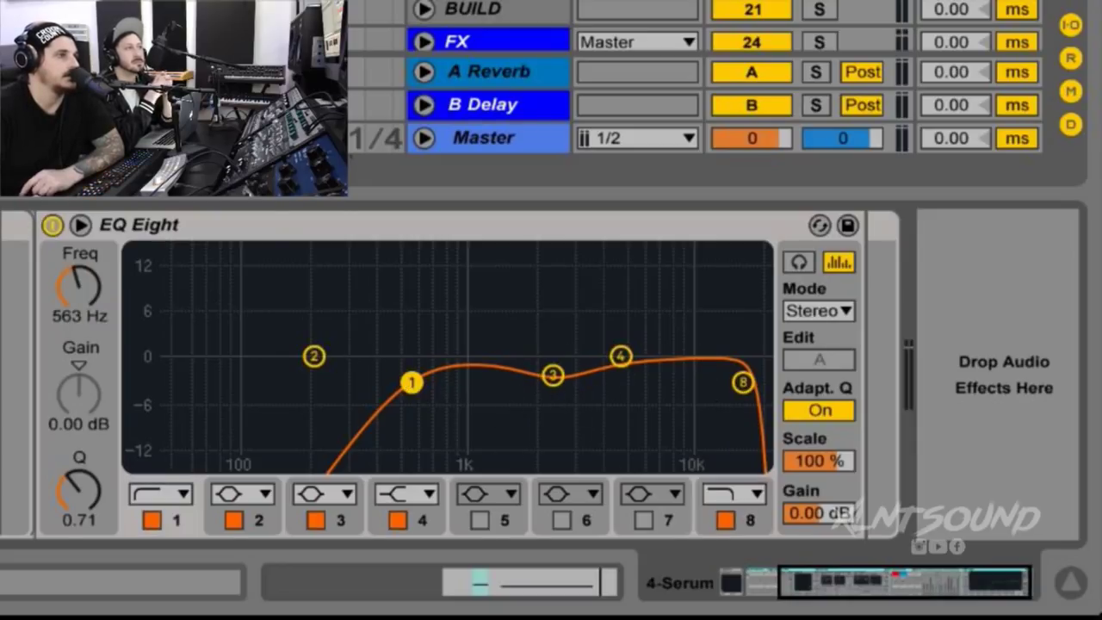
click(552, 376)
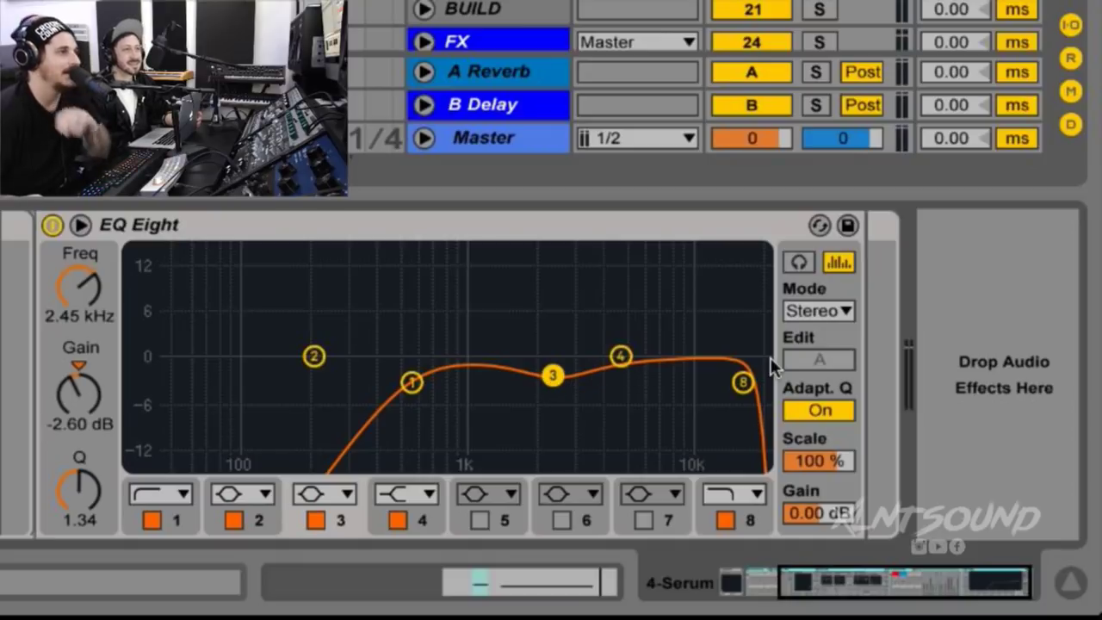
key(space)
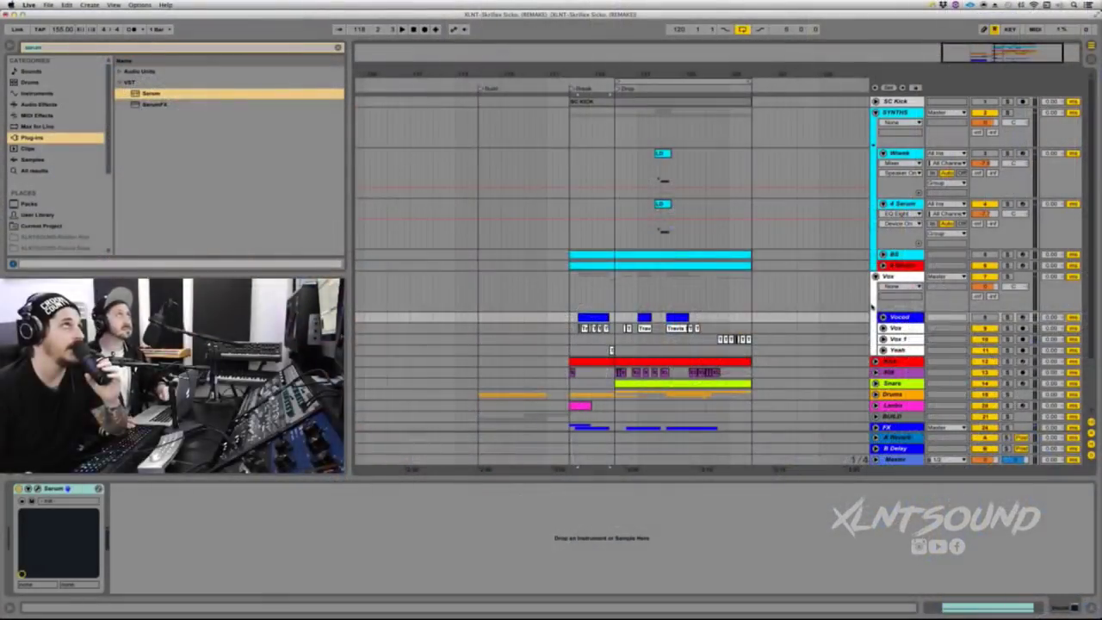
Step: Unfold the Vox track and select the first vocal clip in the Break section to examine the track's effects chain
click(882, 328)
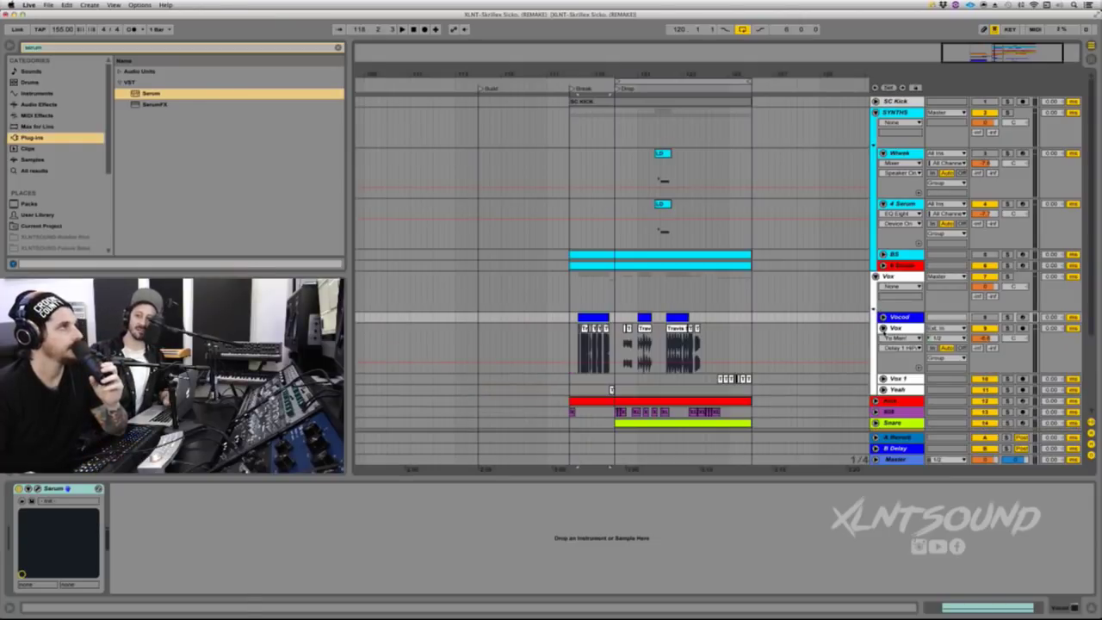
drag(583, 69, 583, 116)
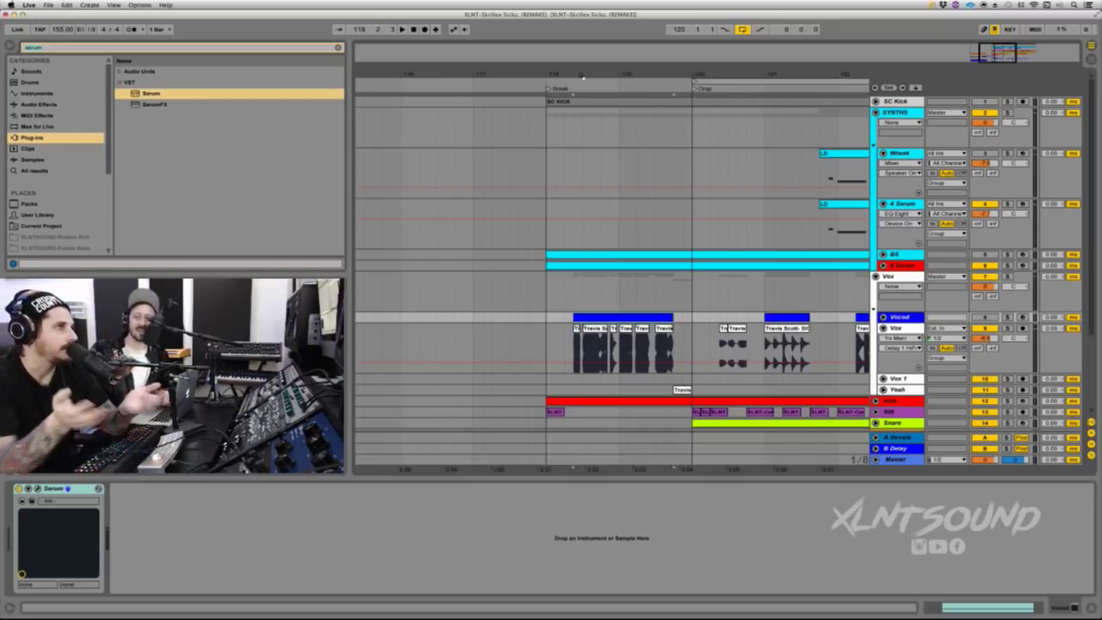
click(716, 320)
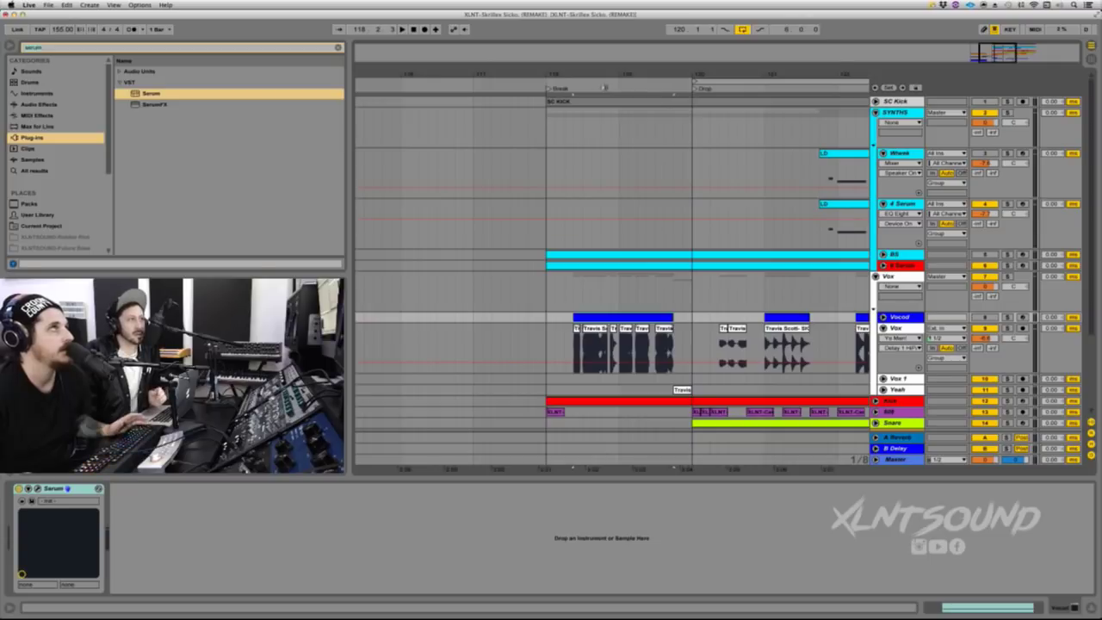
drag(577, 74, 577, 101)
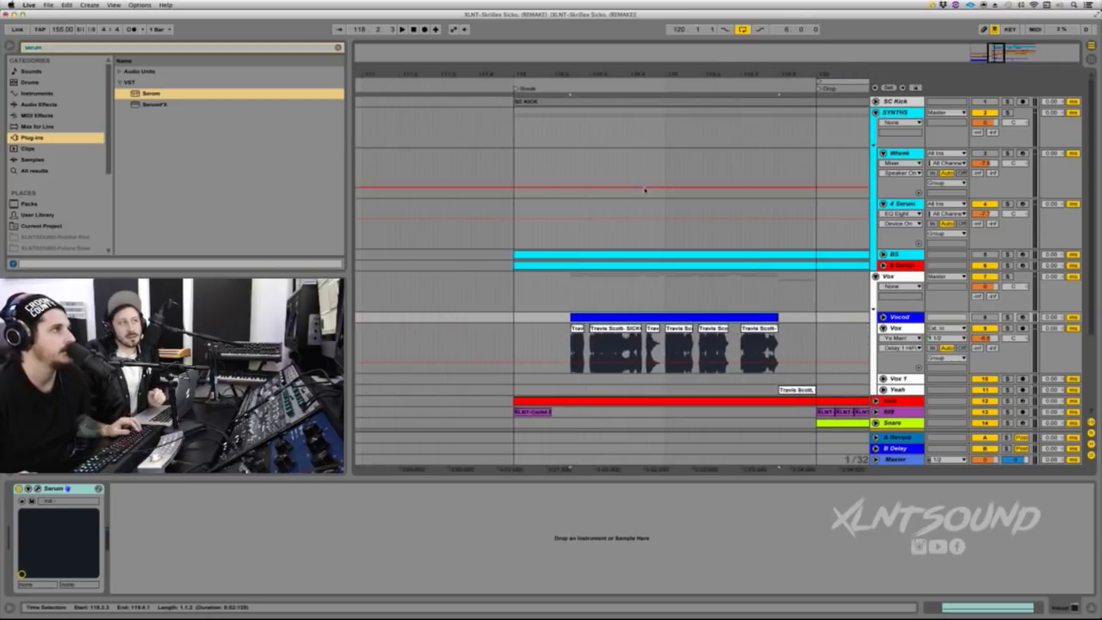
click(575, 334)
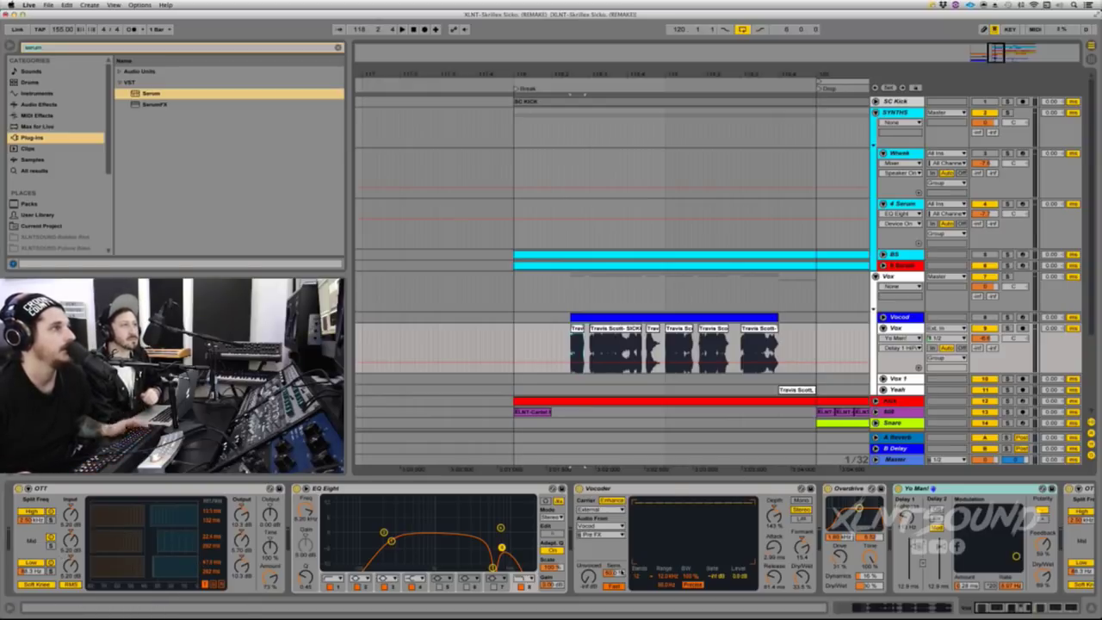
click(964, 488)
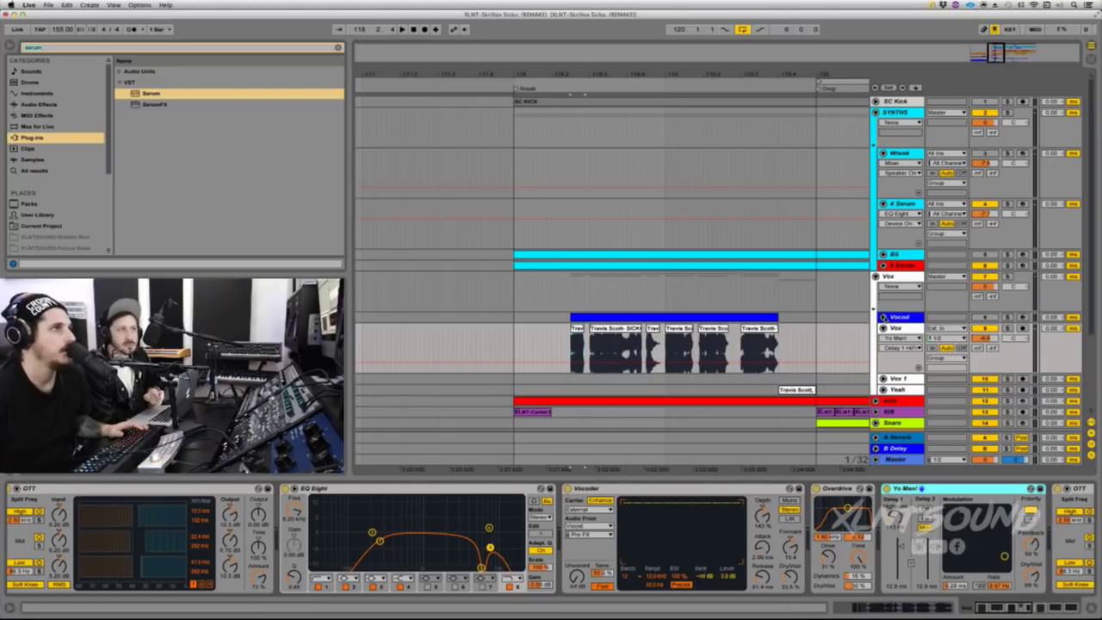
Step: Unfold the Vocod track and review the carrier type options of the Vox track's Vocoder, keeping External
click(882, 317)
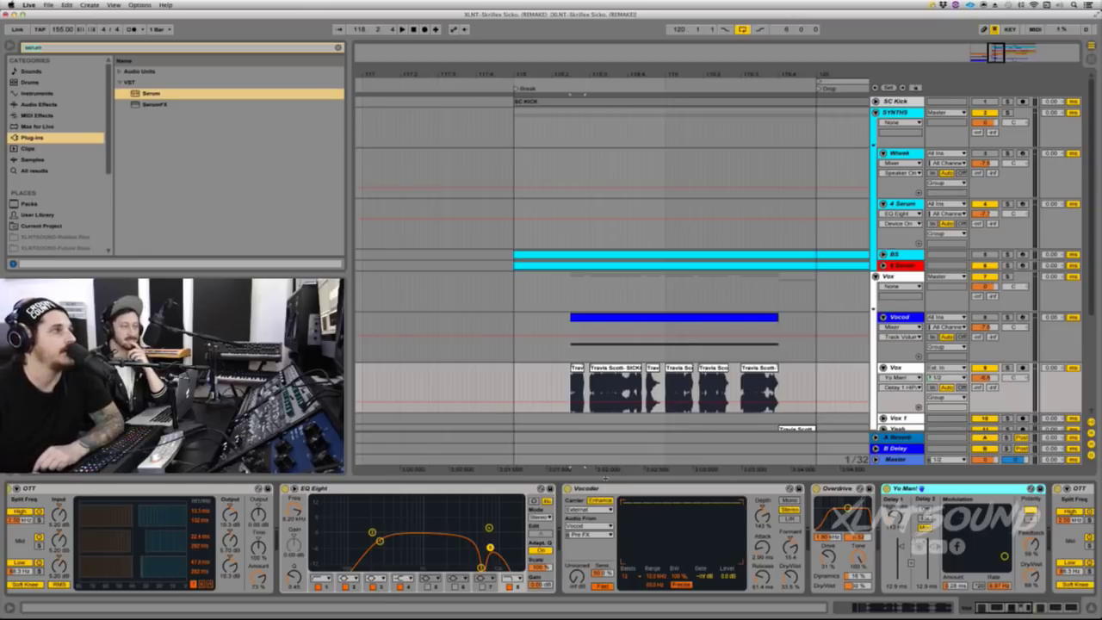
click(589, 424)
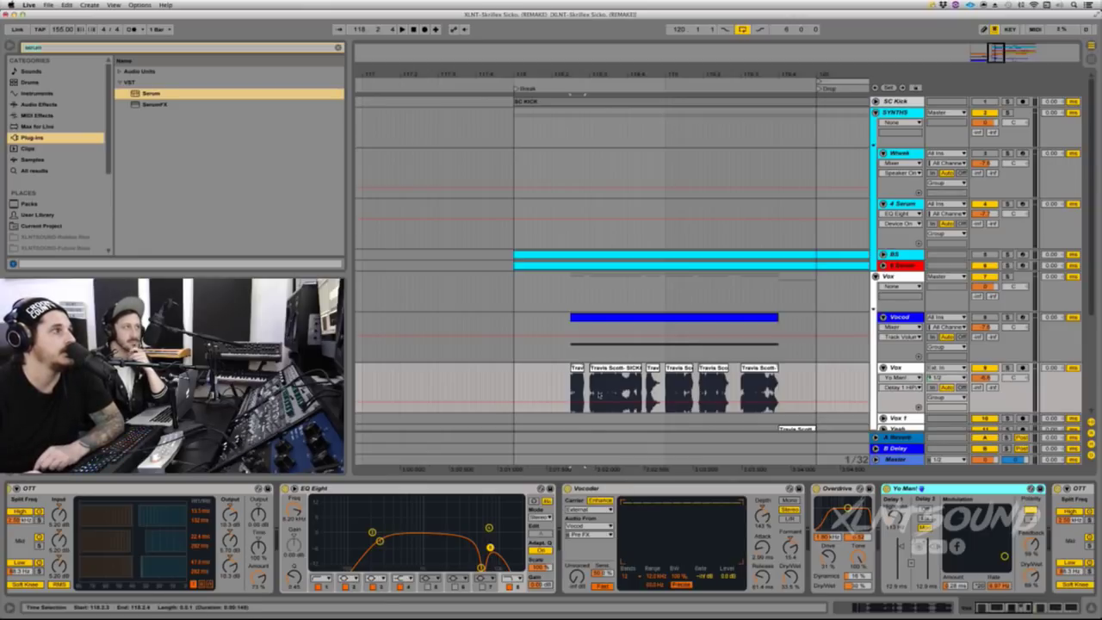
click(585, 509)
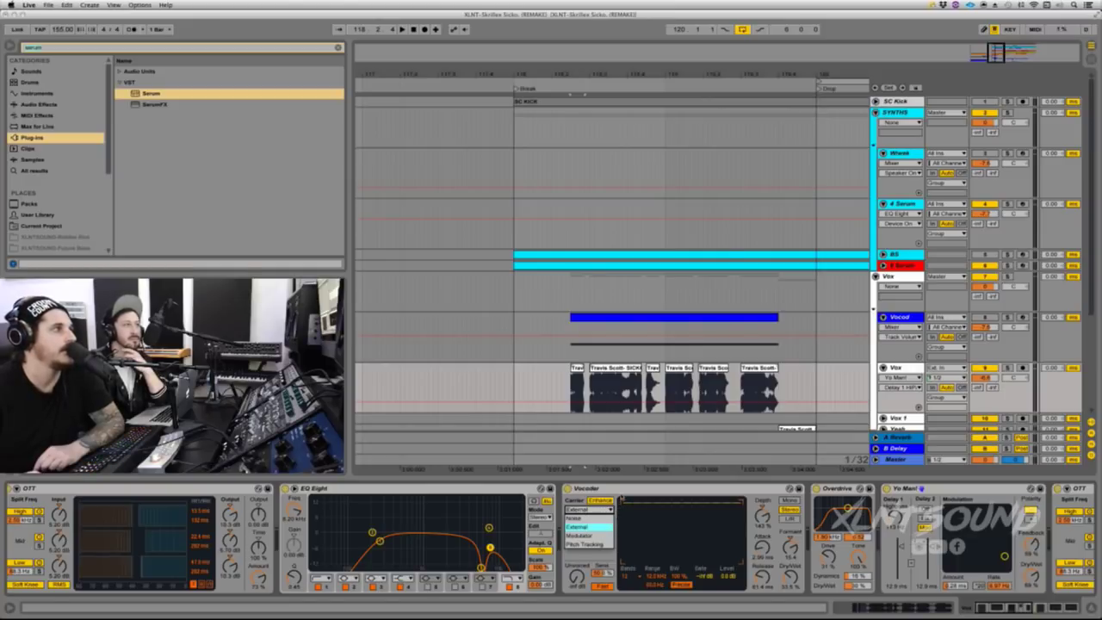
click(620, 506)
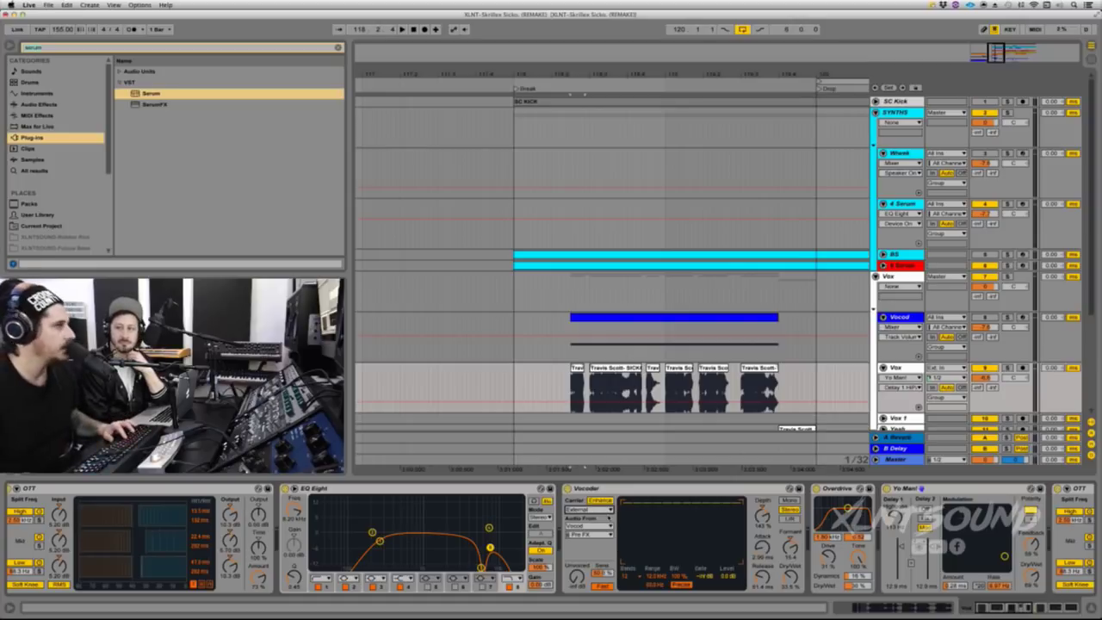
Step: Open the Serum instrument on the Vocod track, examine its oscillator patch, close it, and check the track's MIDI clip in the Break section
key(b)
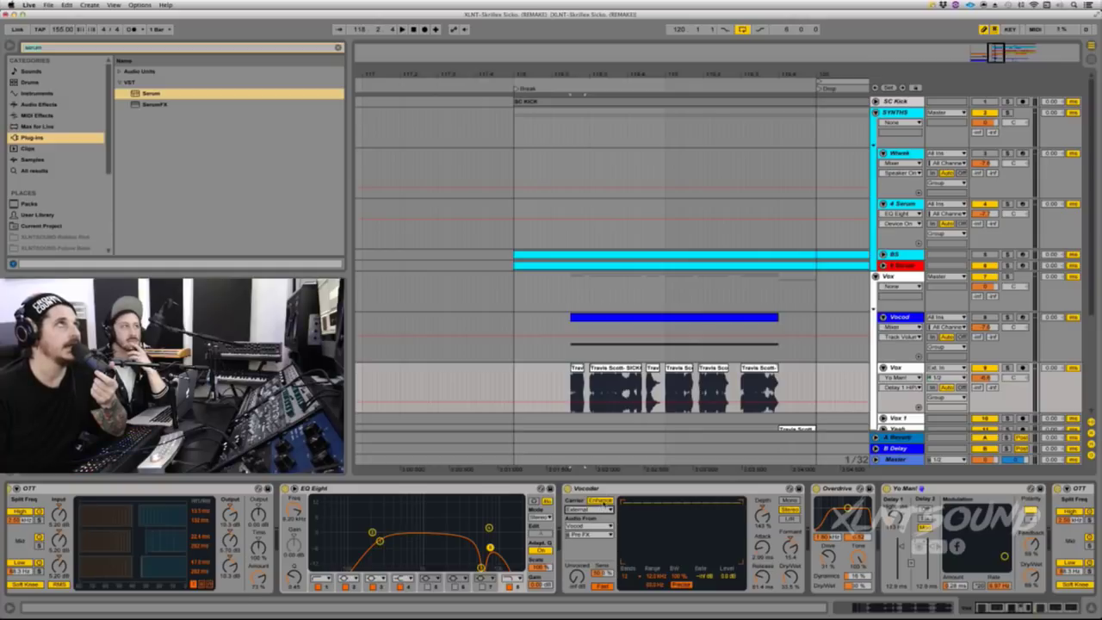
click(906, 325)
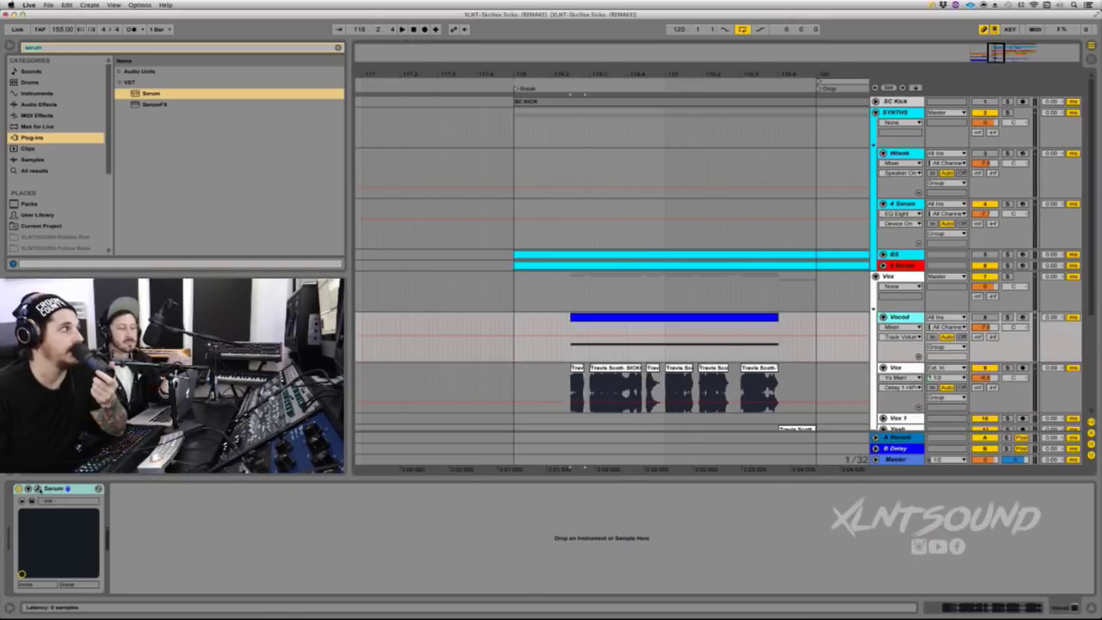
click(37, 488)
click(37, 488)
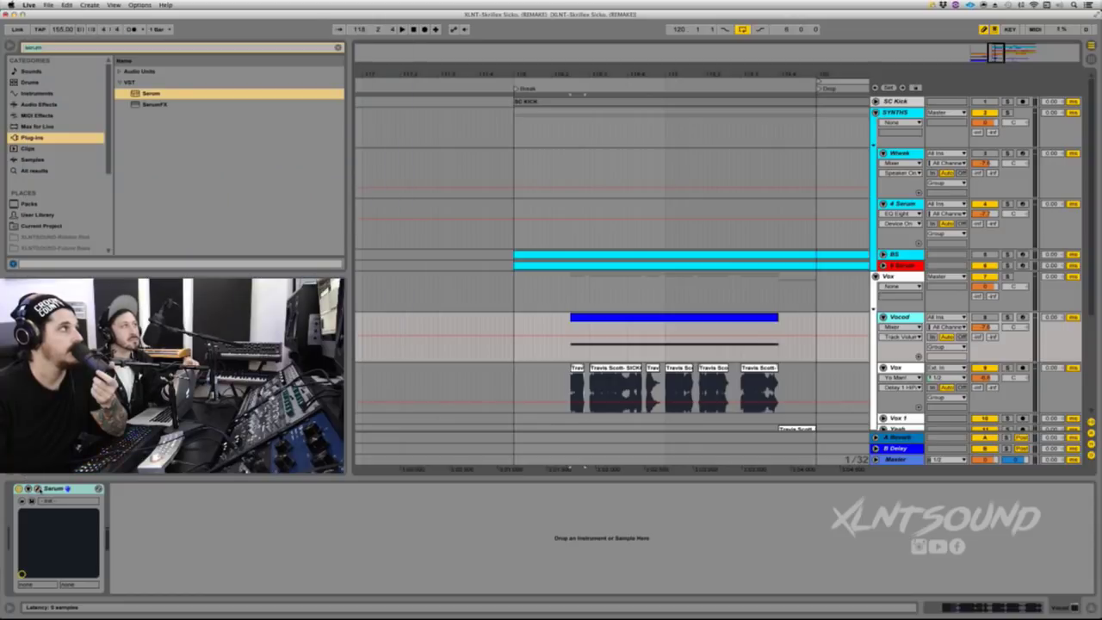
click(37, 488)
drag(165, 43, 618, 46)
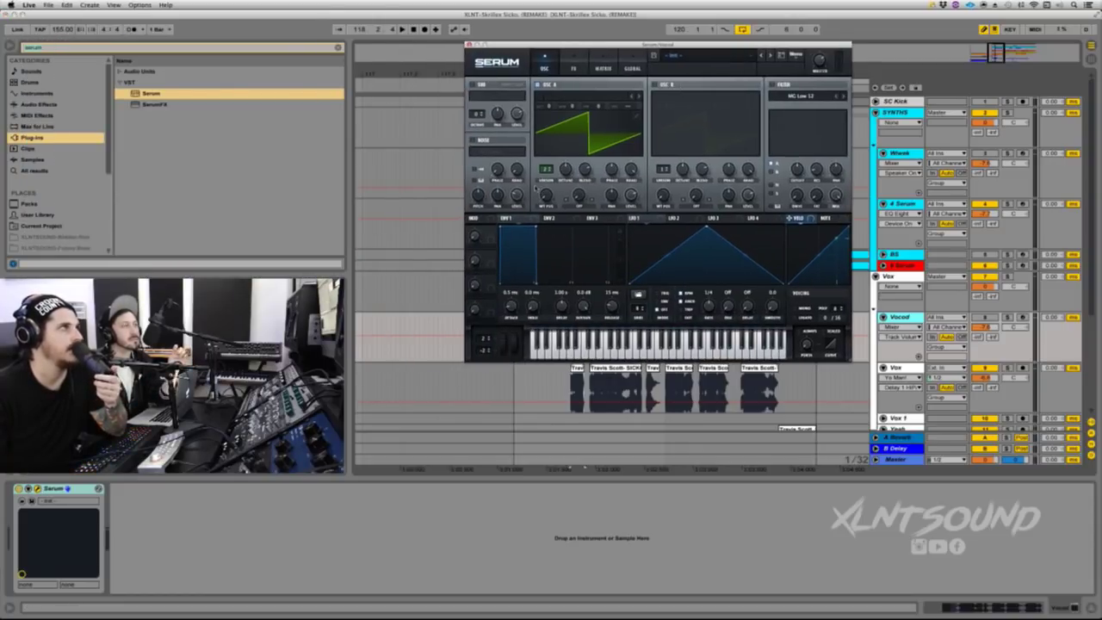
click(467, 44)
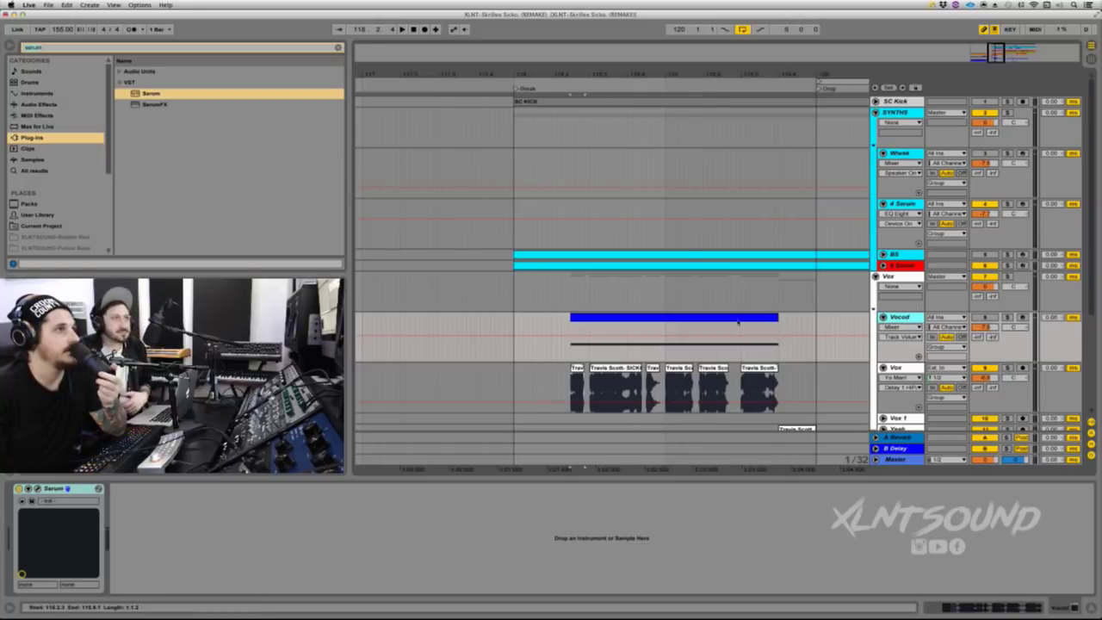
click(669, 318)
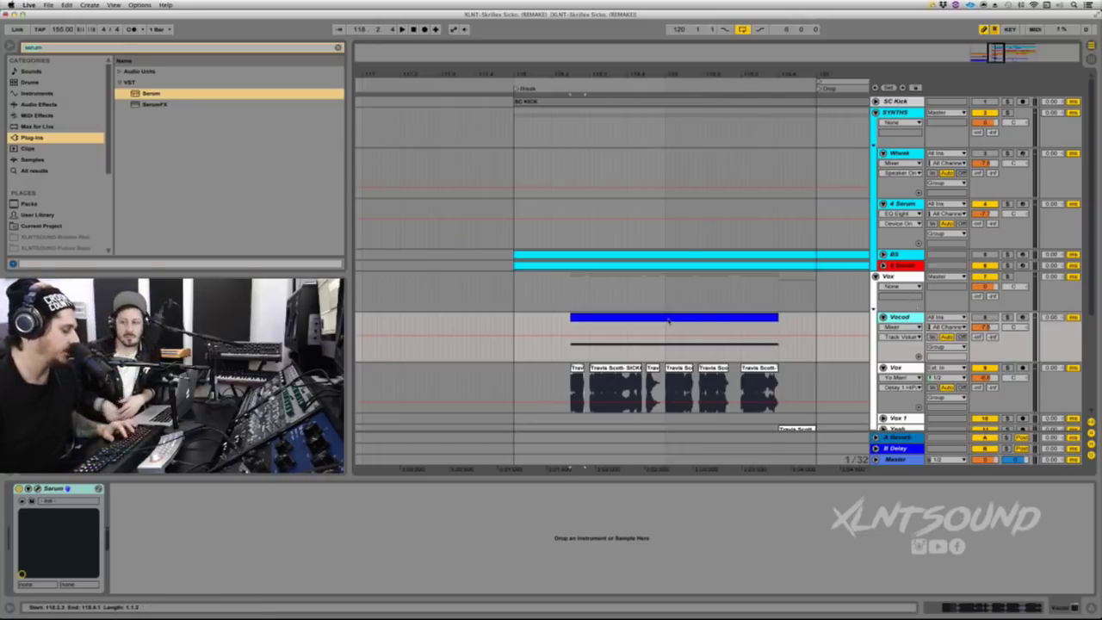
key(b)
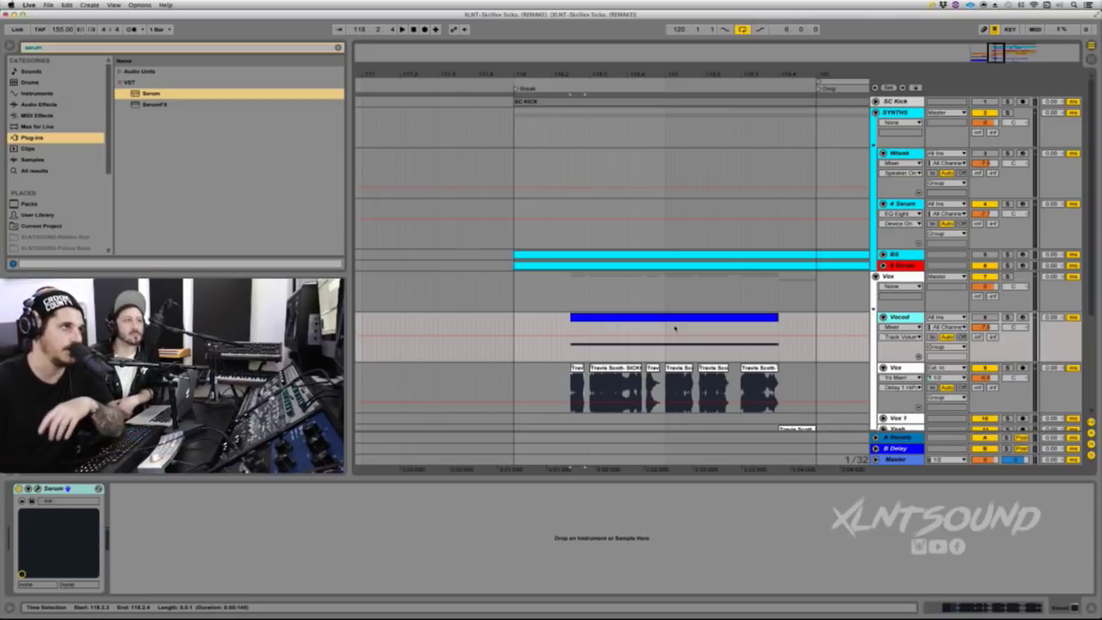
Step: Solo the Vox track and audition its vocals with the Vocoder bypassed and switched back on
click(895, 368)
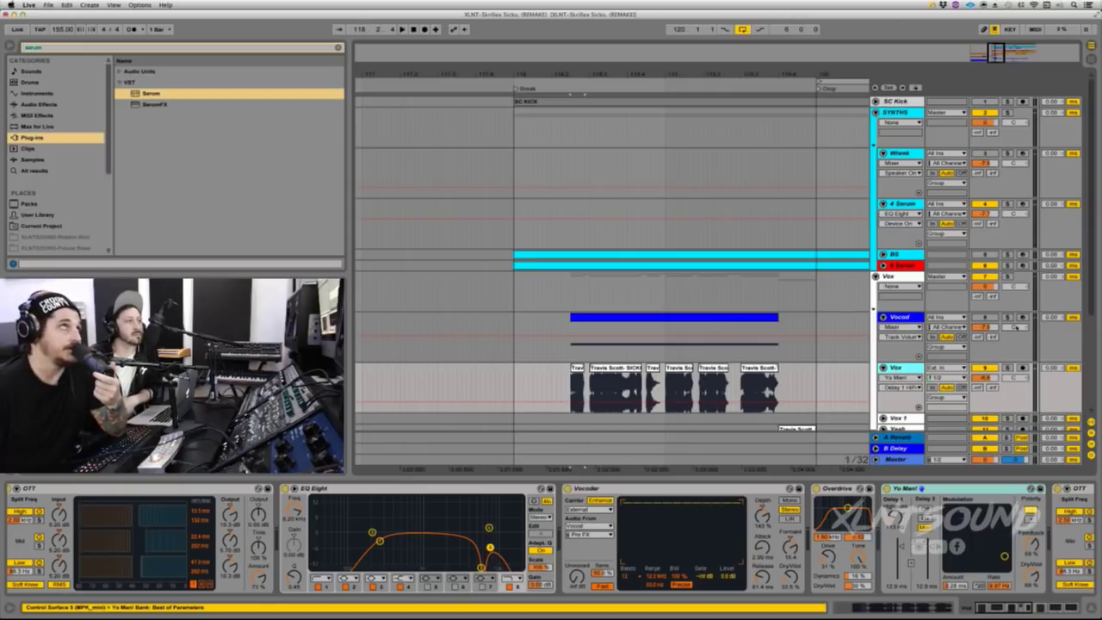
click(571, 337)
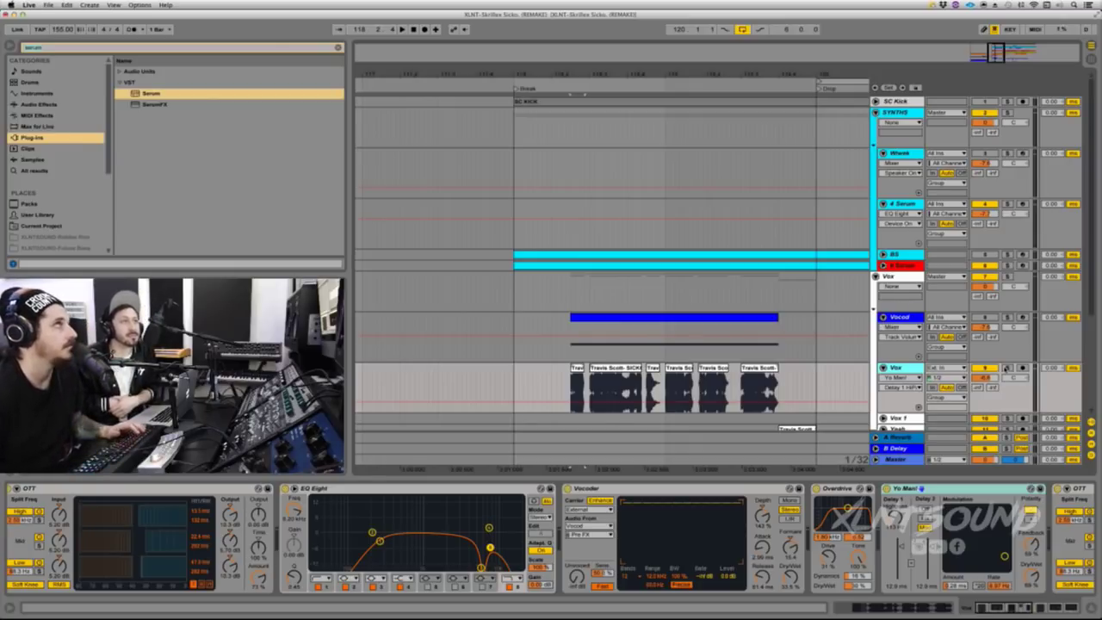
click(1006, 367)
key(space)
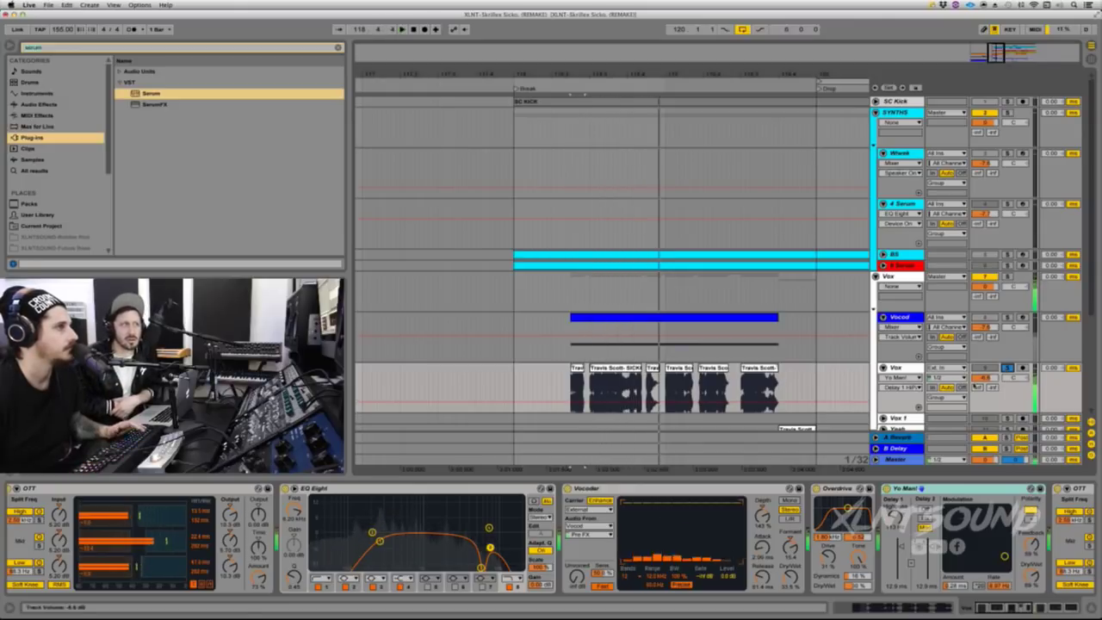
click(568, 488)
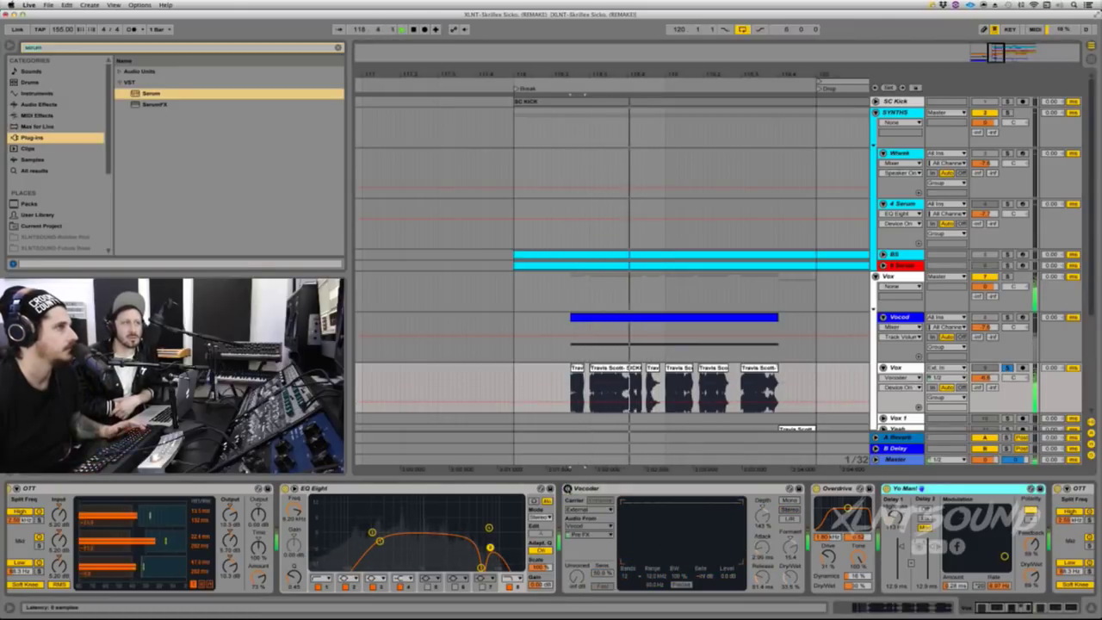
click(568, 488)
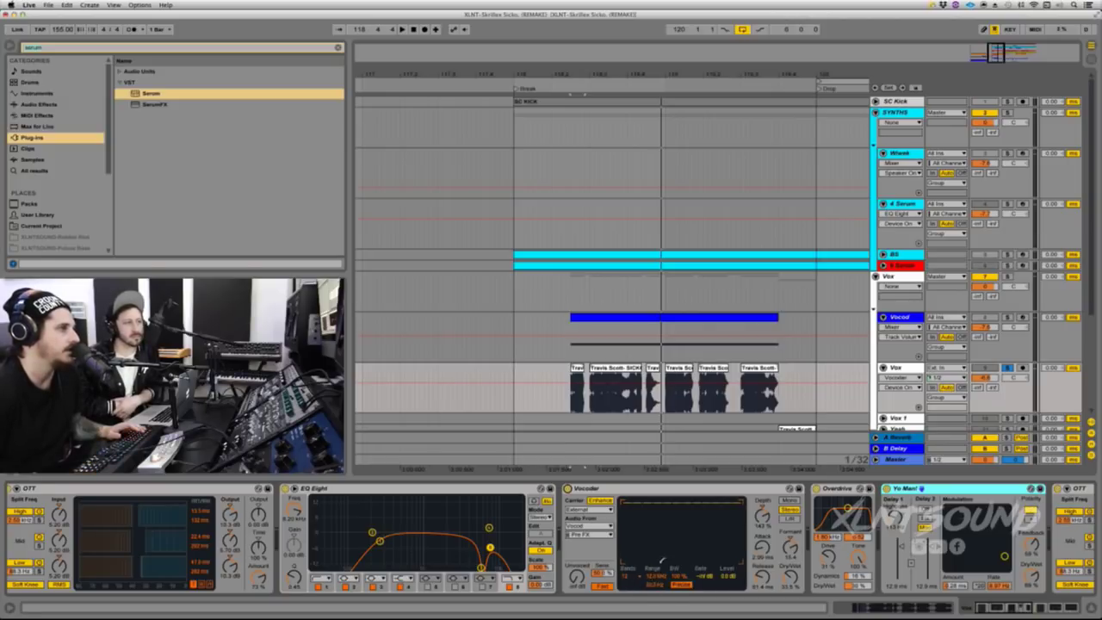
Step: Review the Vocoder's band count options, keeping 12, and audition the vocals through it
click(631, 575)
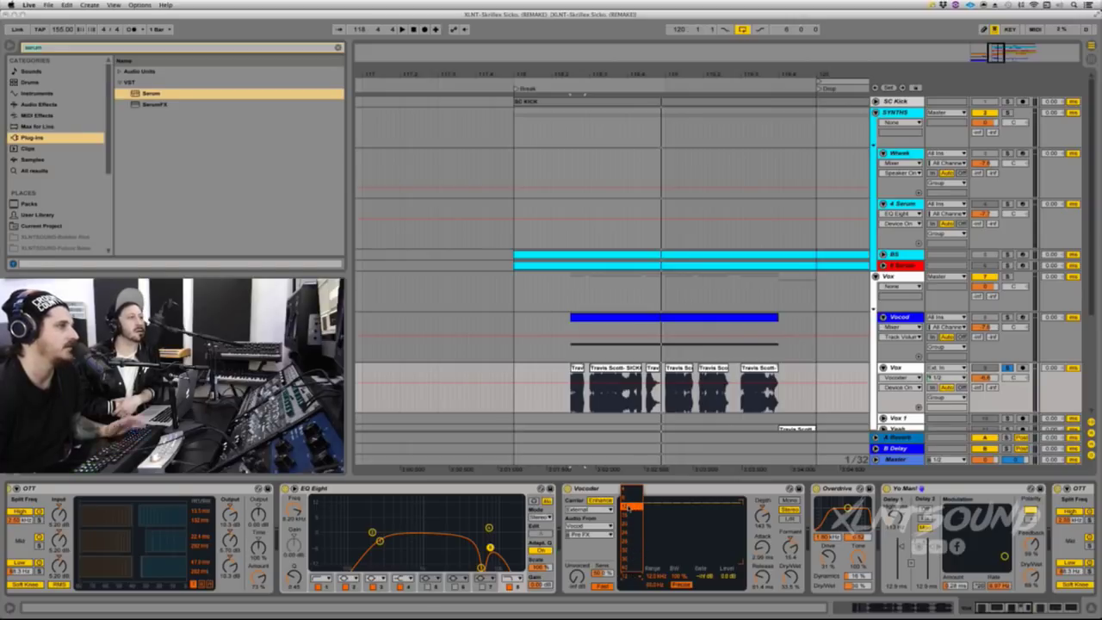
click(631, 507)
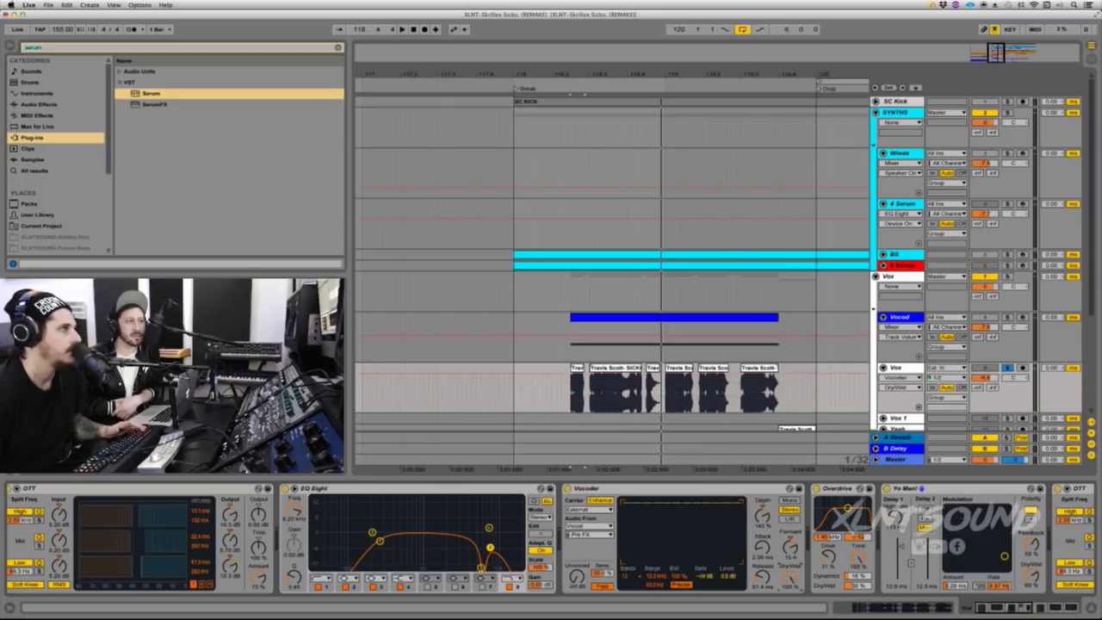
key(space)
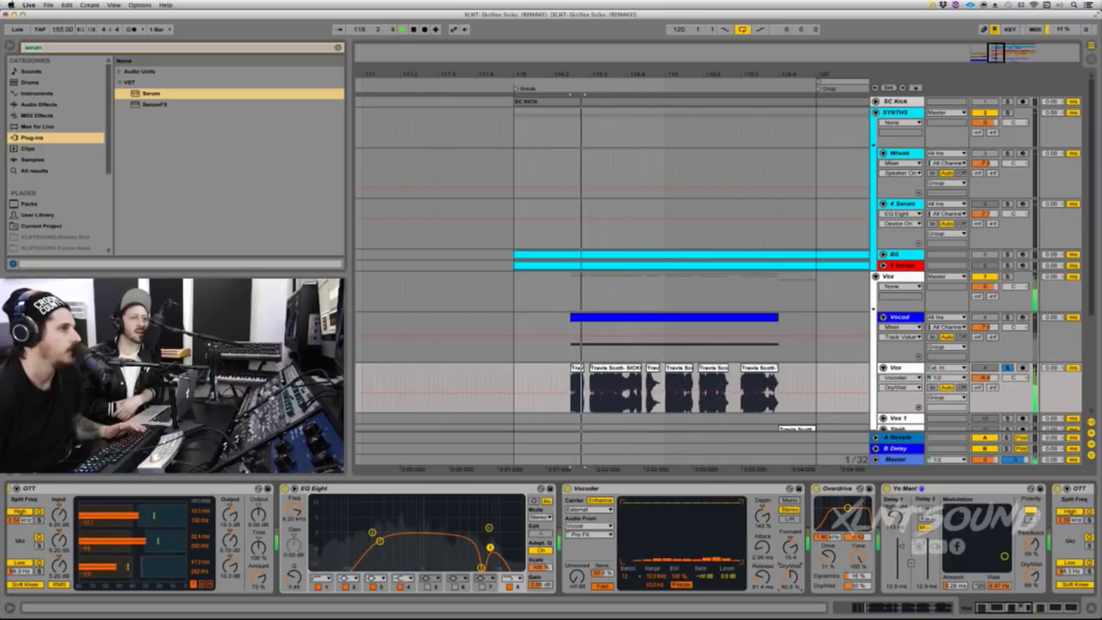
key(space)
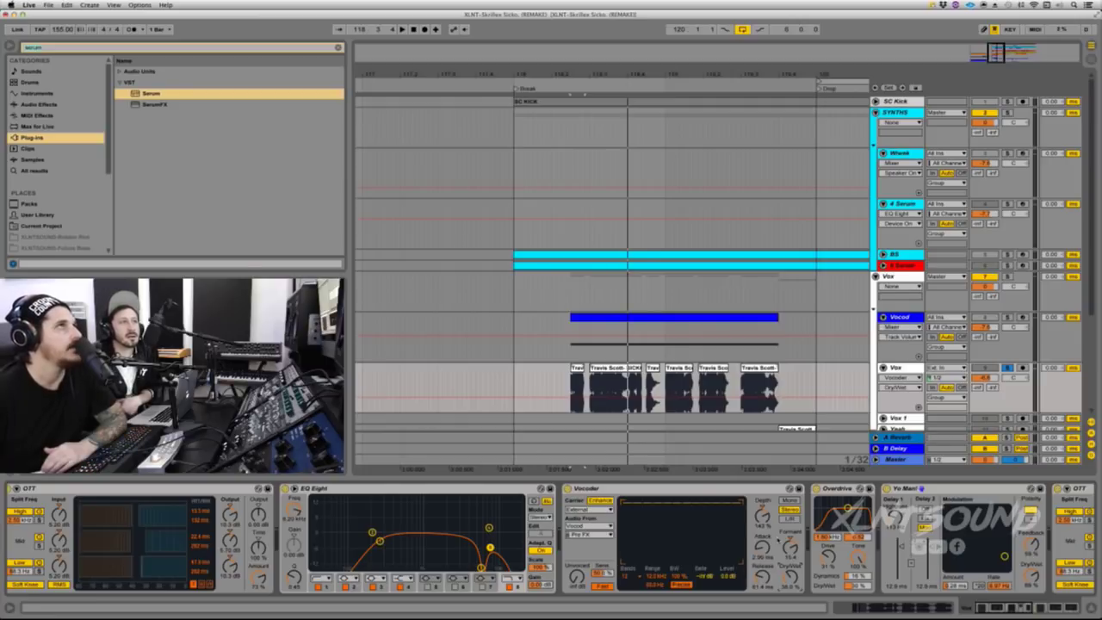
Step: Examine the Vox chain's Overdrive, Yo Man! delay, OTT and two closing EQ Eights, then audition the vocals through the full chain
scroll(551, 538, right, 5)
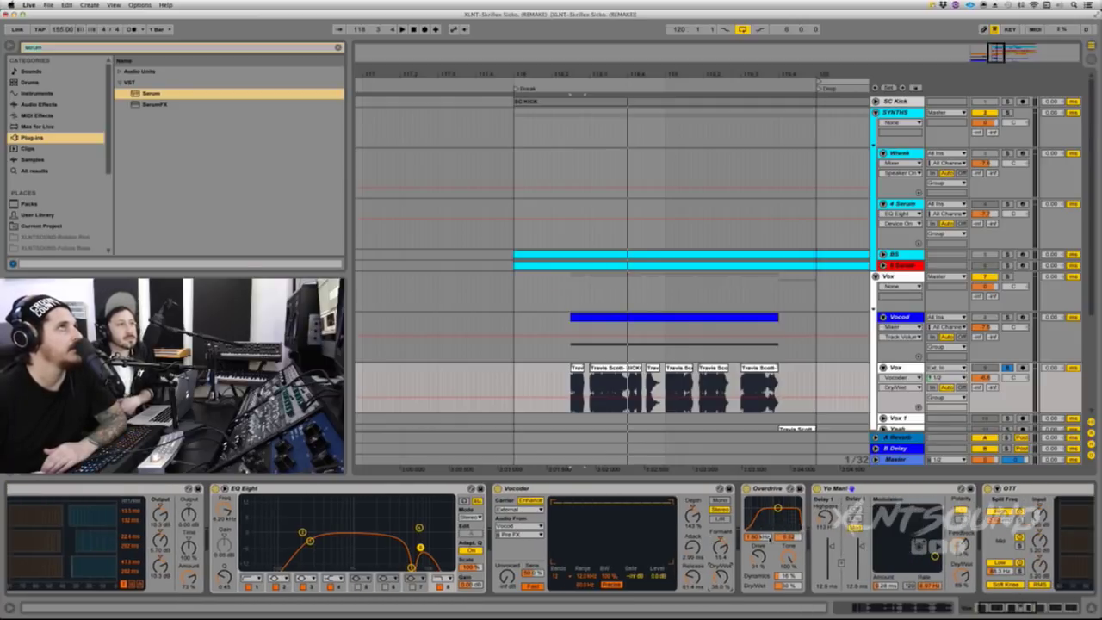
scroll(769, 537, right, 1)
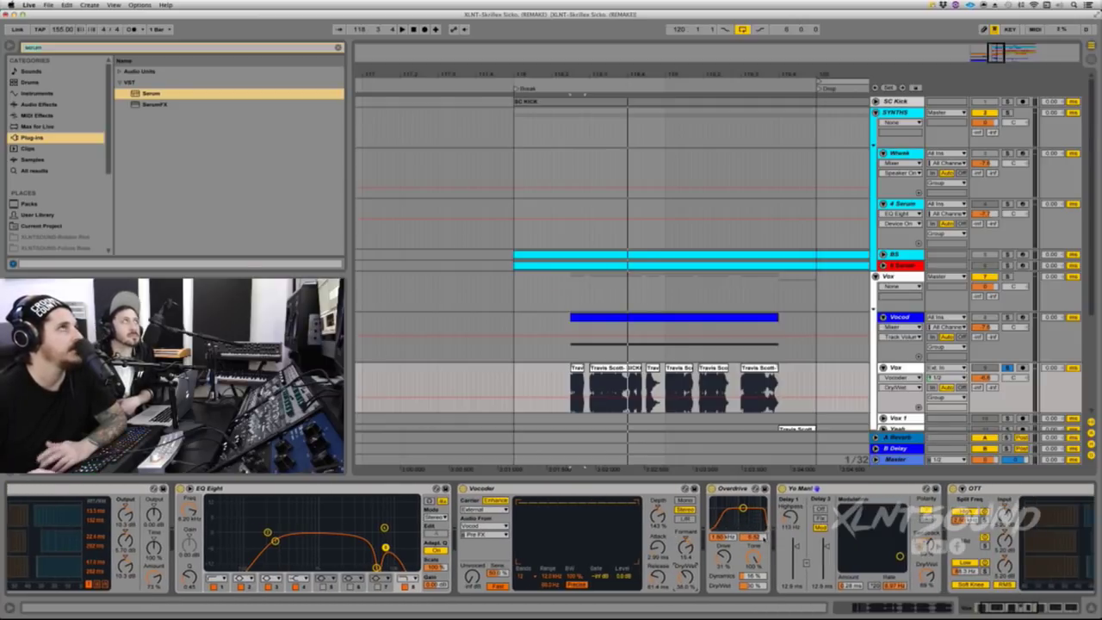
scroll(736, 527, right, 4)
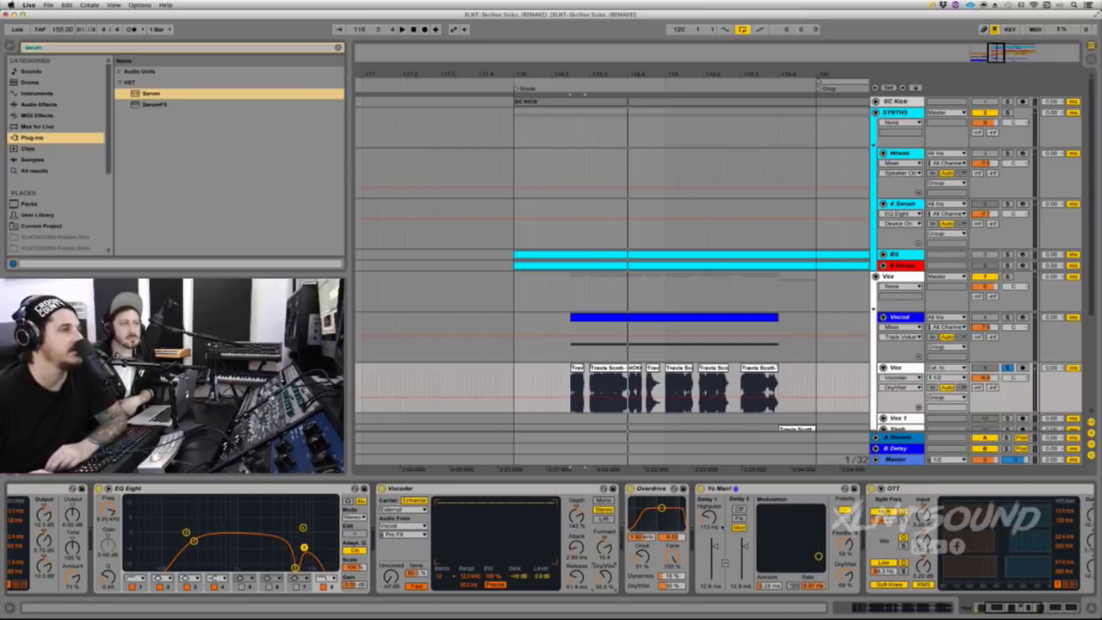
scroll(736, 534, right, 2)
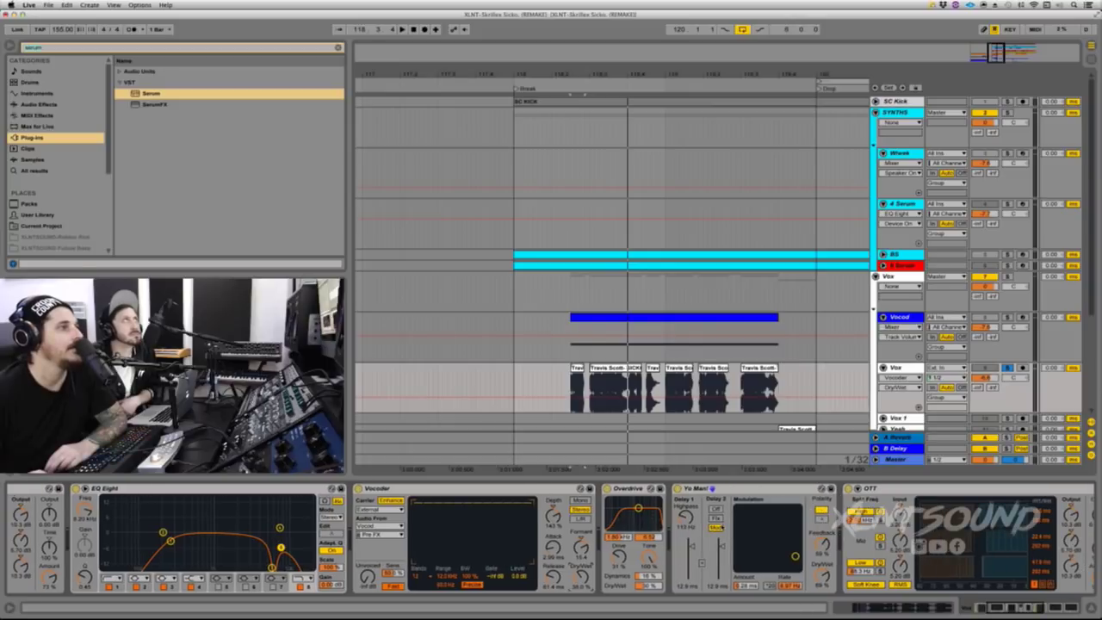
scroll(744, 558, right, 2)
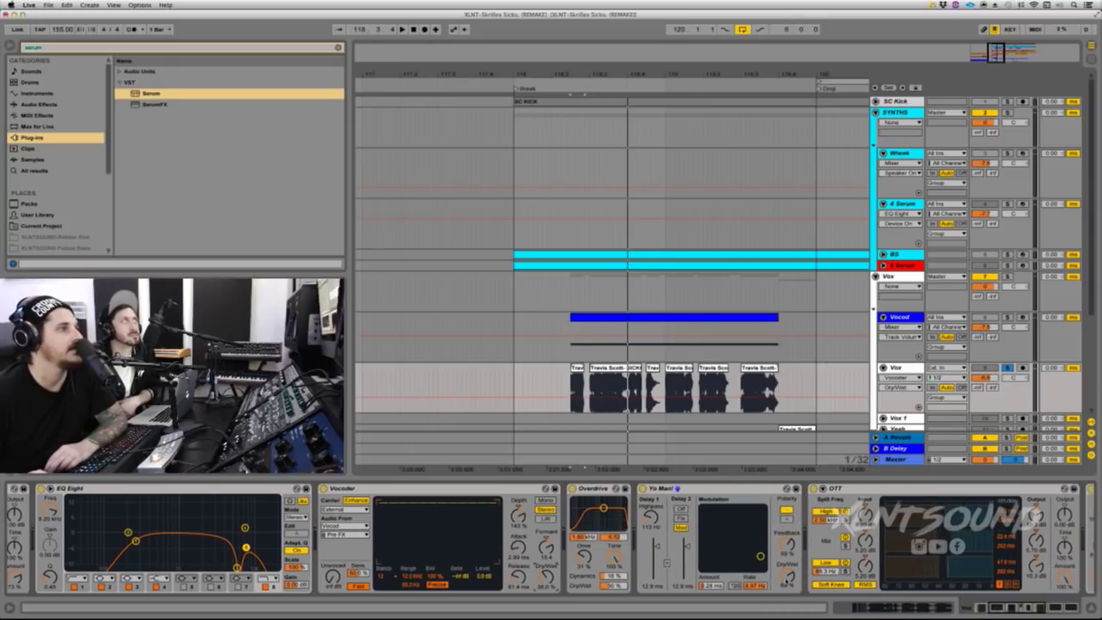
scroll(709, 558, right, 5)
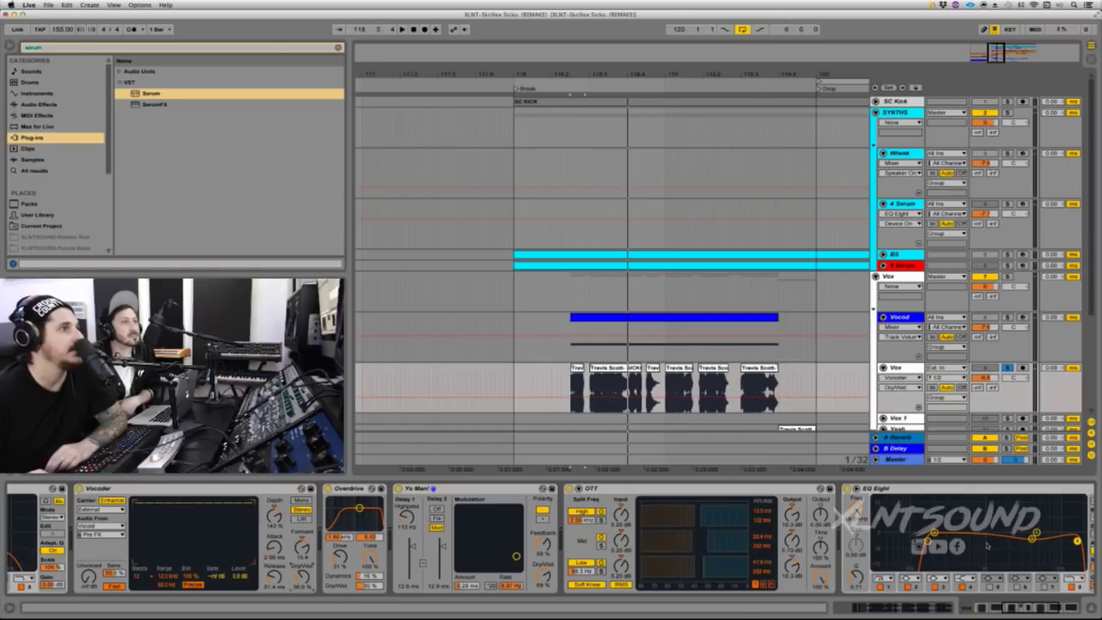
scroll(893, 543, right, 2)
scroll(893, 543, right, 2)
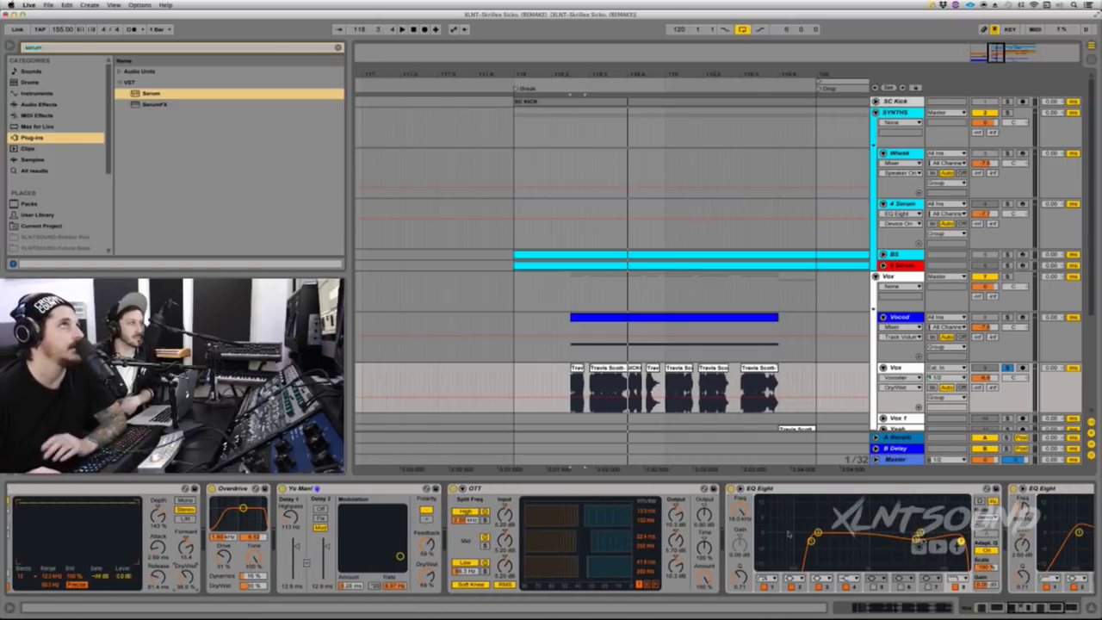
scroll(676, 539, right, 4)
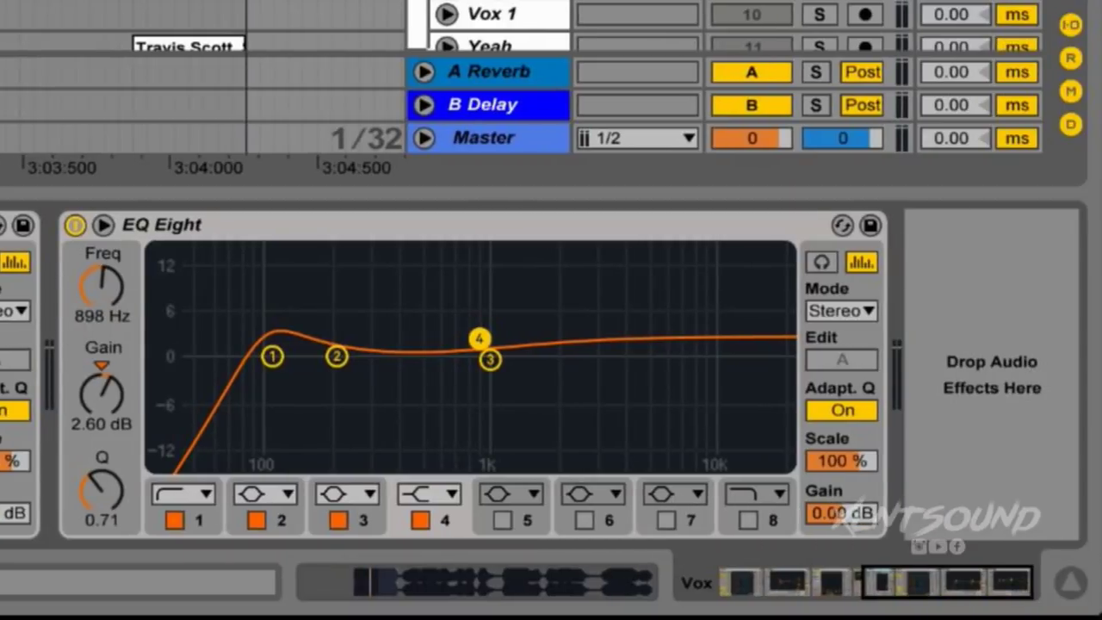
key(space)
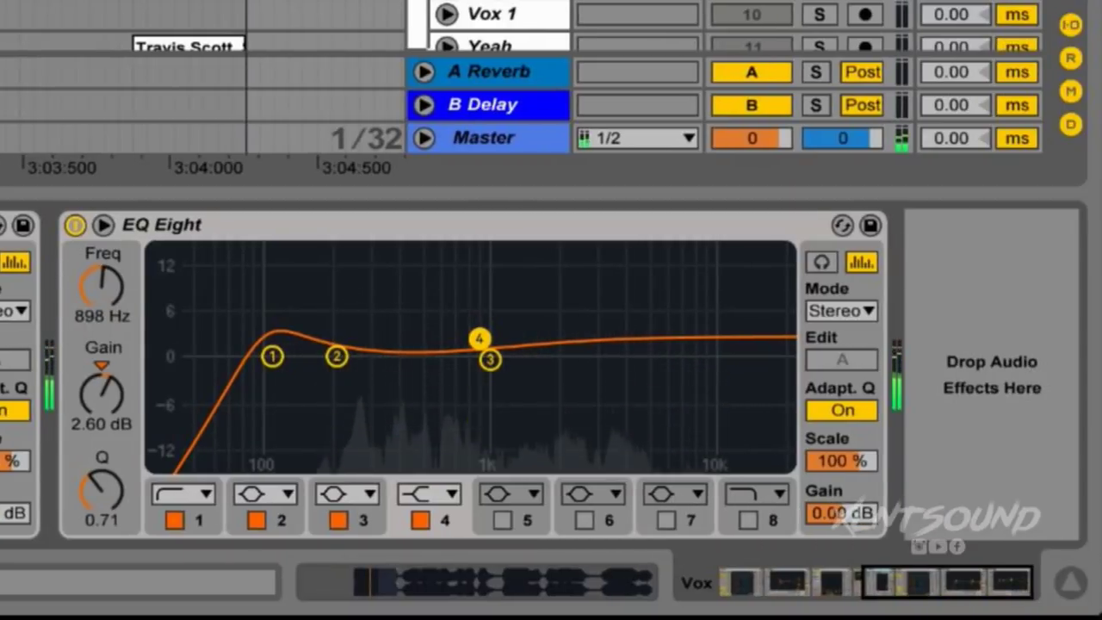
key(space)
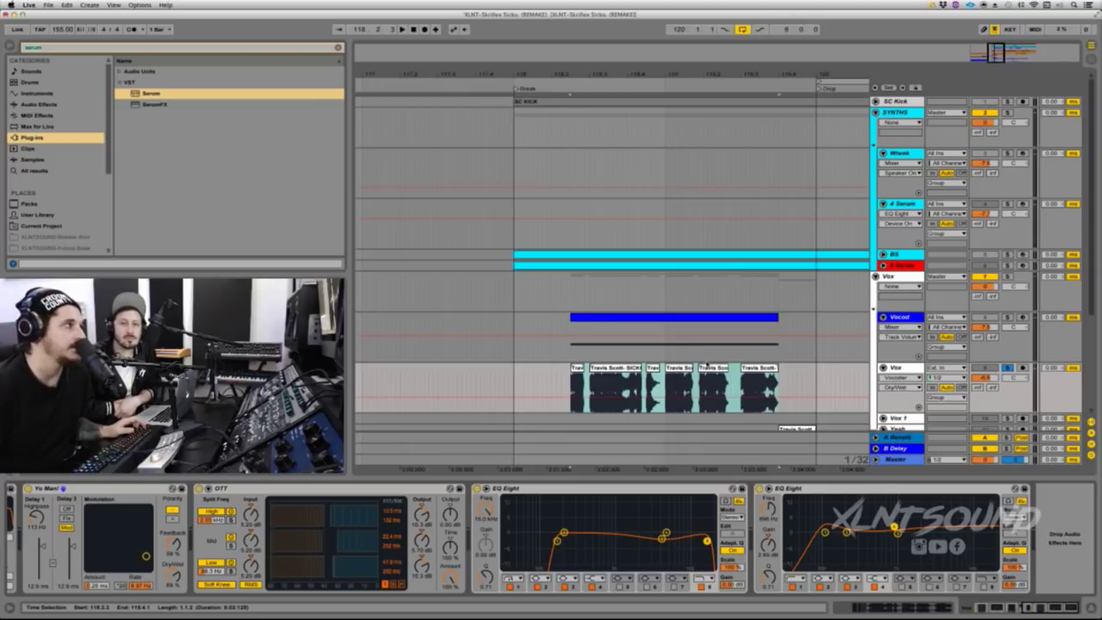
Step: Survey the vocal clips across the Break and Drop sections and select the first Vox clip in the Drop
double_click(707, 365)
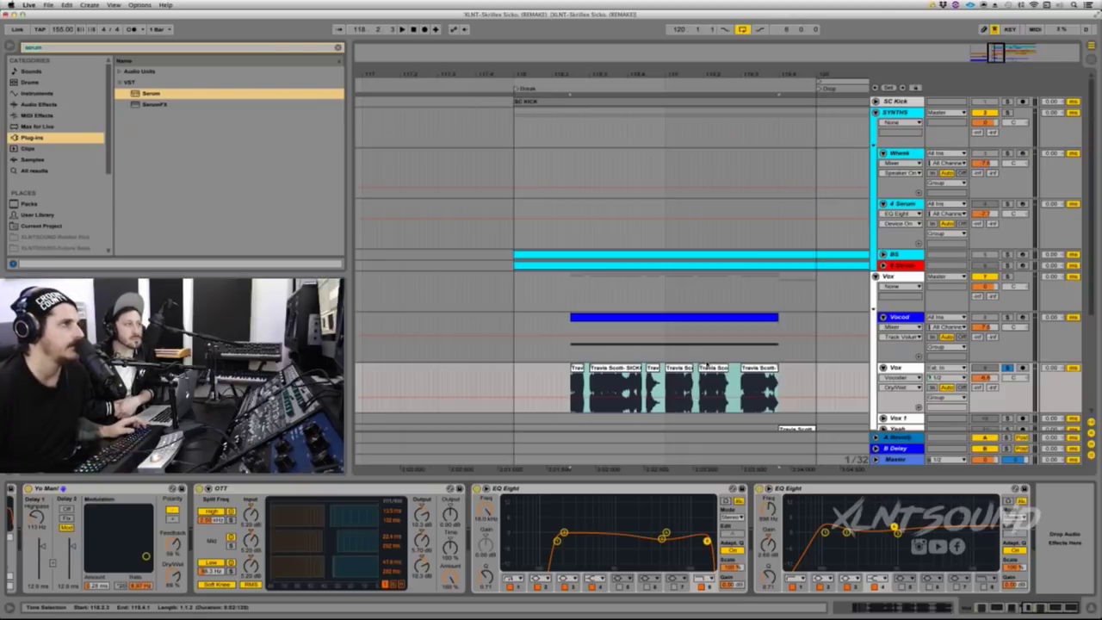
key(plus)
click(732, 396)
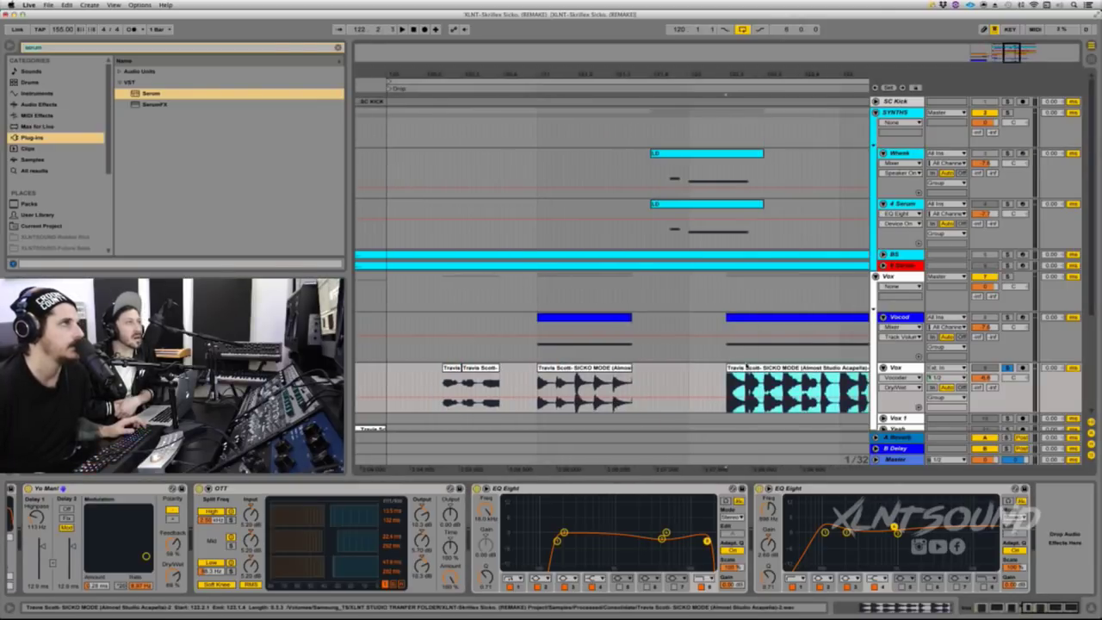
key(minus)
key(minus)
key(plus)
key(plus)
key(plus)
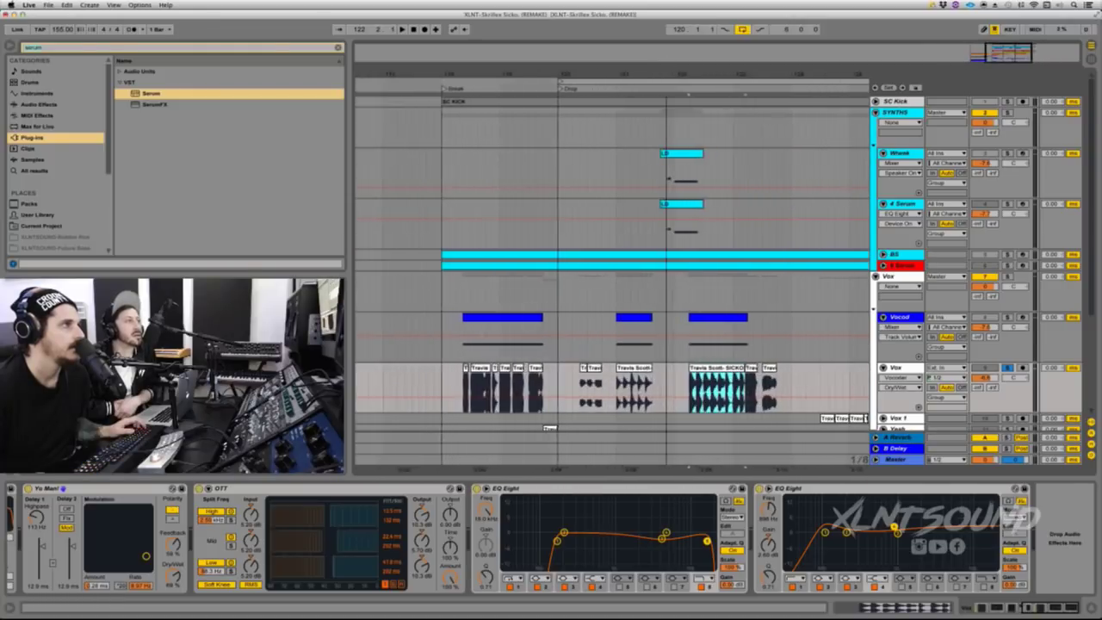
scroll(603, 333, left, 5)
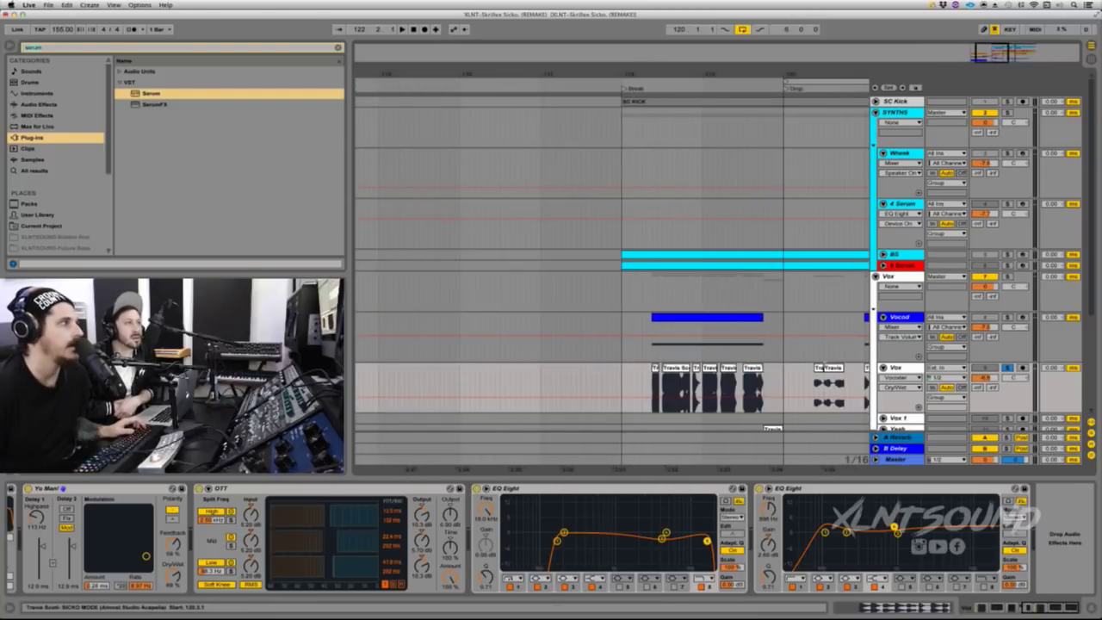
click(816, 388)
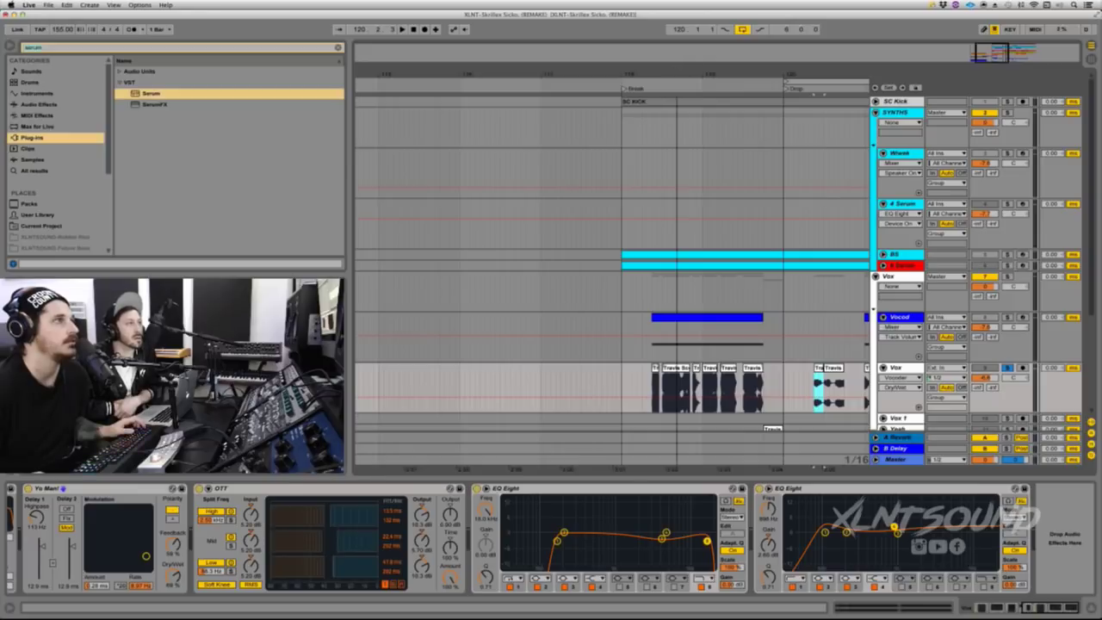
Step: Select the six Vox clips in the Break and set their warp mode to Complex Pro
key(plus)
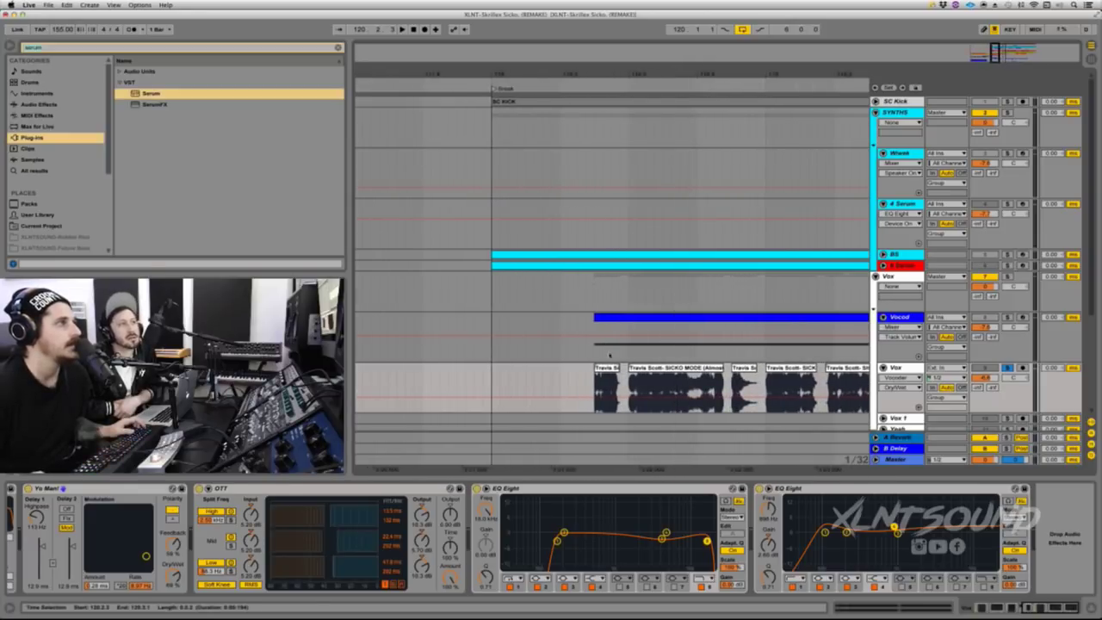
click(607, 379)
scroll(606, 379, right, 3)
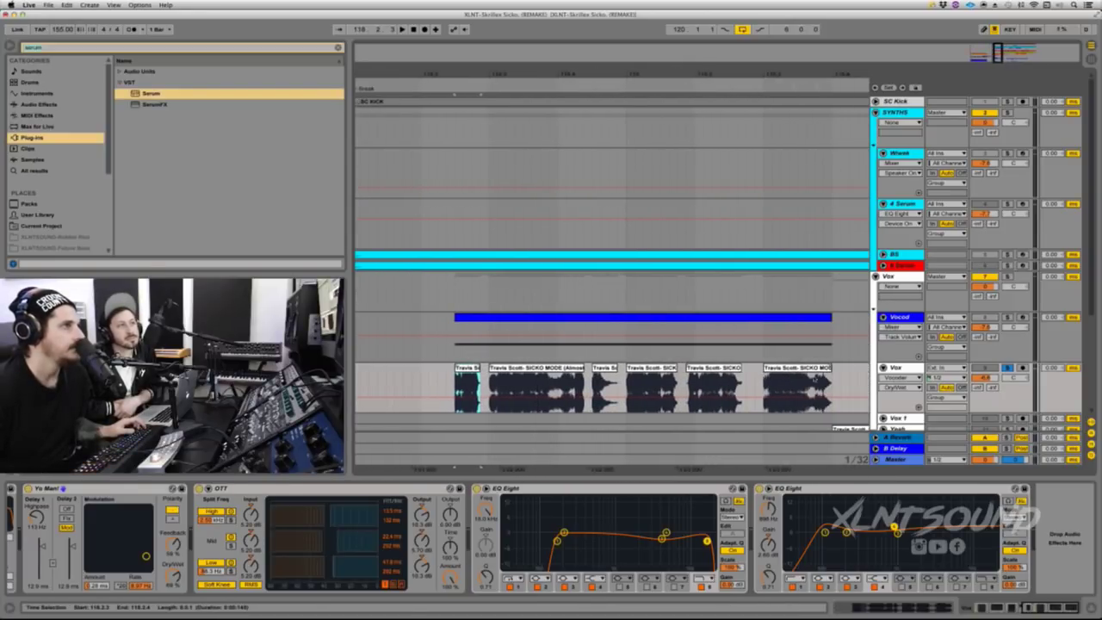
double_click(826, 379)
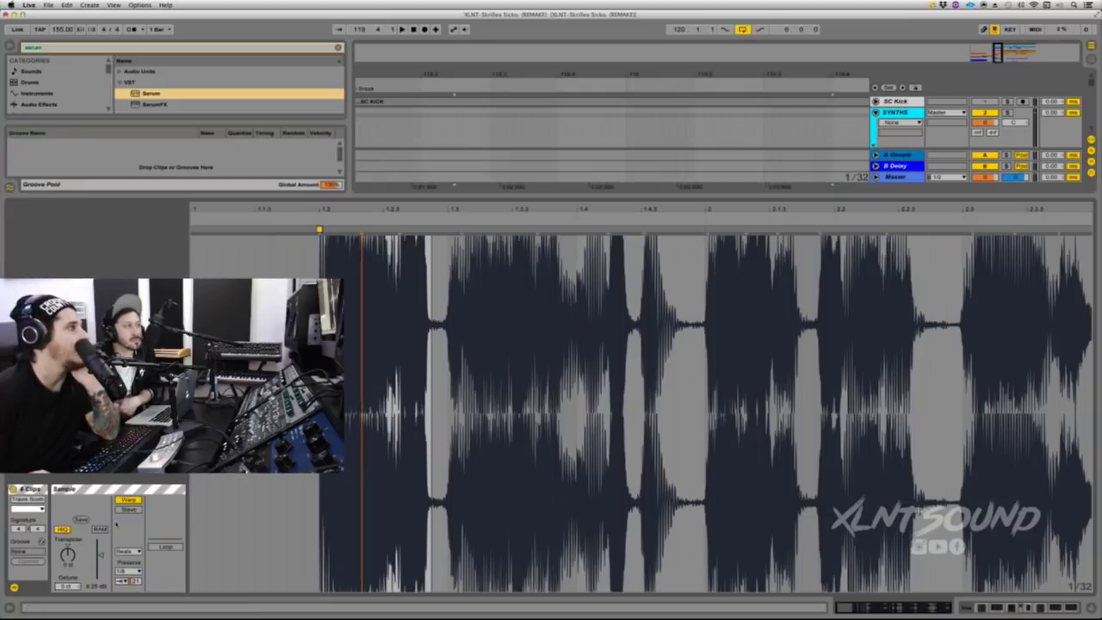
click(127, 551)
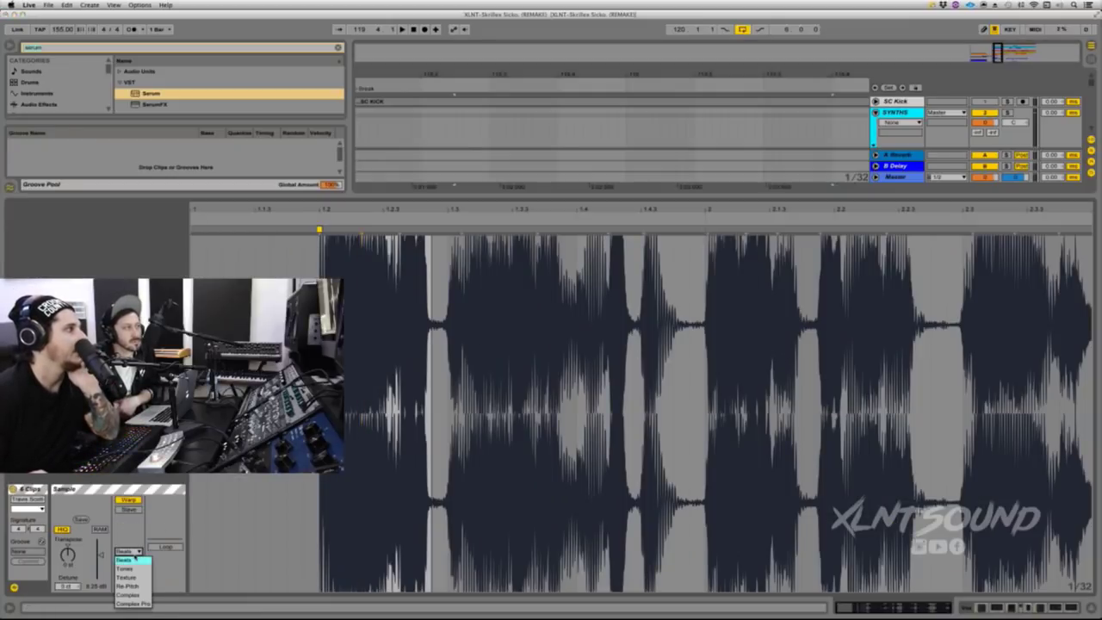
click(130, 602)
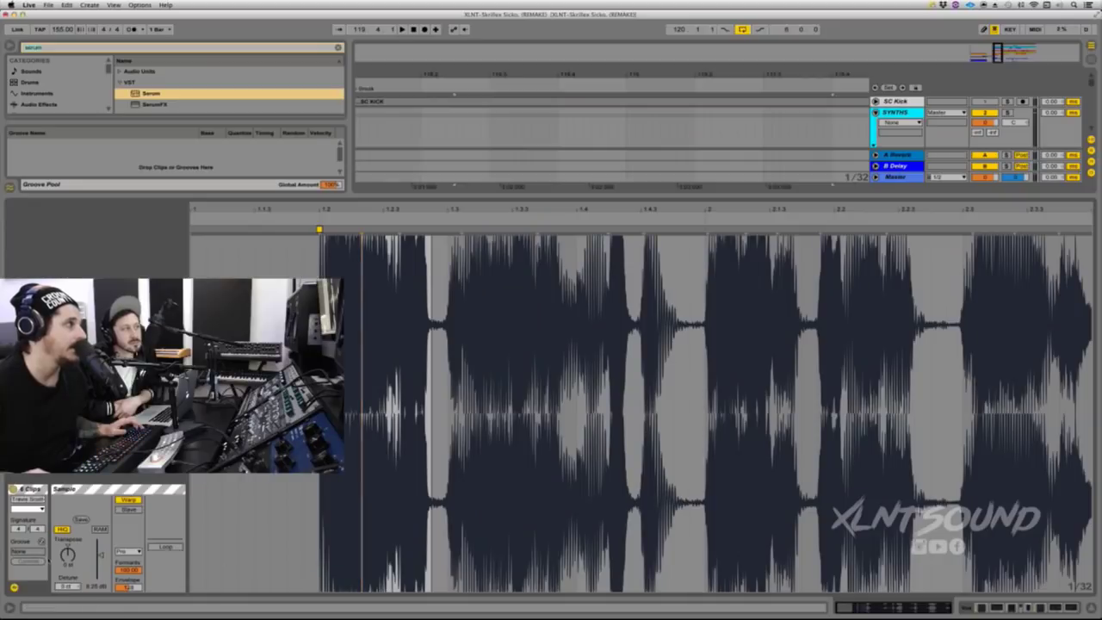
Step: Try the Beats warp mode on the six Vox clips with a transient envelope of 100, followed by Complex
click(127, 551)
click(124, 559)
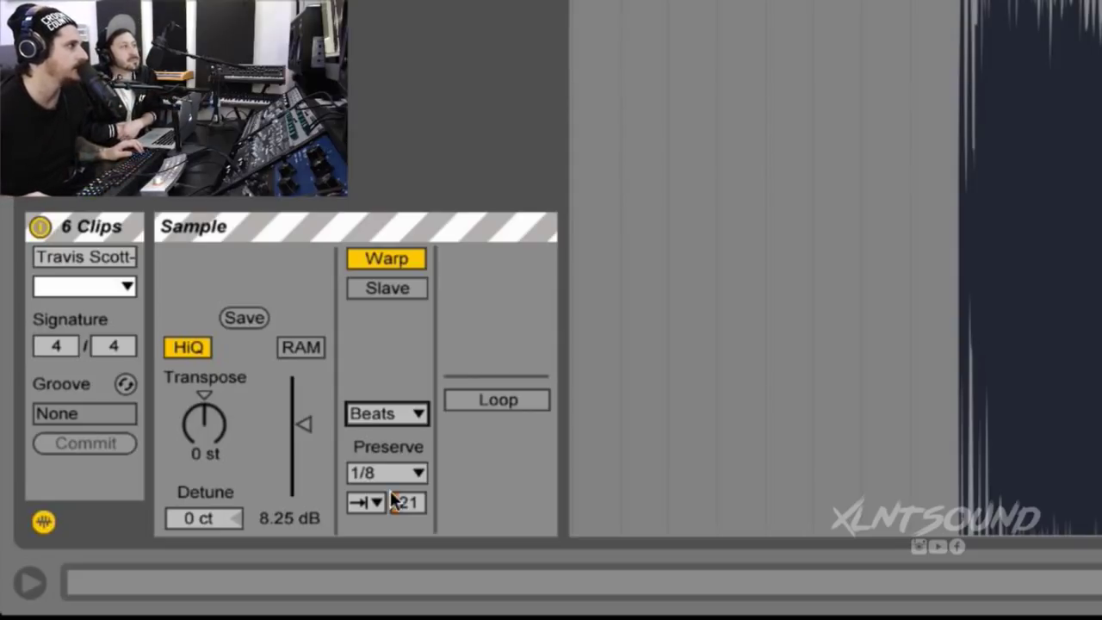
drag(406, 507, 432, 456)
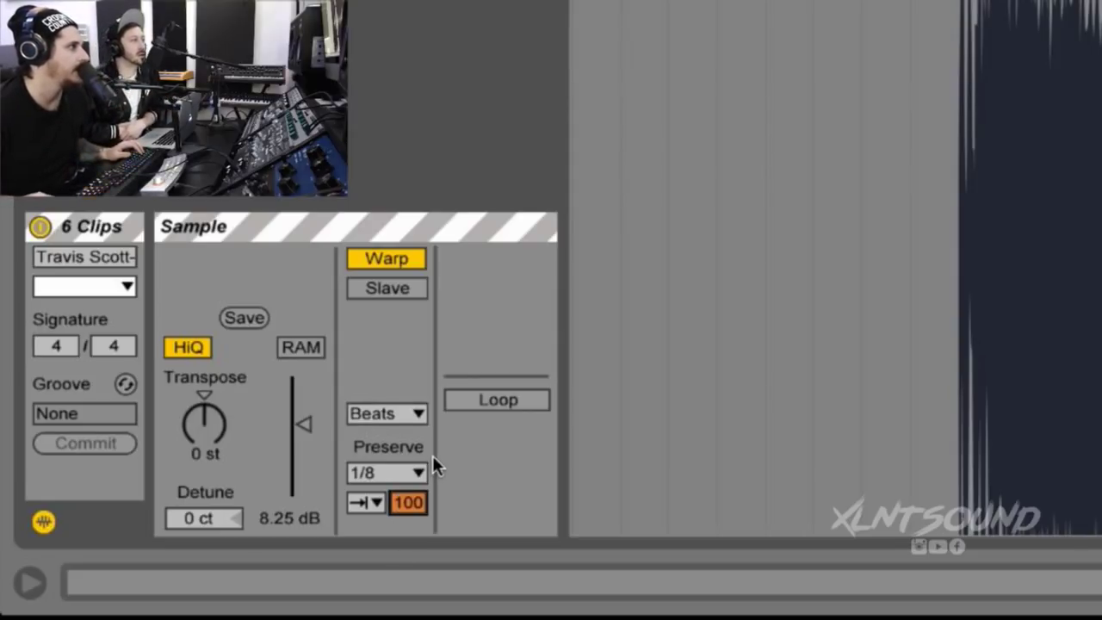
click(398, 413)
click(401, 539)
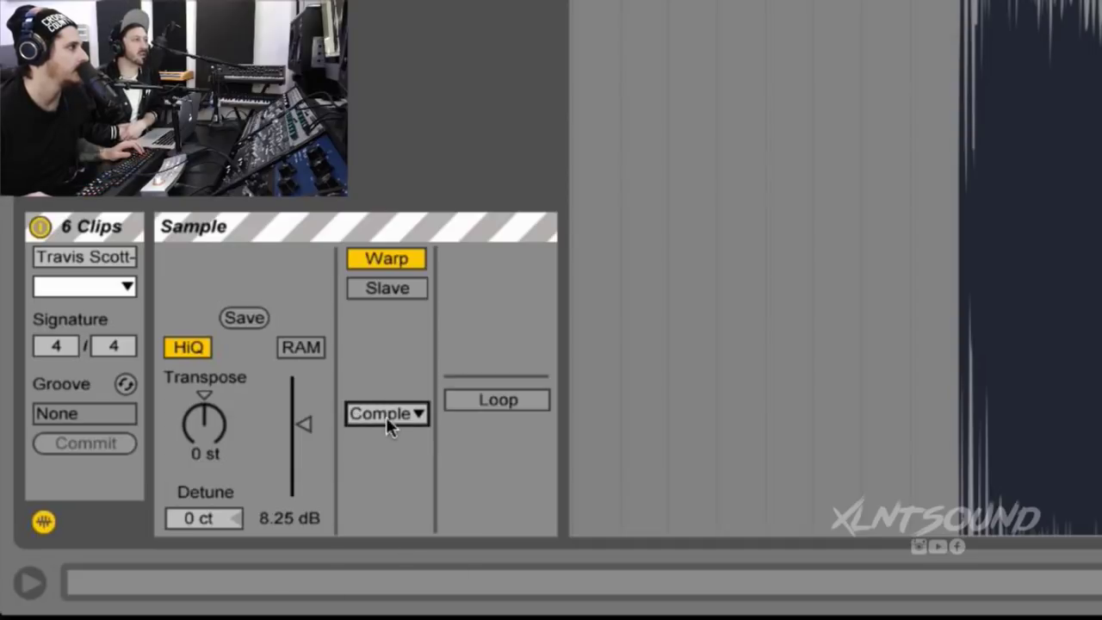
Step: Return the six Vox clips to the Complex Pro warp mode and review the other warp mode options
click(385, 415)
click(401, 570)
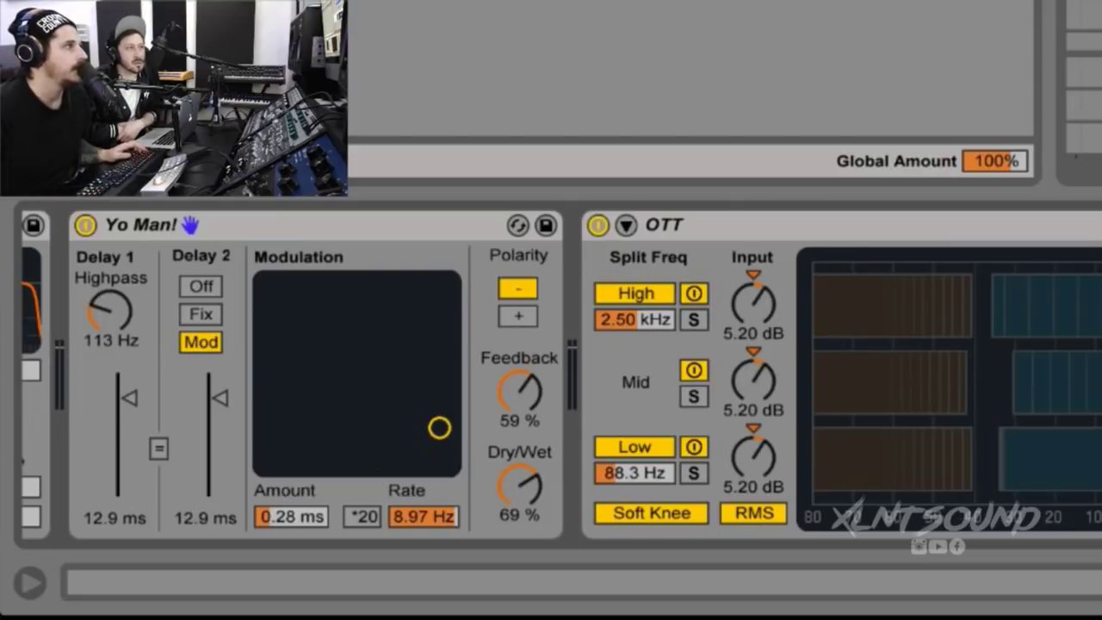
key(shift+Tab)
drag(363, 466, 362, 494)
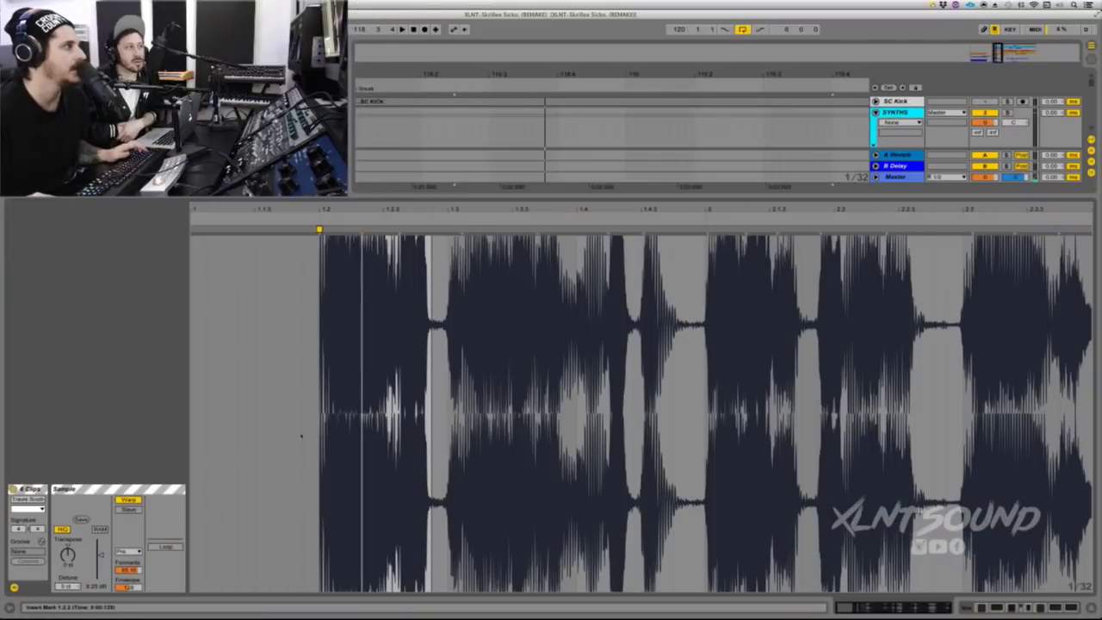
click(129, 551)
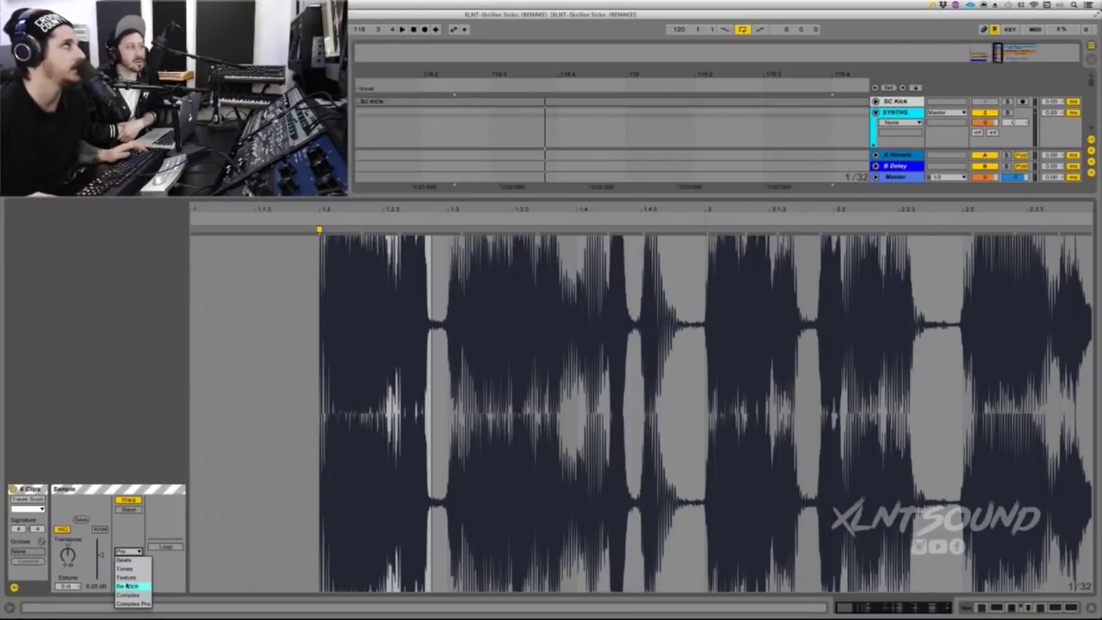
click(156, 442)
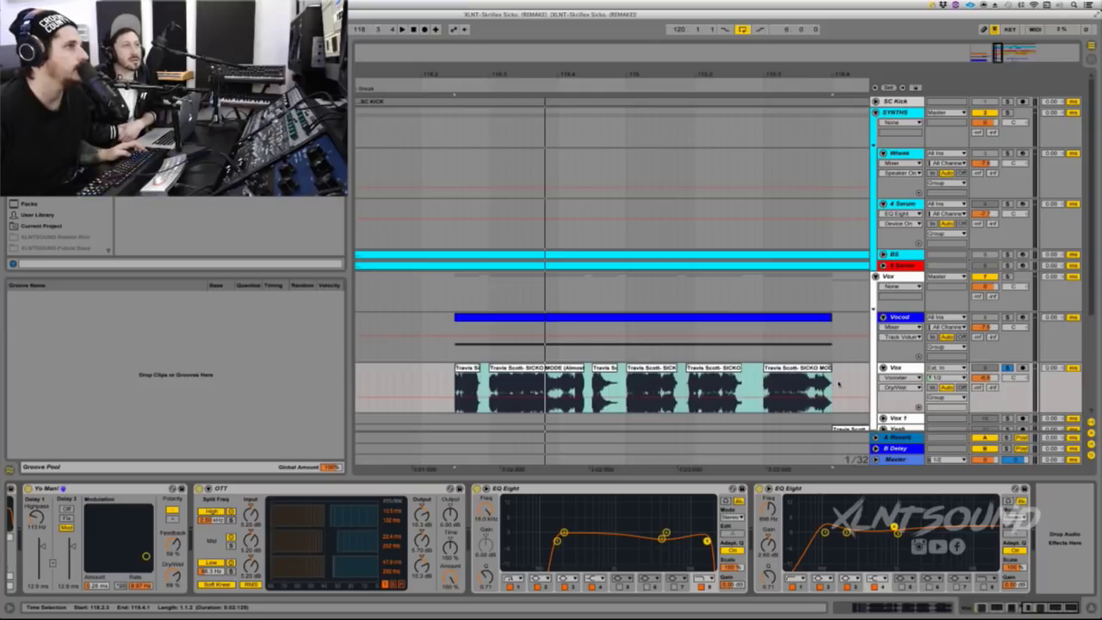
Step: Consolidate the Break's Vox clips from 118.2.3 to 119.4.1 into a single clip and audition it
drag(839, 384, 549, 388)
drag(833, 389, 454, 392)
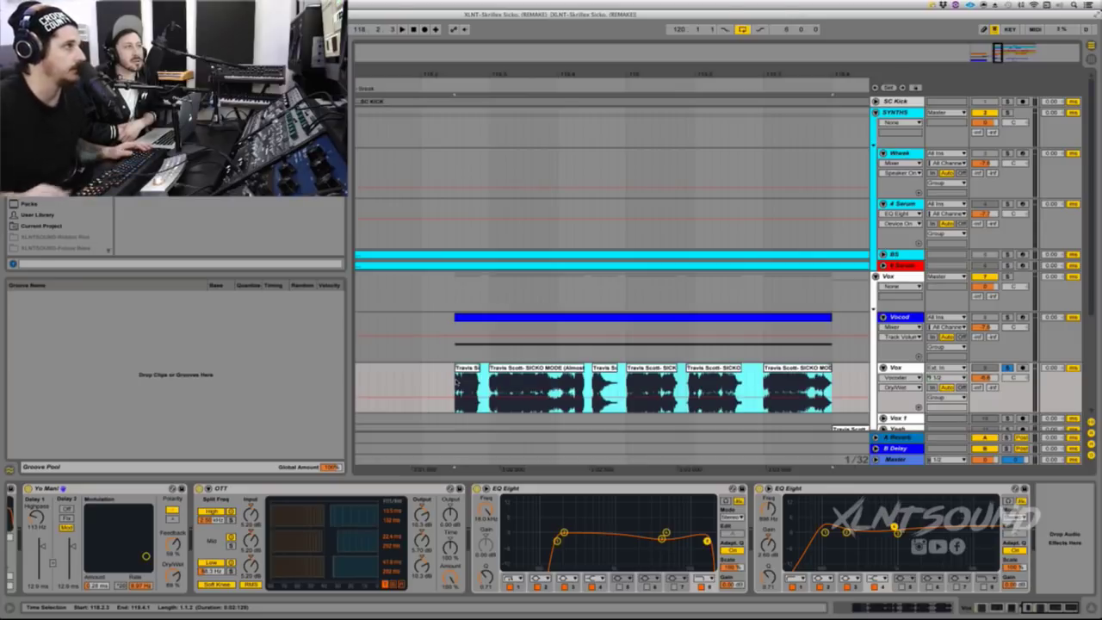
key(super+j)
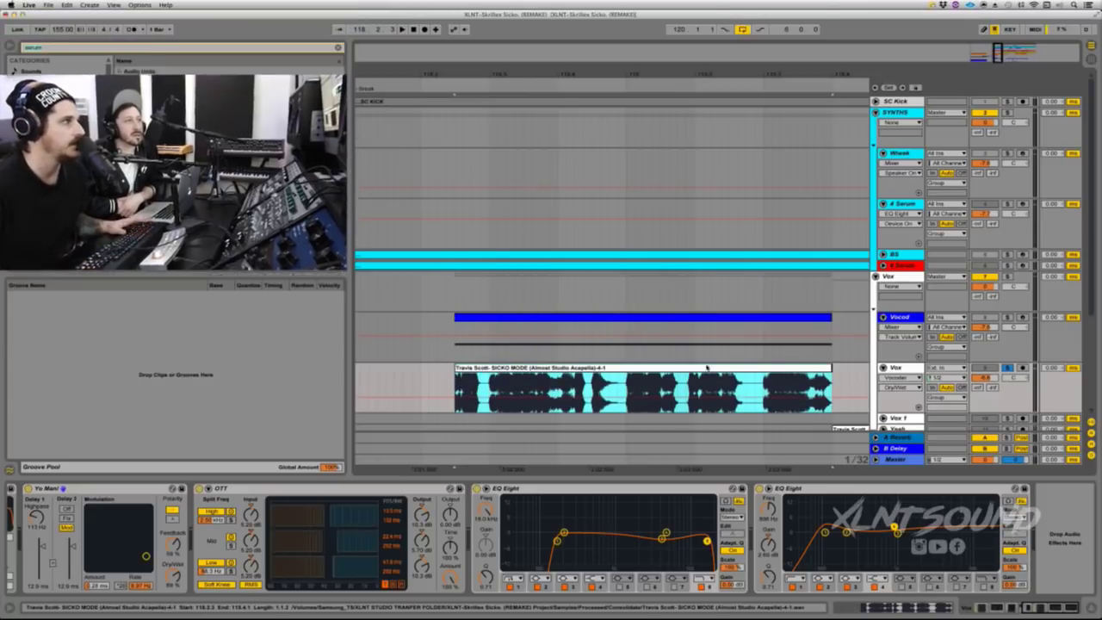
key(space)
Step: Set the consolidated Vox clip's warp mode to Beats, review its Preserve options and hide the clip's Envelopes settings
key(shift+Tab)
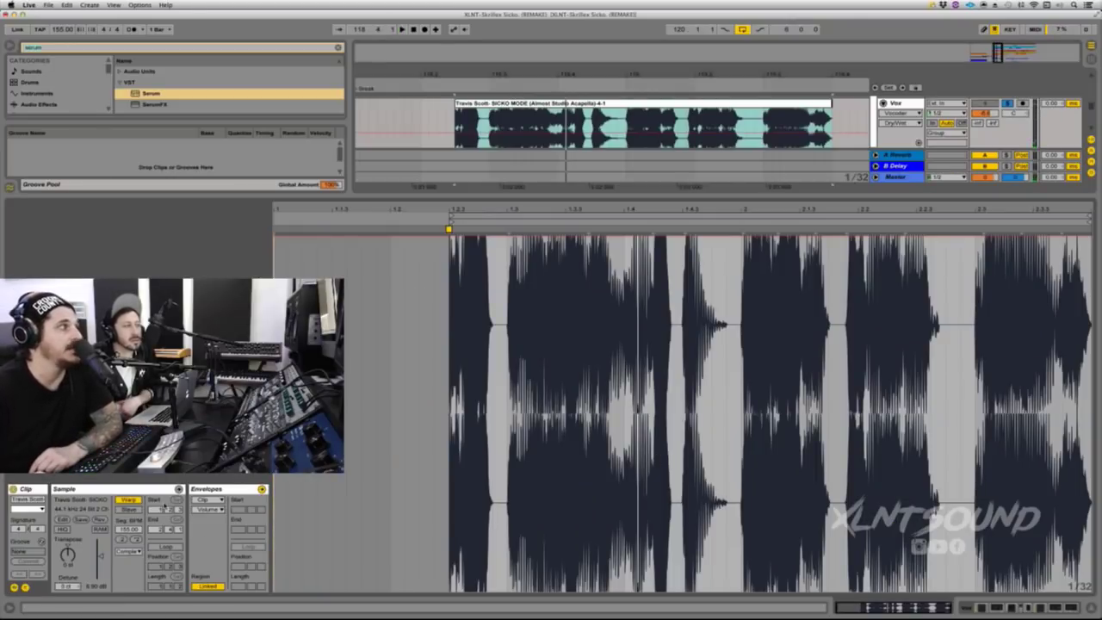
click(130, 550)
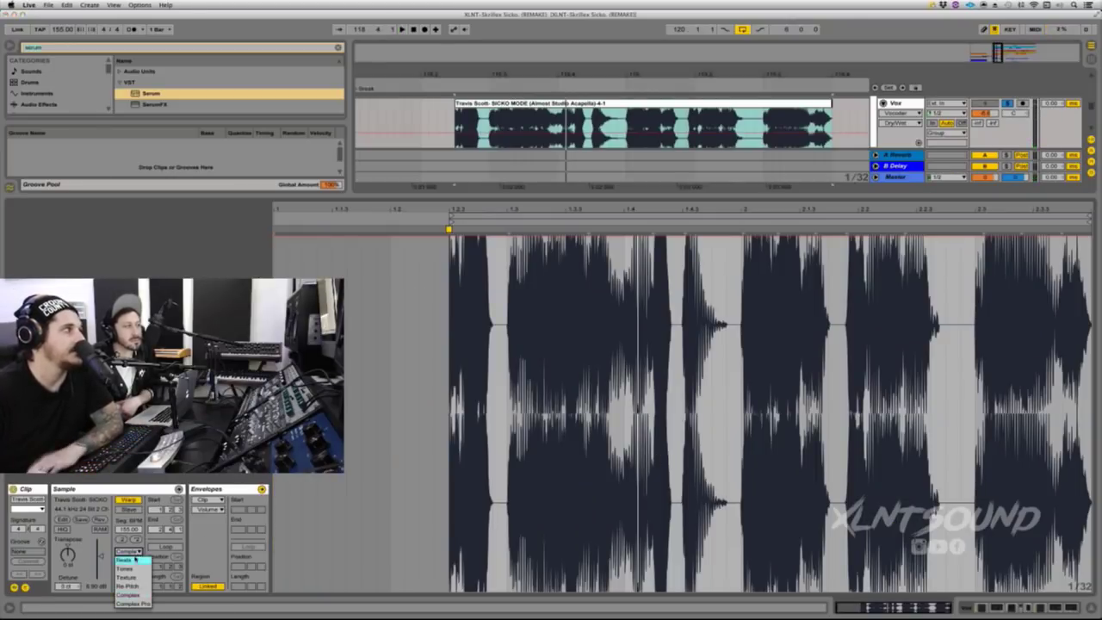
click(123, 559)
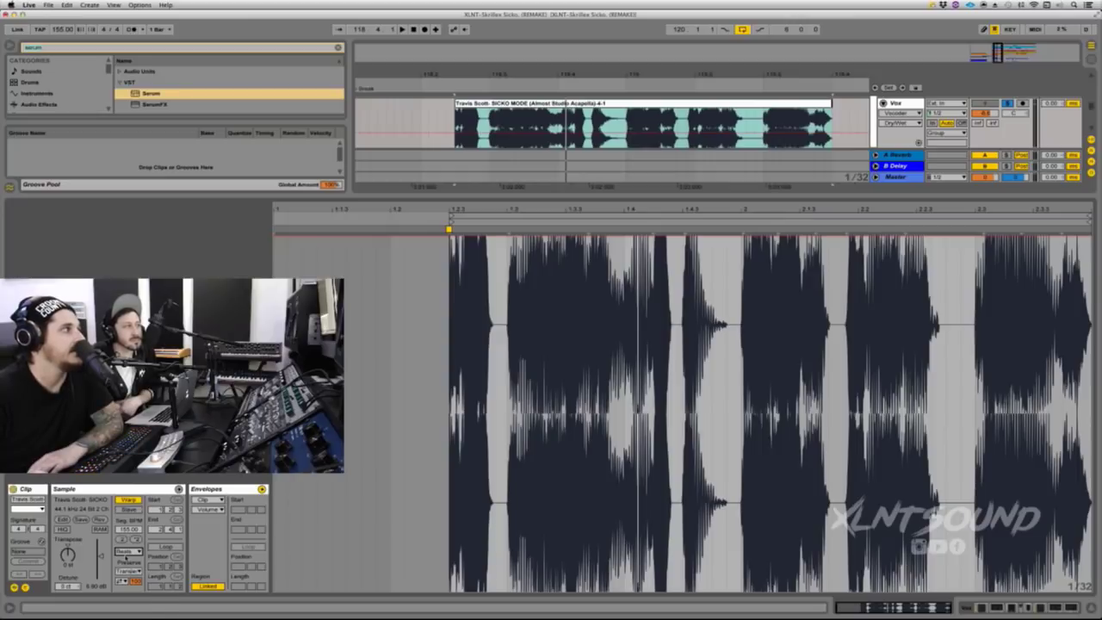
click(129, 551)
click(129, 561)
click(136, 572)
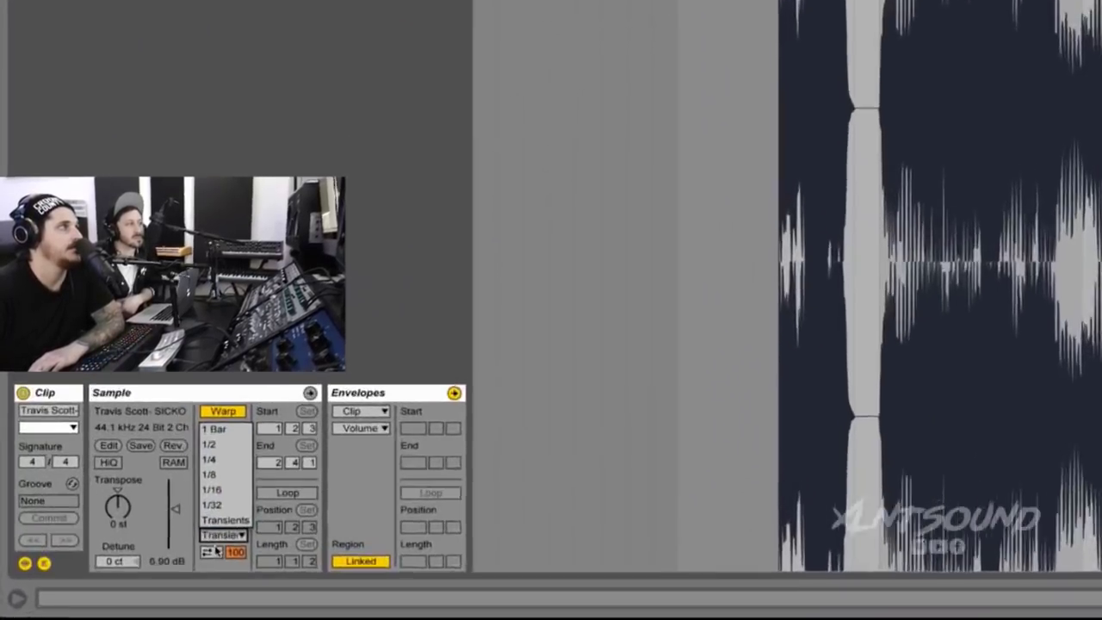
click(289, 422)
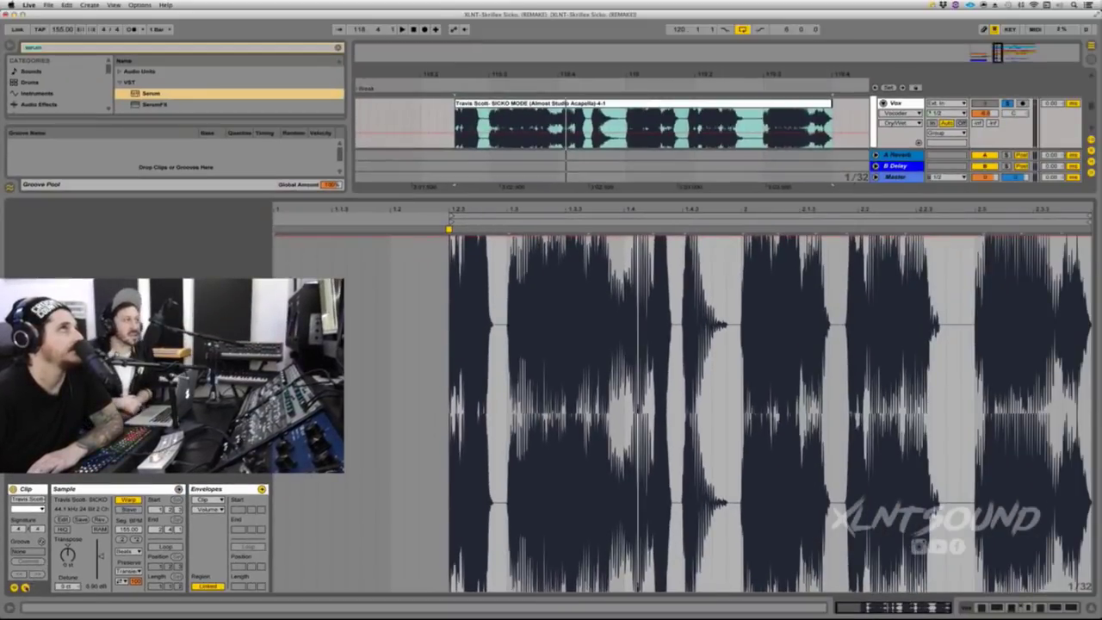
click(25, 587)
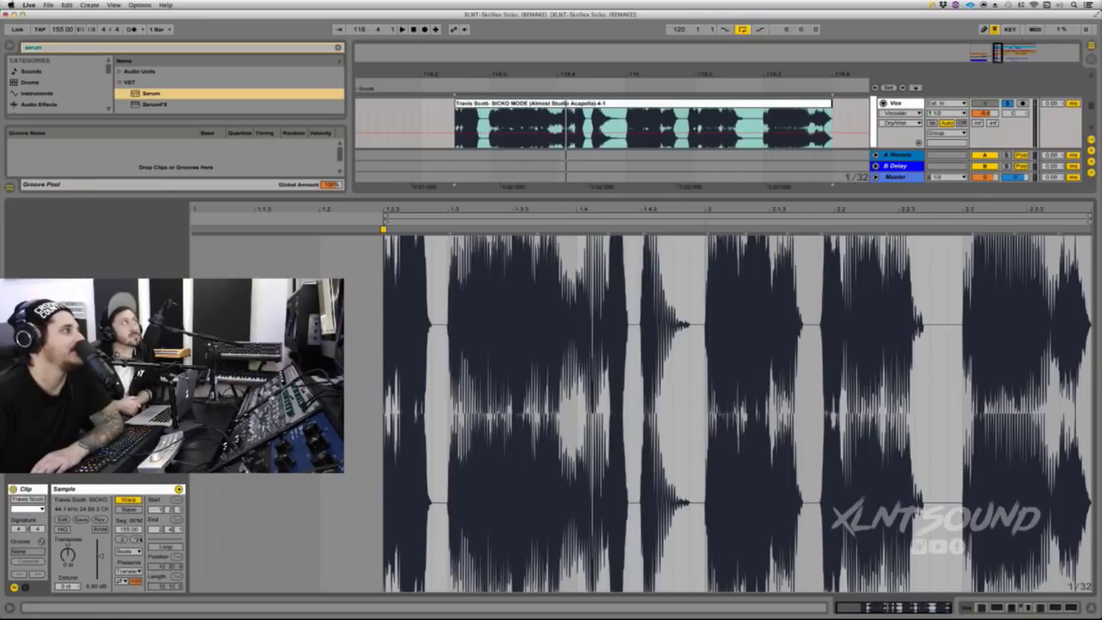
Step: Keep the clip in Beats mode, set Preserve to 1/16 and turn off the transient looping
click(130, 550)
click(138, 552)
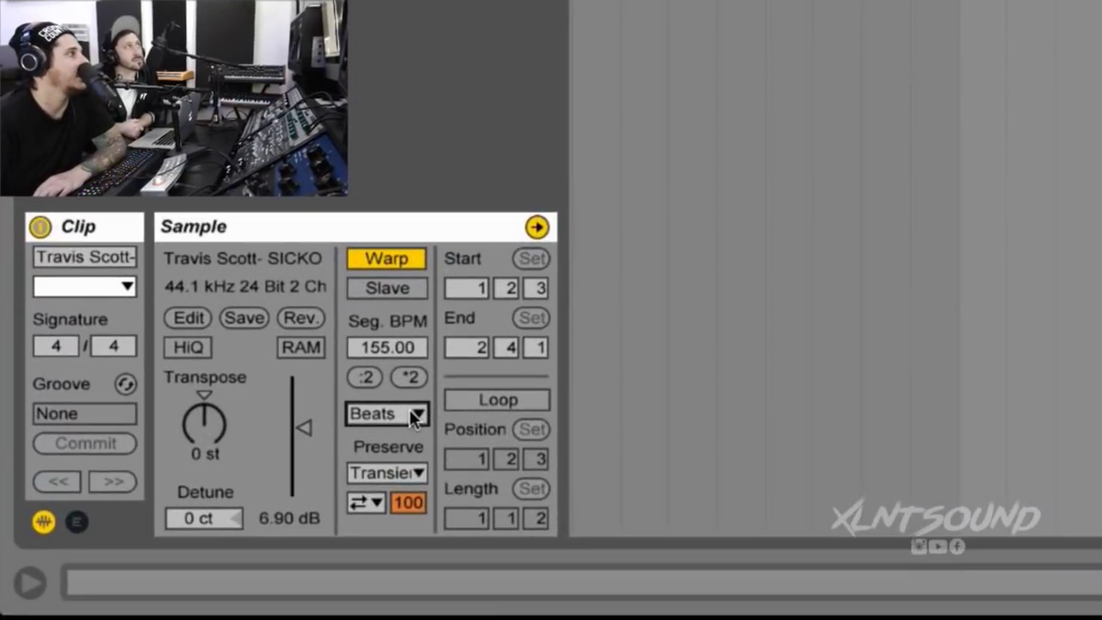
click(414, 416)
click(401, 438)
click(391, 468)
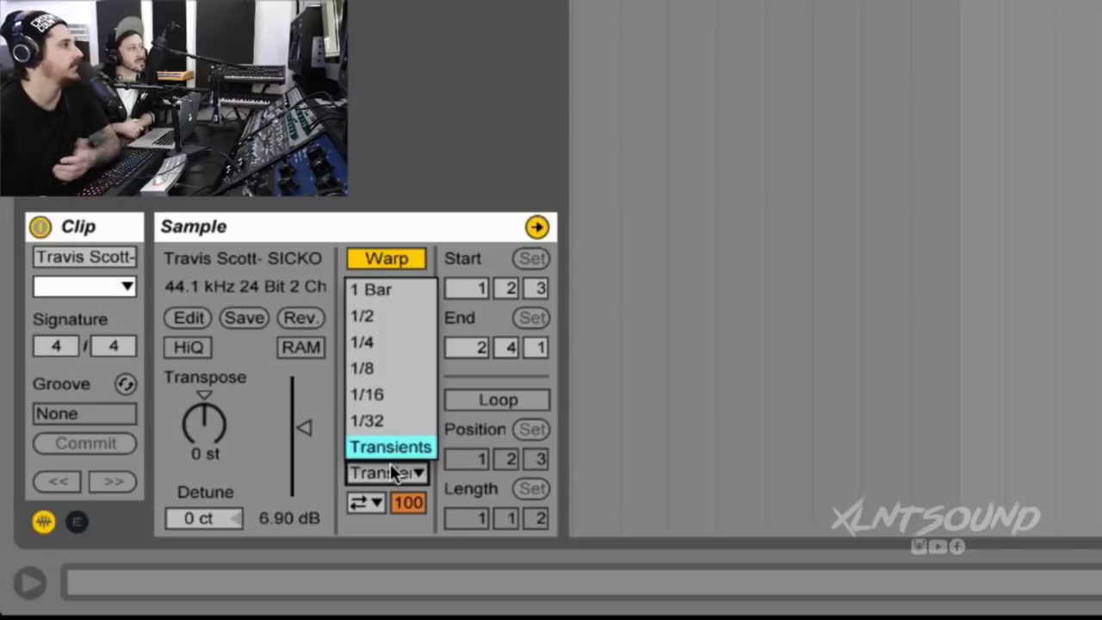
click(382, 392)
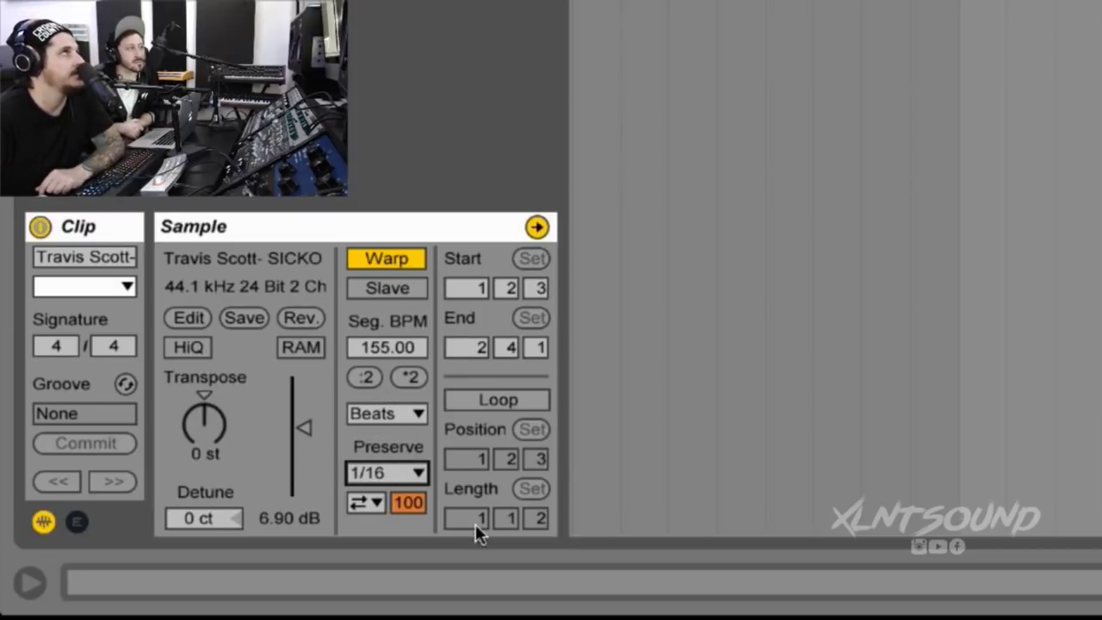
click(352, 495)
click(358, 521)
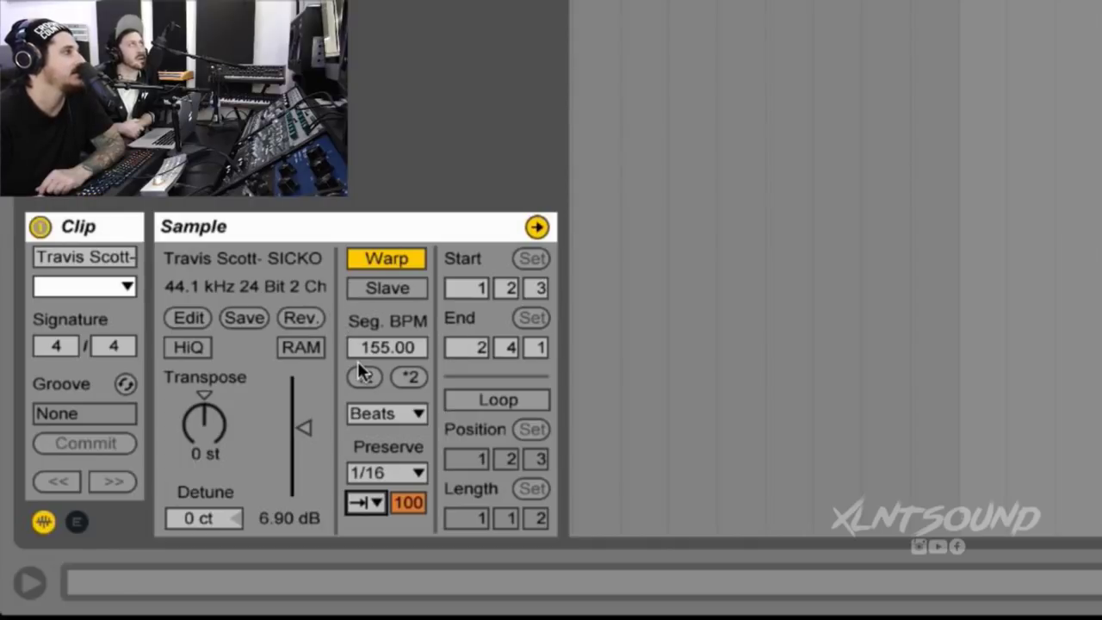
Step: Try transient envelope values of 14 and 0, set Preserve to 1/8 and raise the envelope again
mouse_move(407, 502)
mouse_down()
mouse_move(408, 516)
mouse_move(408, 503)
mouse_up()
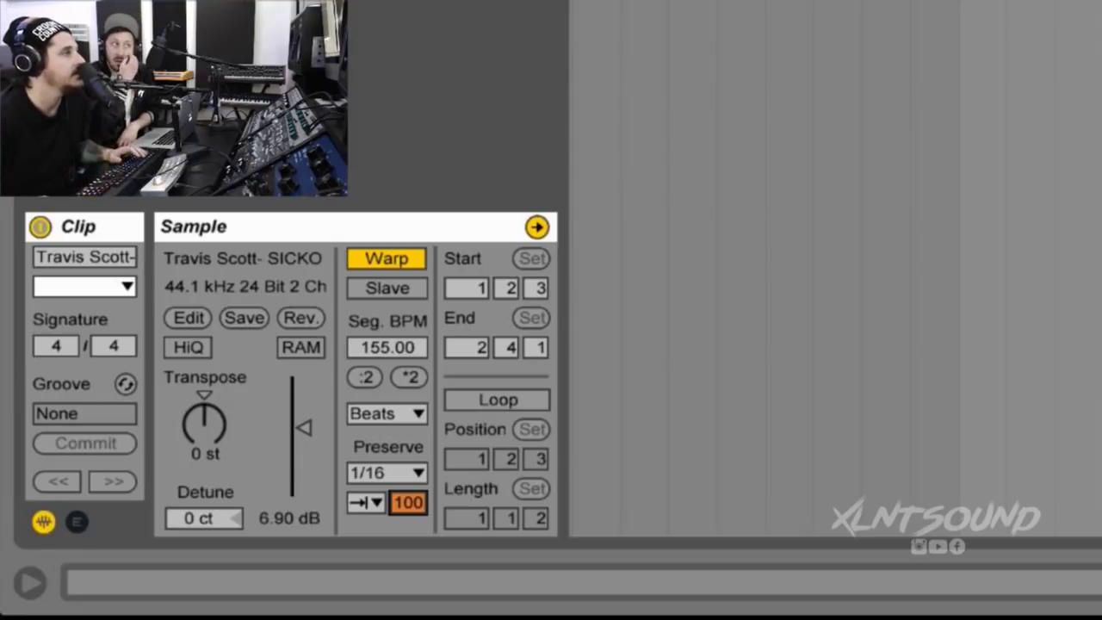
drag(408, 503, 408, 595)
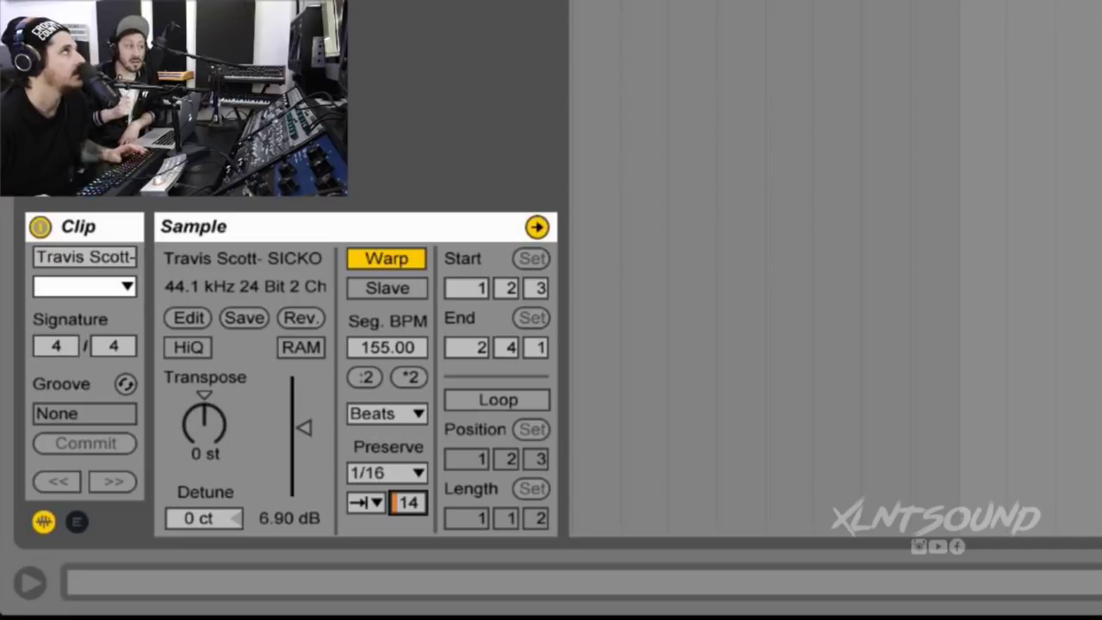
drag(408, 503, 398, 525)
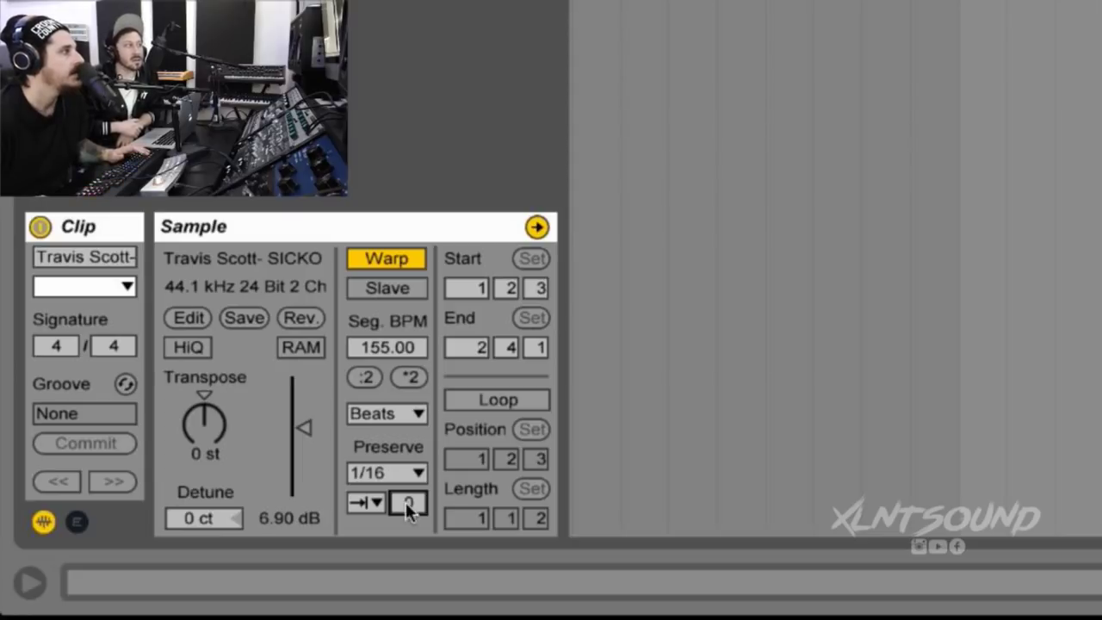
click(381, 473)
click(365, 370)
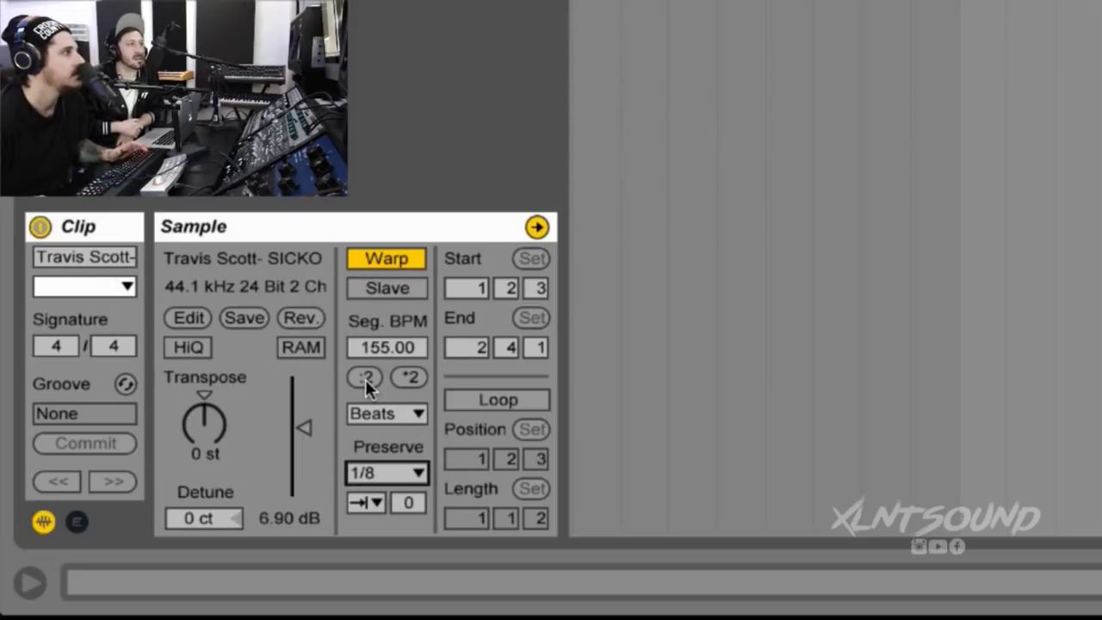
drag(413, 501, 413, 441)
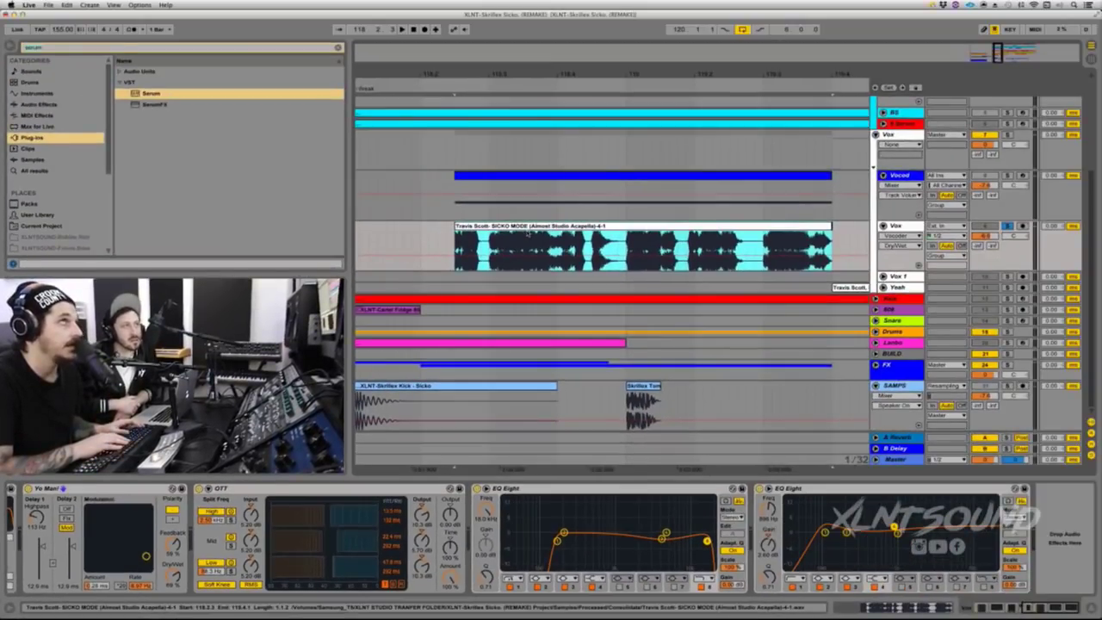
Step: Consolidate the gated Vox clip in the Break again to render its warp settings, and audition the new clip
key(super+j)
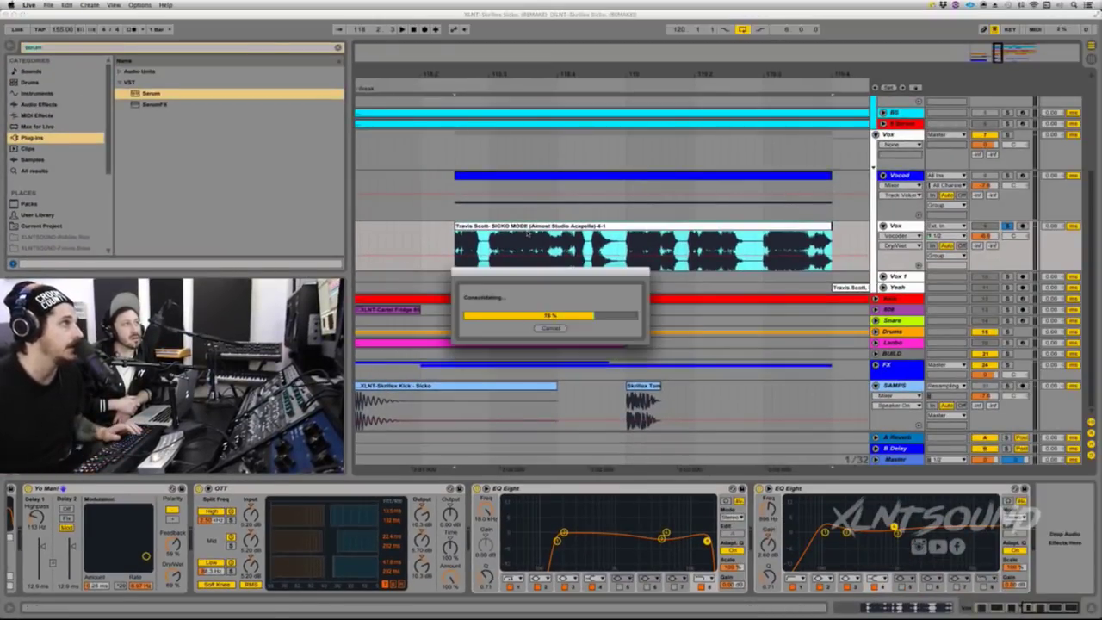
key(space)
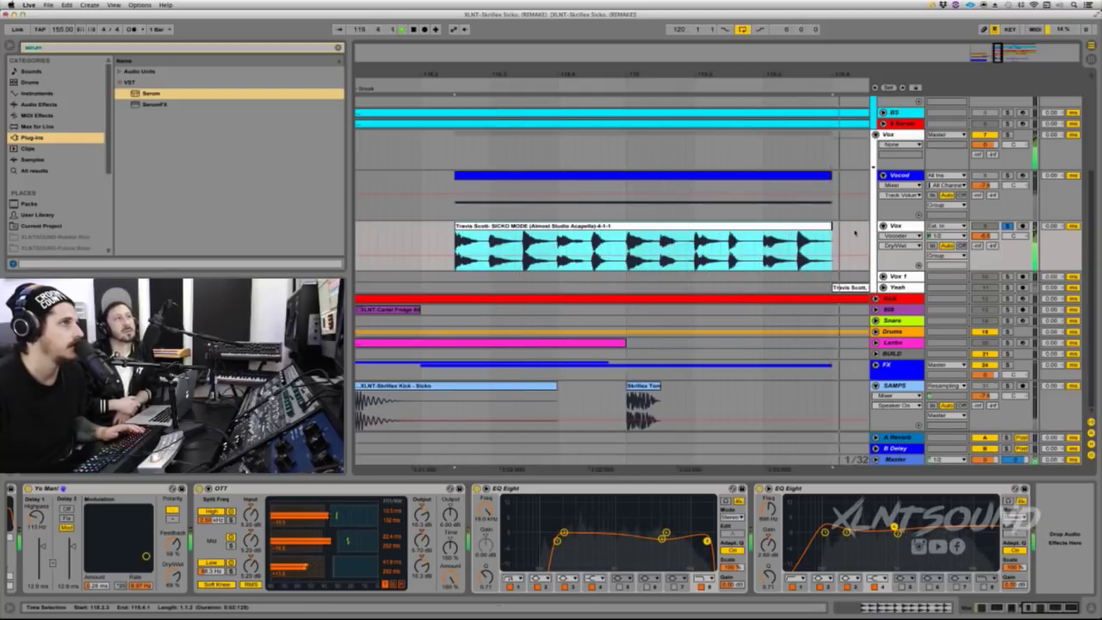
click(841, 231)
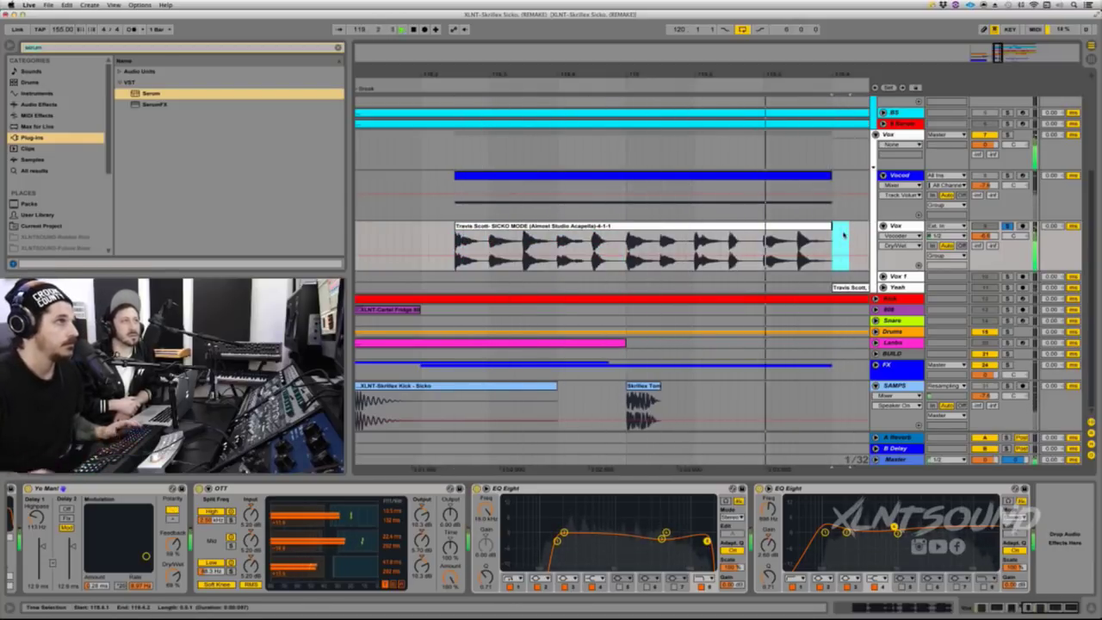
click(814, 229)
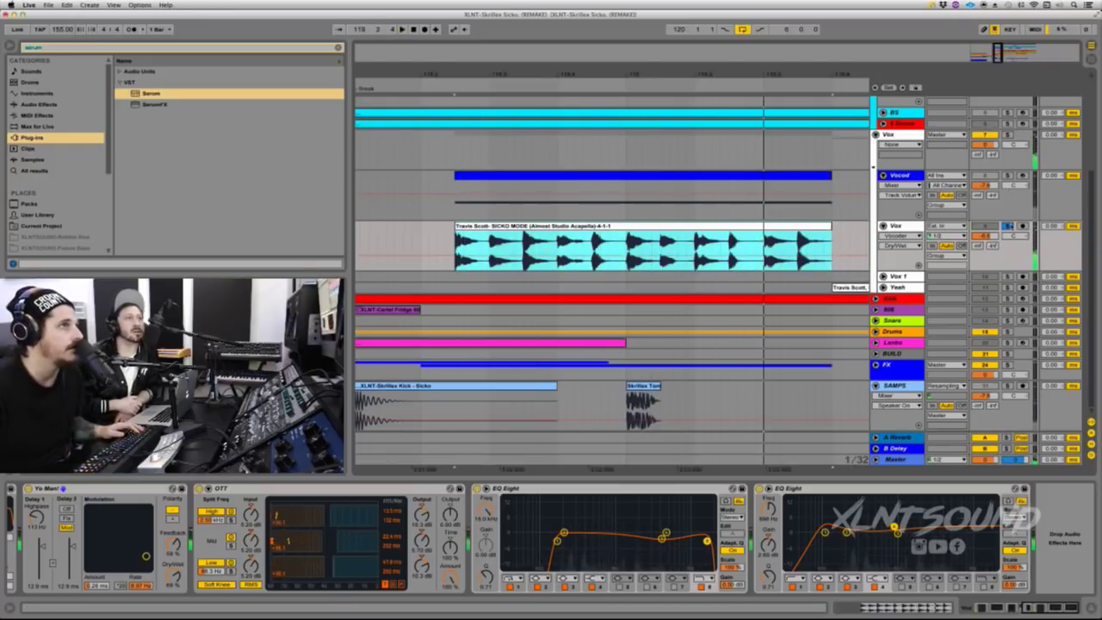
Step: Unsolo the Vox track, audition the chopped vocals in the full mix and select the first Vox clip in the Drop
click(1007, 227)
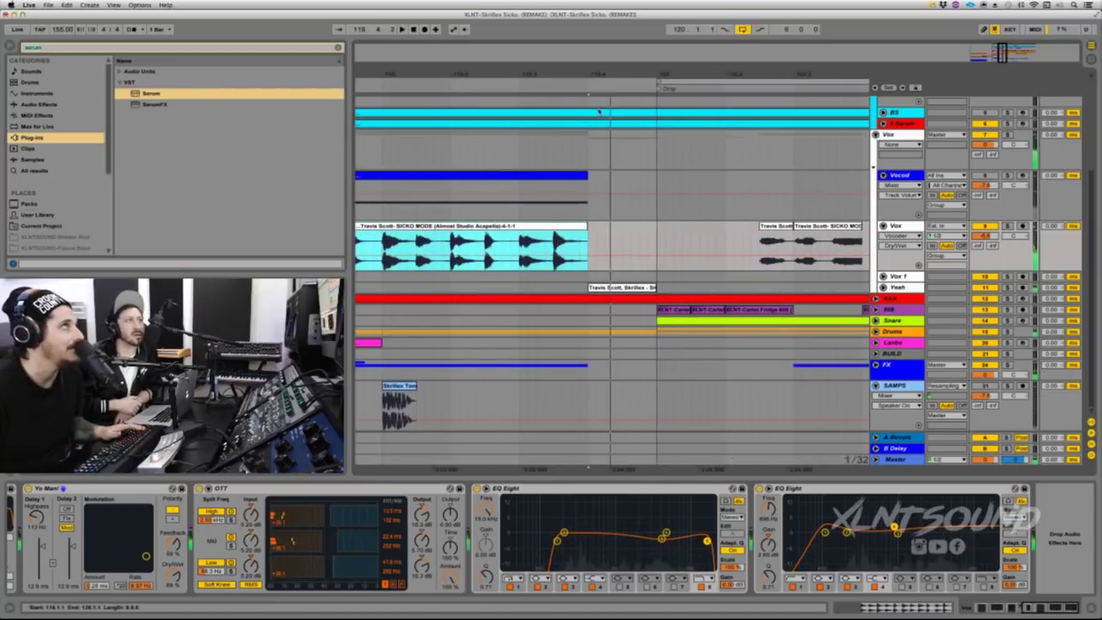
drag(594, 73, 594, 45)
click(698, 248)
key(space)
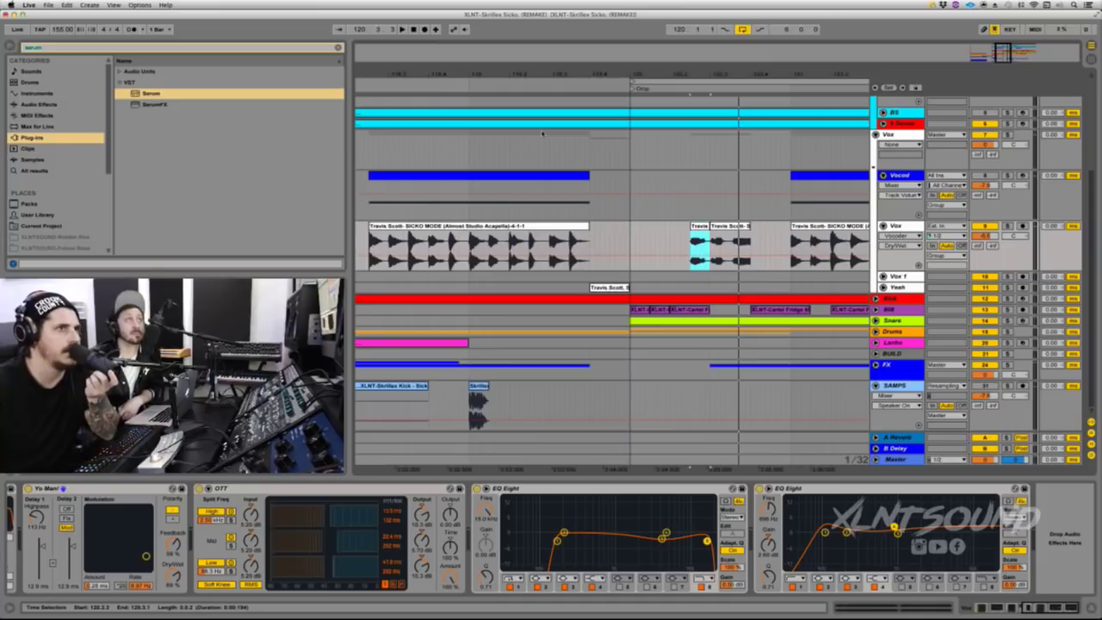
drag(510, 74, 512, 69)
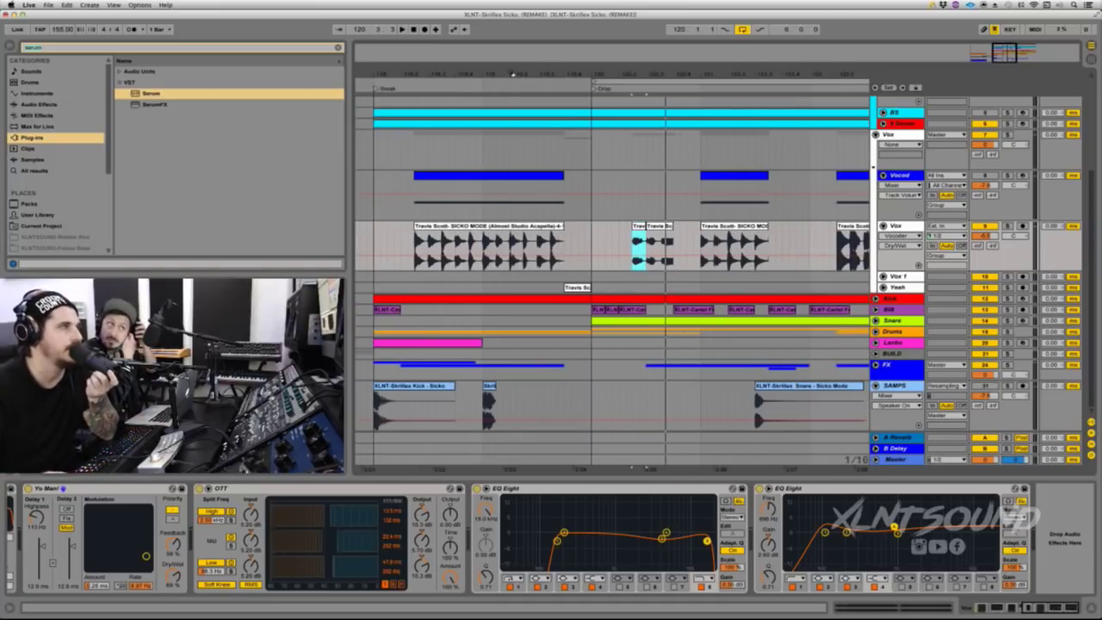